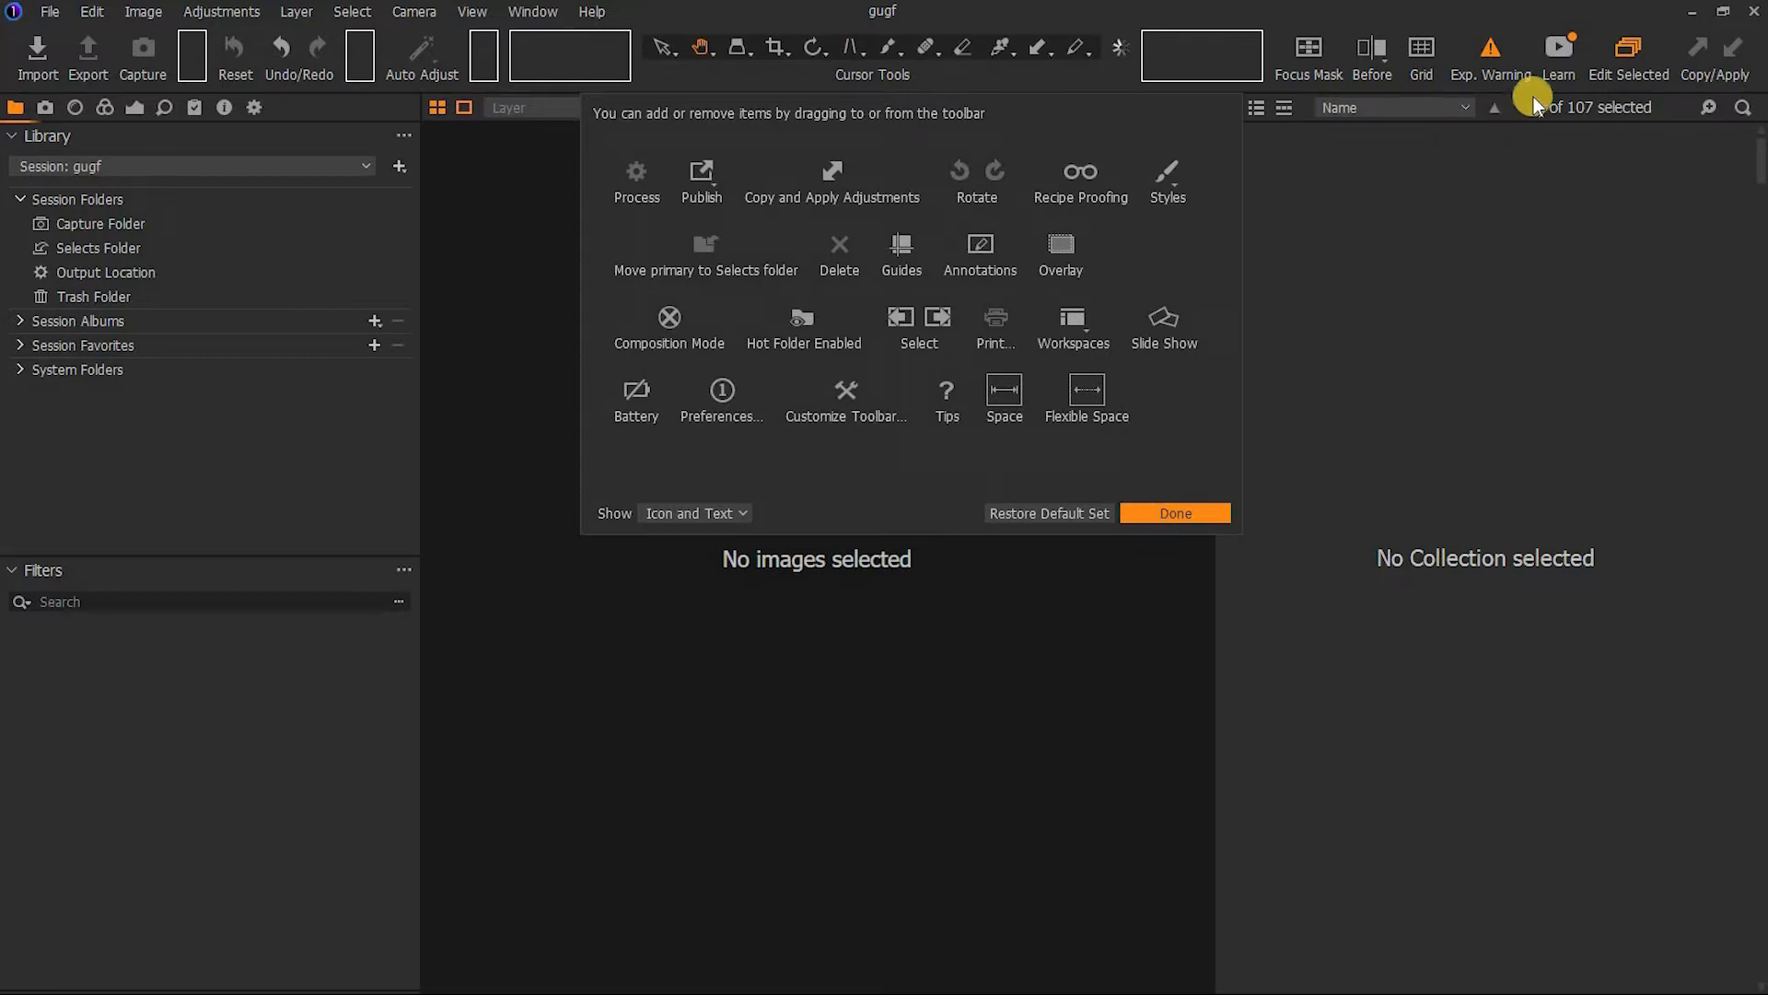
Remove the Learn tool from the toolbar and finish customizing it
drag(1566, 48, 1174, 254)
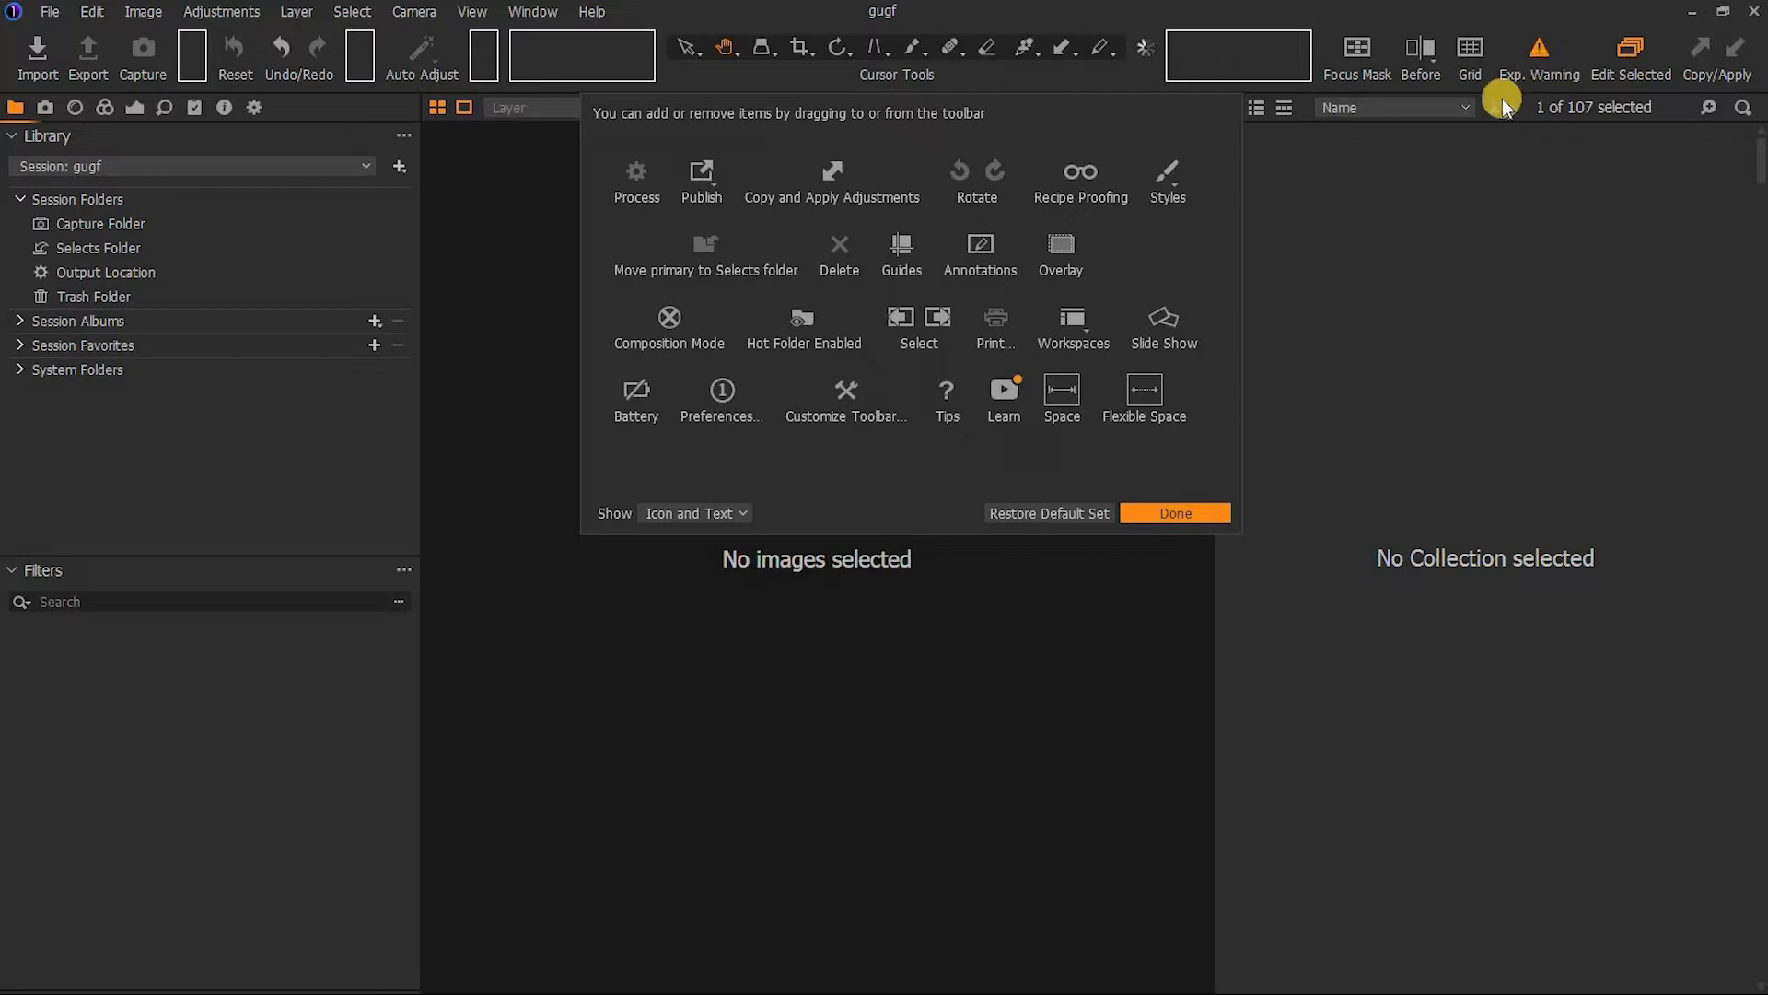
click(1201, 513)
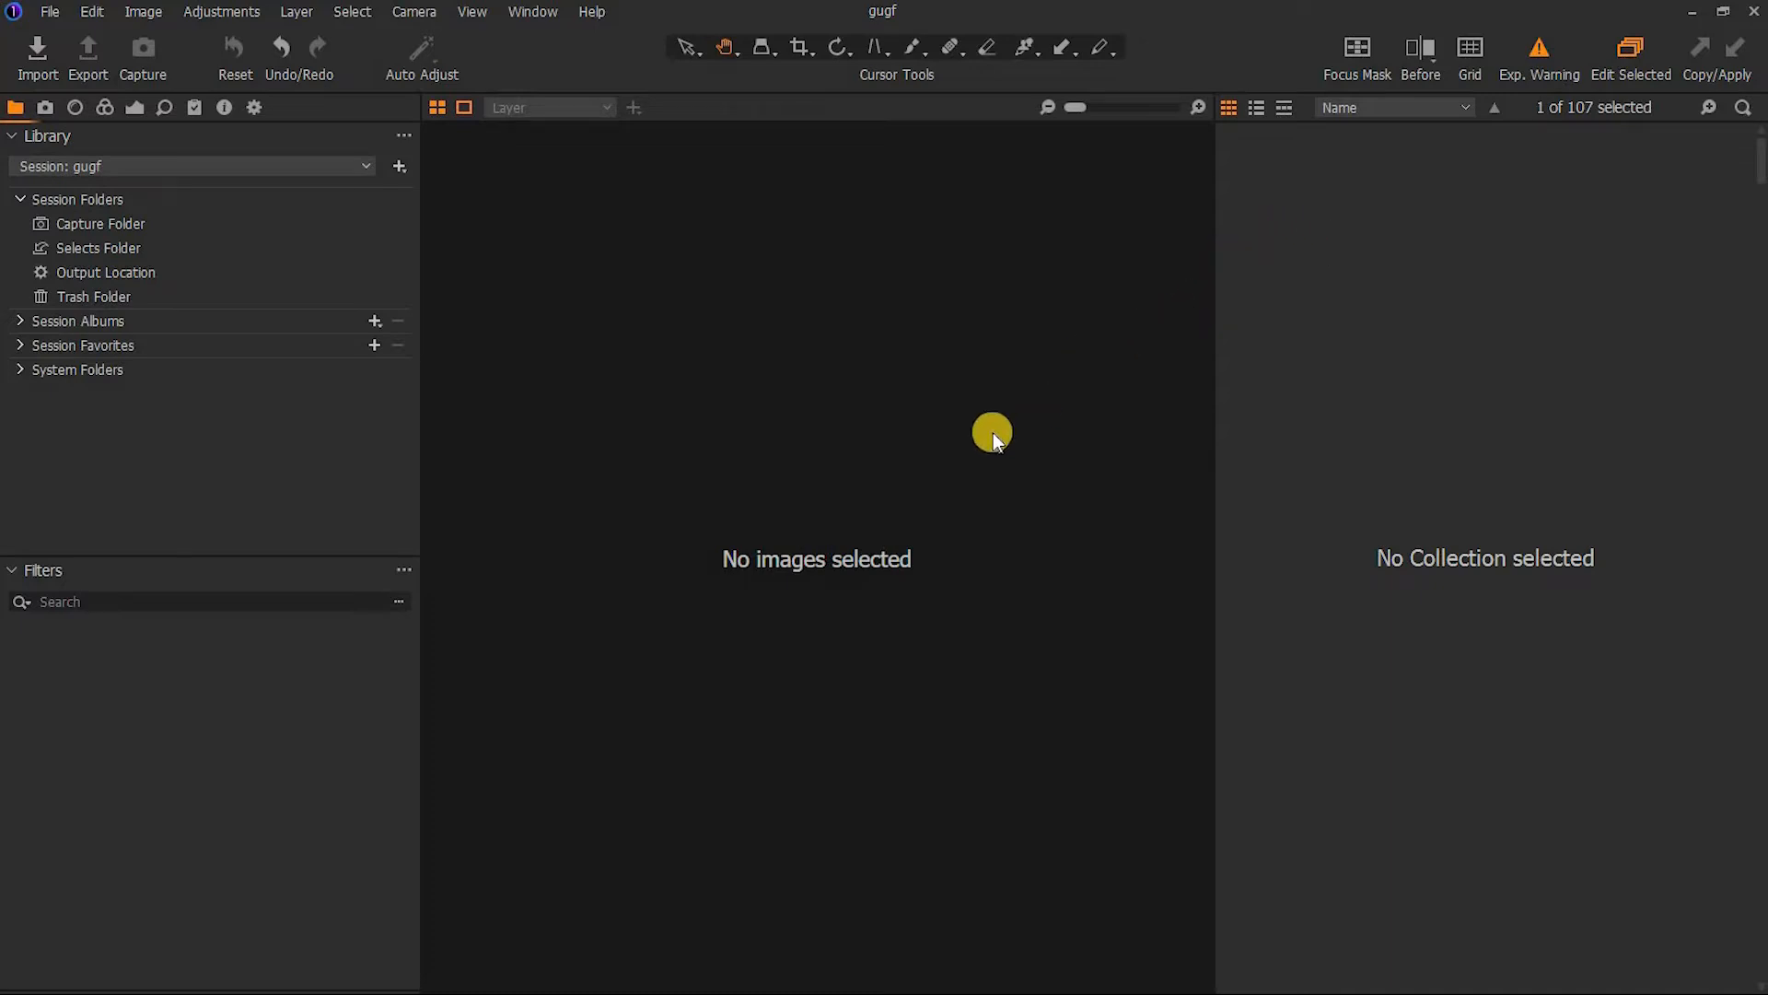
Start a new session and replace its default name with 11th-july-2022
click(396, 166)
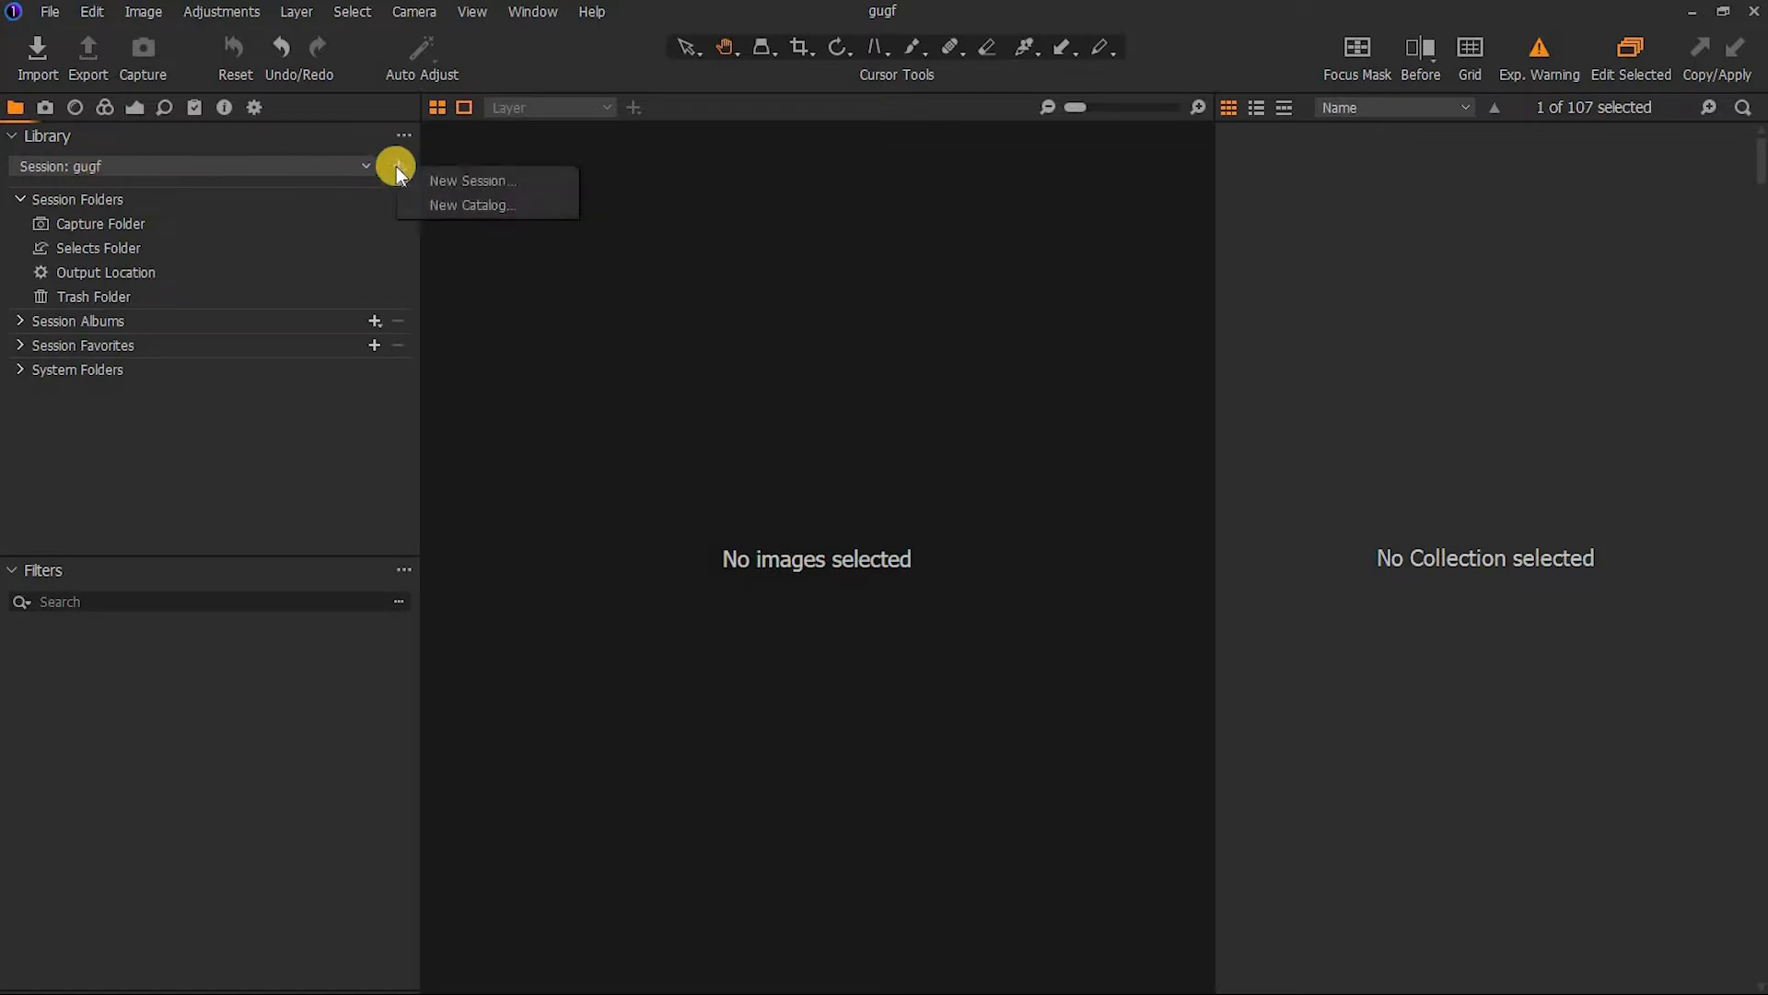
click(428, 181)
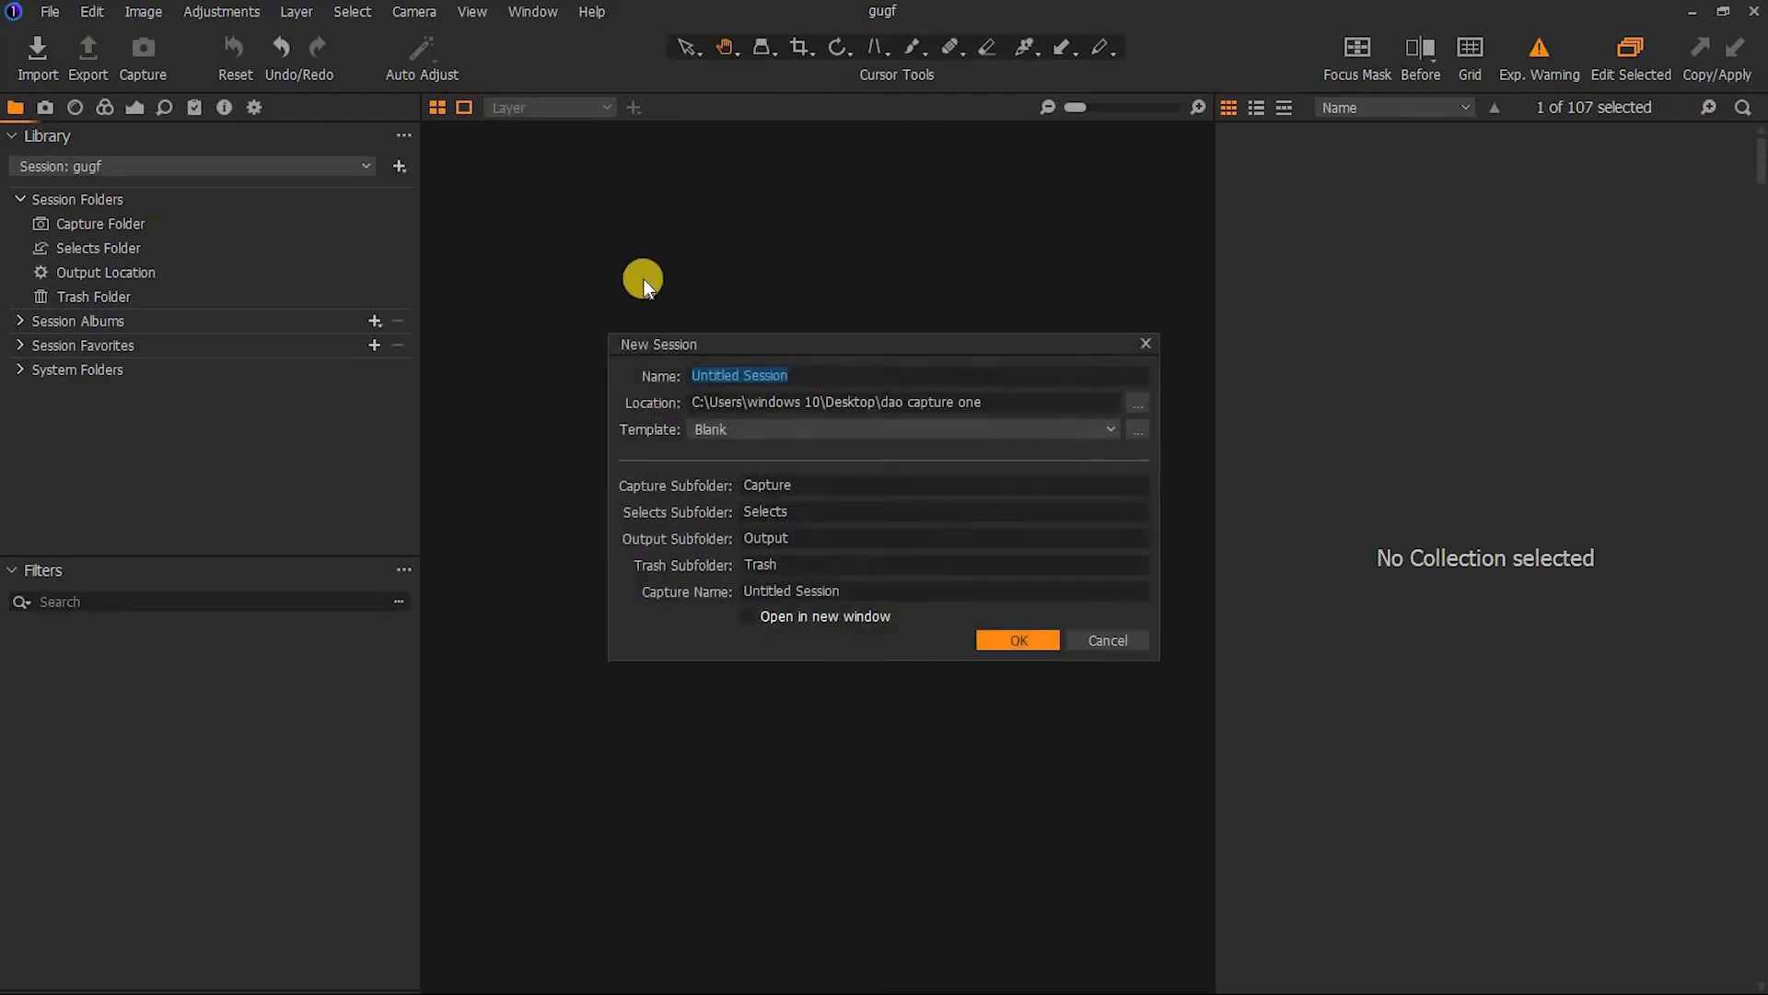
click(814, 378)
key(BackSpace)
key(BackSpace)
key(BackSpace)
key(BackSpace)
key(BackSpace)
key(BackSpace)
key(BackSpace)
key(BackSpace)
key(BackSpace)
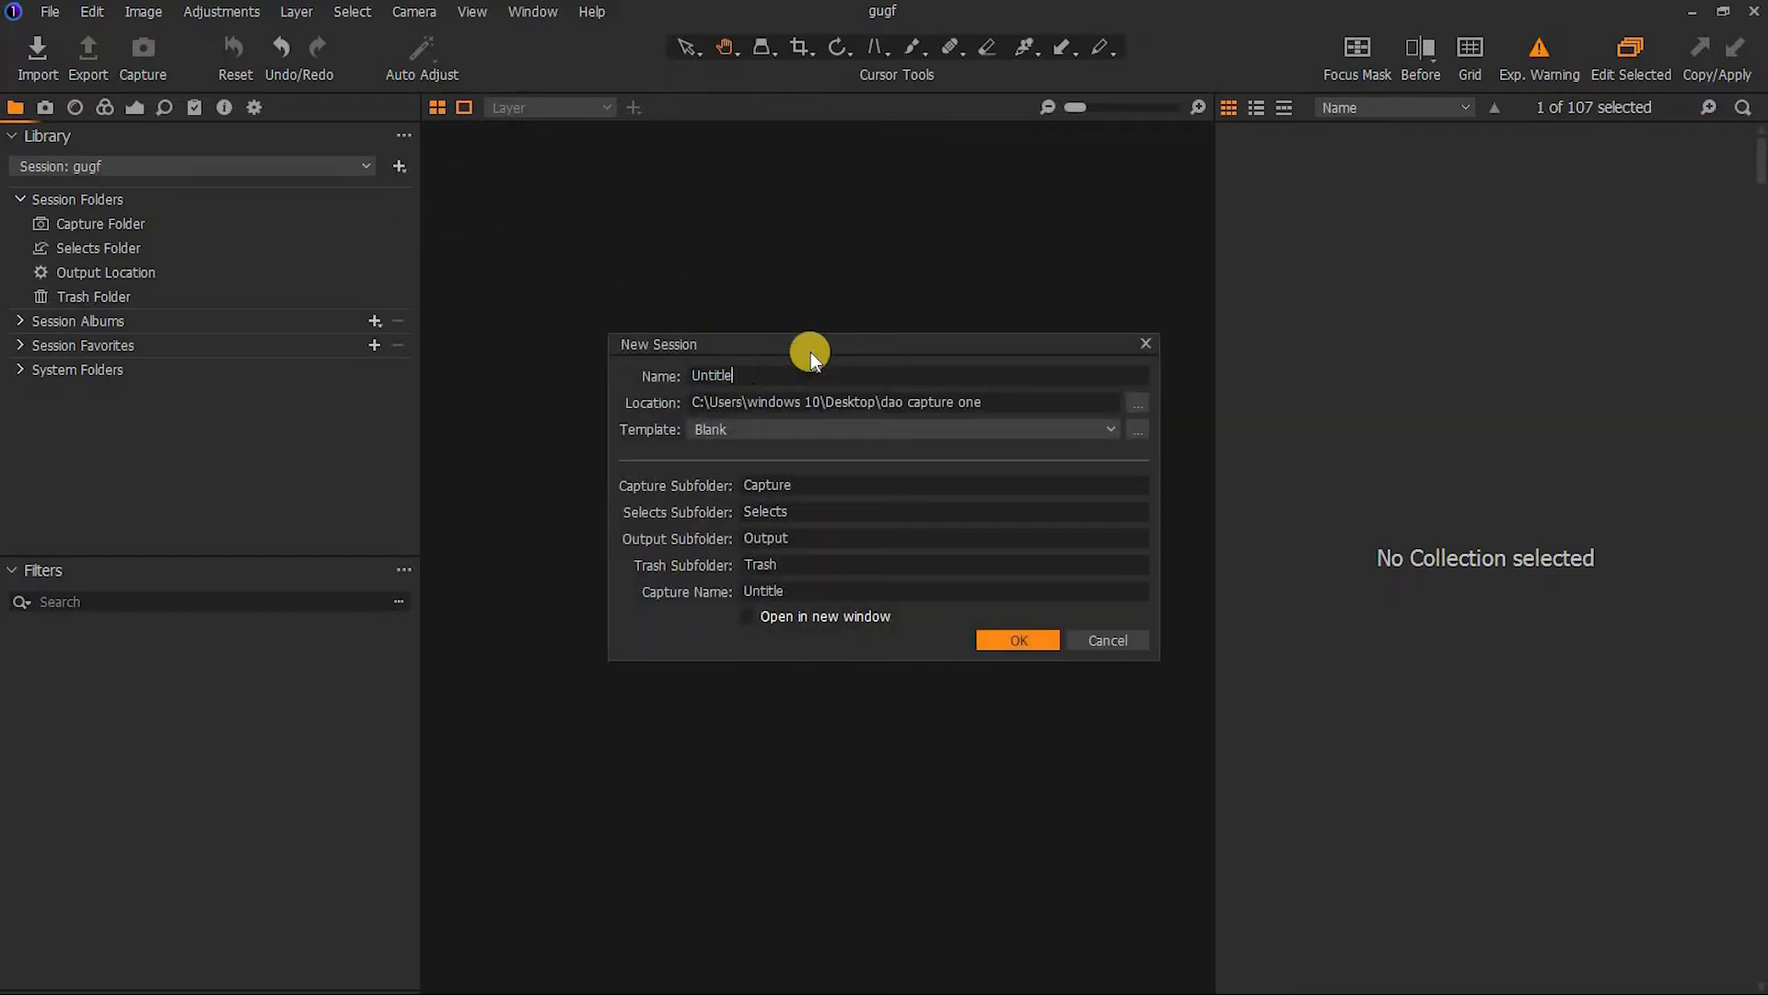
key(BackSpace)
key(BackSpace)
key(BackSpace)
key(BackSpace)
key(BackSpace)
key(BackSpace)
key(BackSpace)
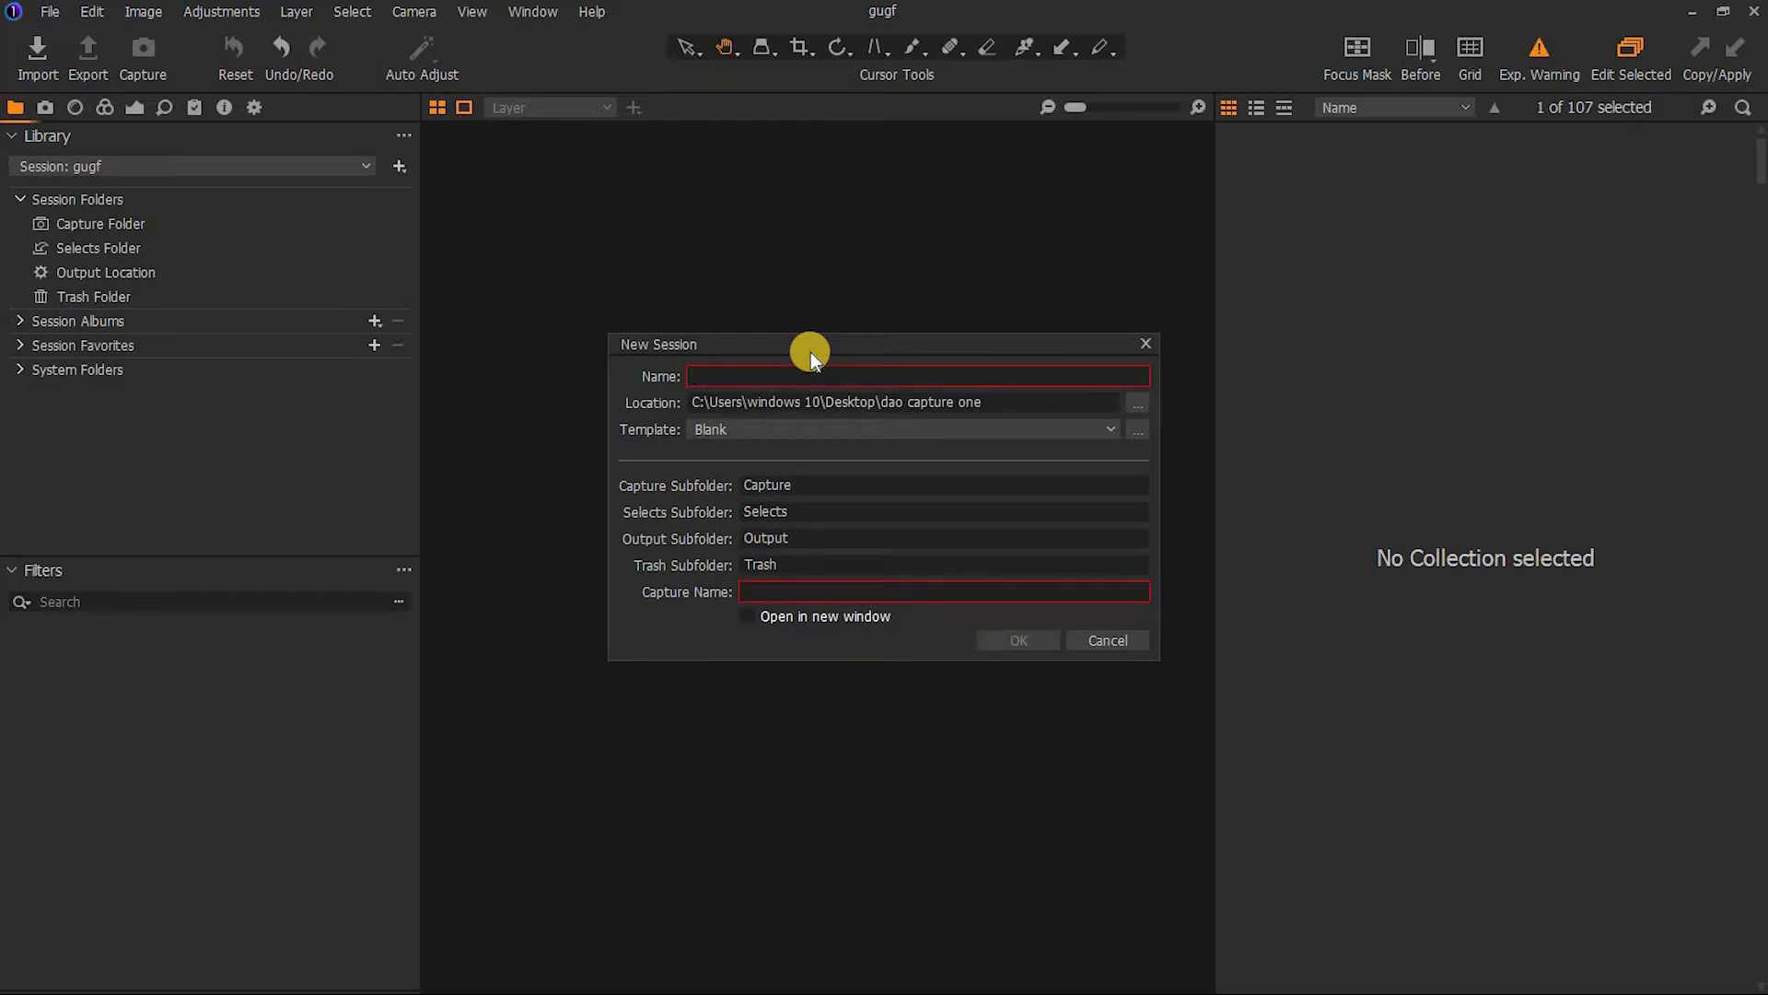
text(1)
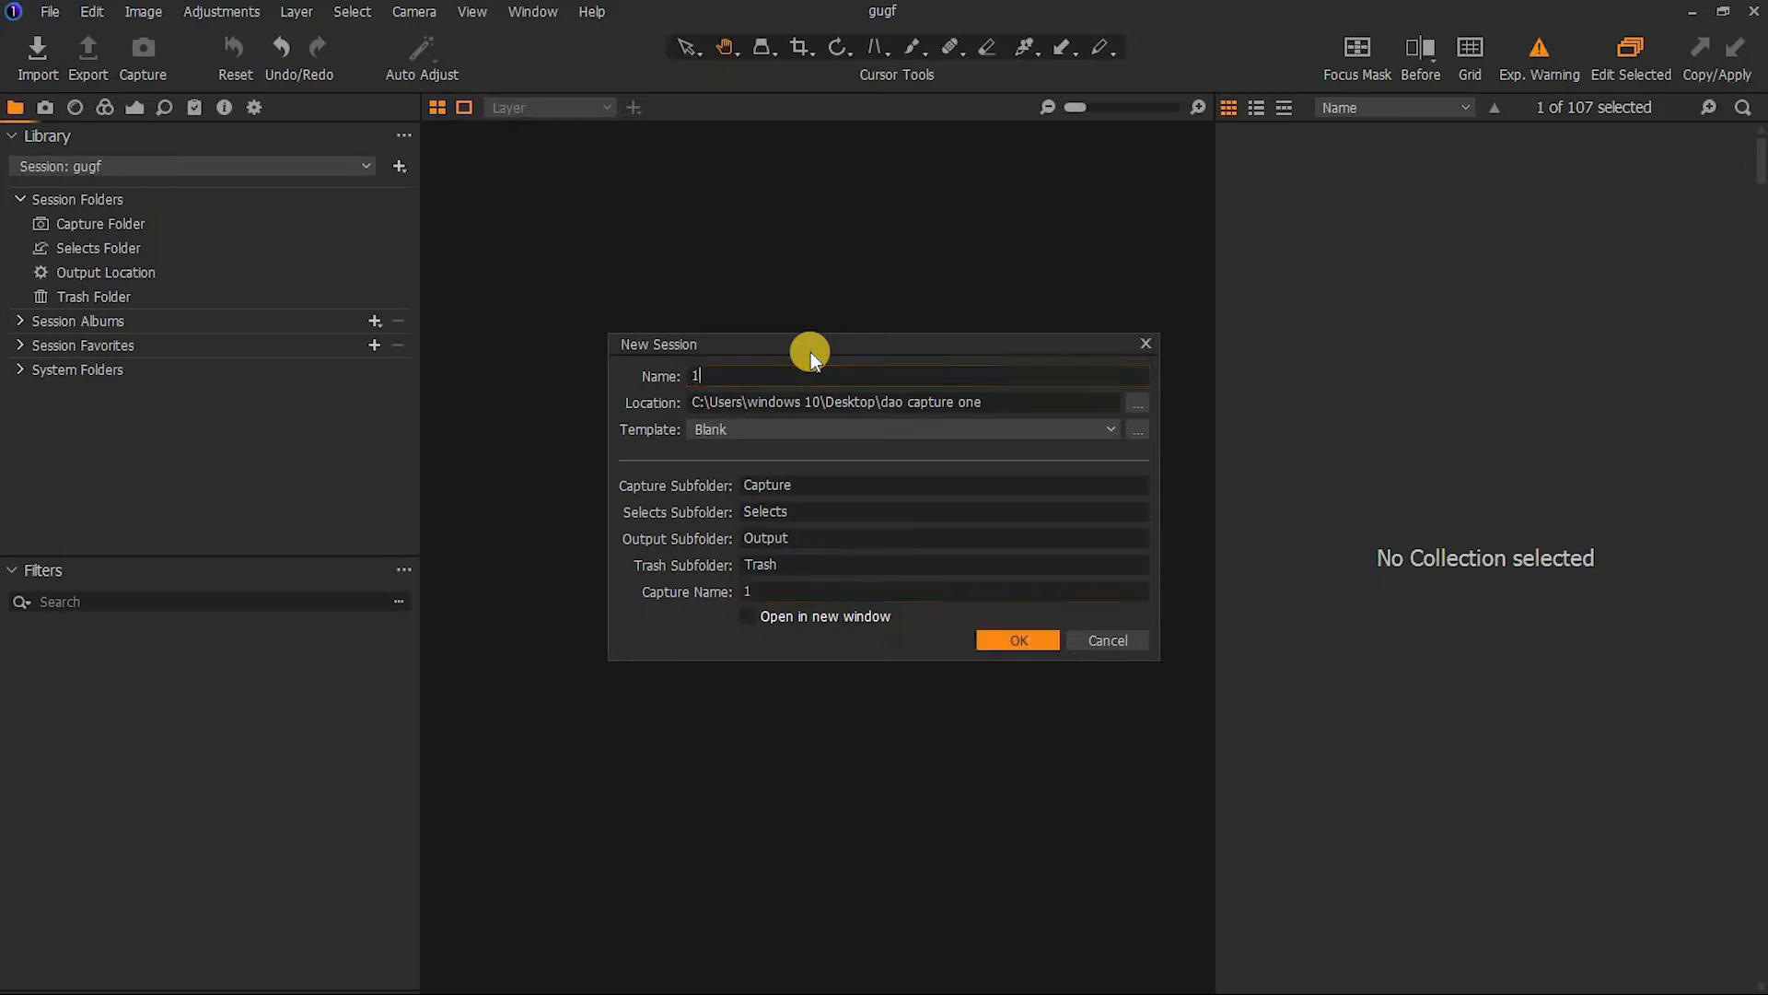
text(1th)
text(u)
key(BackSpace)
text(-july-2)
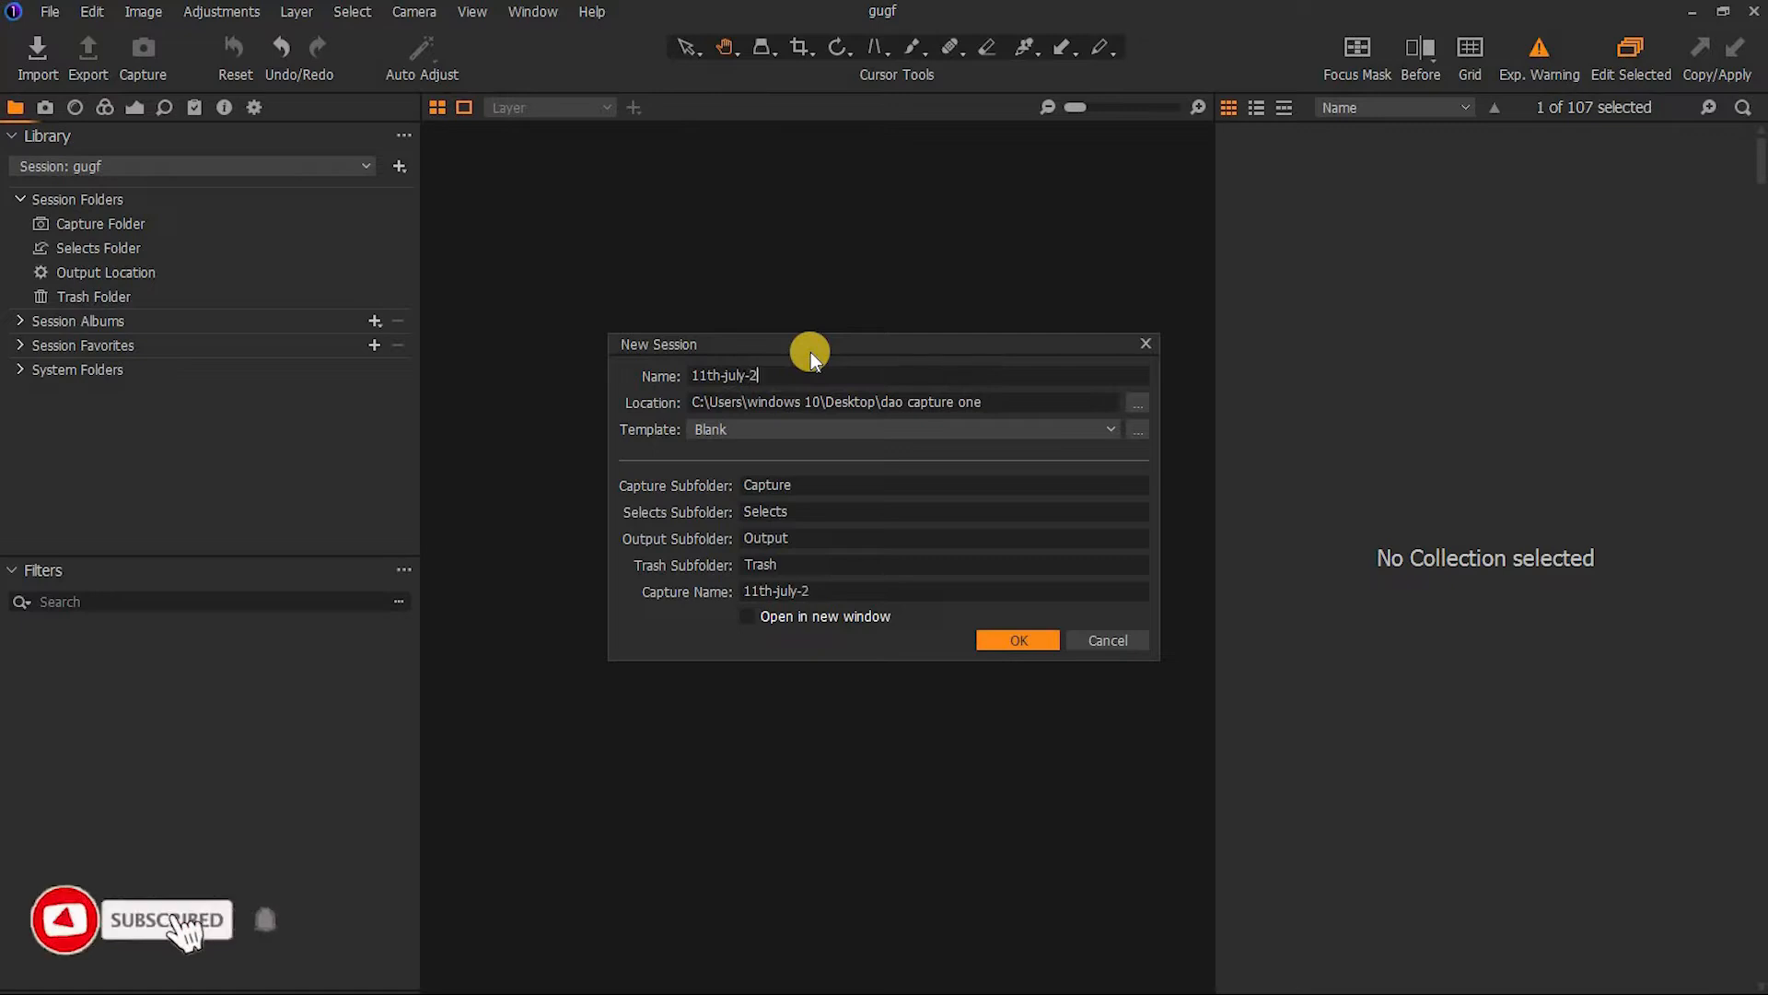
text(022)
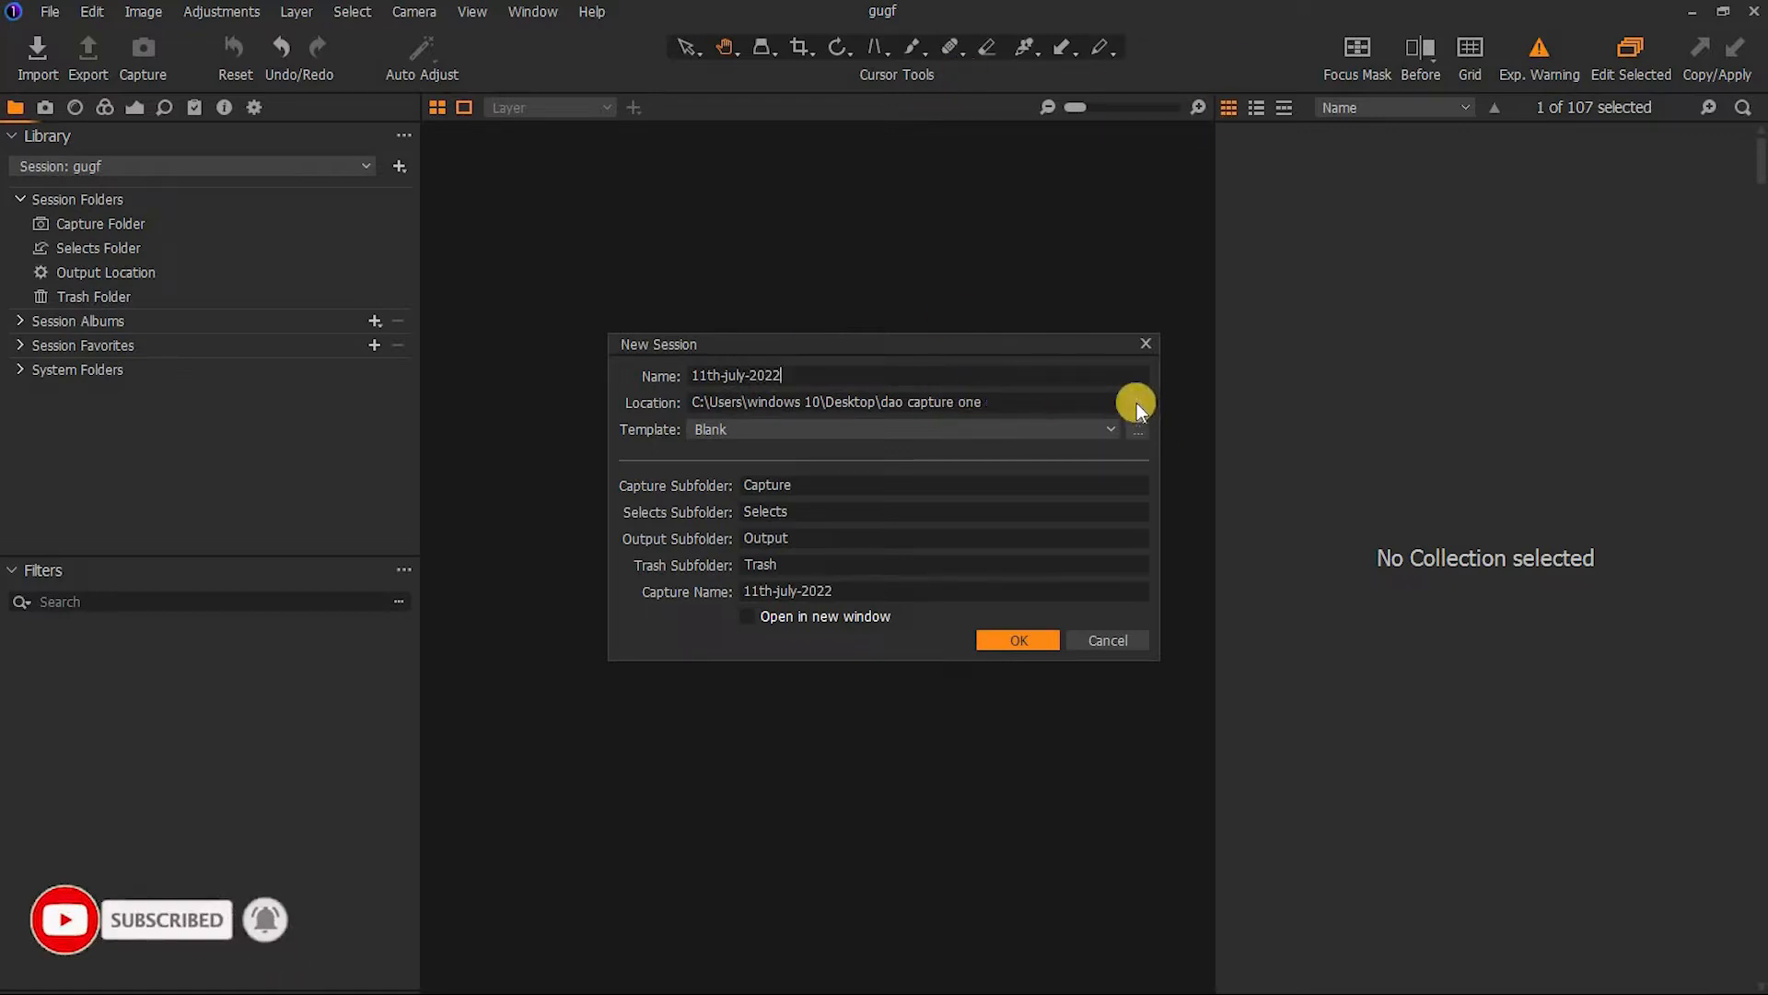
Set the session's location to the Desktop folder and create the session with the Blank template
click(1134, 428)
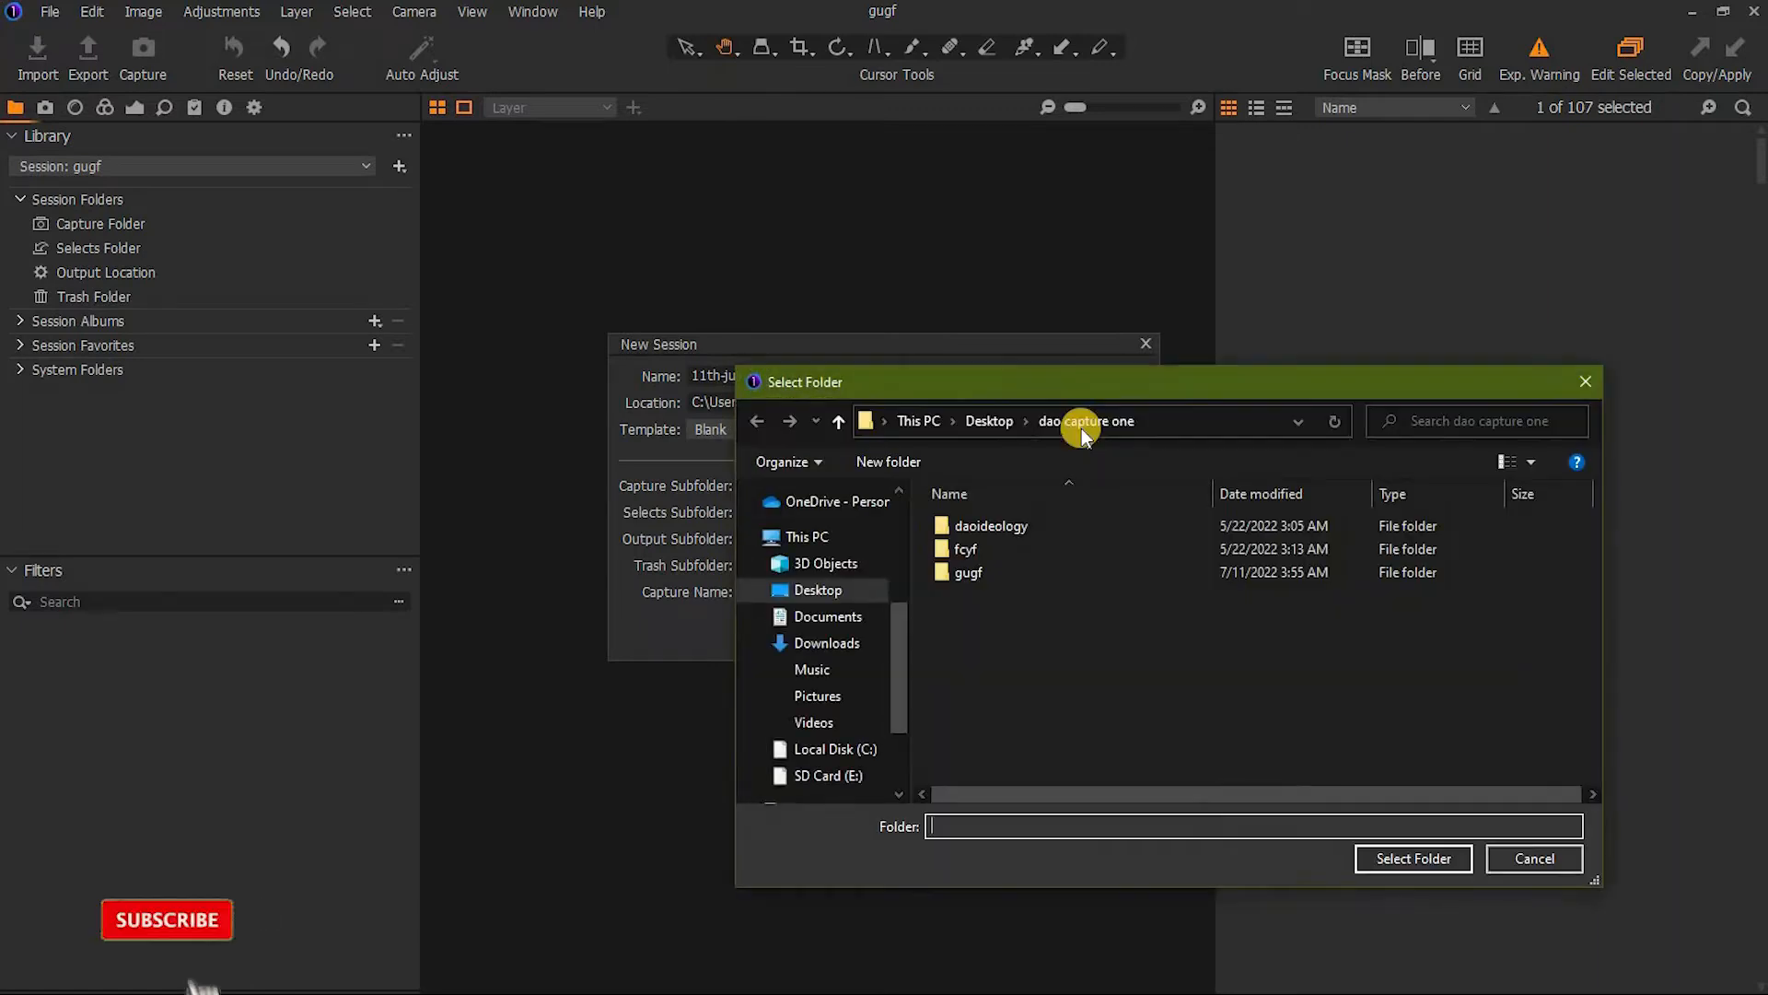
click(856, 595)
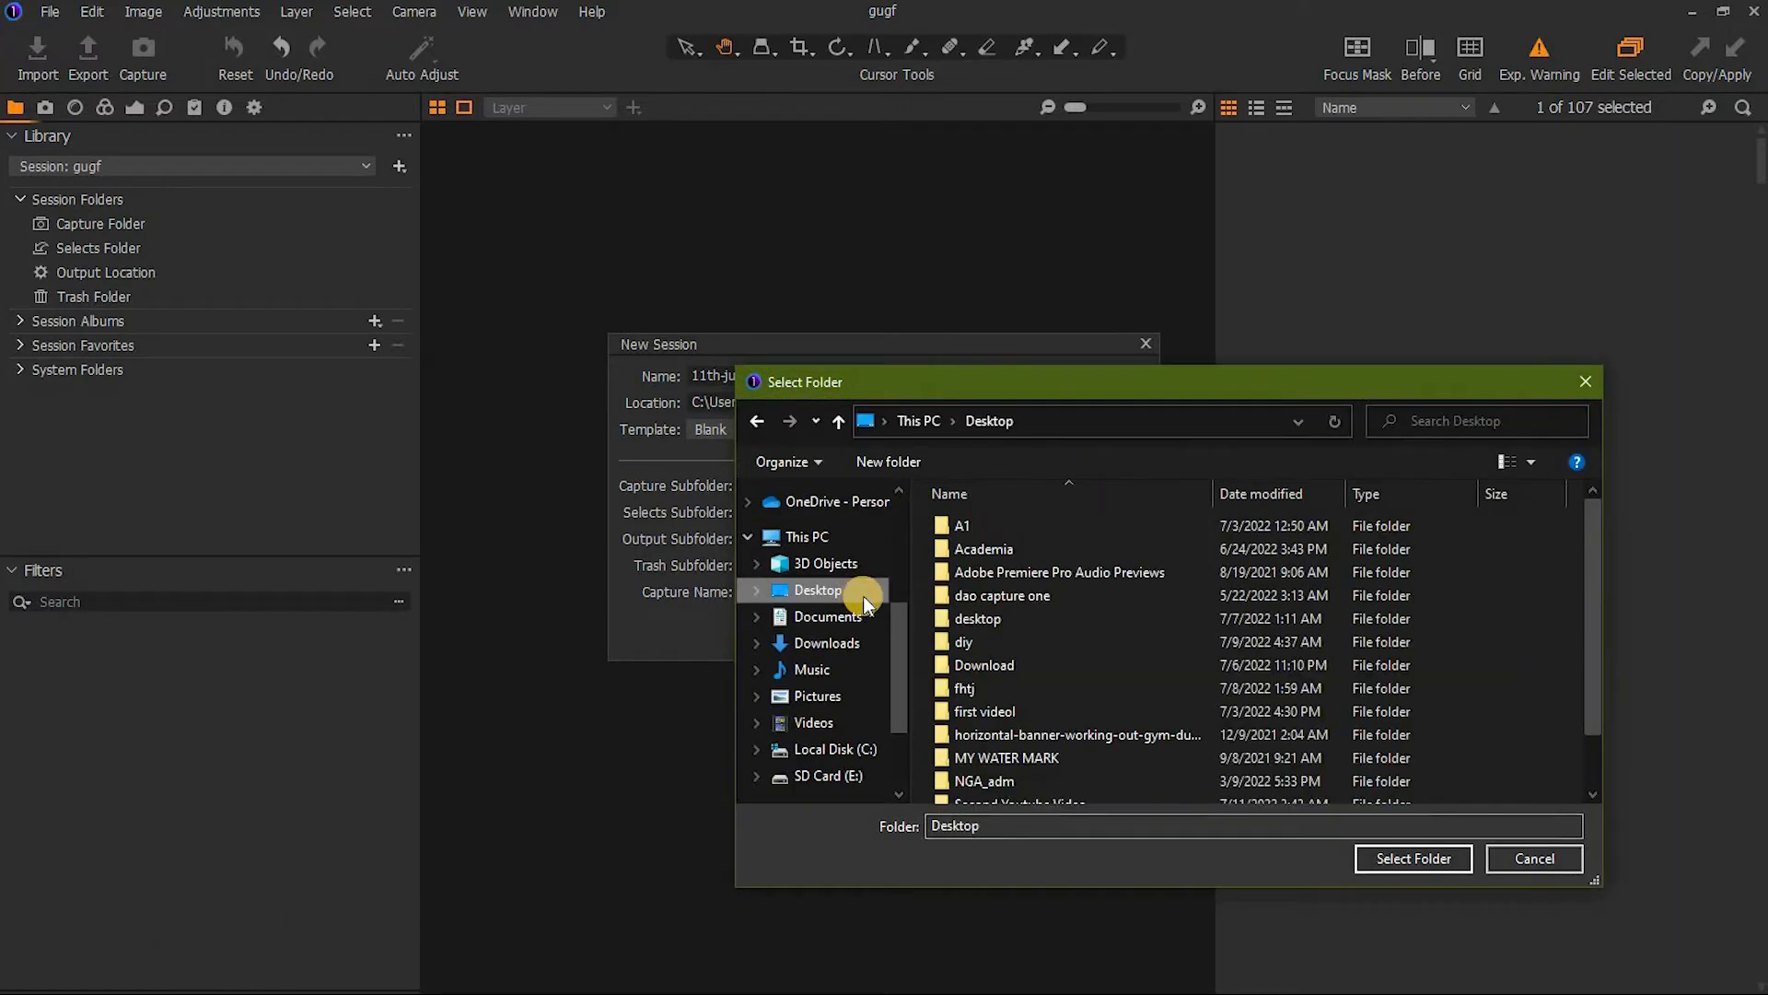
click(1400, 857)
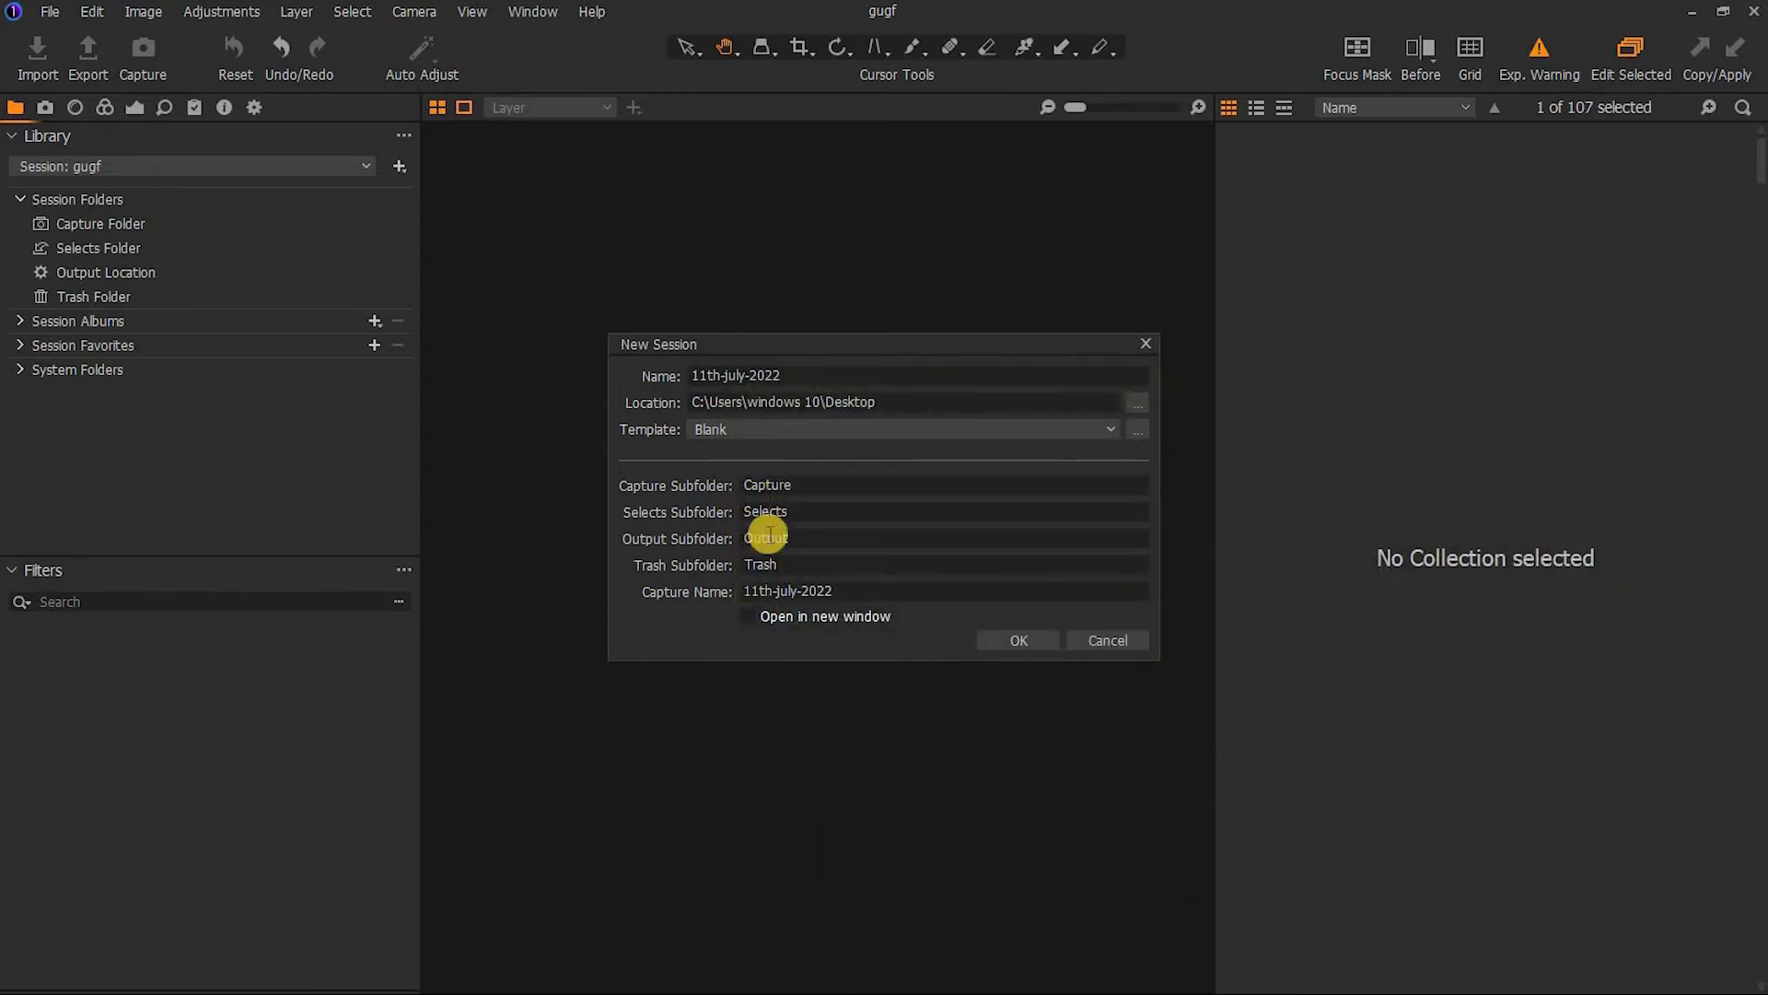
click(1018, 639)
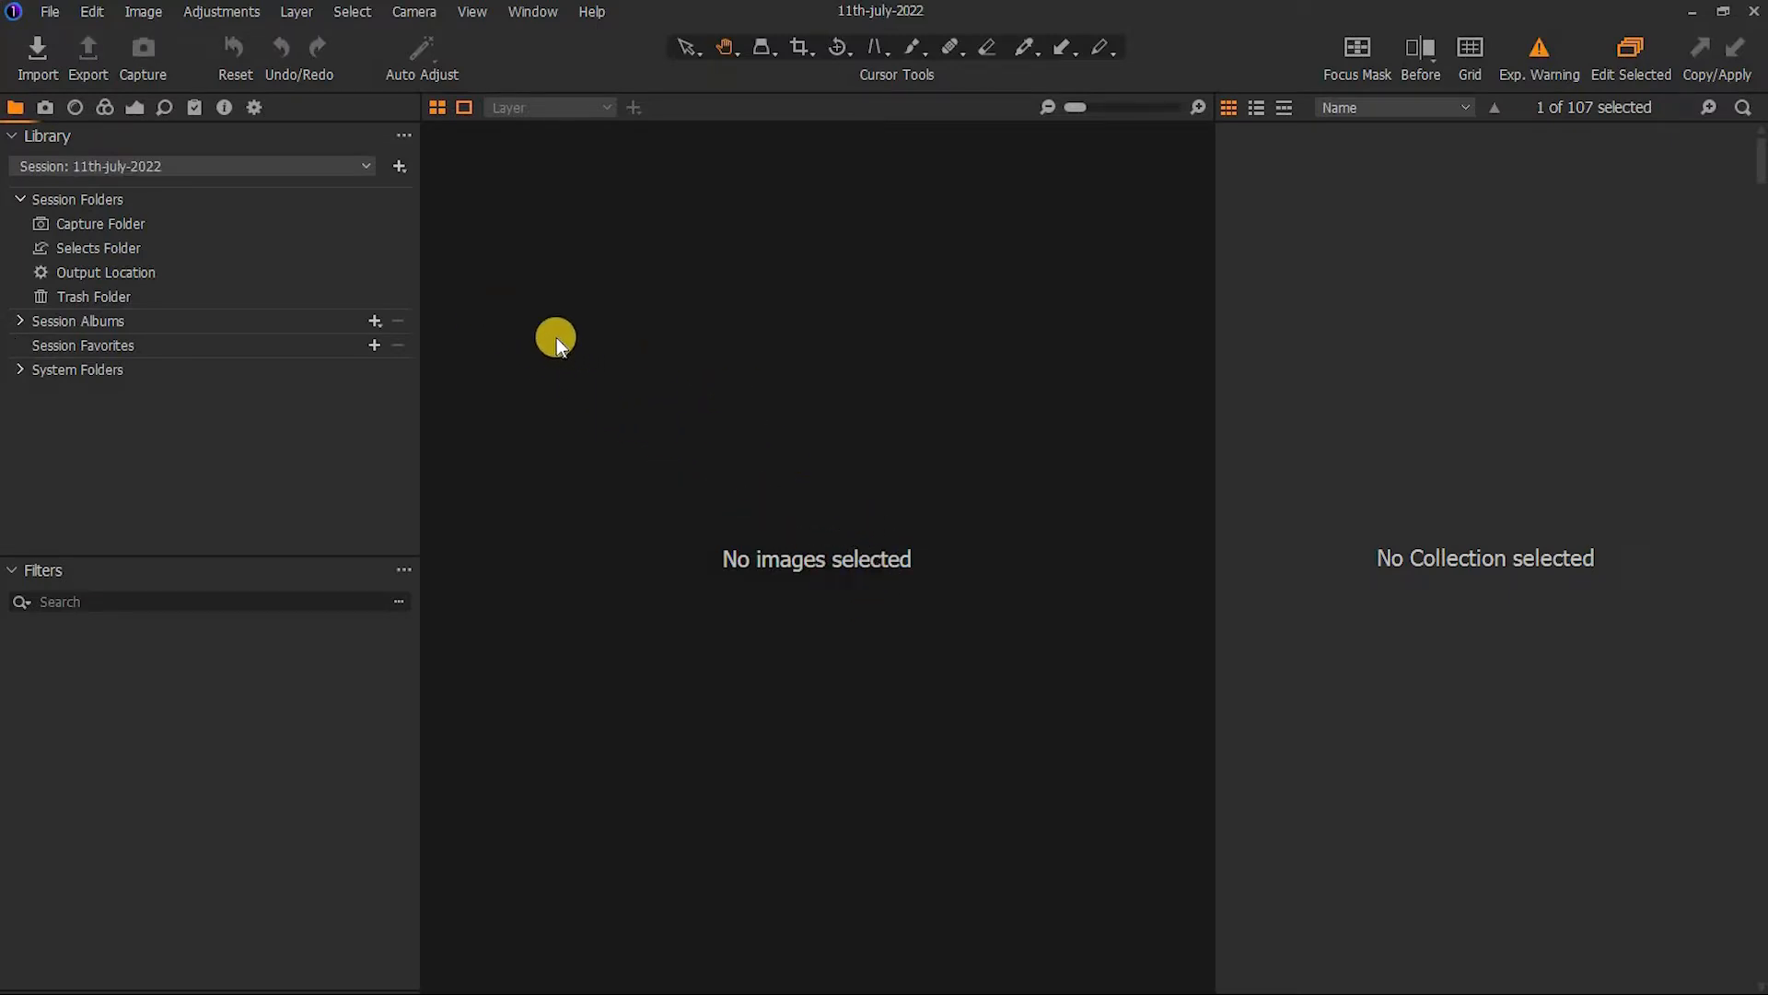
Start an image import and choose the SD Card (E:) as the source to review
click(57, 92)
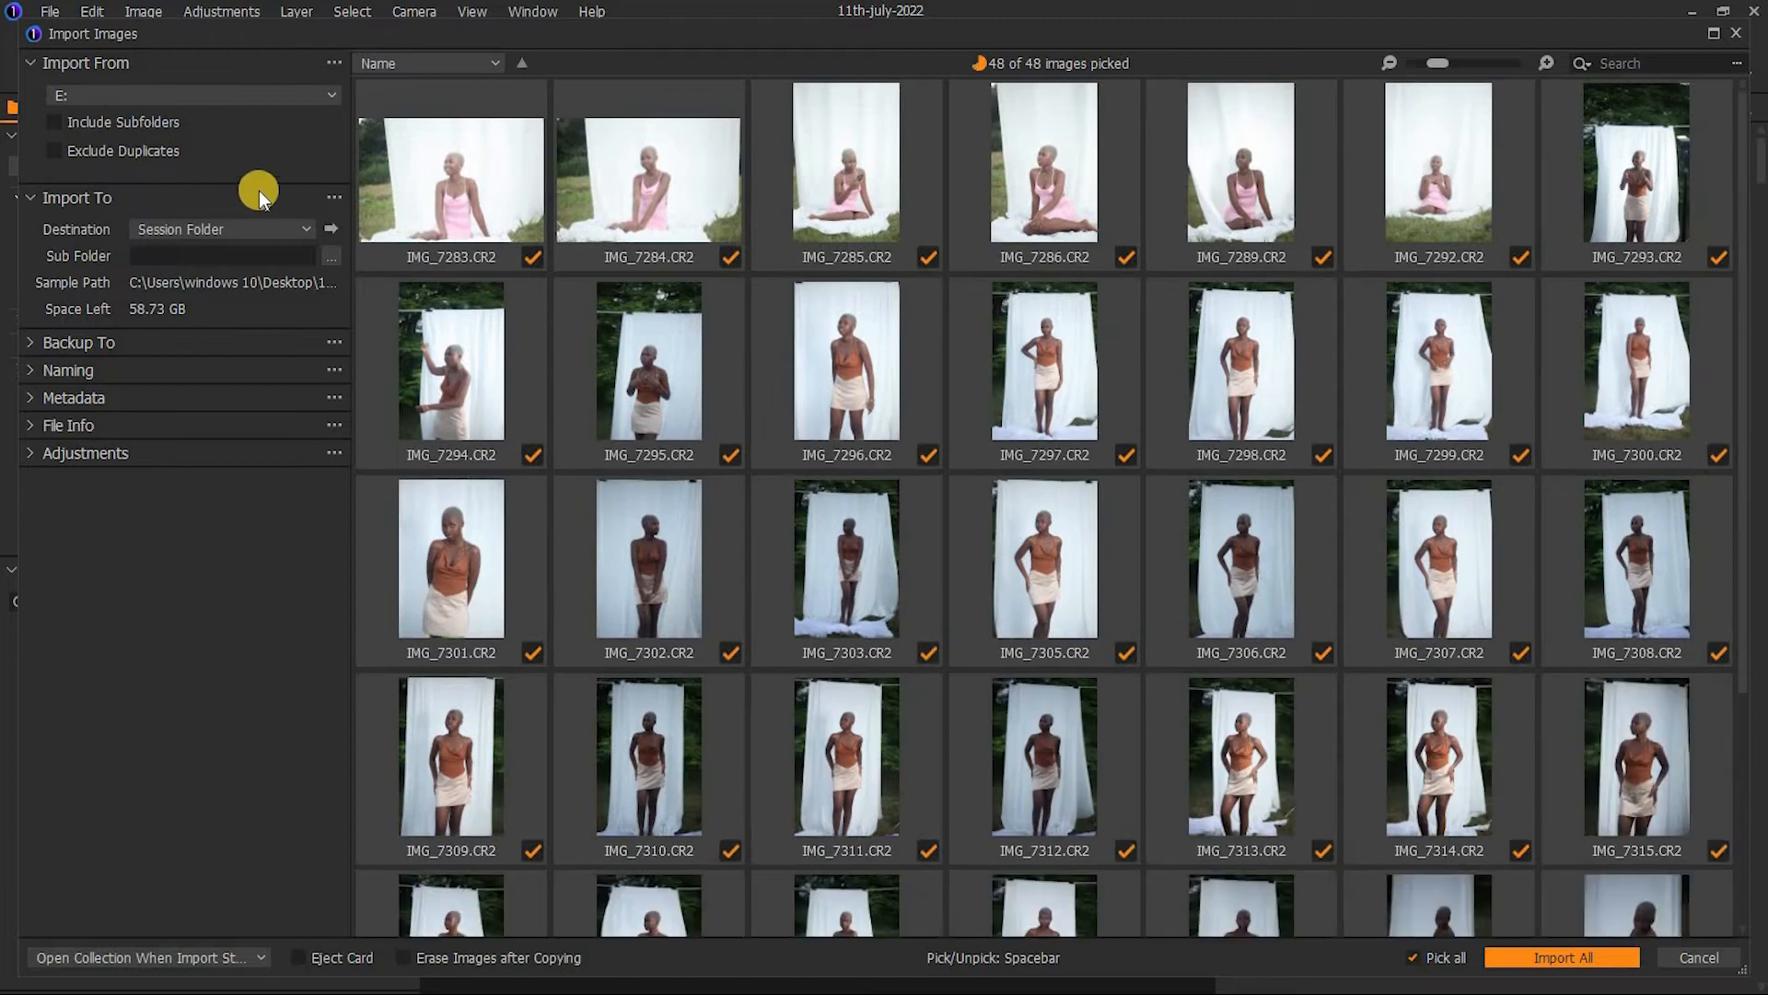
click(221, 97)
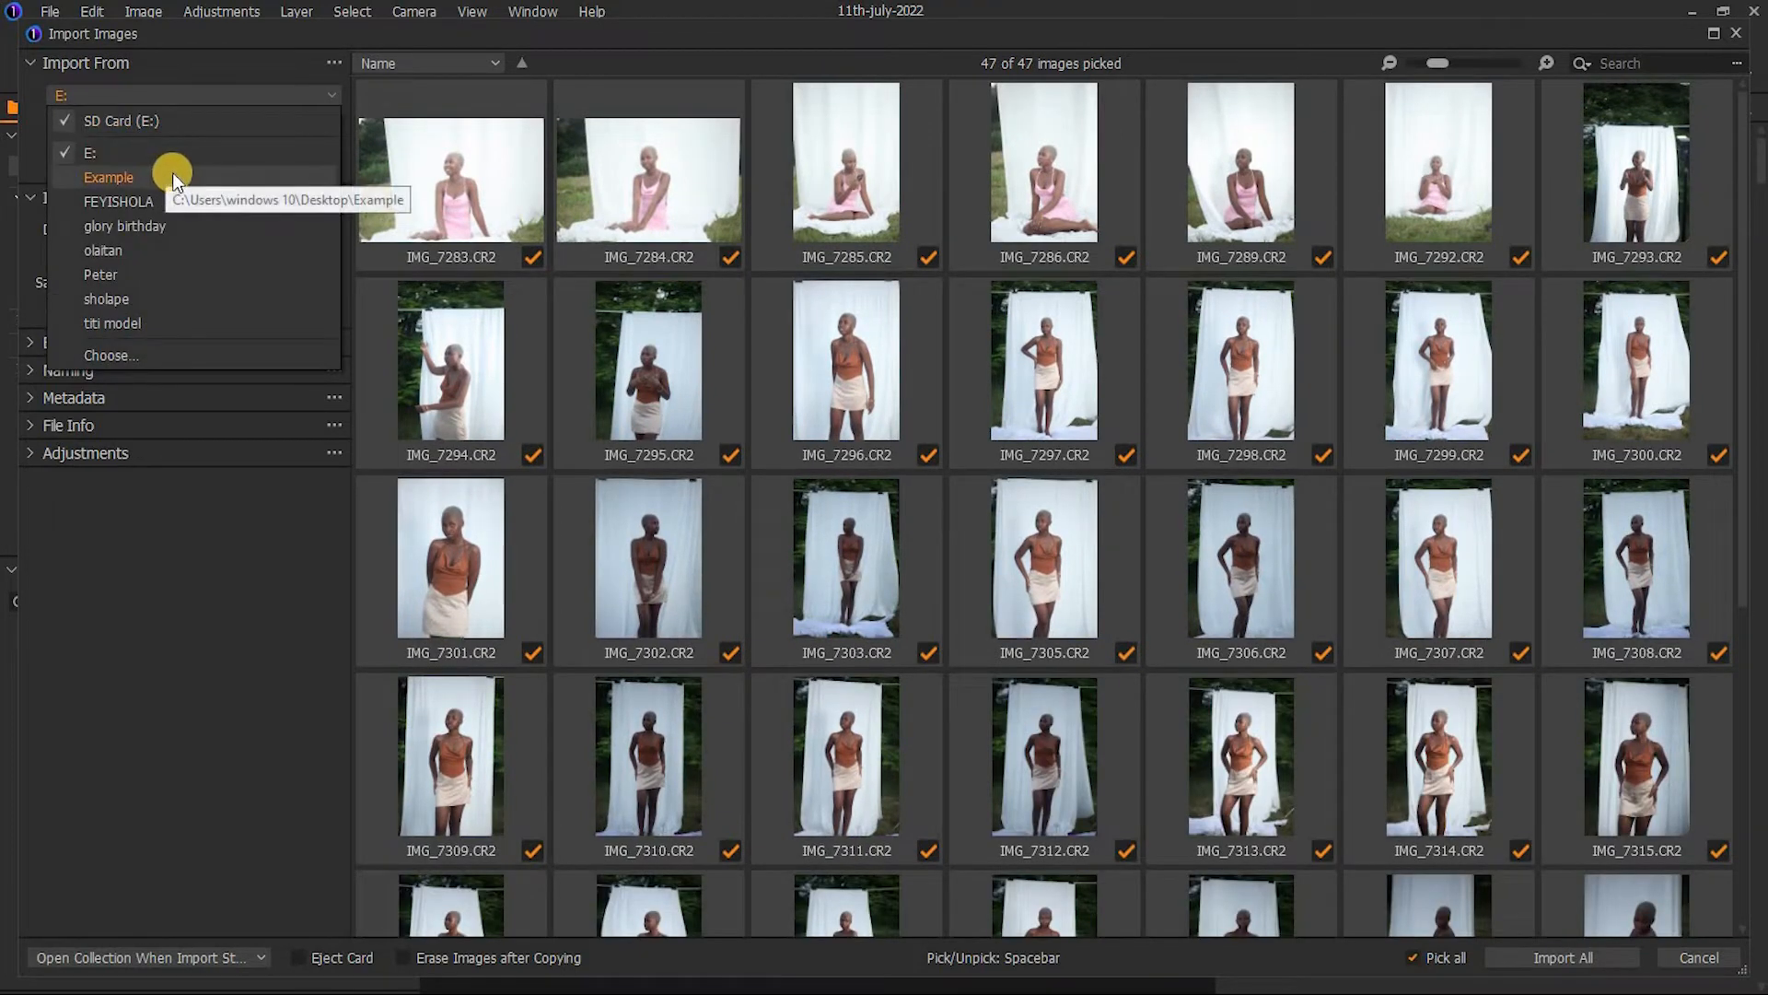
click(168, 355)
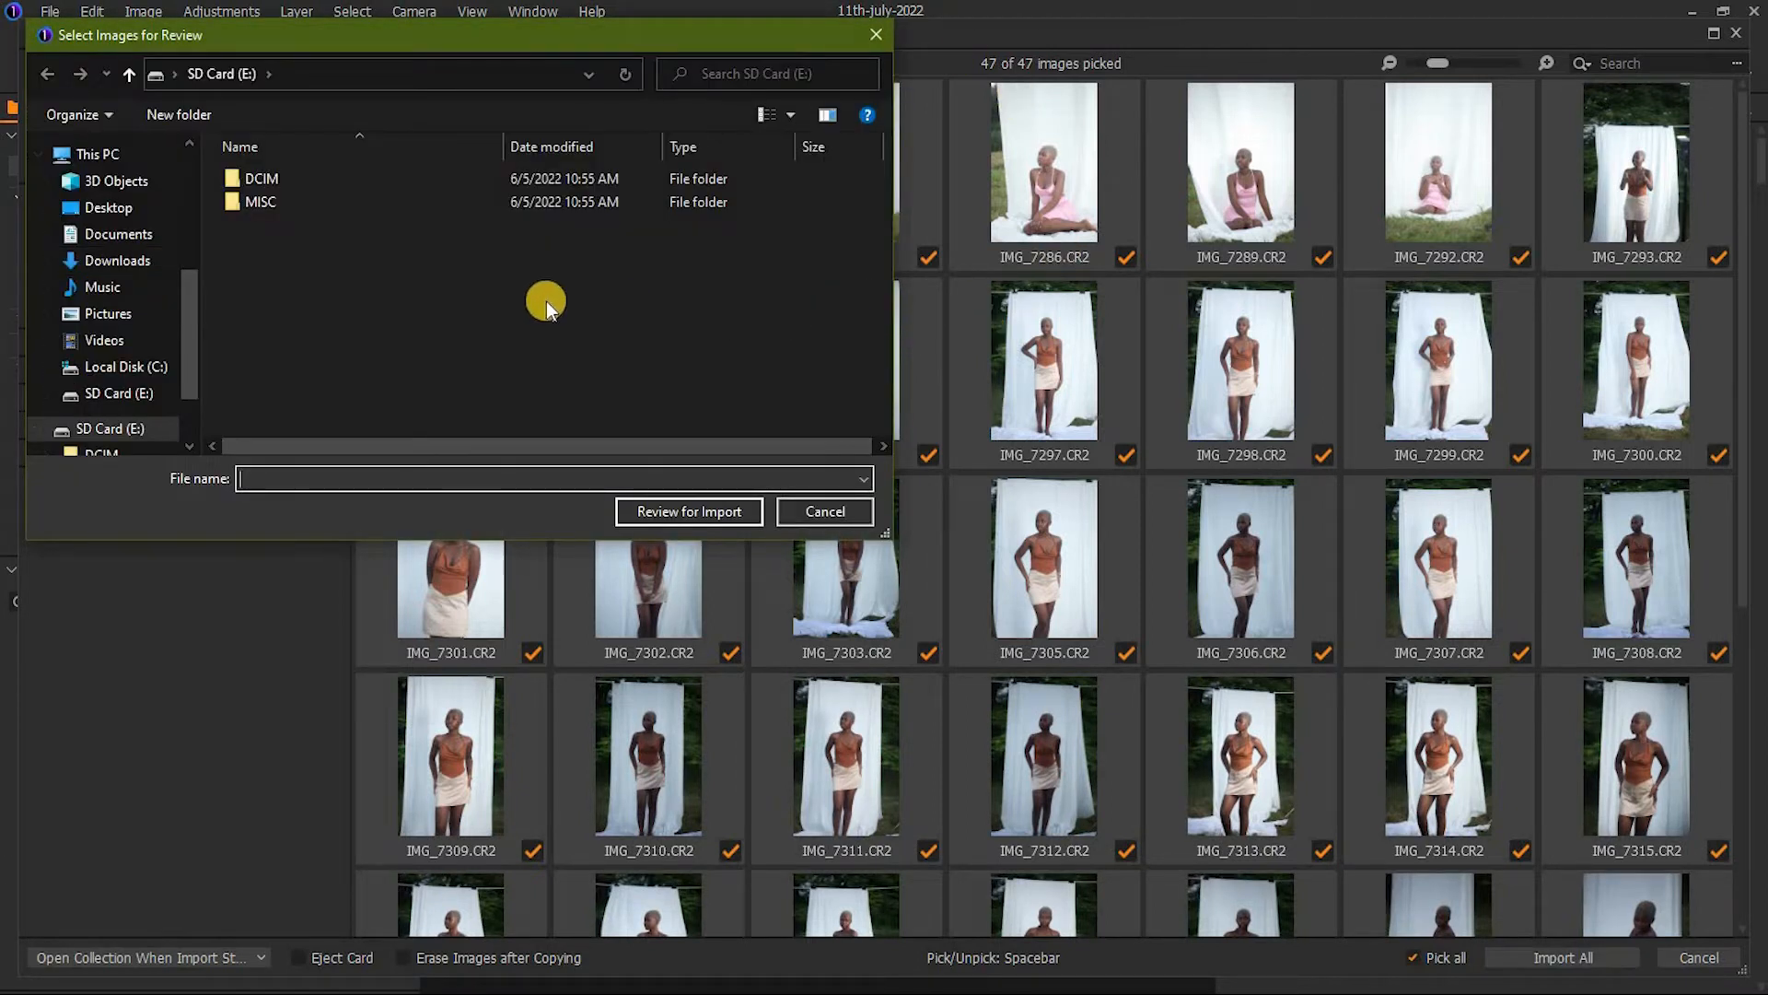
drag(192, 341, 196, 374)
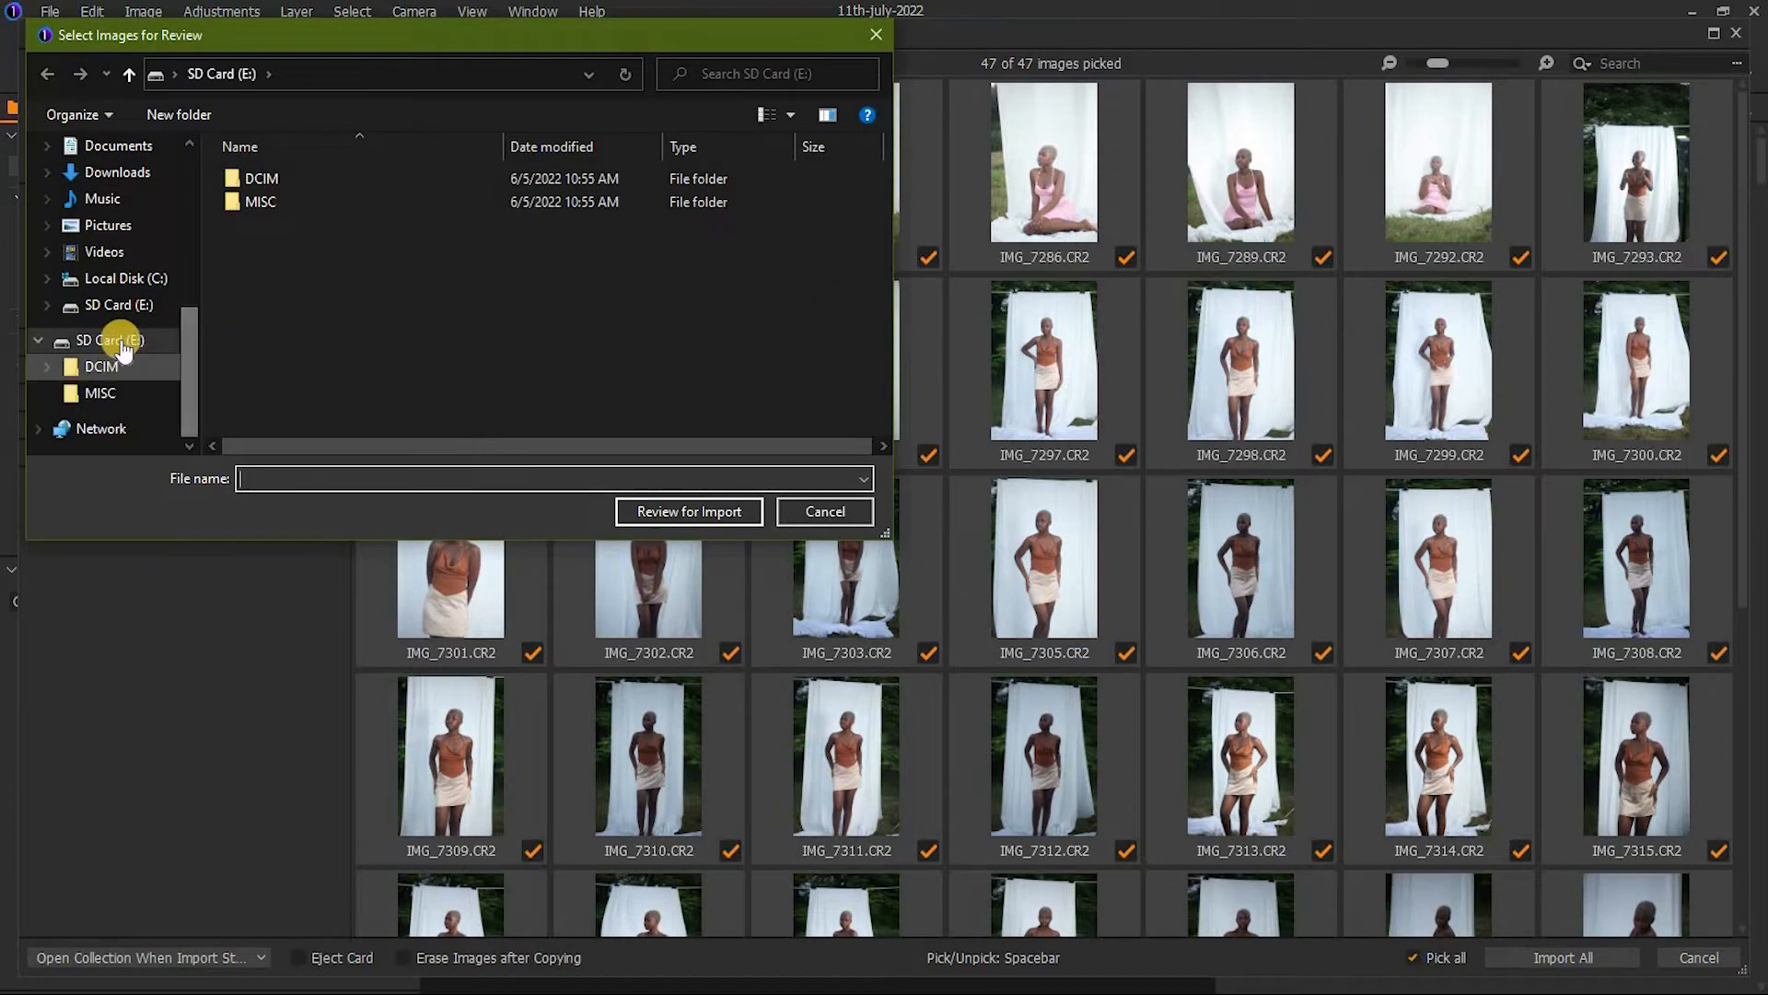
click(691, 512)
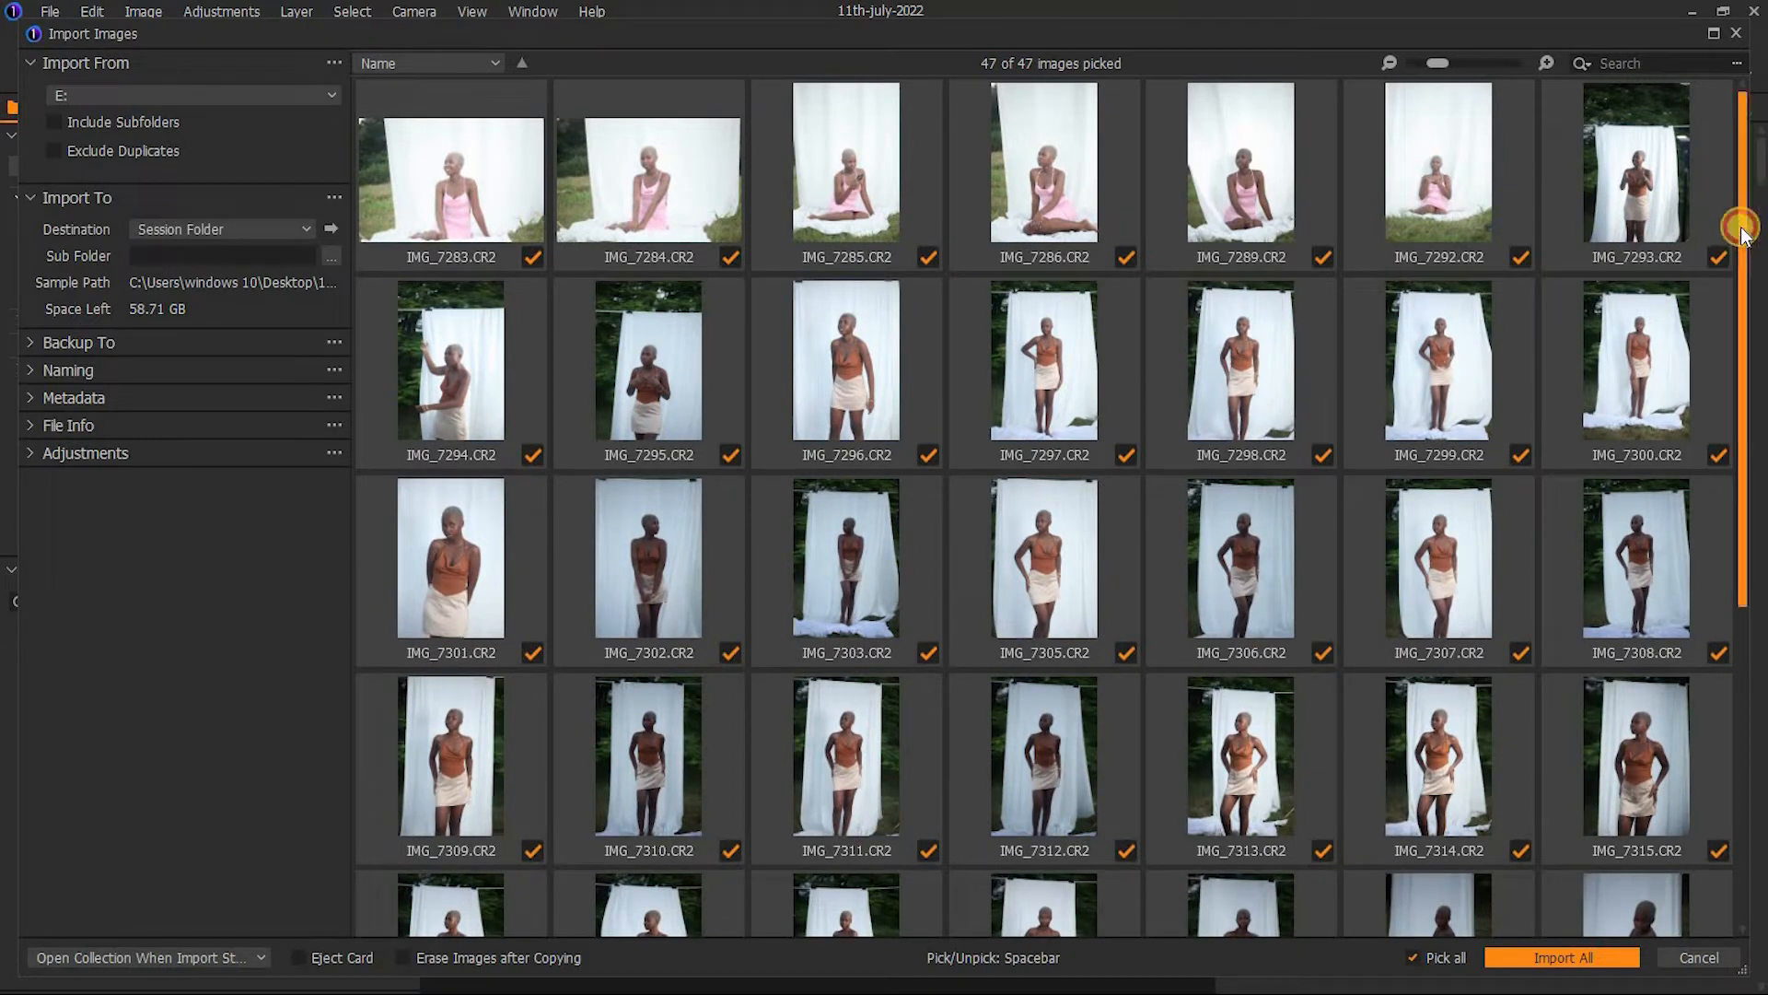
Exclude IMG_8267, IMG_8268 and IMG_8269 from the picked images and import the rest into the session folder
drag(1741, 227, 1730, 626)
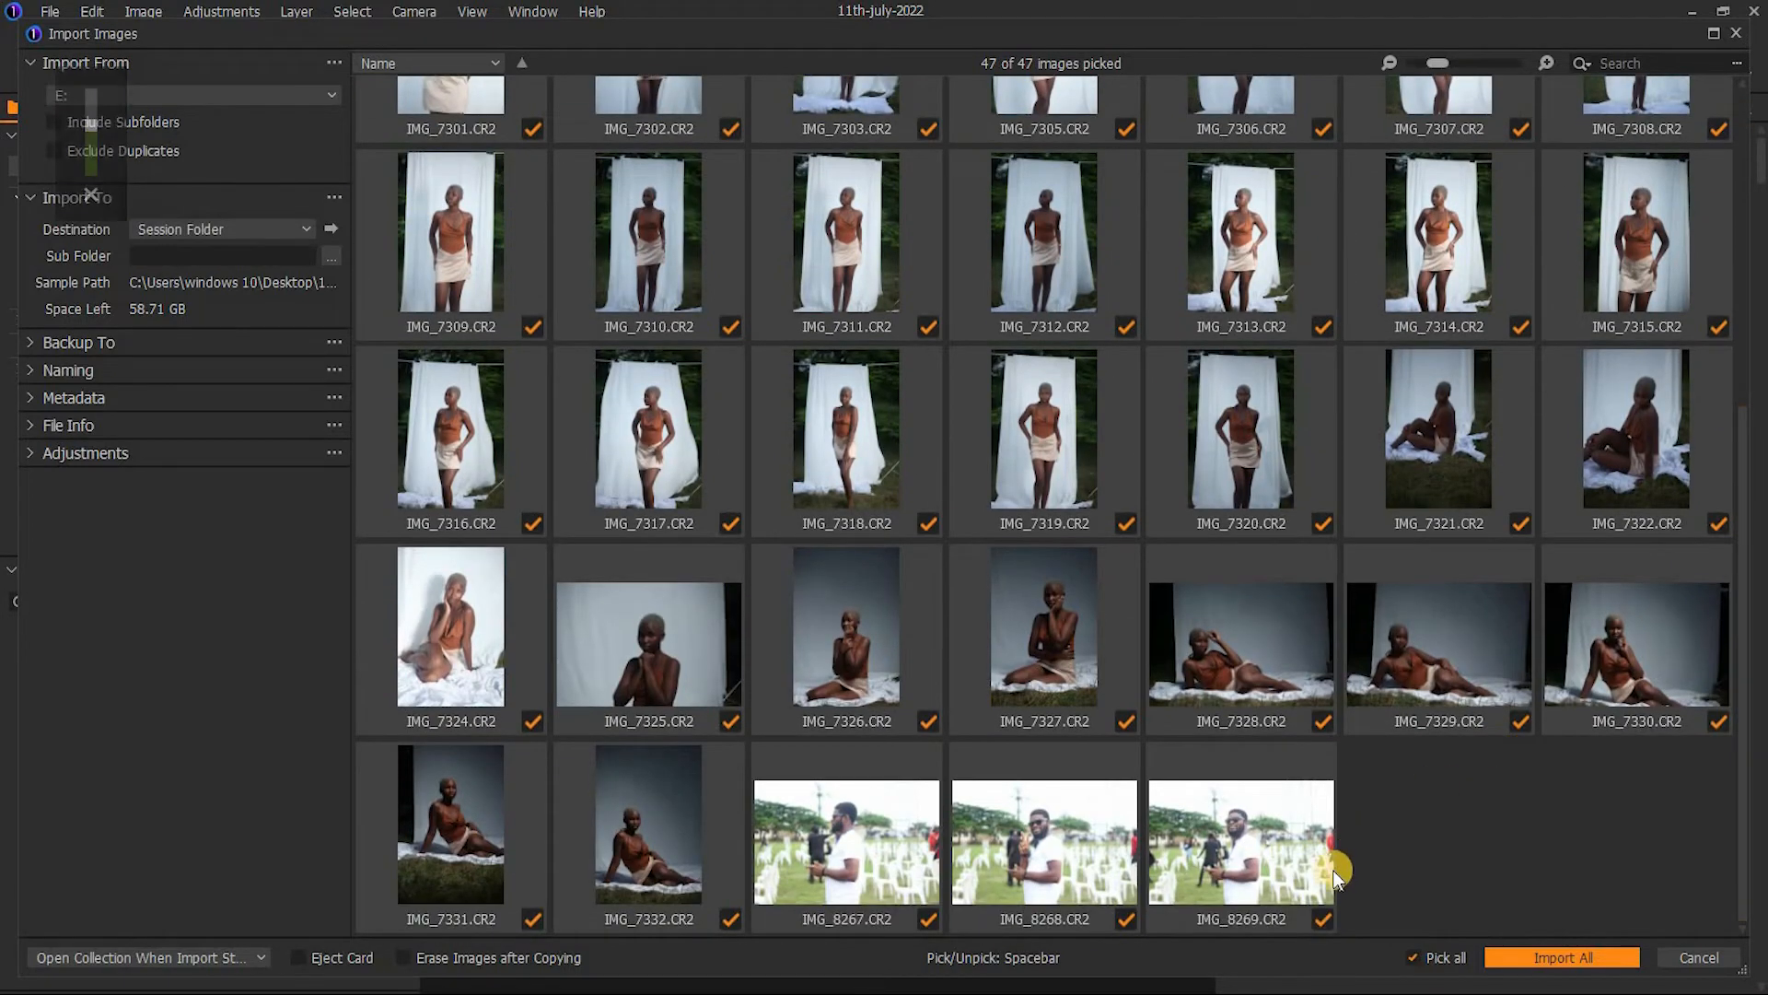
click(1322, 919)
click(1125, 919)
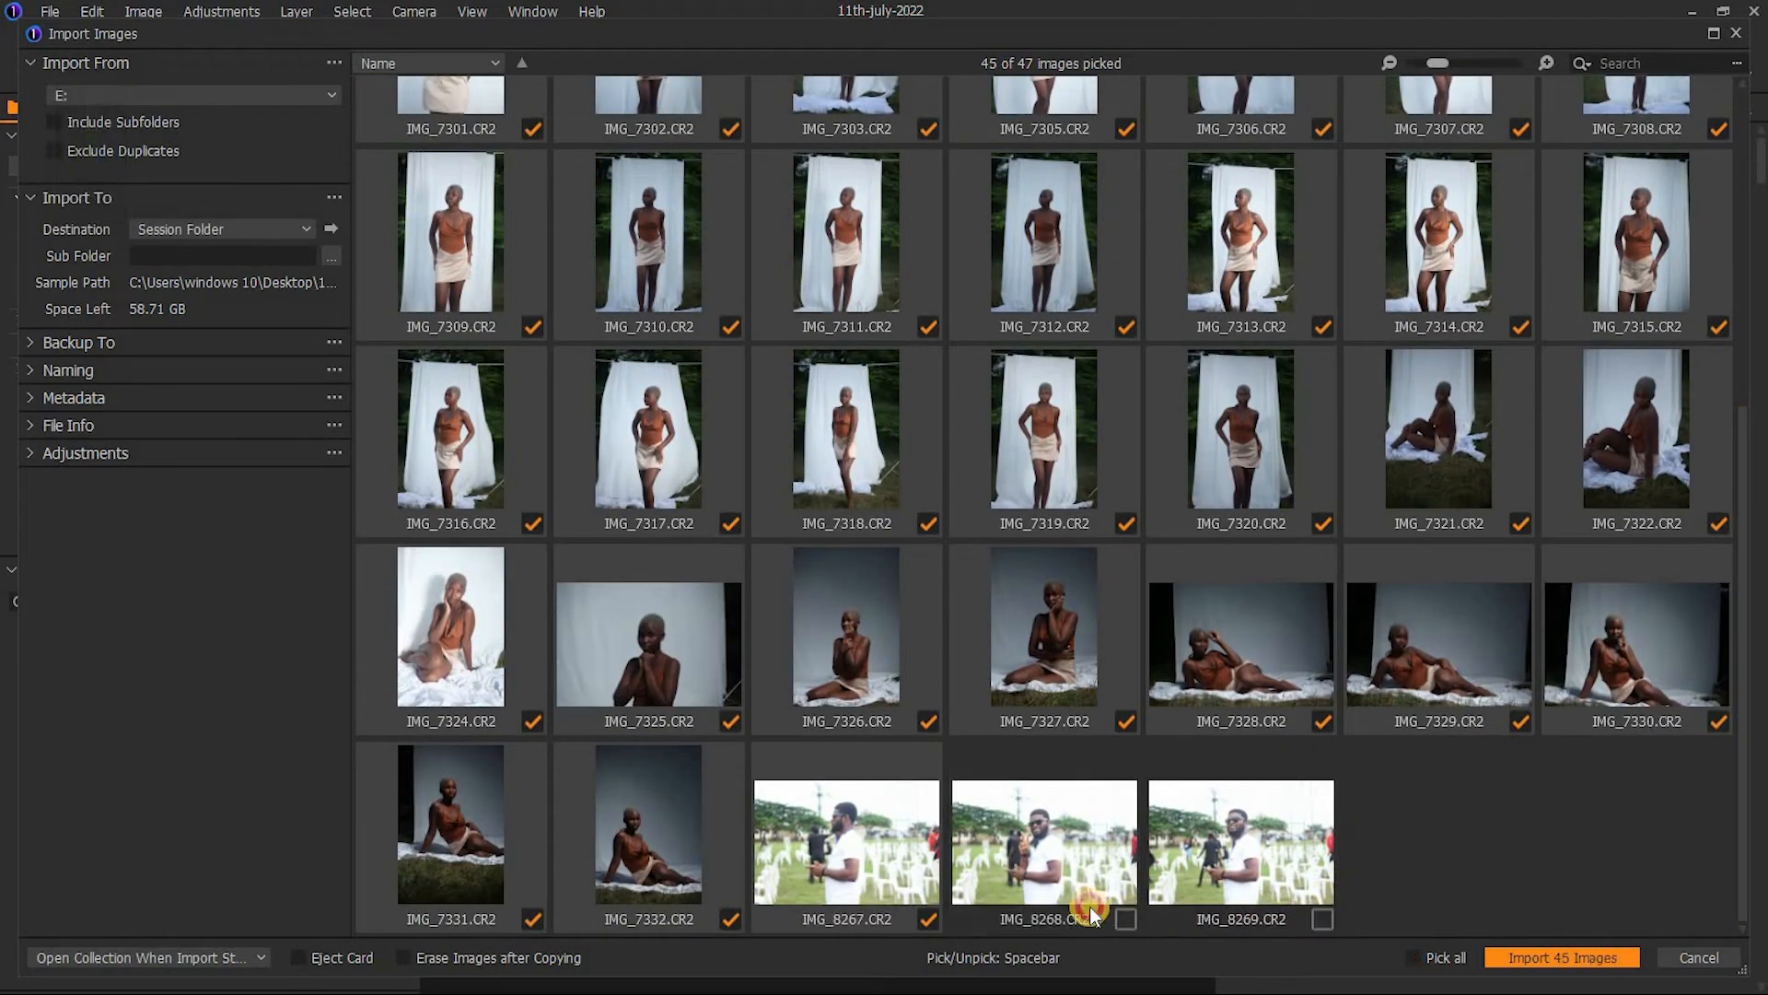
click(923, 917)
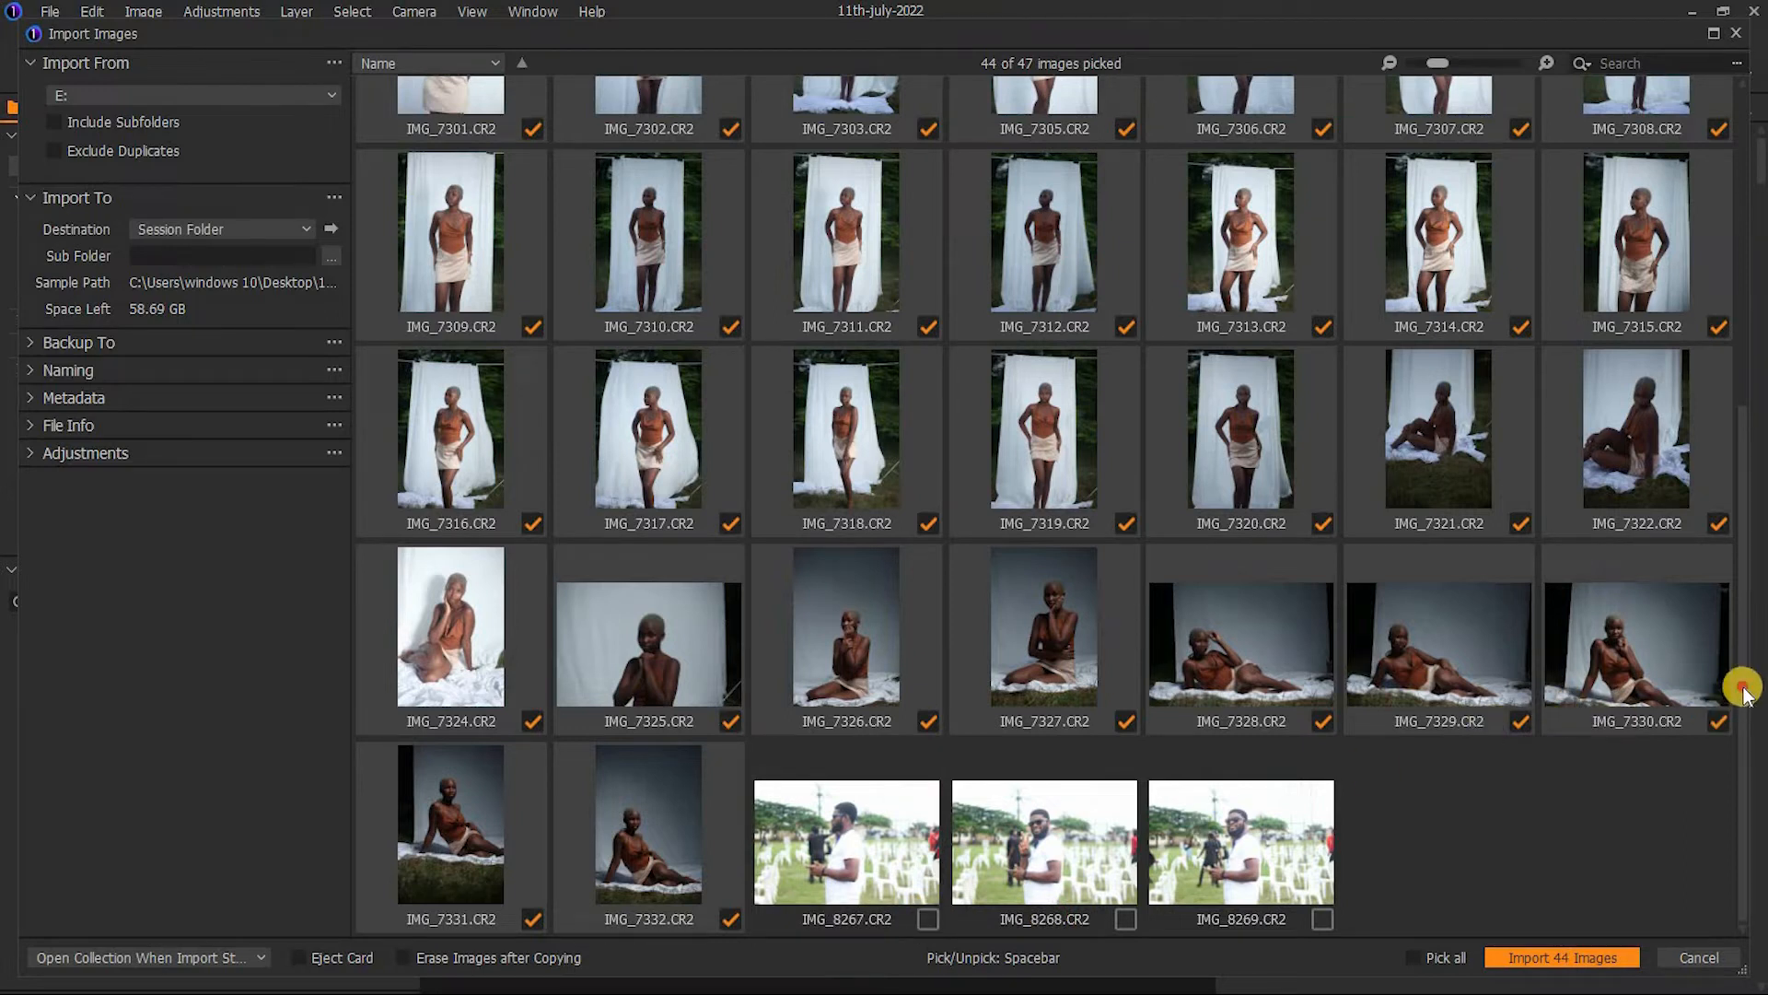
drag(1744, 689, 1725, 392)
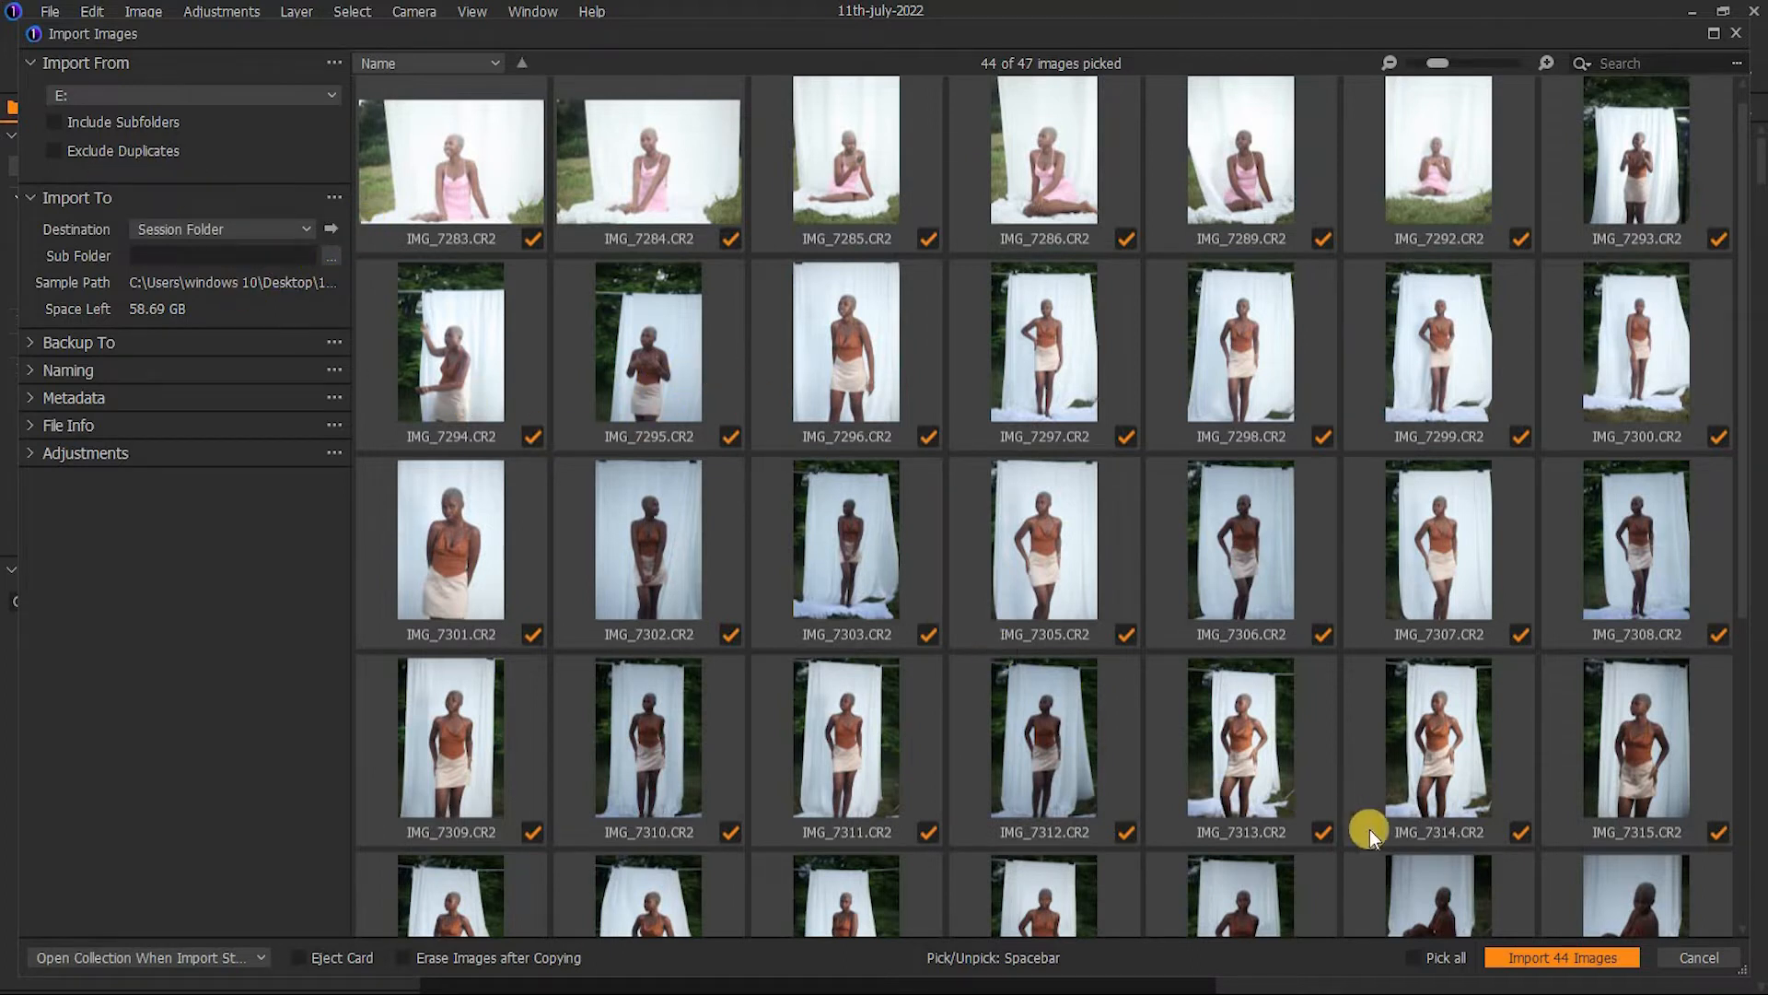
click(1537, 960)
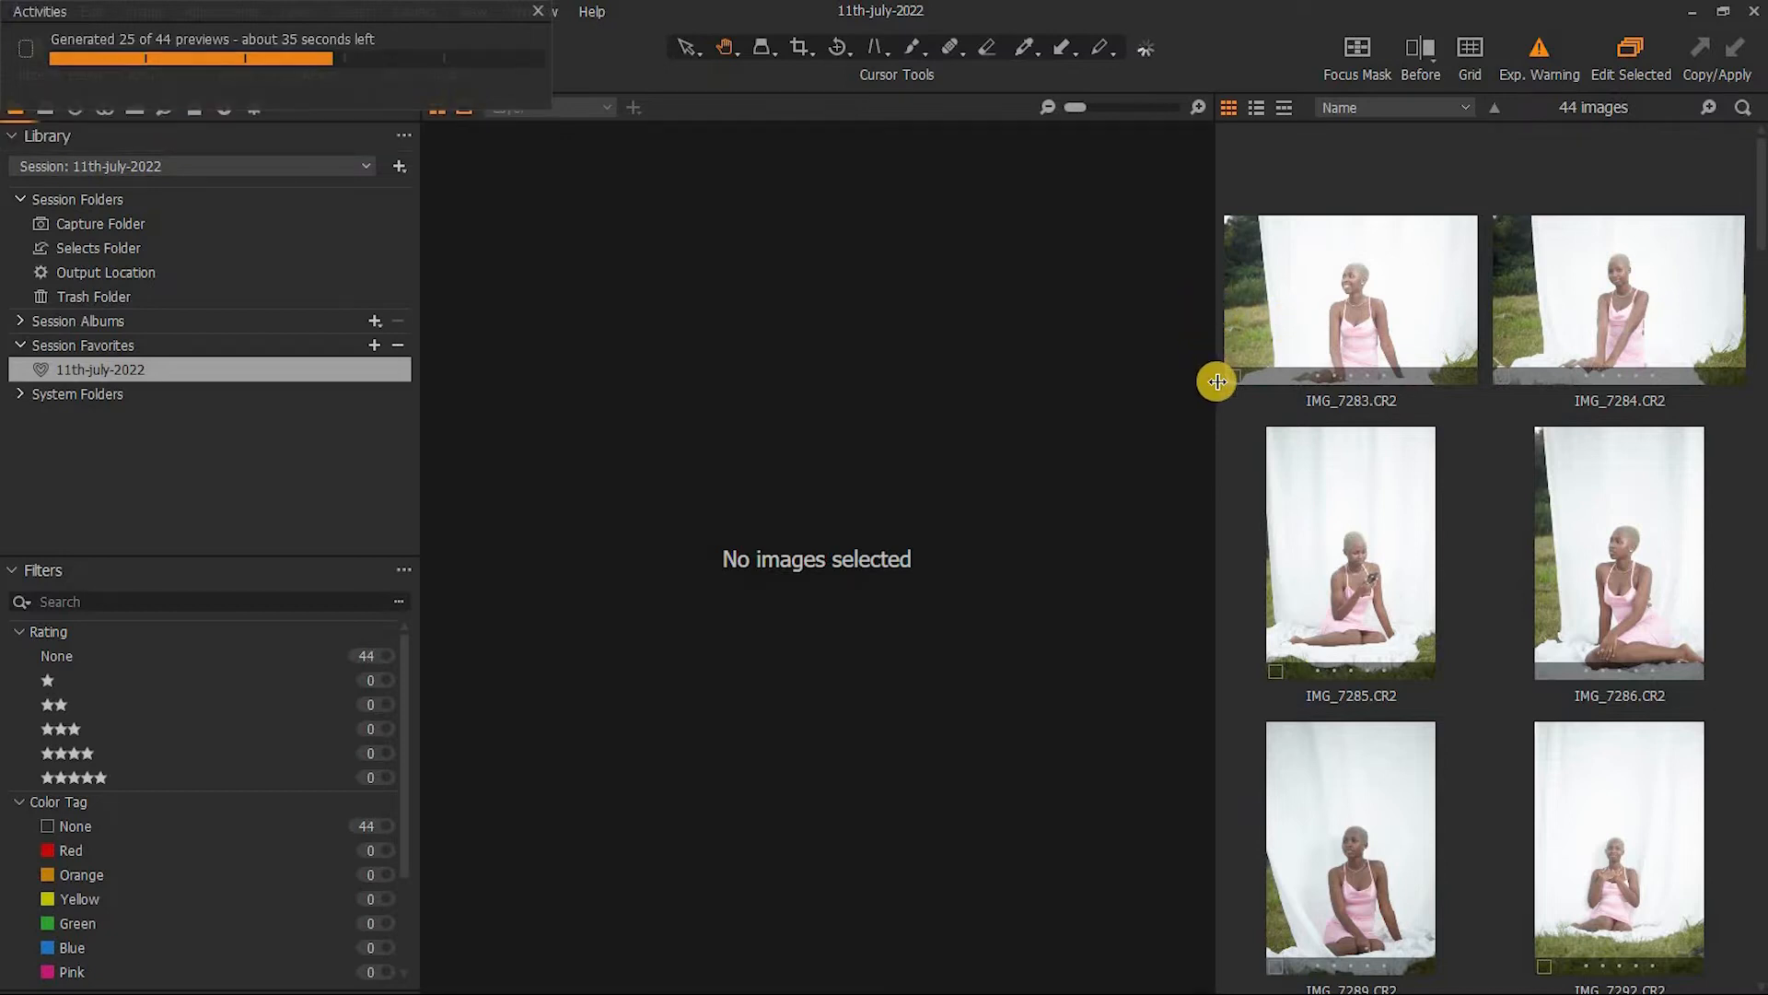
Narrow the thumbnail browser to enlarge the viewer, and display IMG_7296.CR2 in it
mouse_move(1213, 375)
mouse_down()
mouse_move(1335, 394)
mouse_move(1228, 359)
mouse_move(1218, 391)
mouse_up()
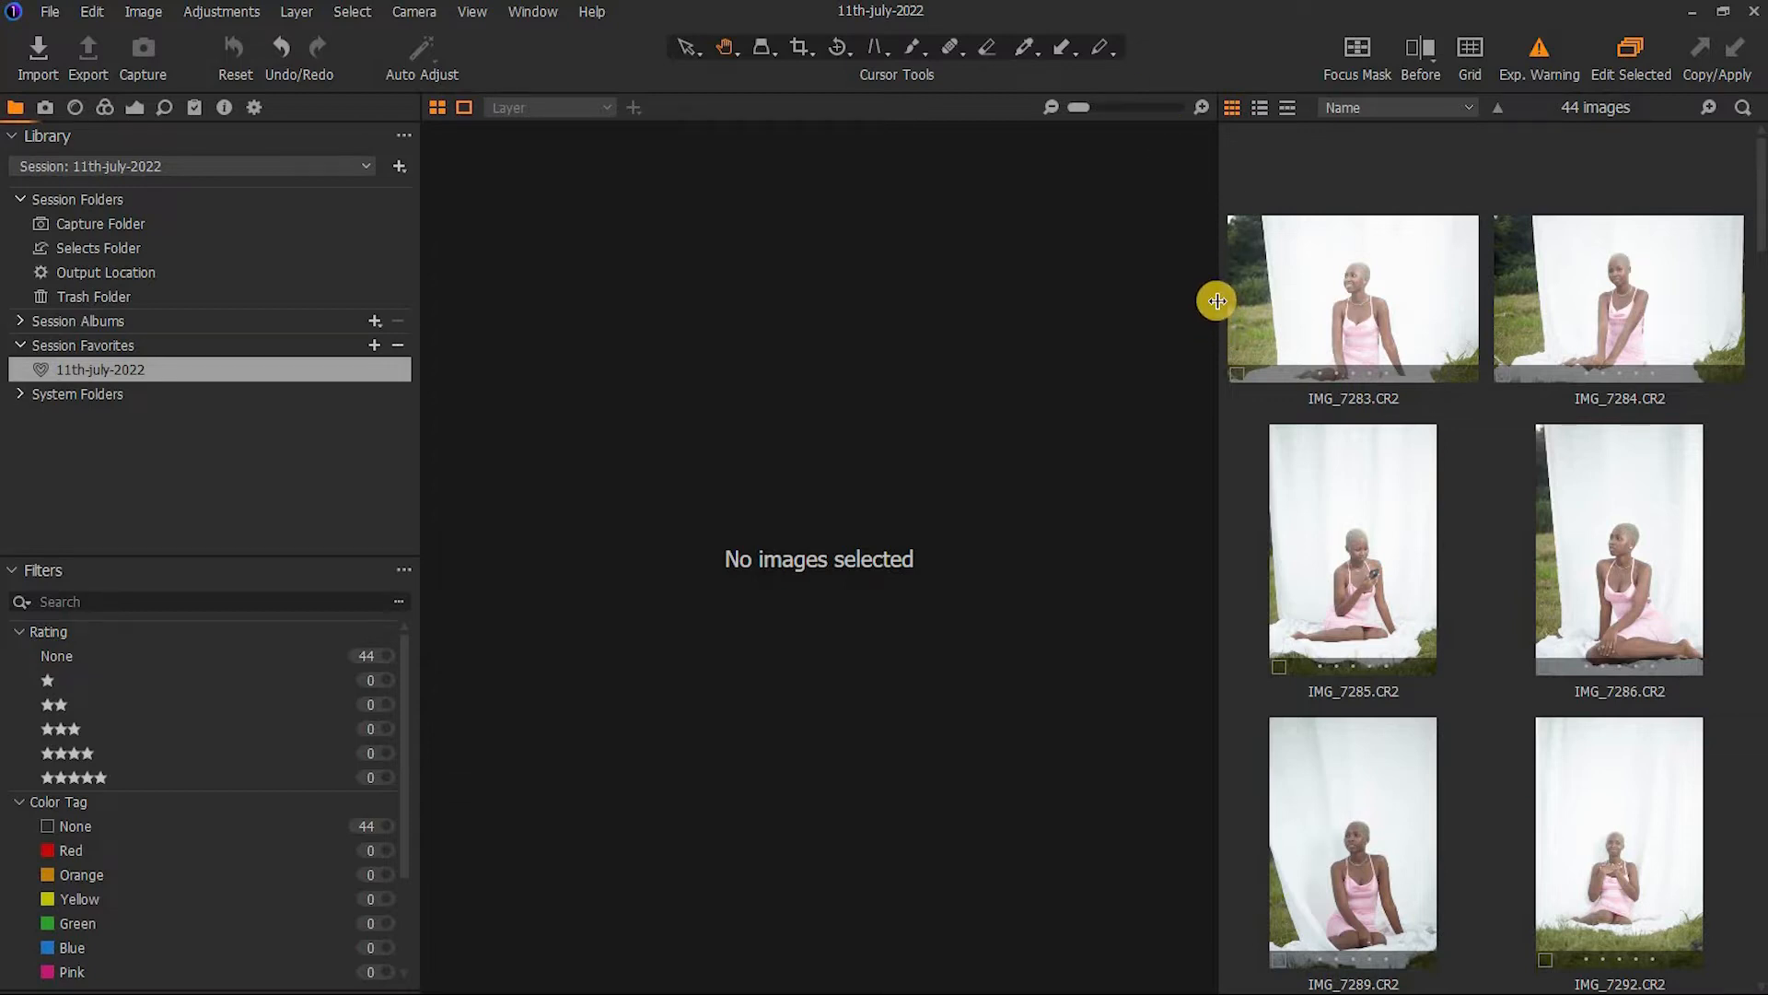
drag(1216, 313, 1375, 304)
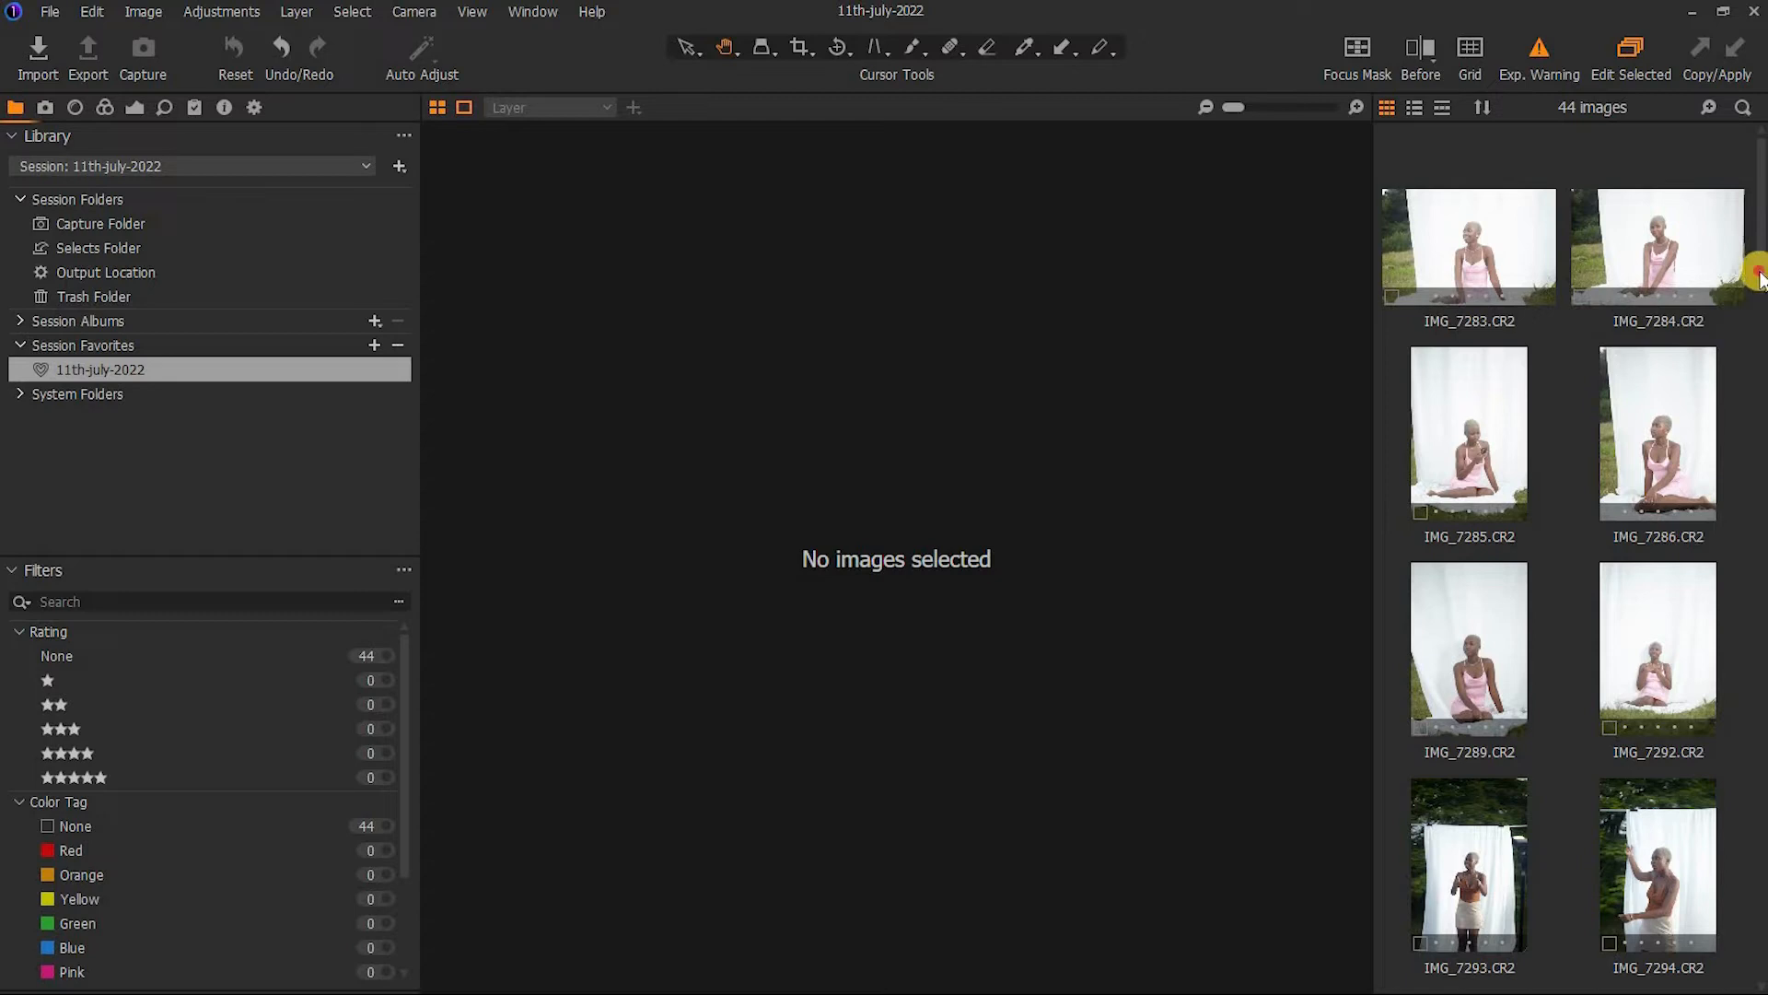
scroll(1756, 268, down, 5)
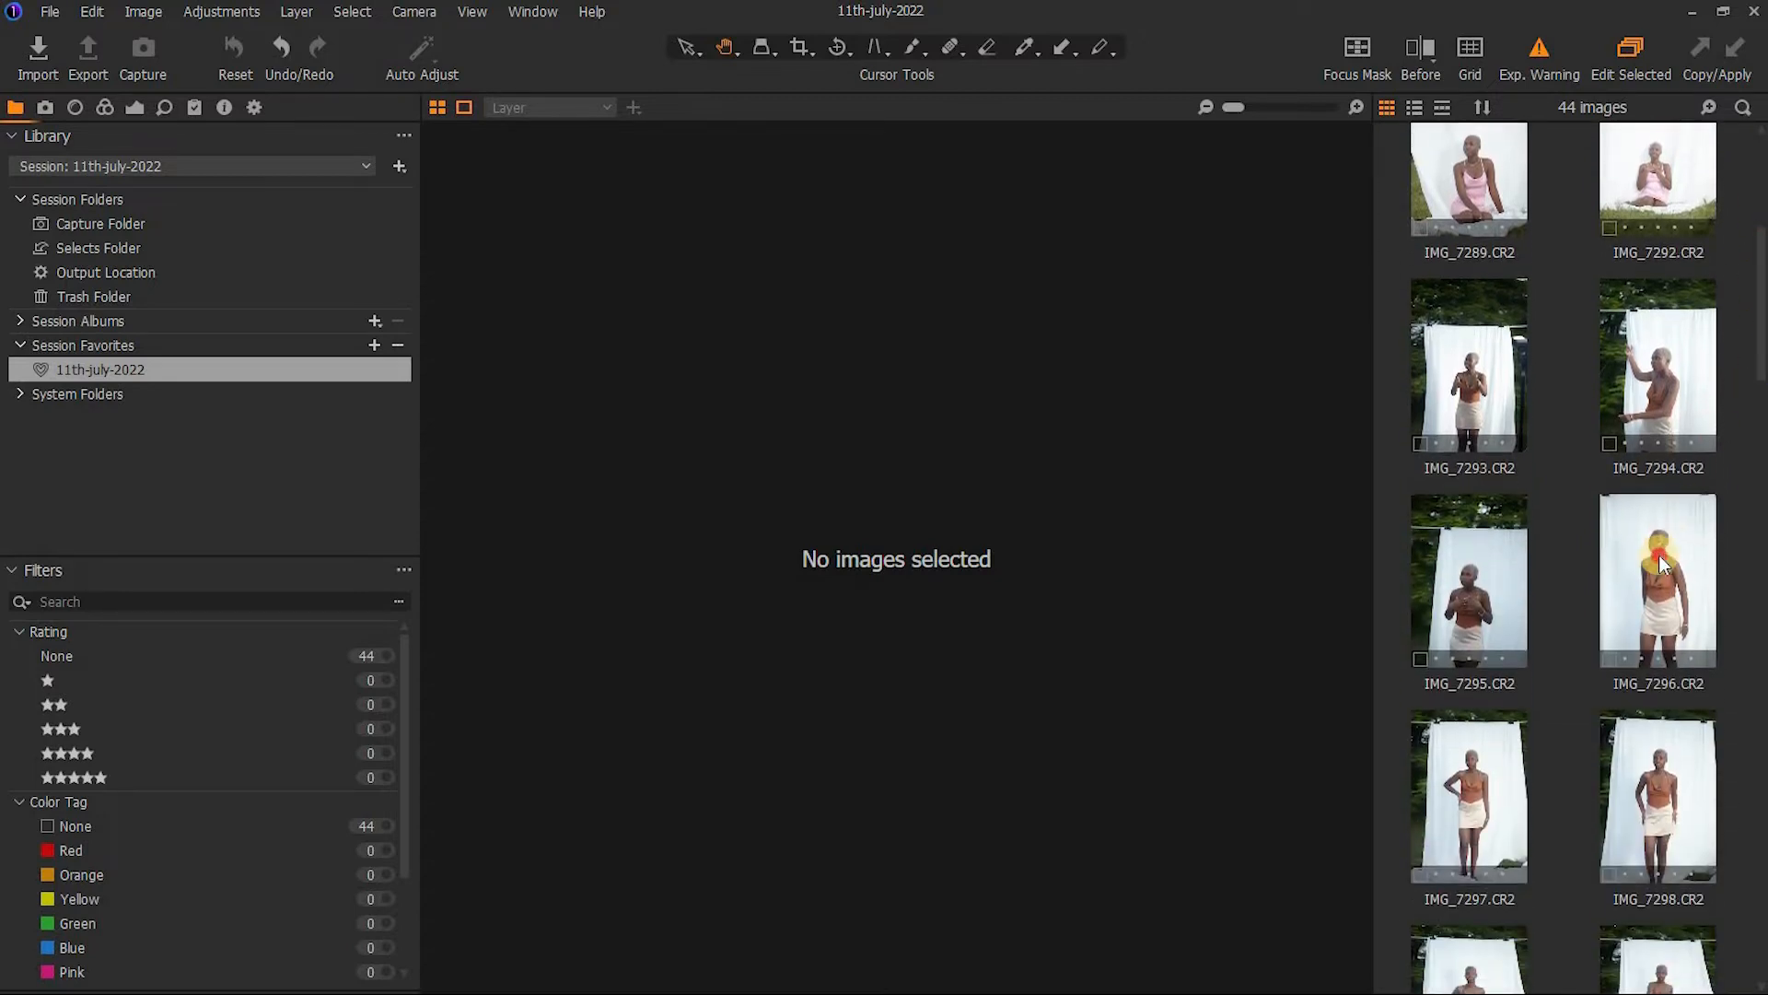
click(1657, 557)
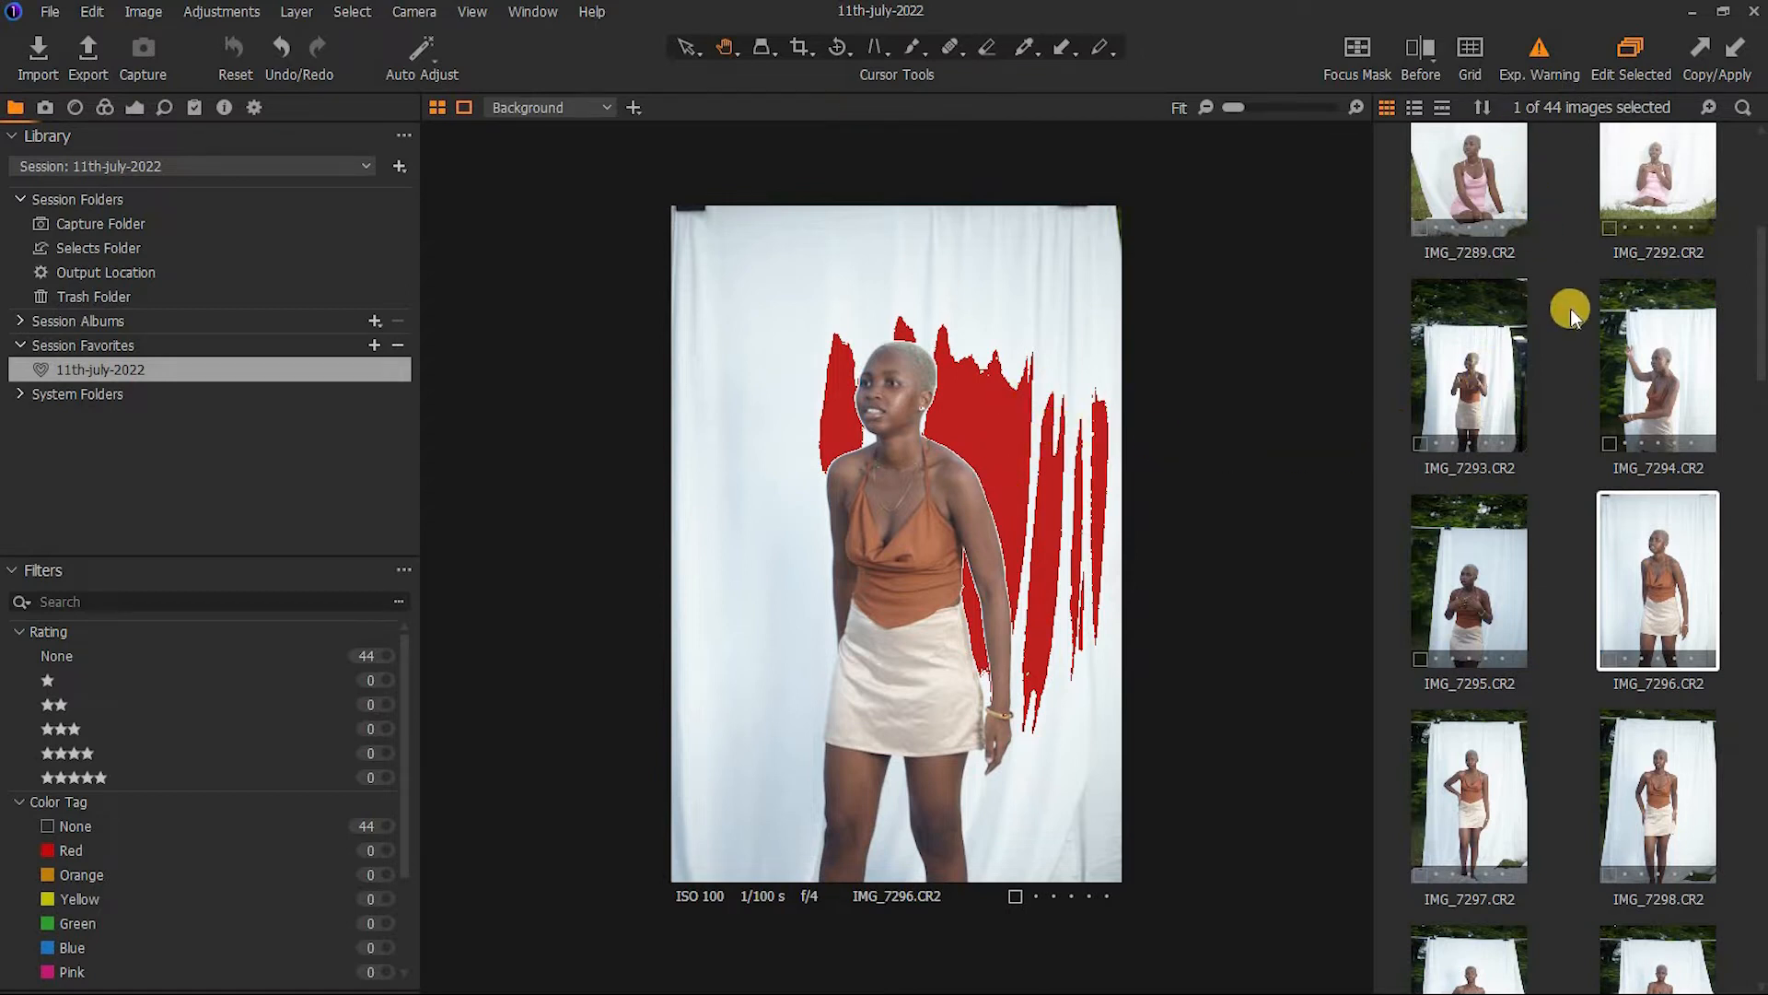
Review the standing portraits by displaying IMG_7294, IMG_7296 and IMG_7298 one after another
drag(1758, 350, 1685, 339)
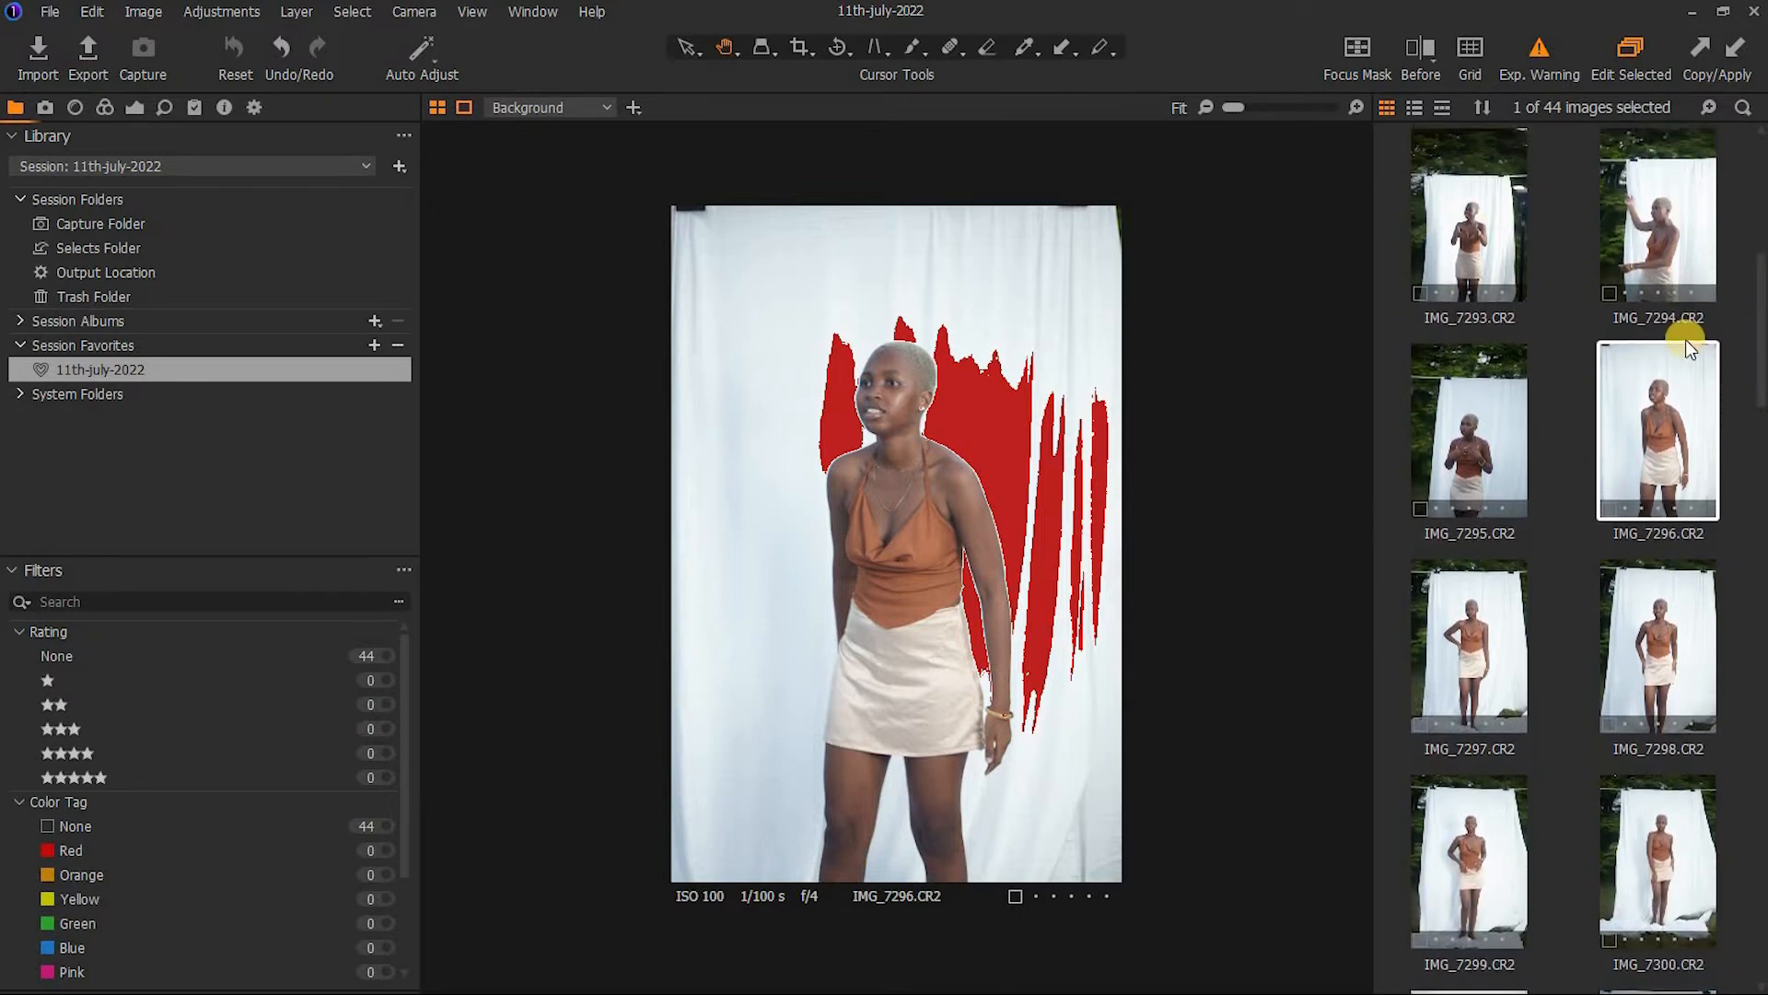
click(1660, 269)
click(1672, 451)
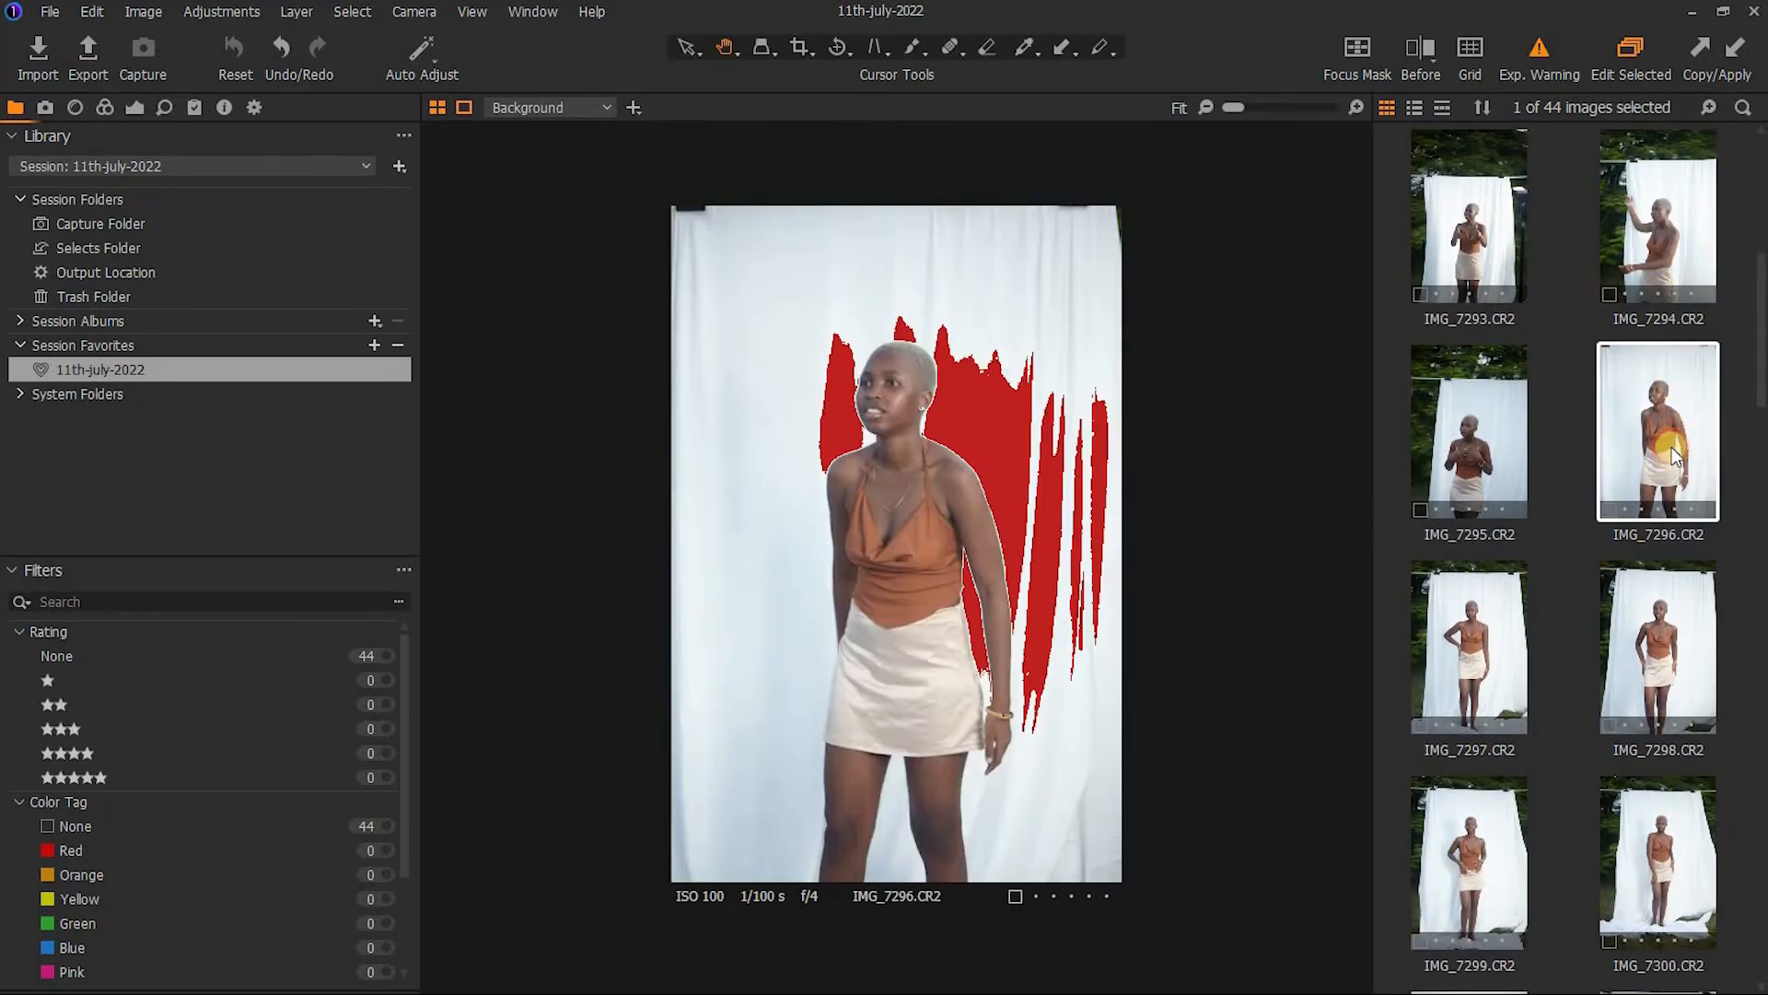
drag(1756, 387, 1757, 416)
click(1686, 440)
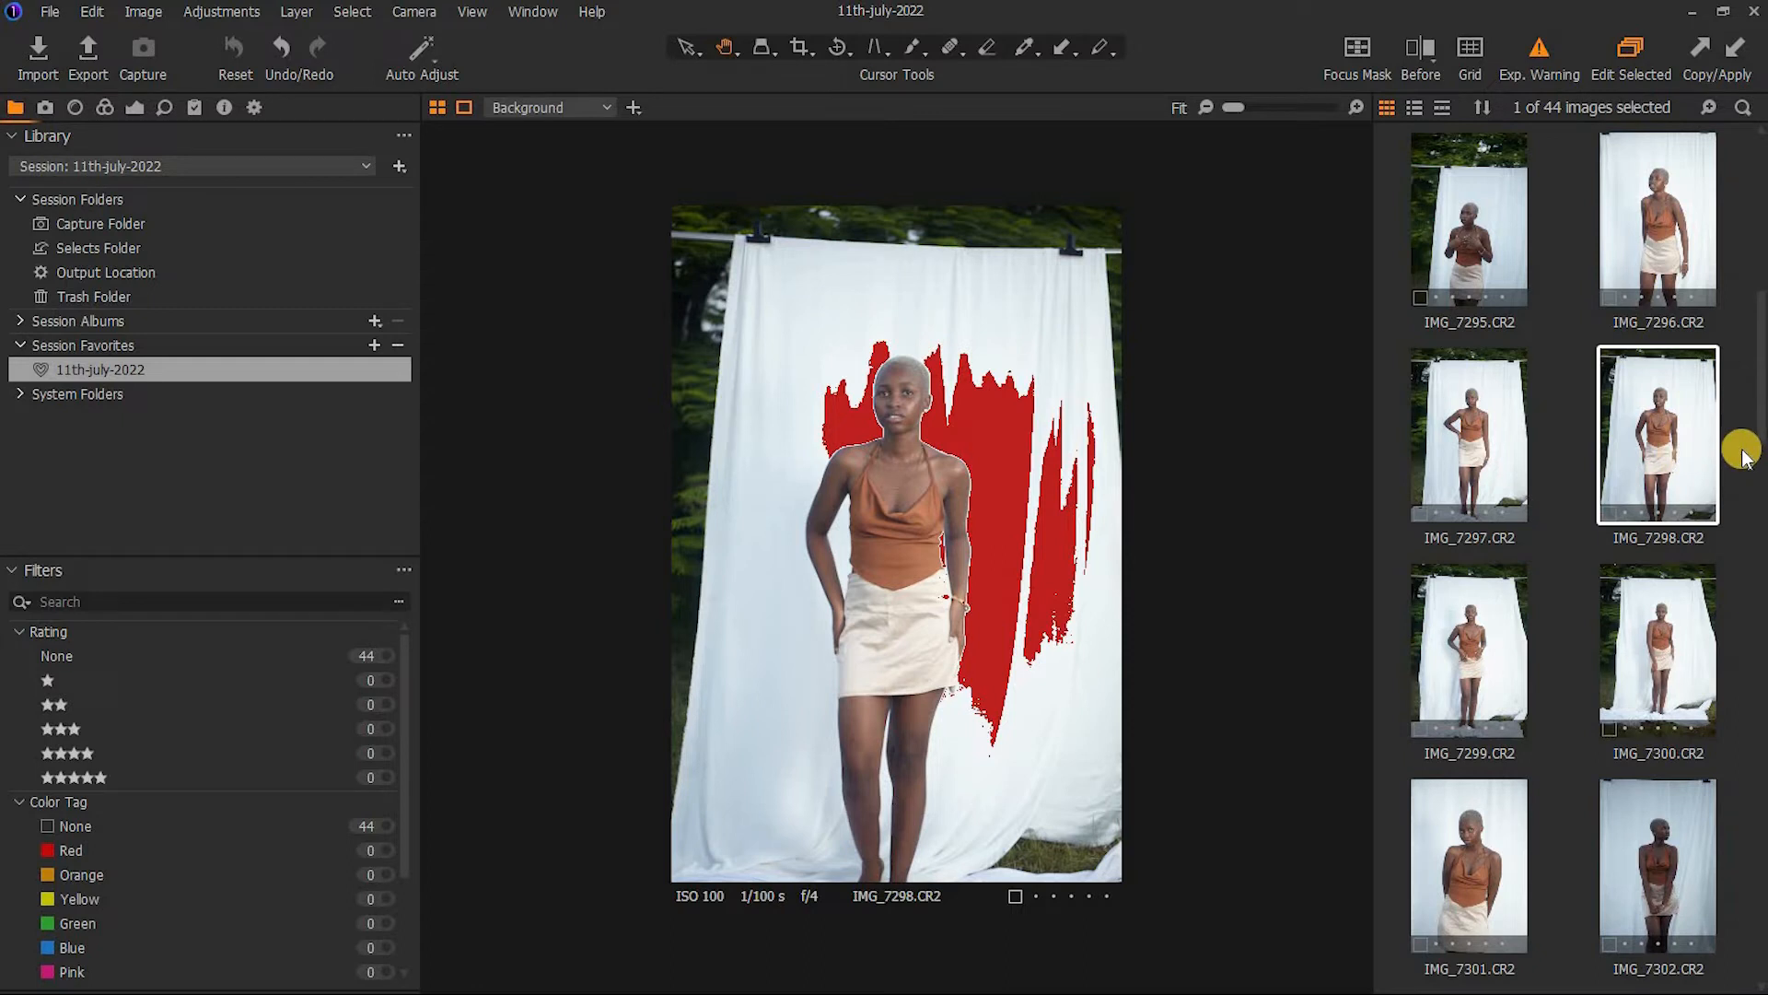
drag(1753, 411, 1741, 446)
Display IMG_7300.CR2 and give it a three-star rating
click(1684, 449)
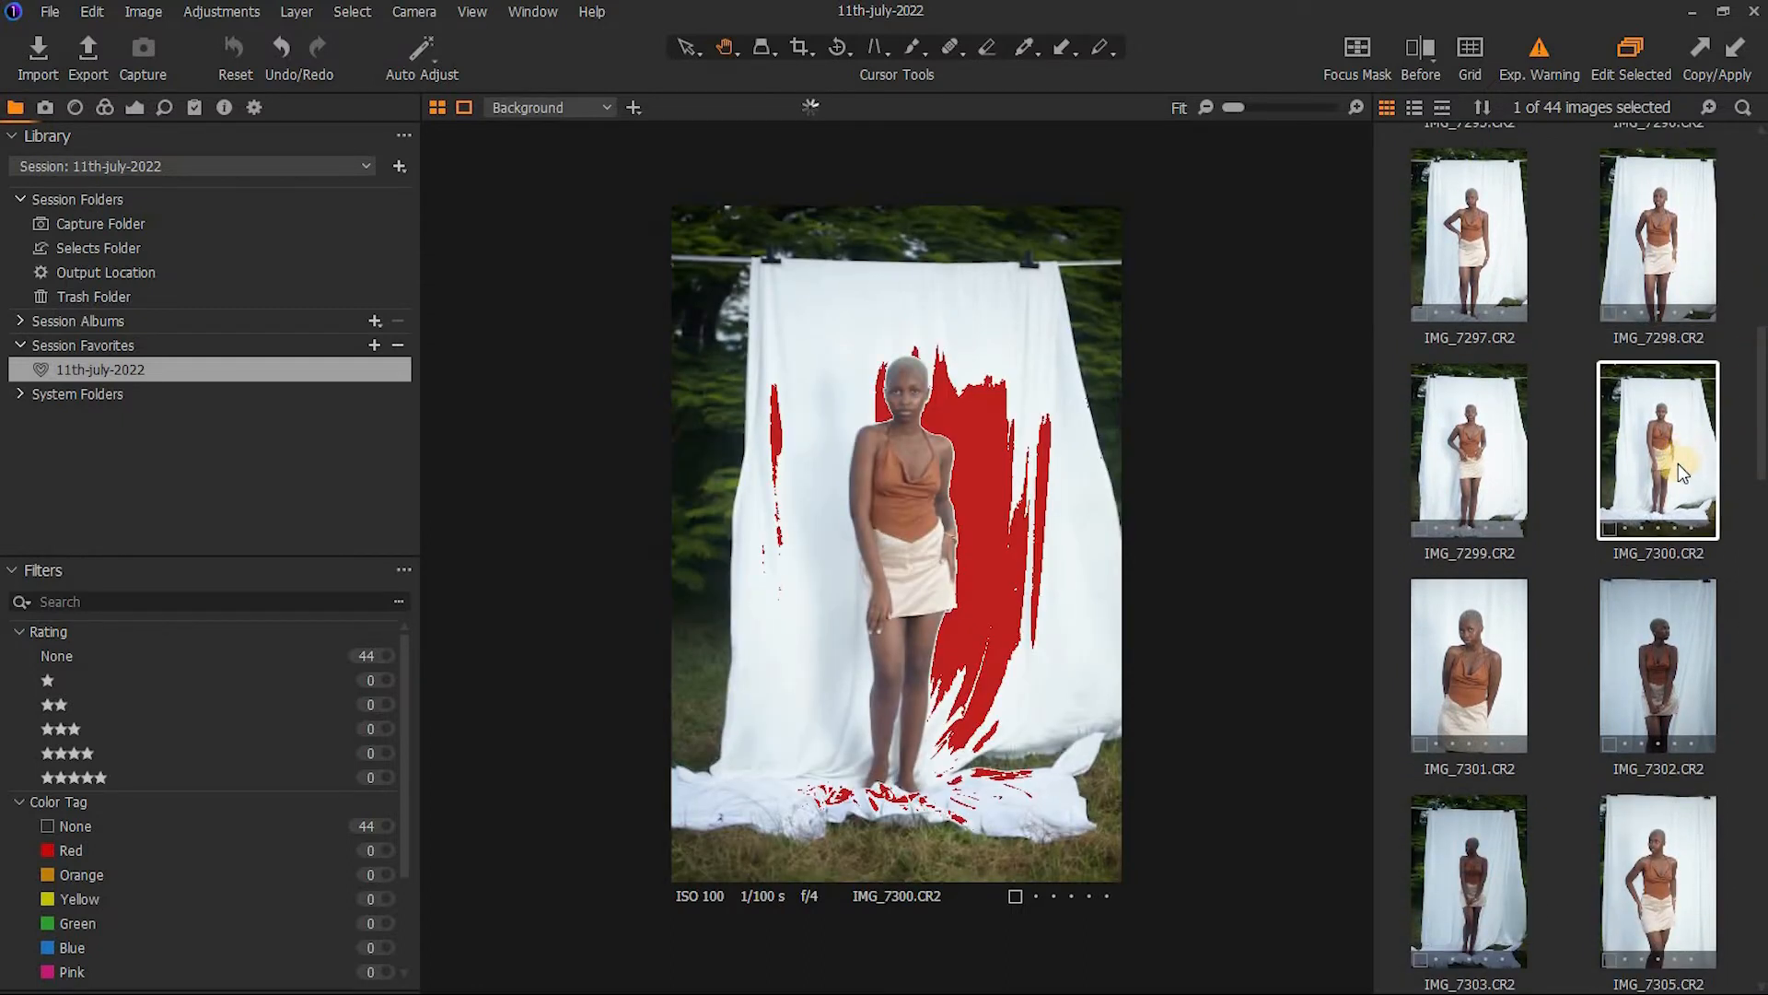
key(5)
click(1056, 898)
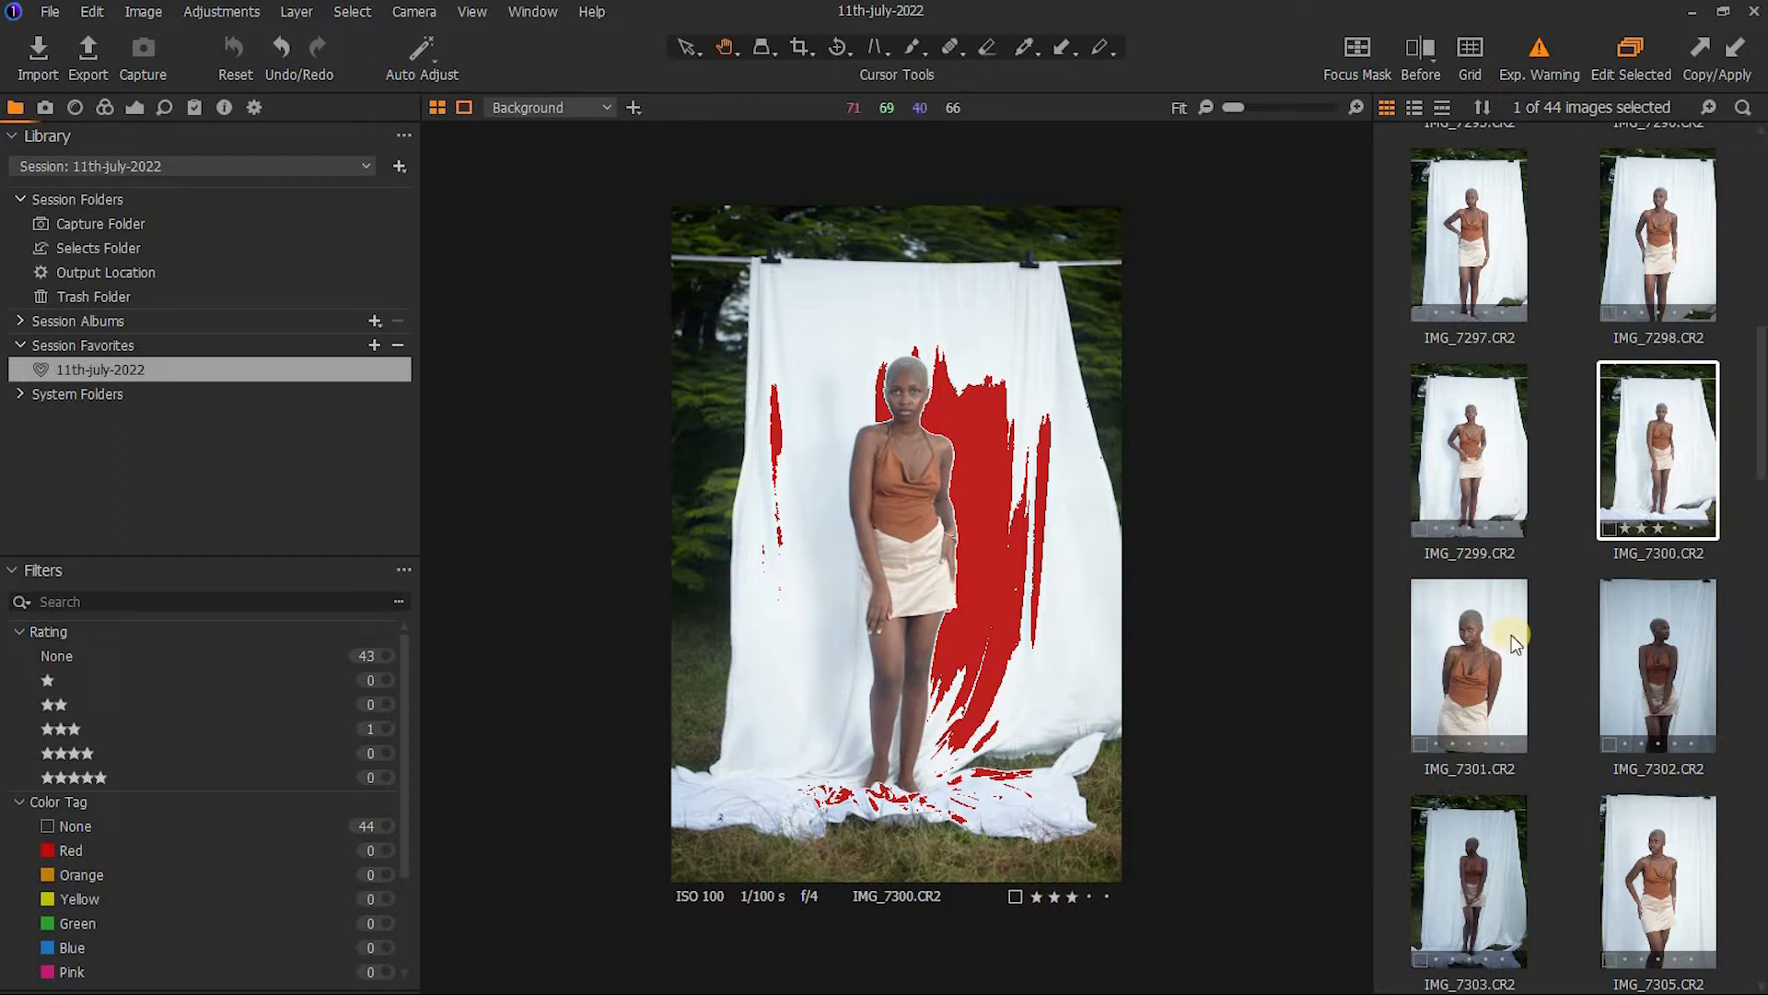
Display IMG_7302.CR2 and give it a five-star rating
click(1677, 656)
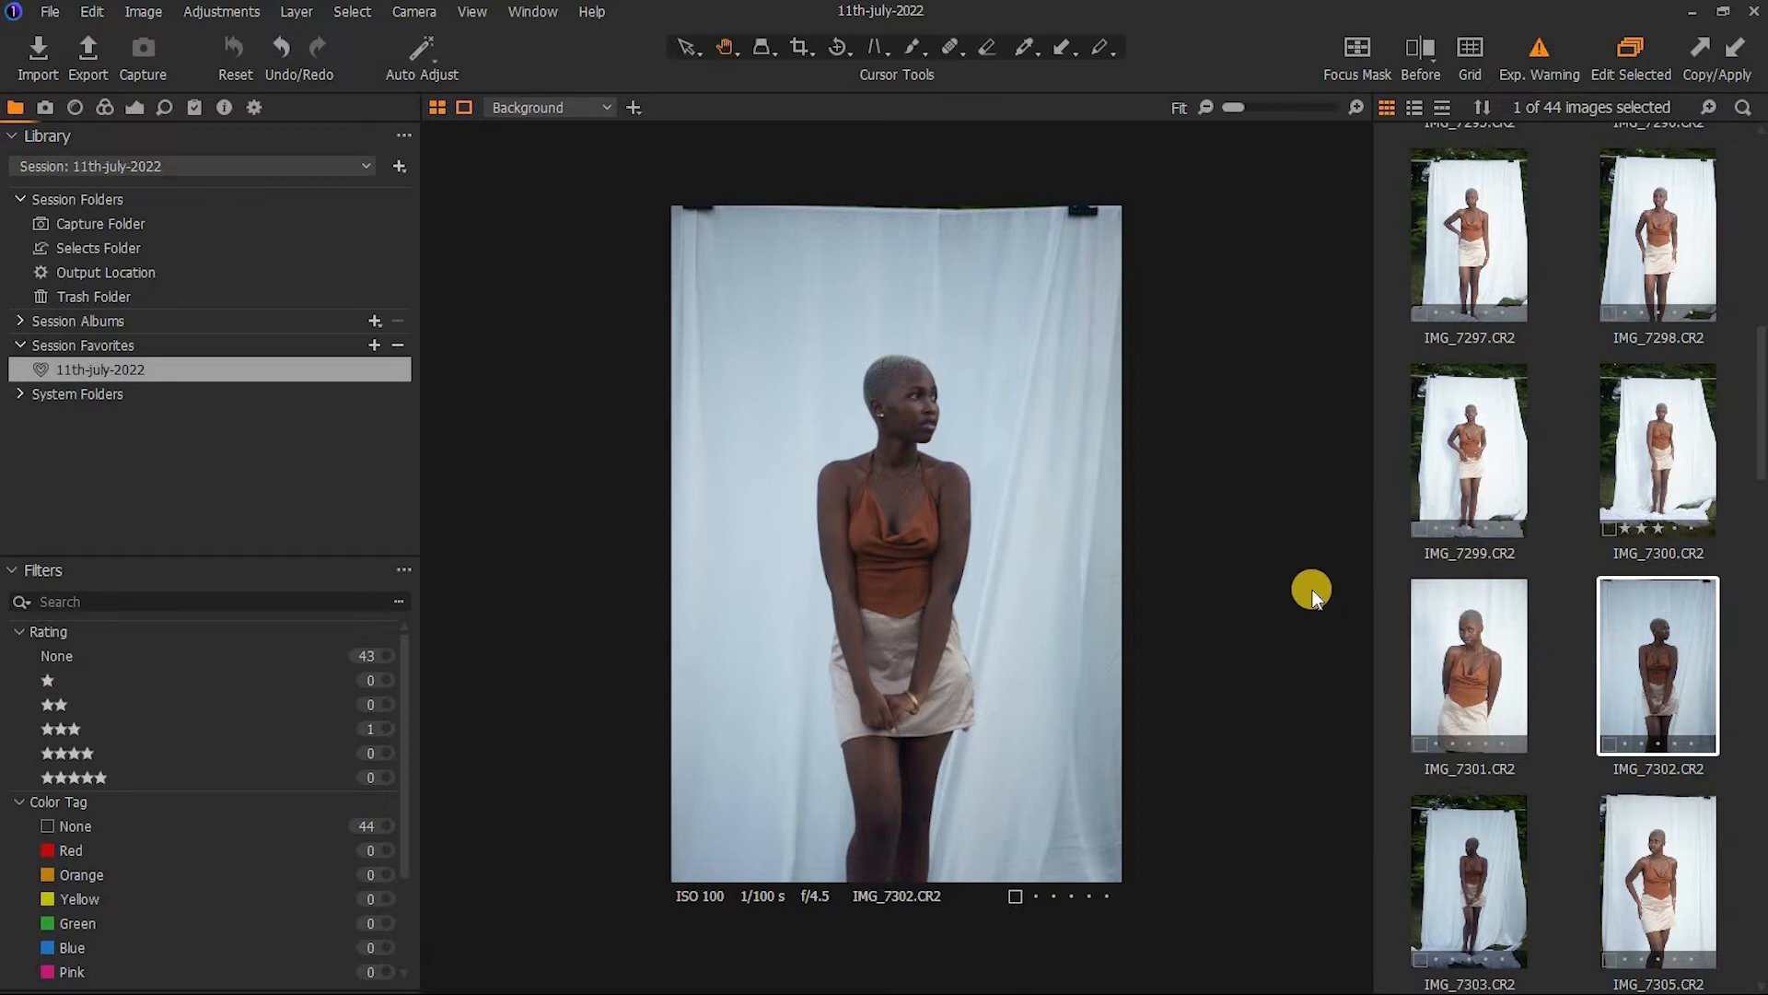
key(5)
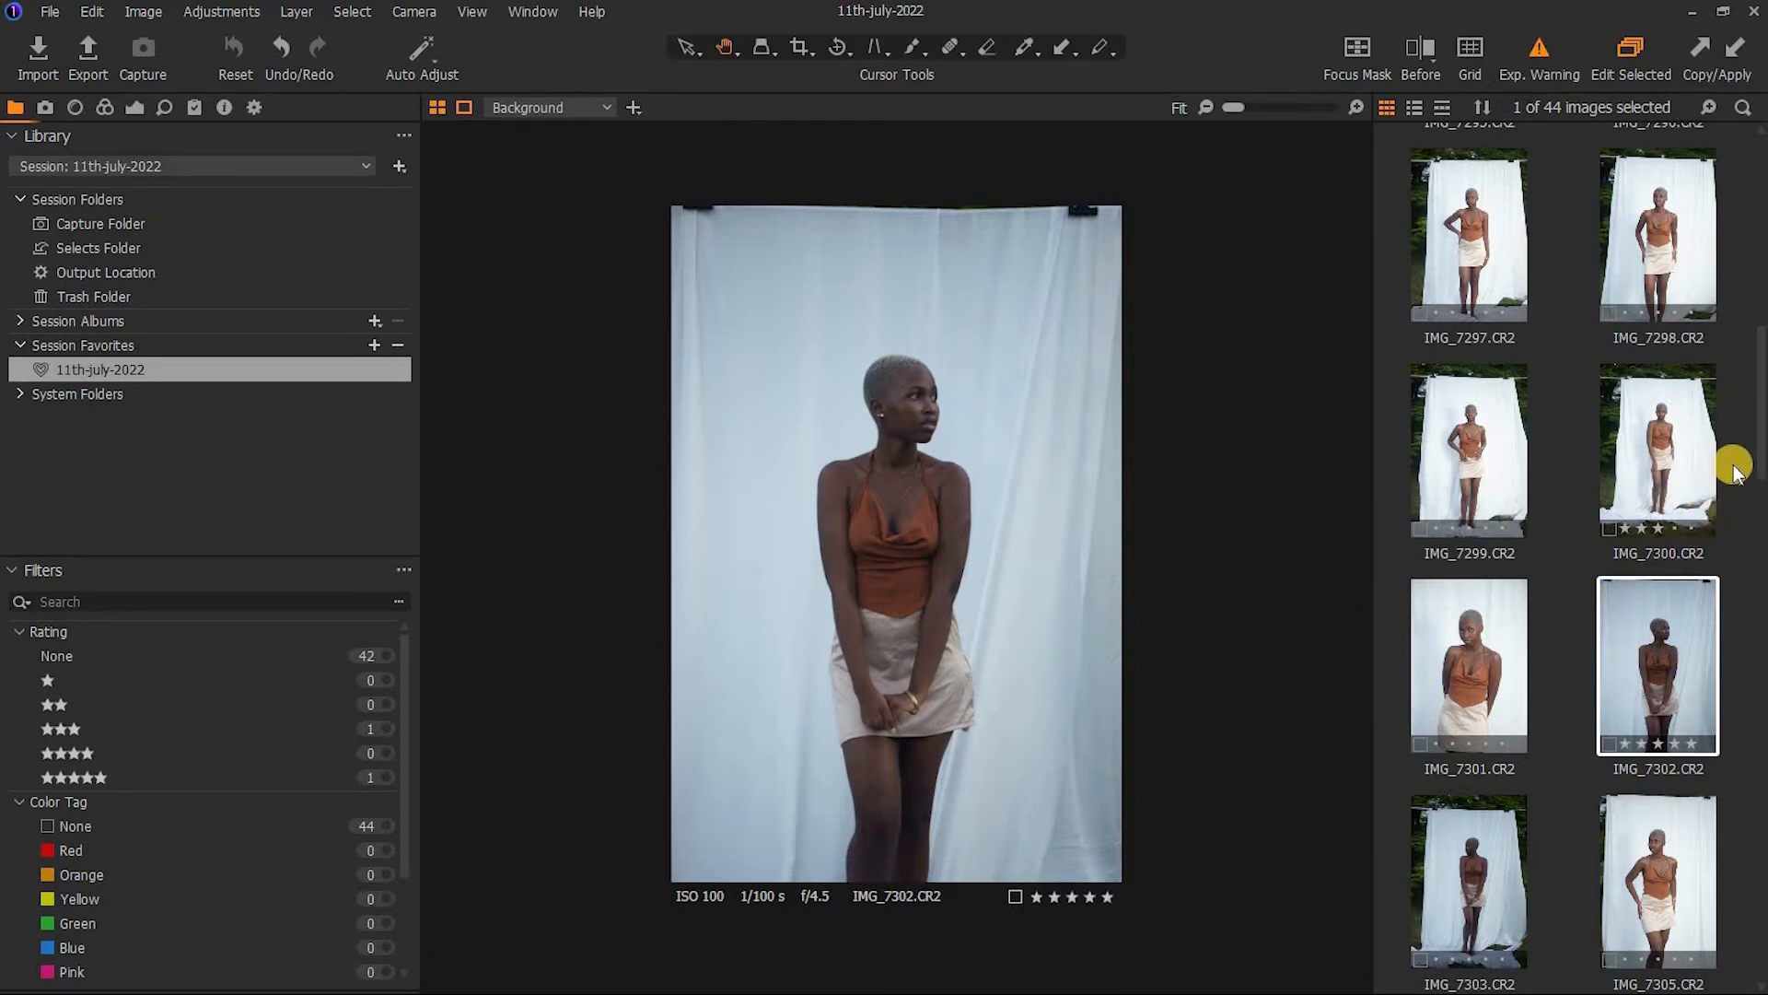
scroll(1745, 465, down, 5)
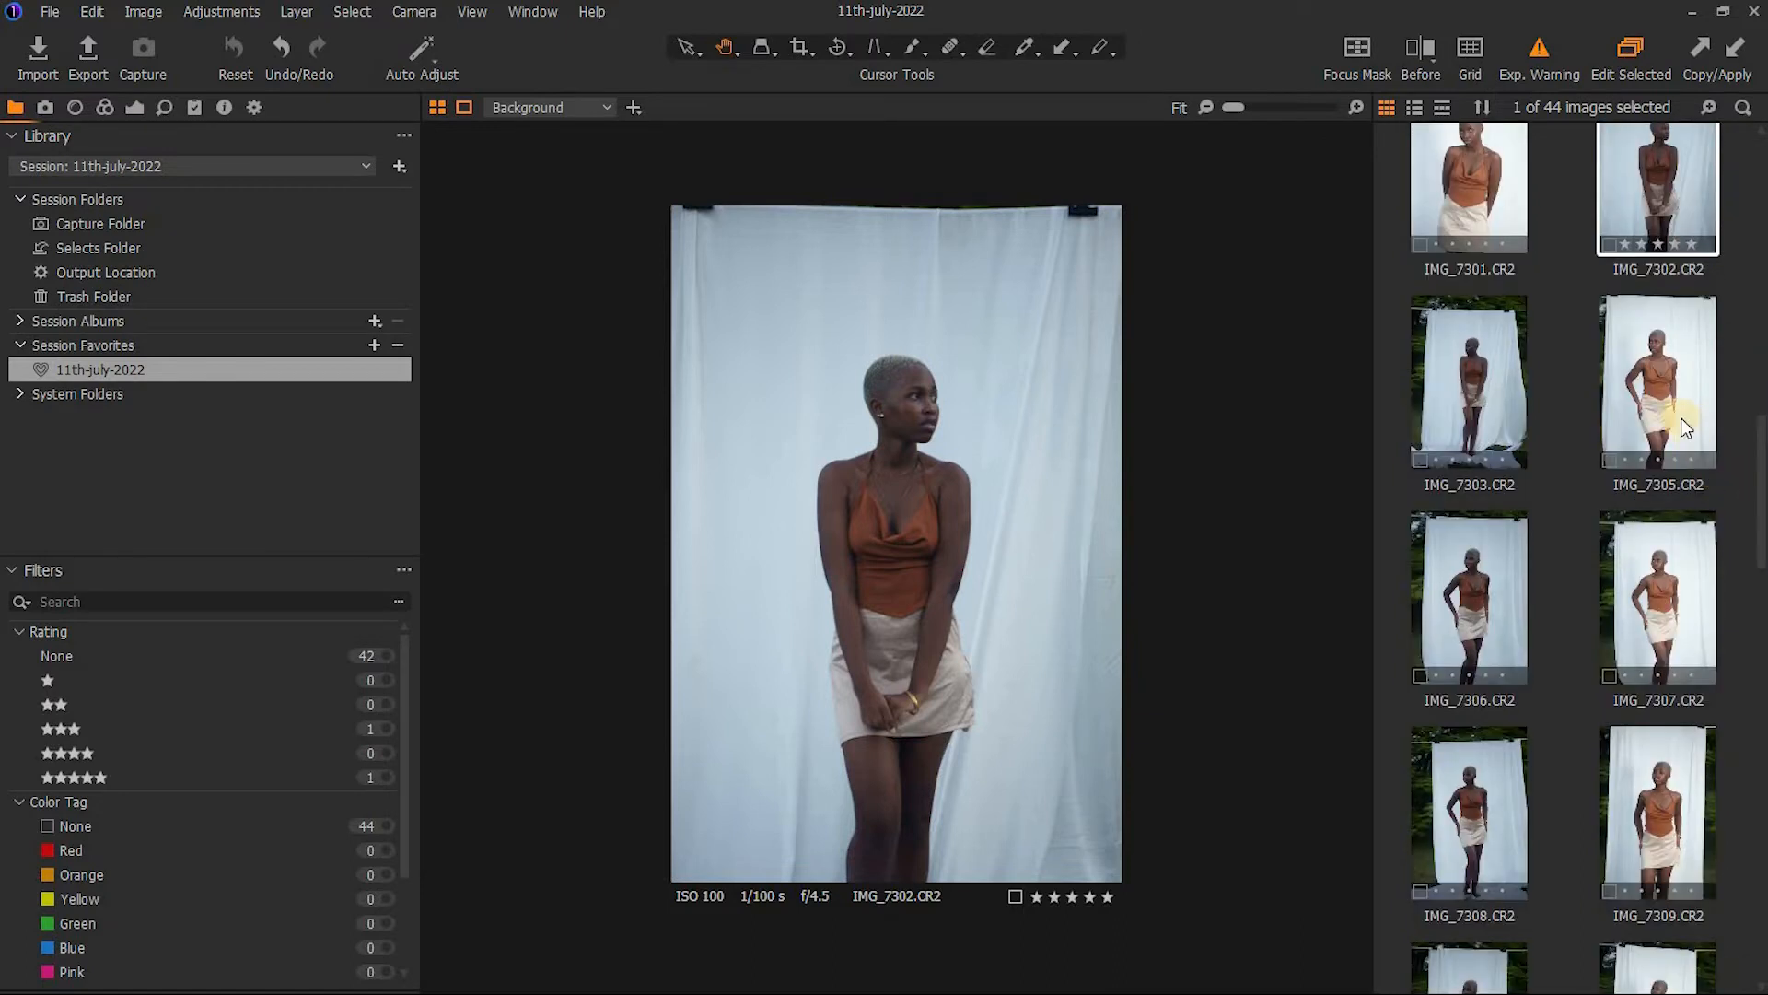
Give IMG_7305.CR2 a five-star rating, and display IMG_7311.CR2 for review
click(1686, 427)
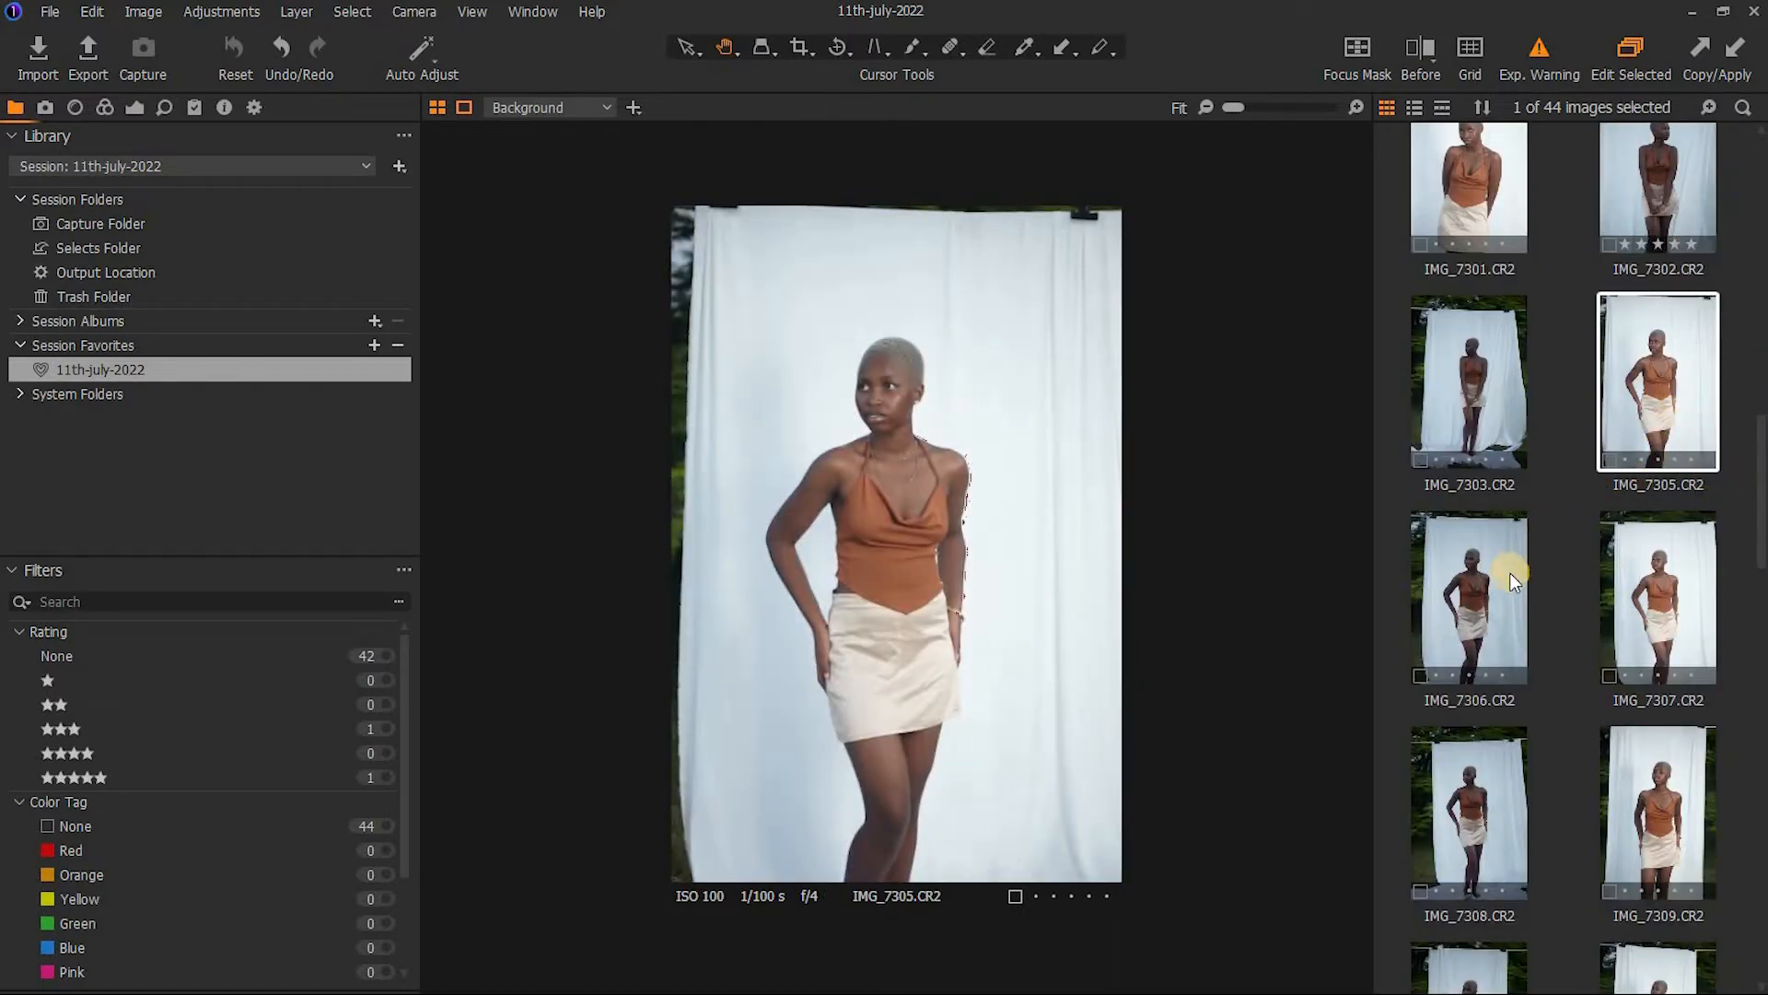
key(5)
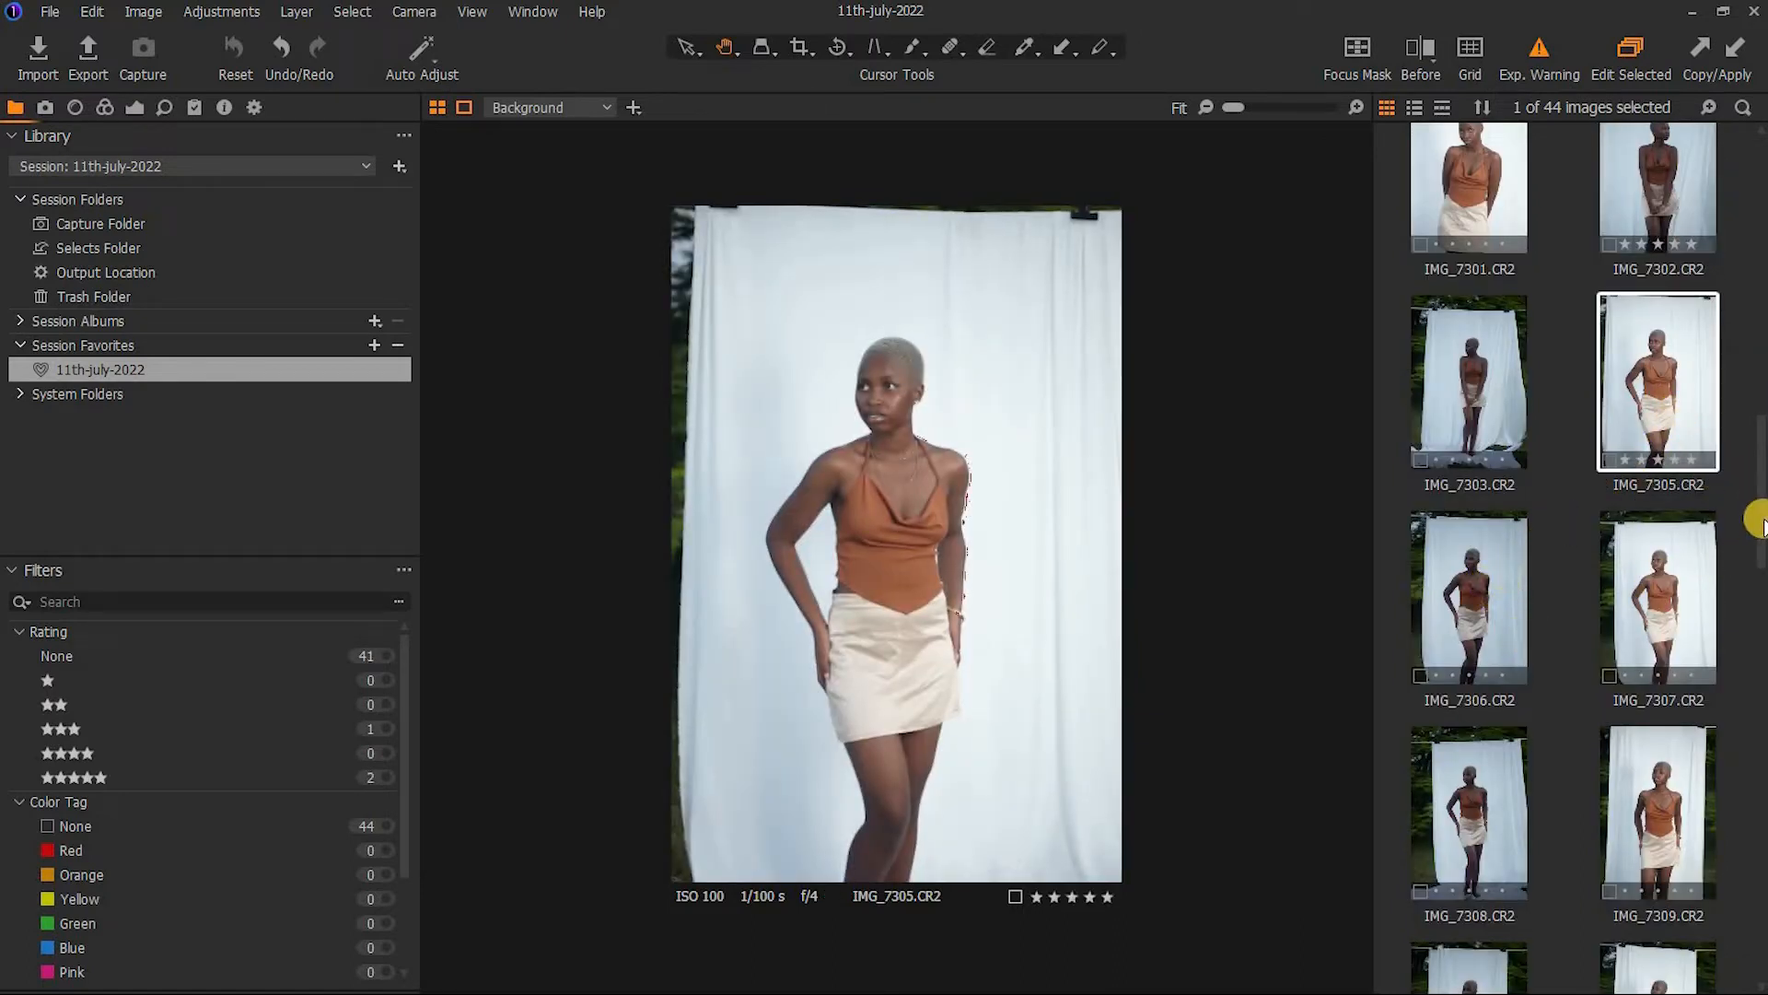
drag(1759, 527, 1744, 618)
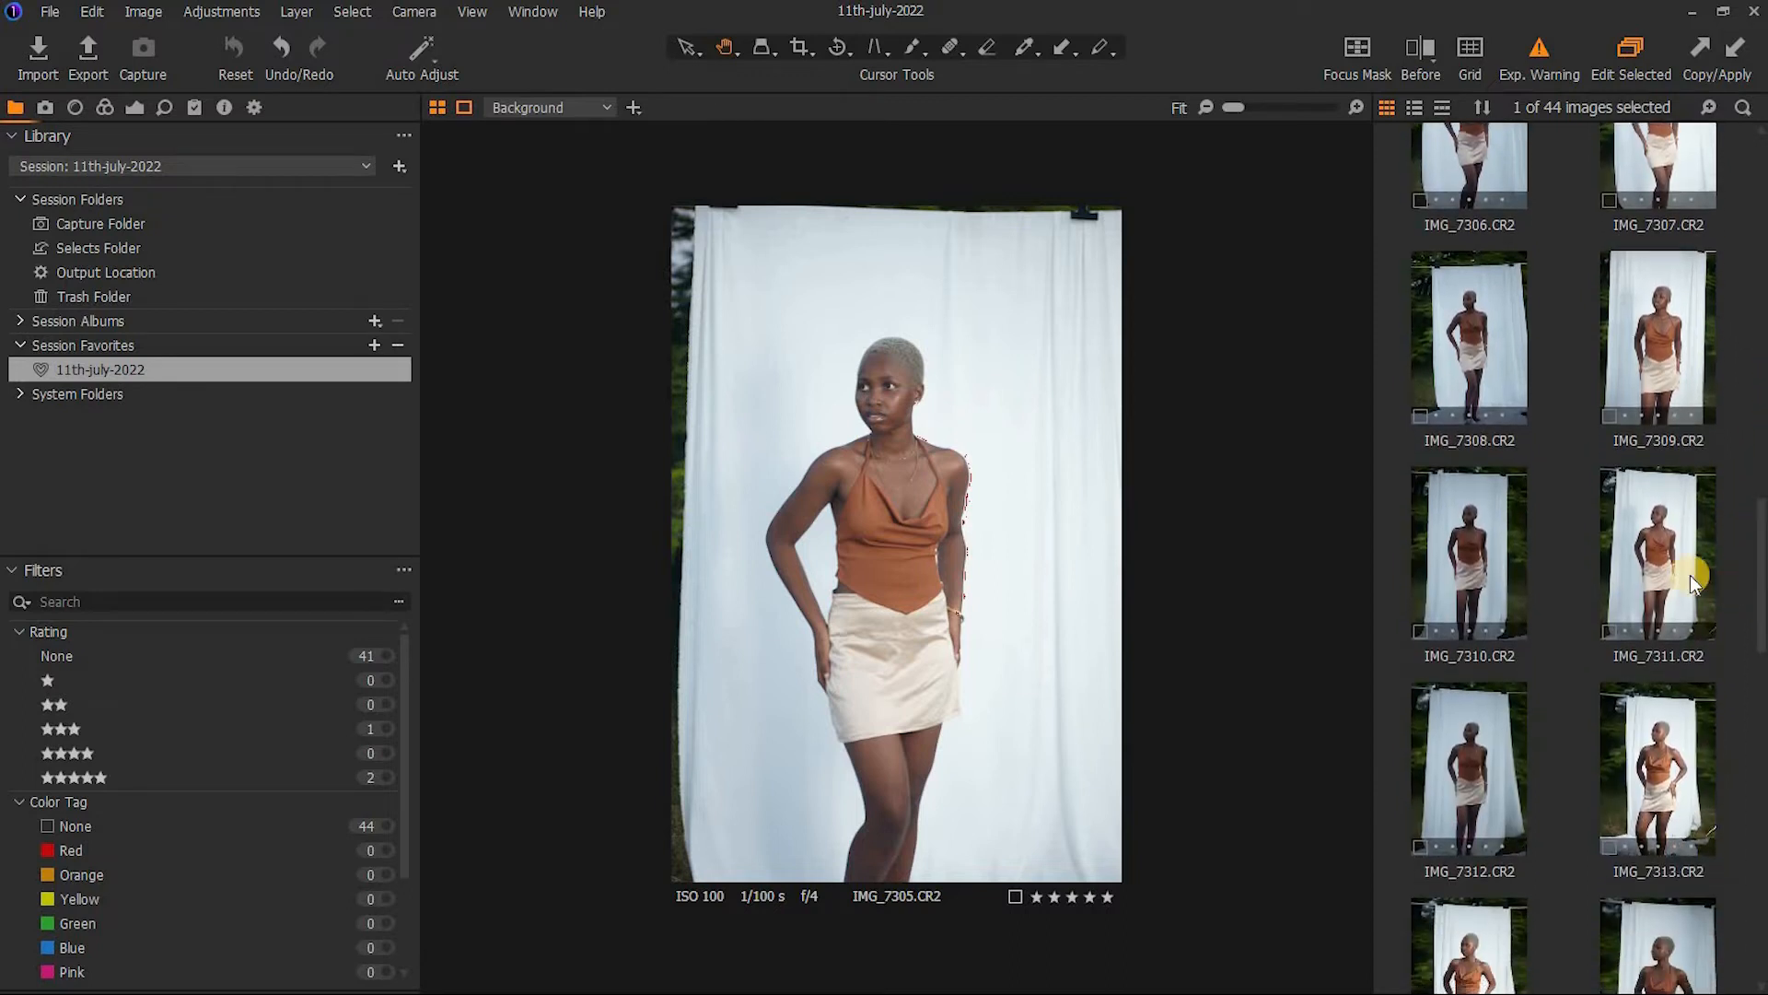
click(1661, 571)
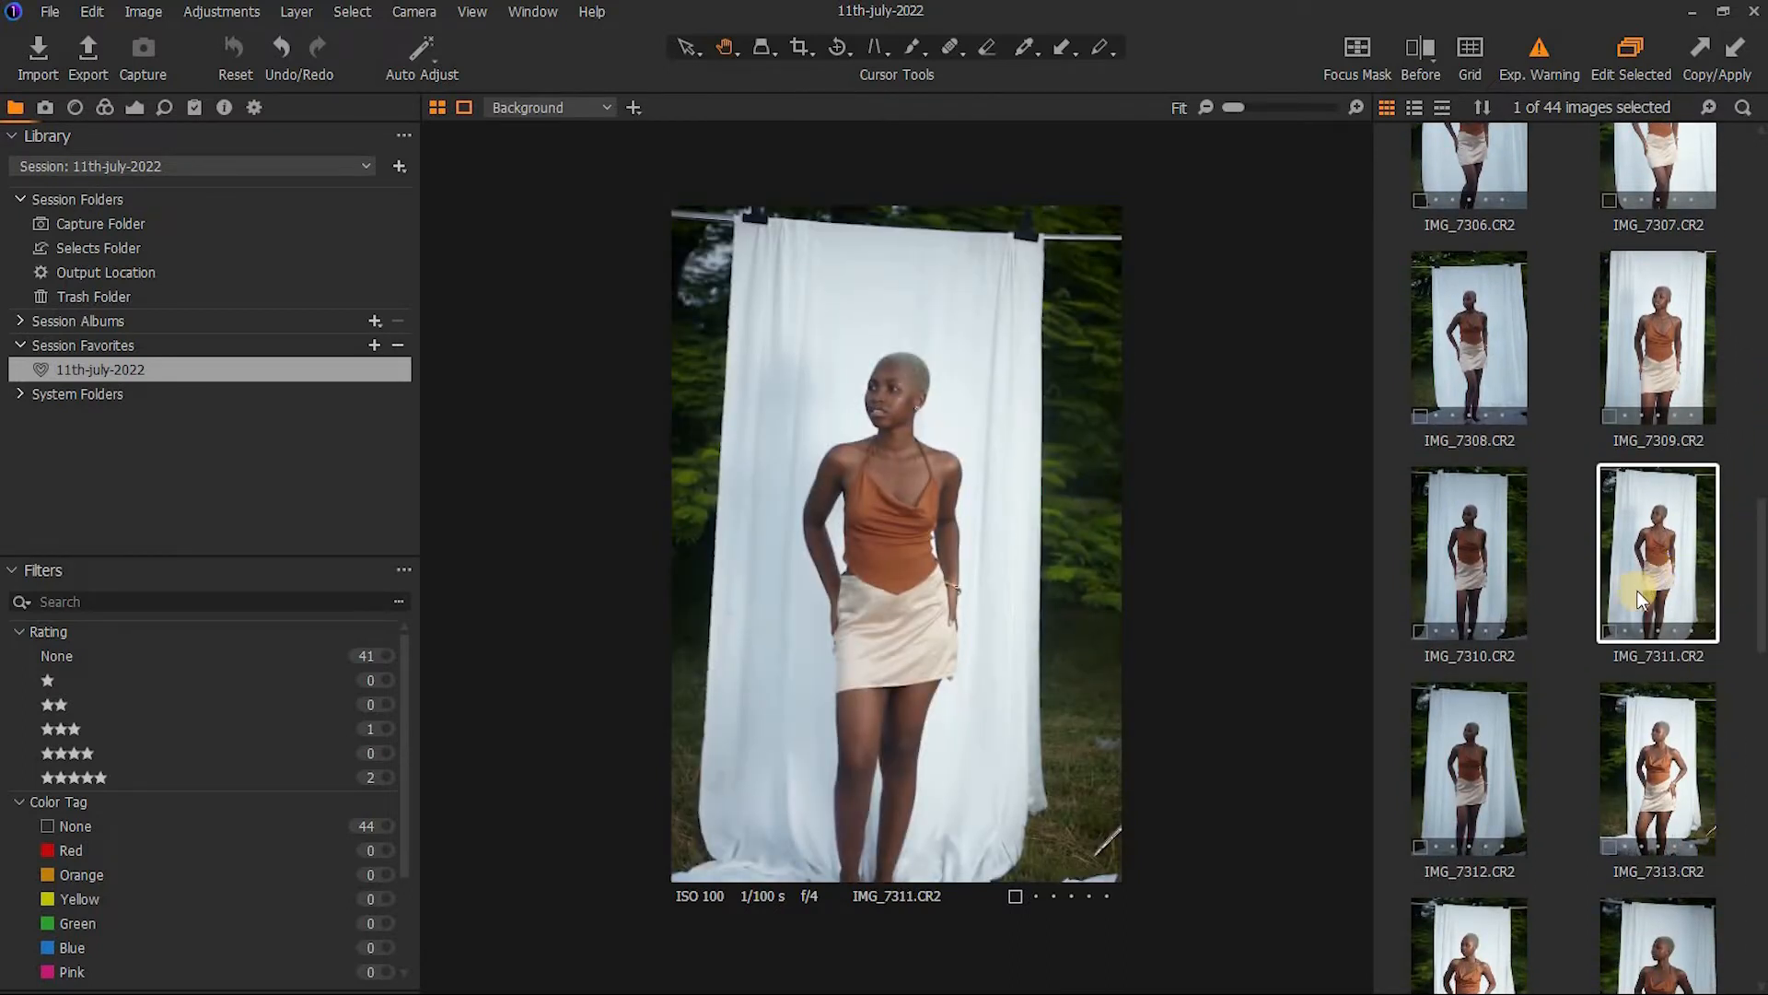
Find the seated portrait IMG_7326.CR2 further down the browser and give it a five-star rating
drag(1752, 594, 1732, 806)
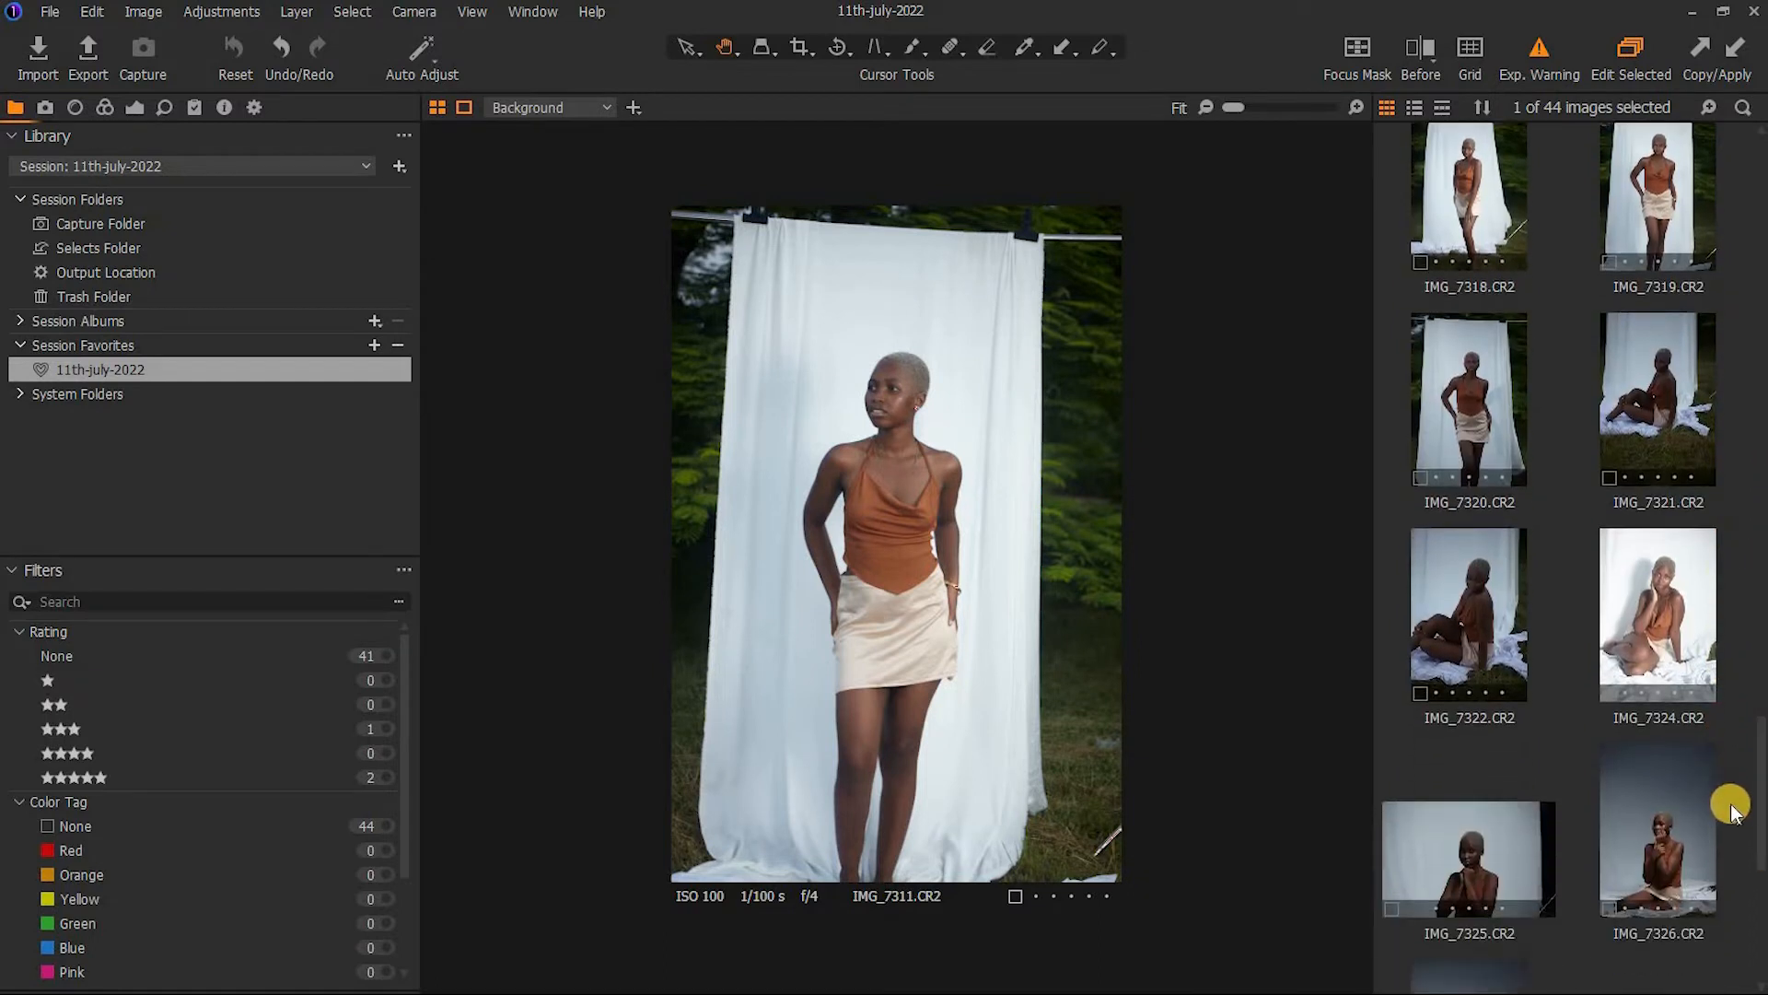
click(1737, 806)
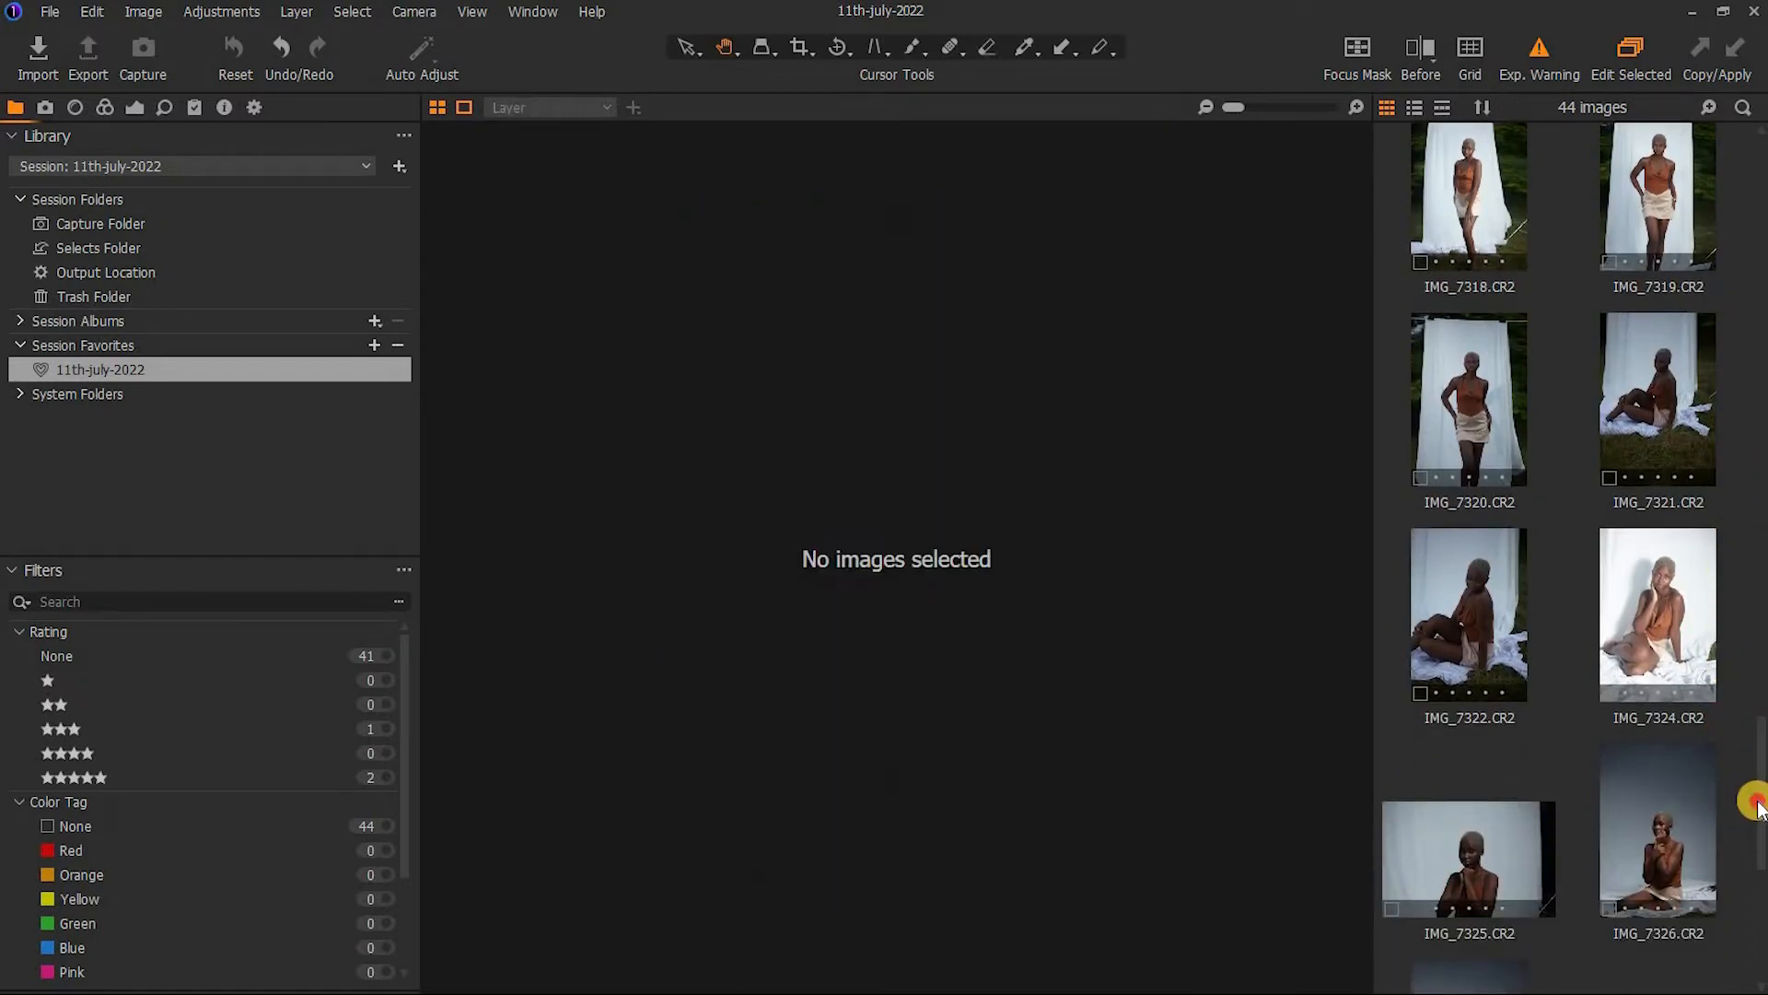
scroll(1681, 720, down, 2)
click(1678, 716)
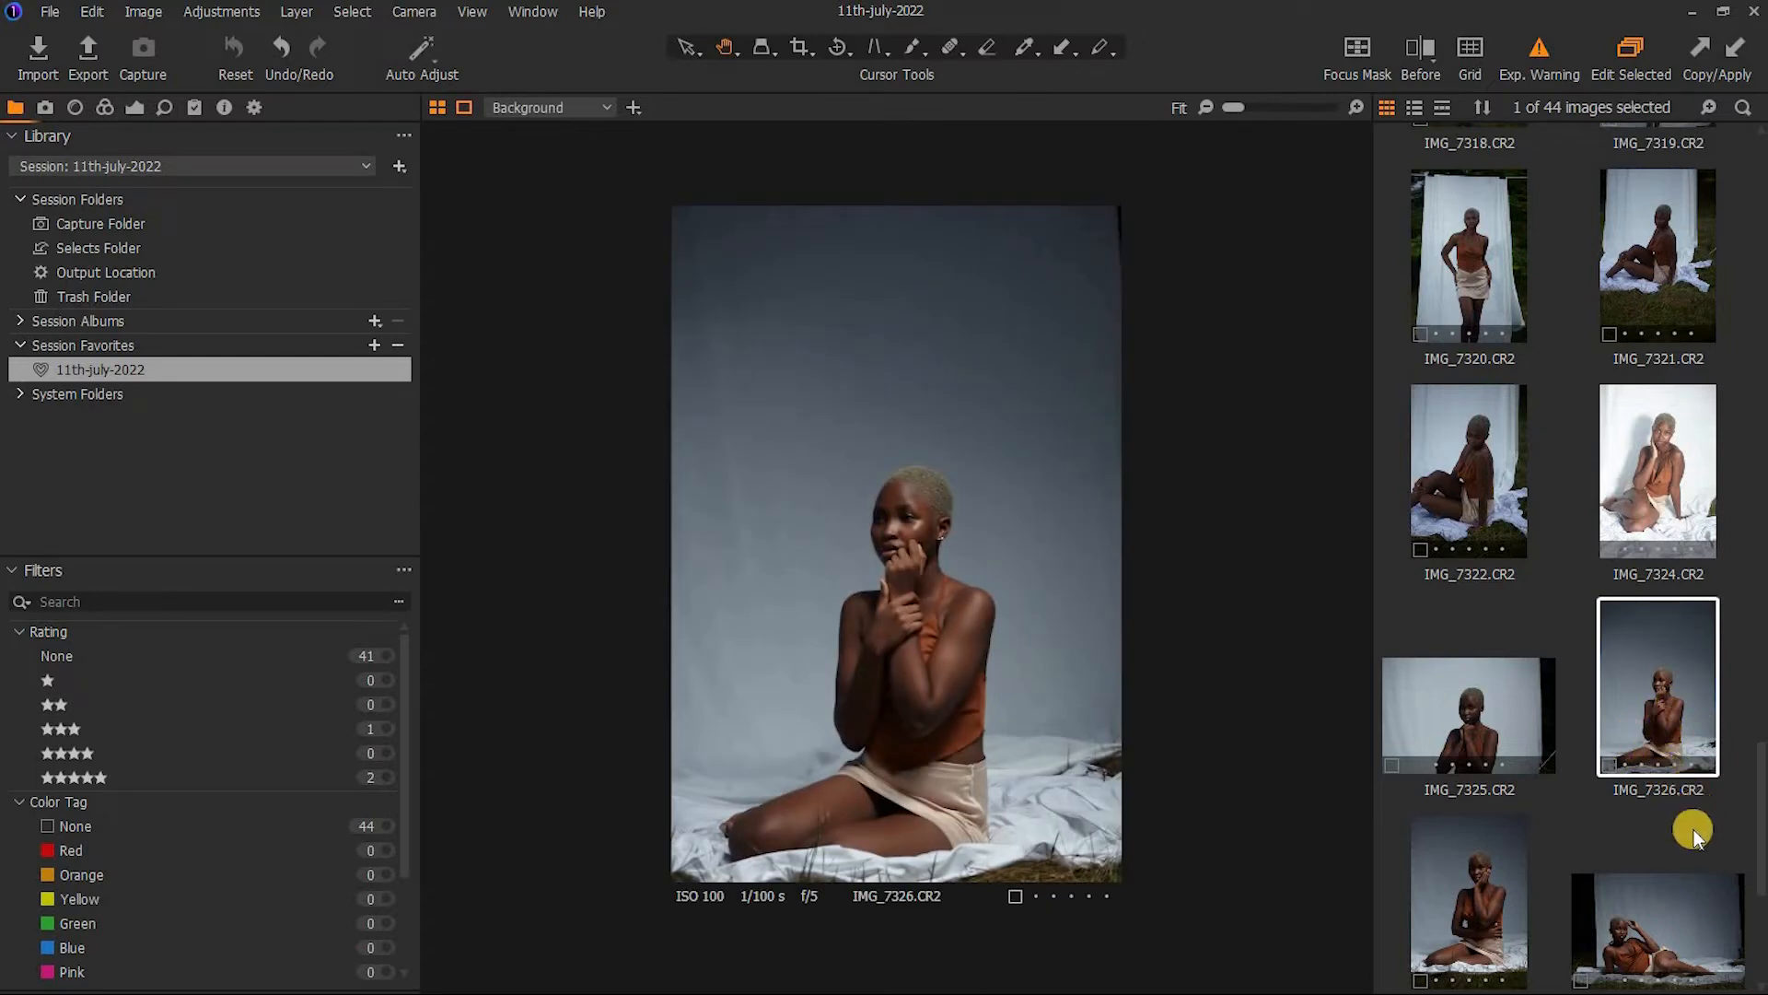
key(5)
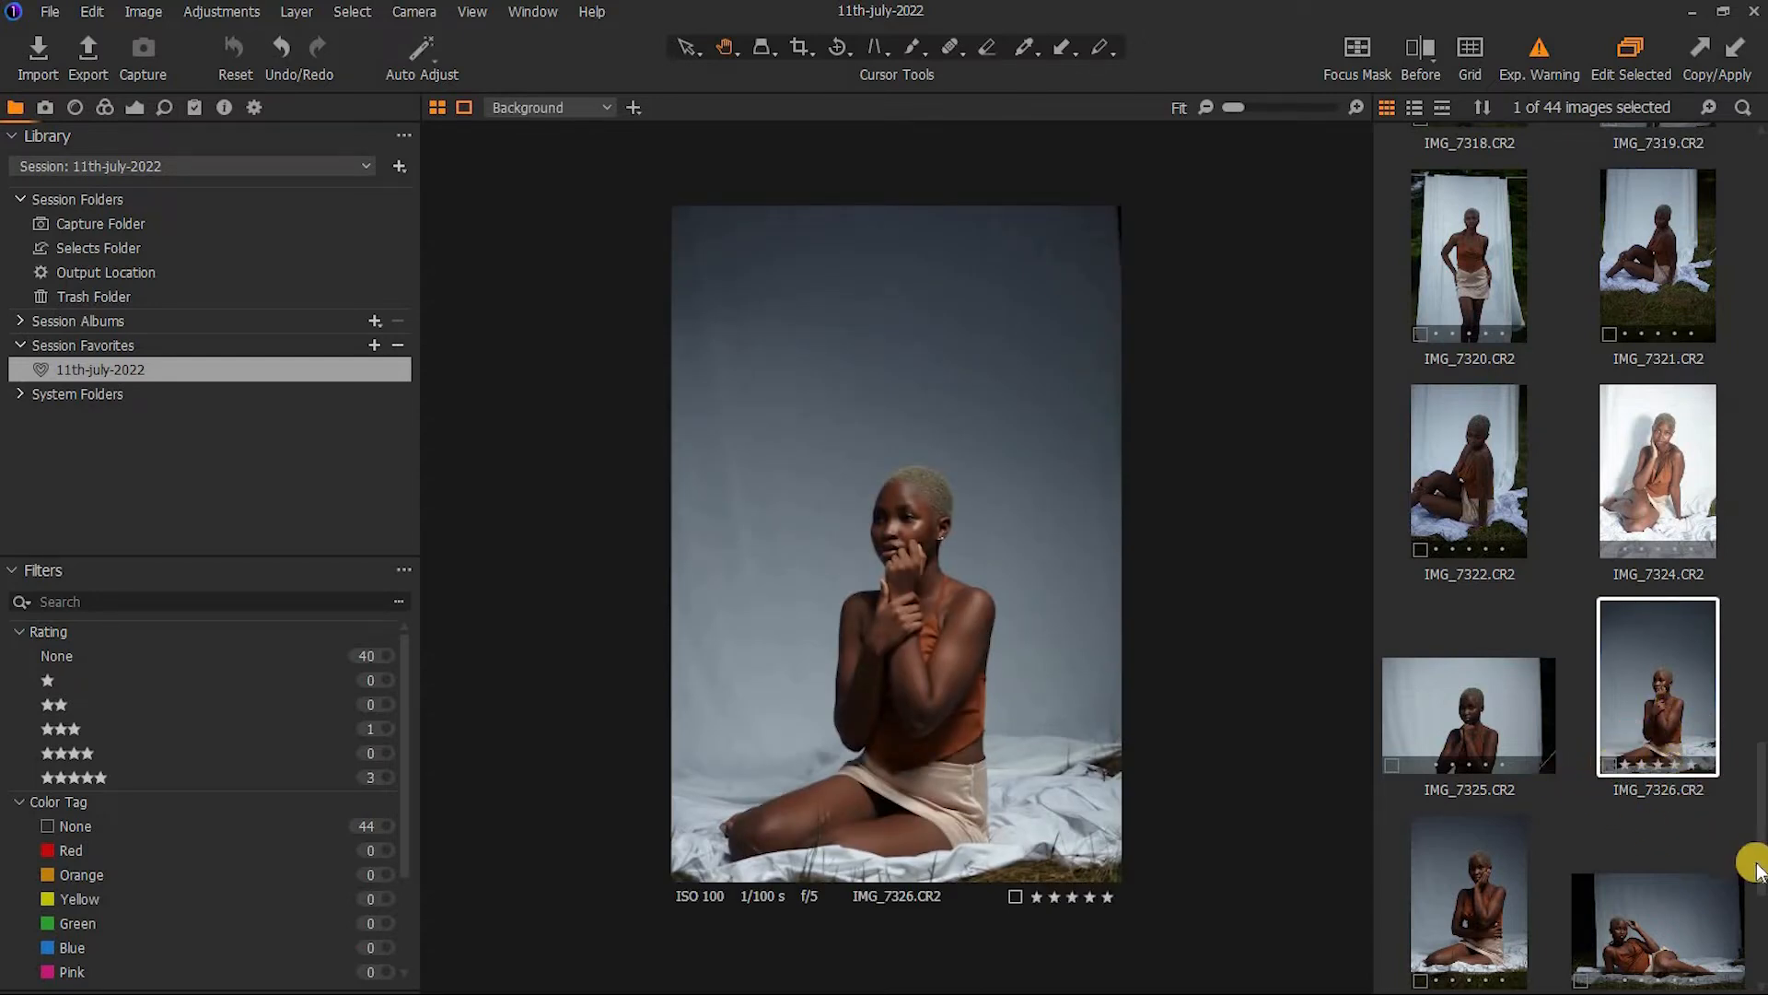
Review IMG_7327.CR2, and give the reclining portrait IMG_7328.CR2 a five-star rating
scroll(1759, 858, down, 1)
scroll(1759, 861, down, 2)
click(1500, 720)
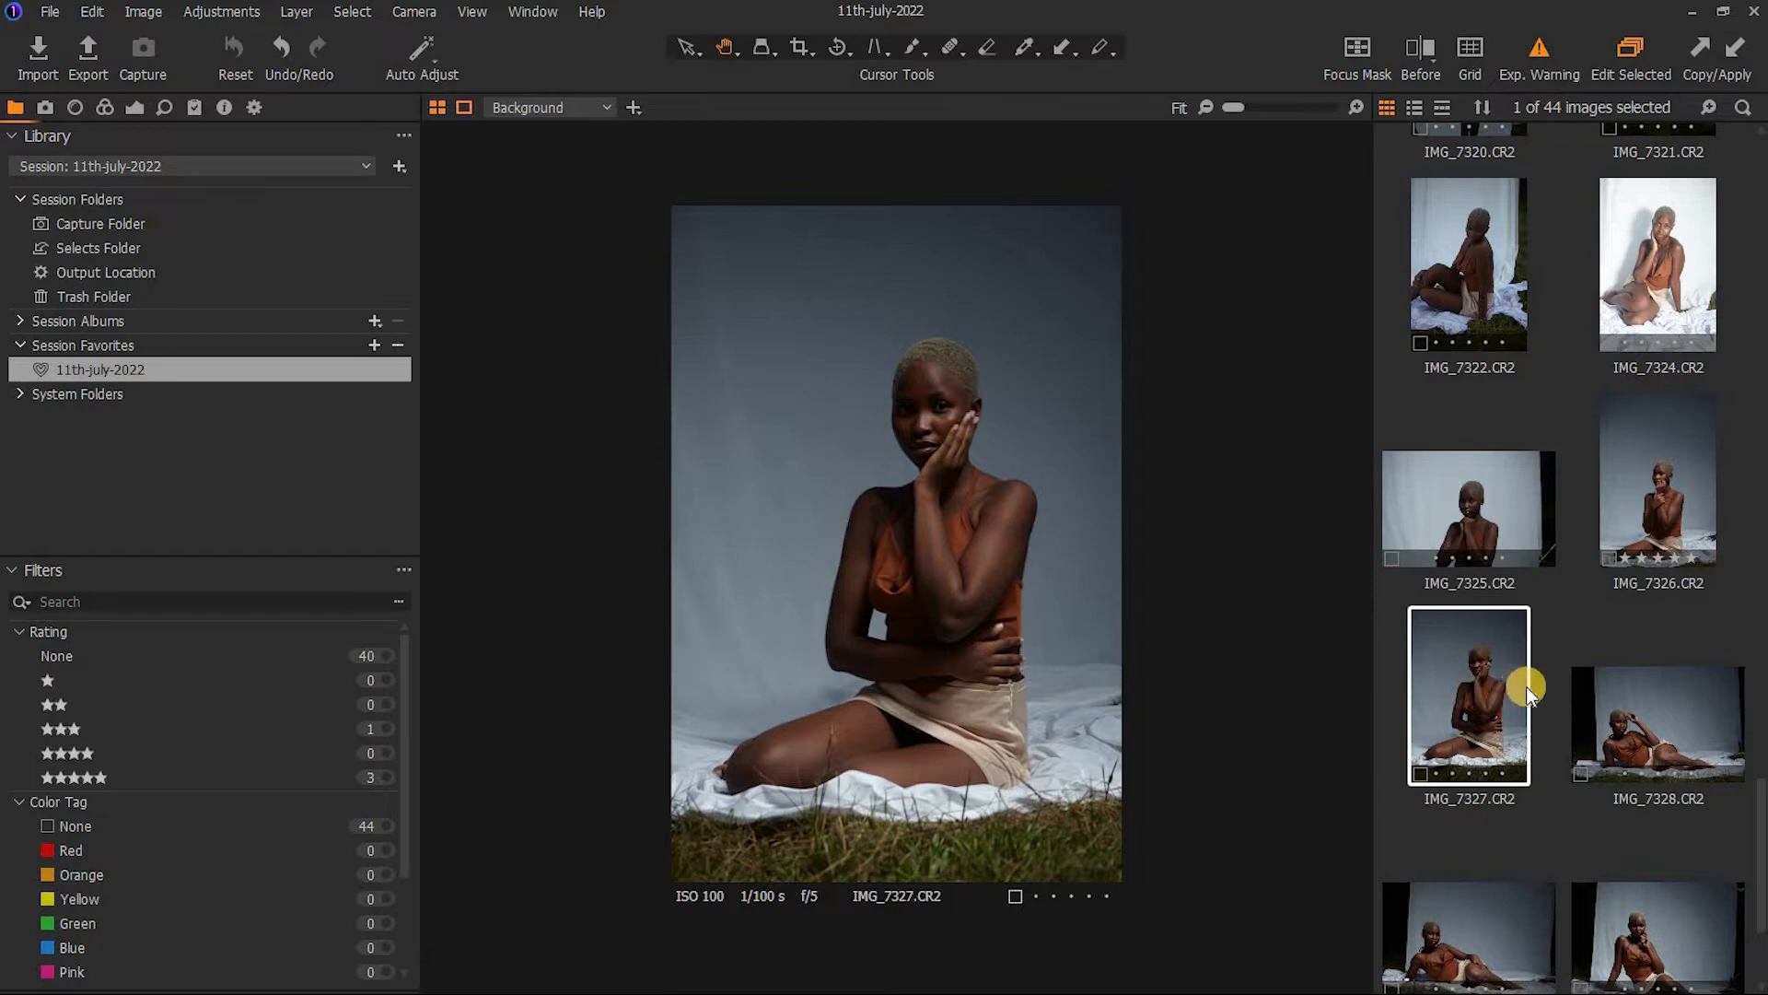
click(1649, 735)
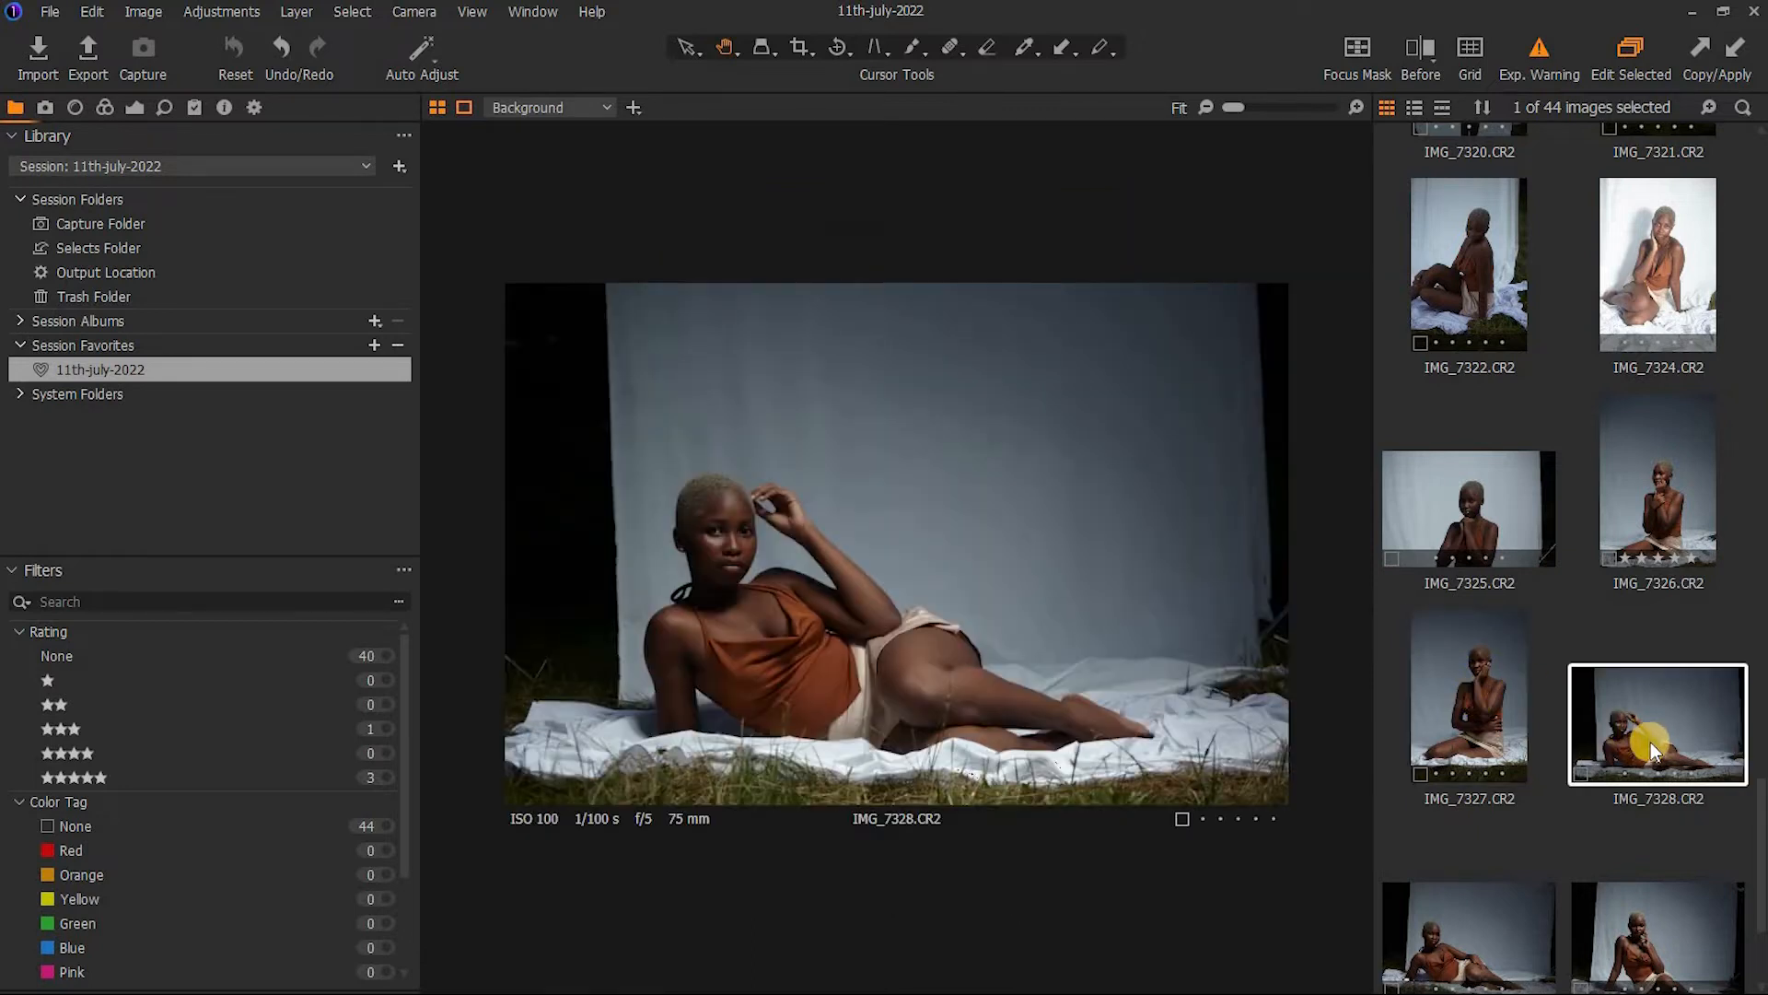
key(5)
Filter the session to five-star photos and select all four together, enlarging IMG_7305.CR2 in the comparison view
click(369, 787)
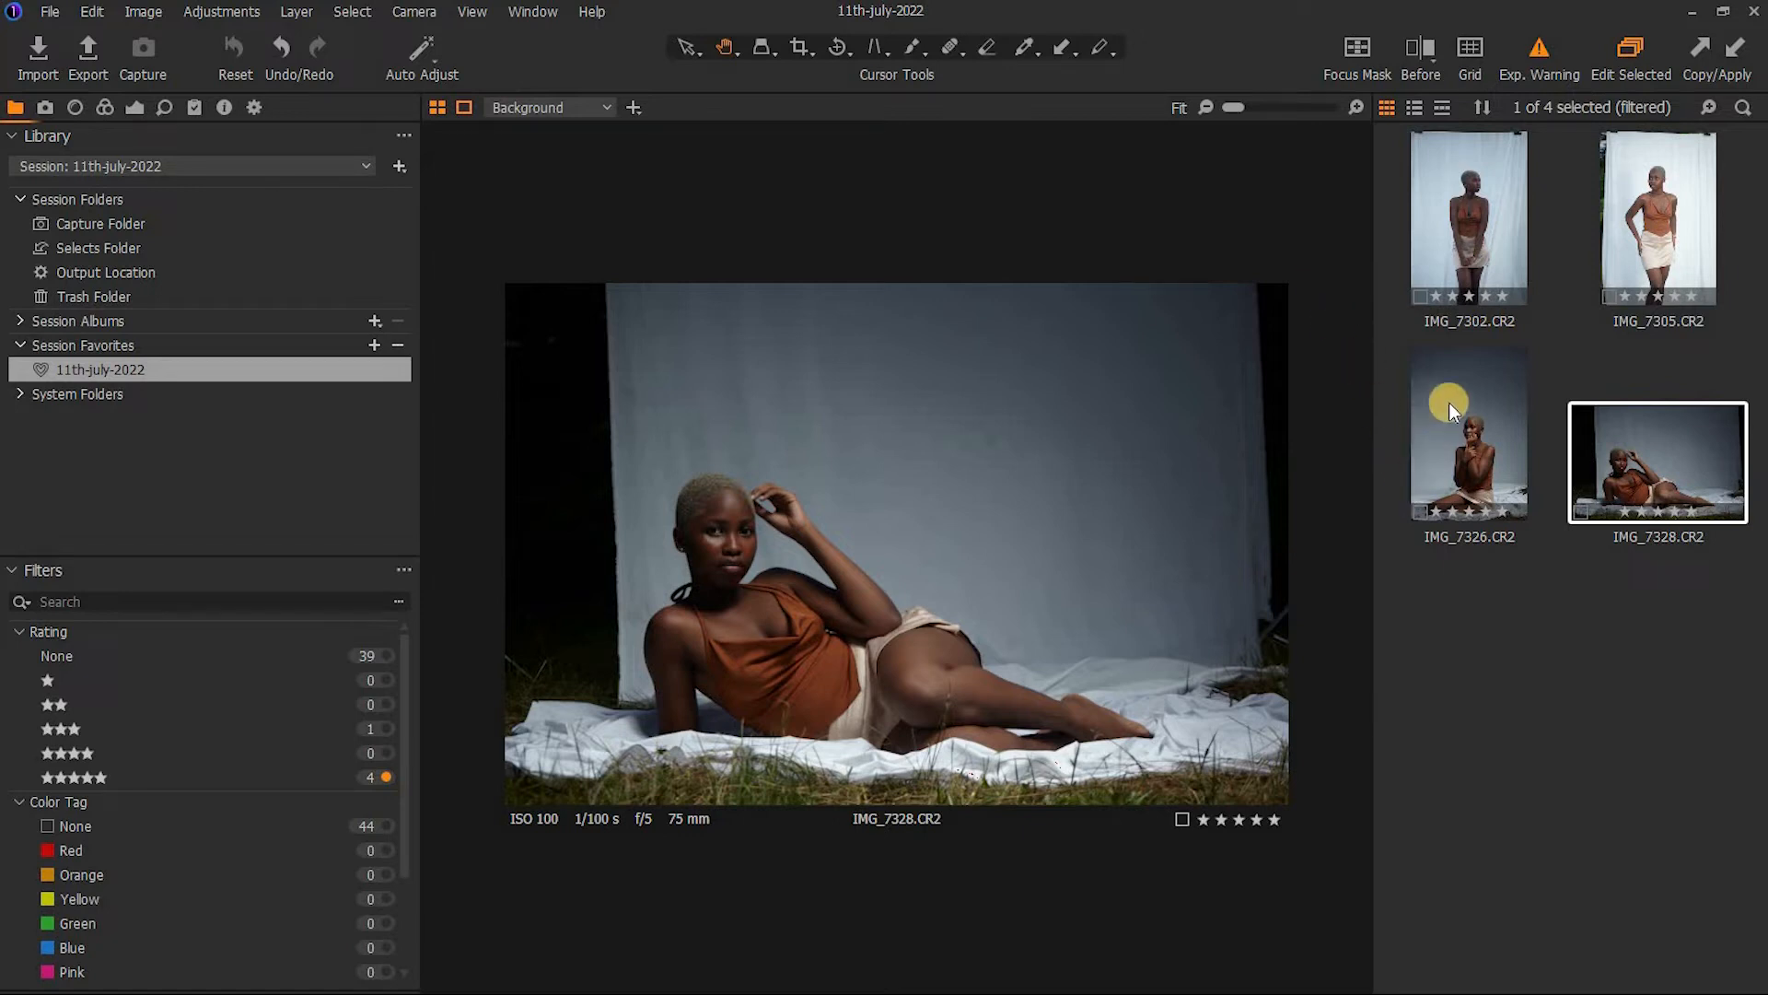
shift+click(1641, 242)
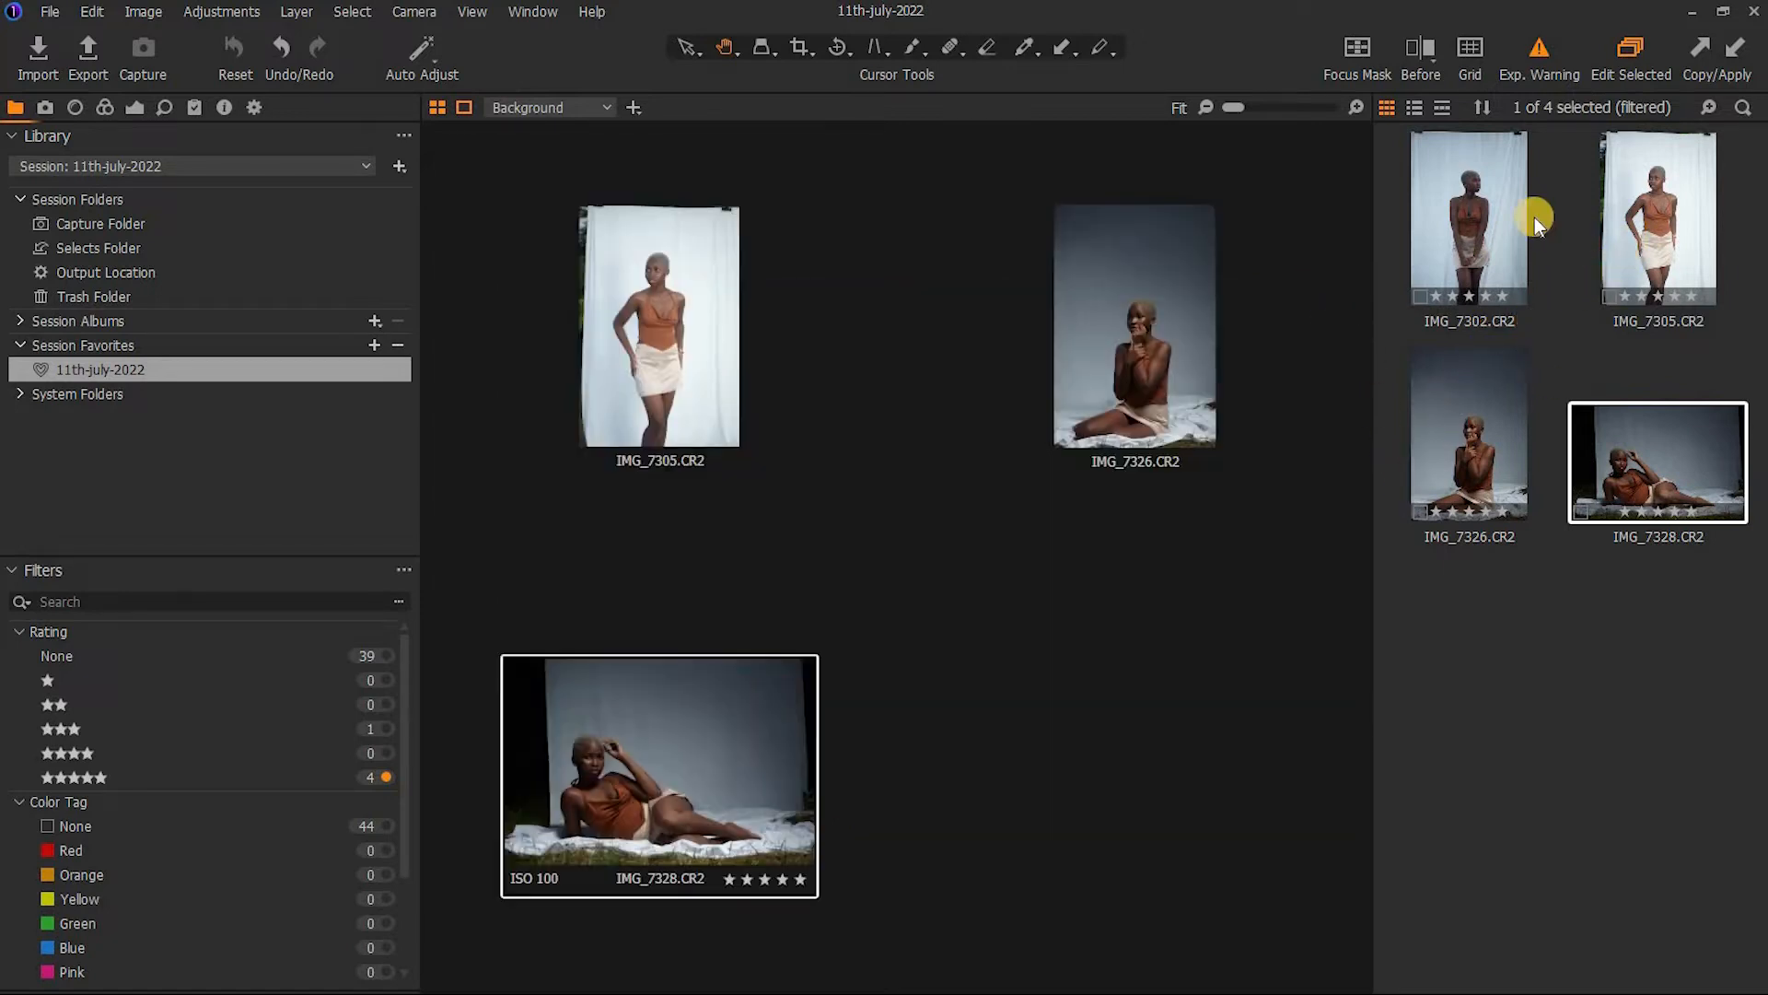
shift+click(1512, 218)
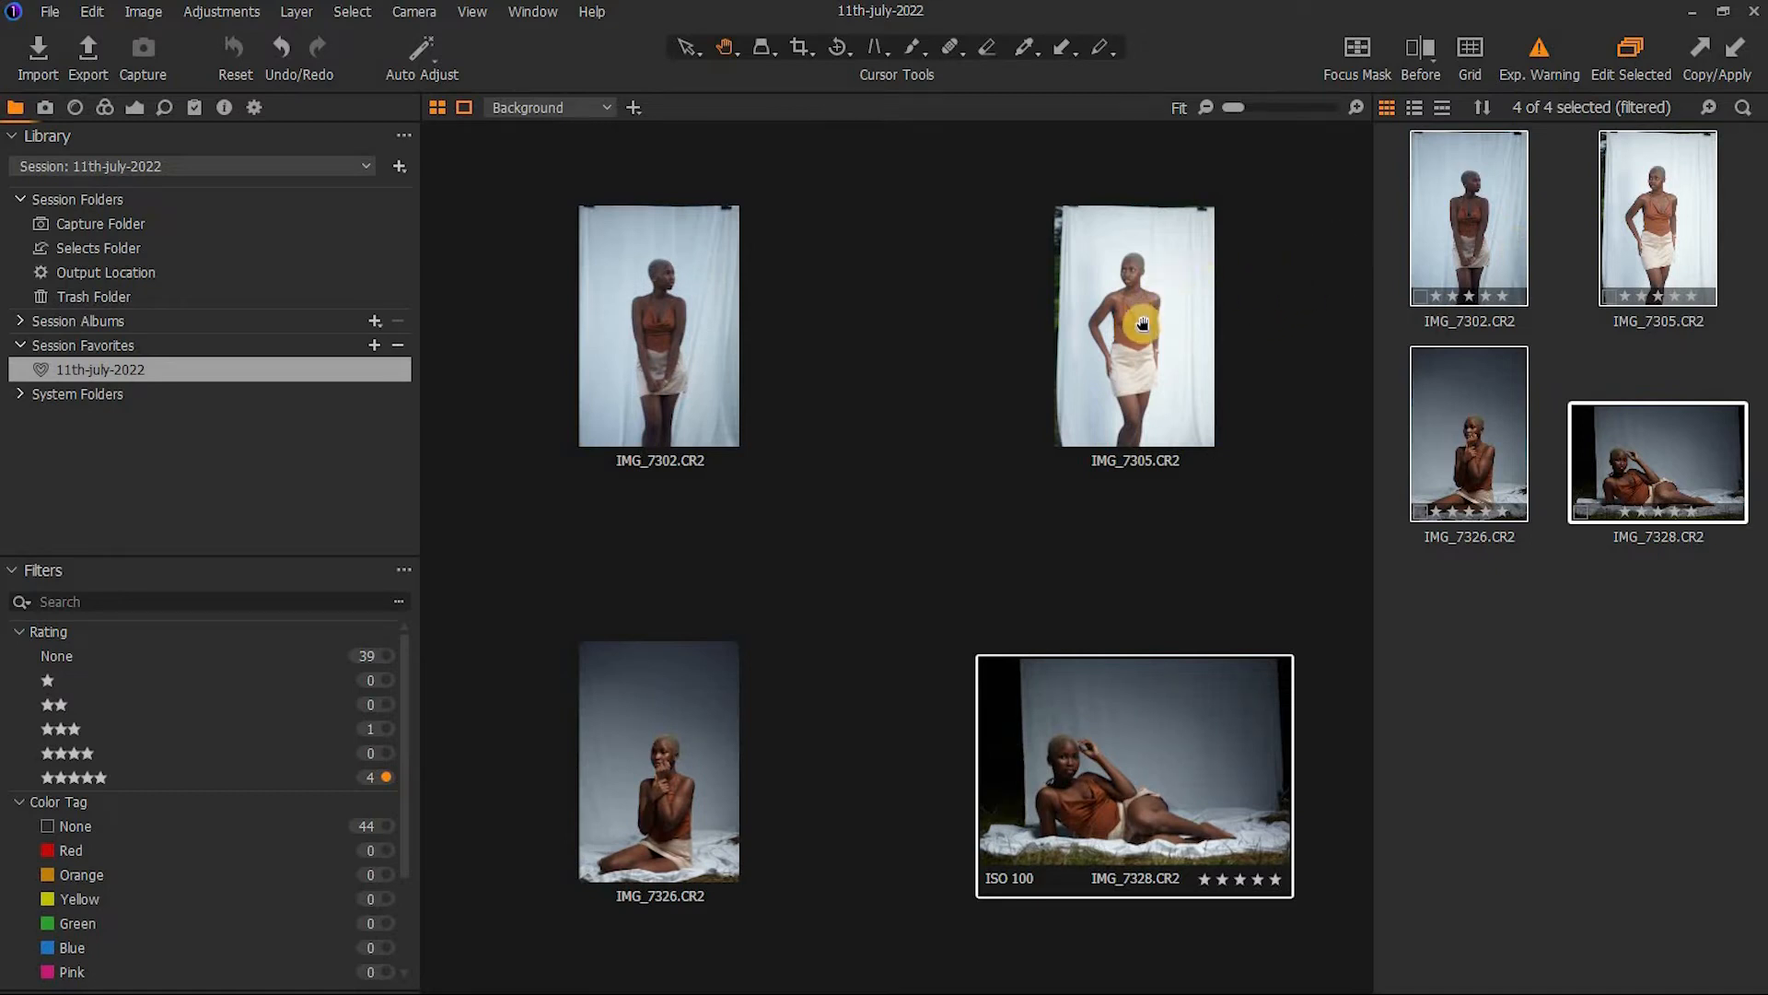
click(1123, 295)
Move the four selected five-star photos to the session's Selects Folder
right_click(1501, 464)
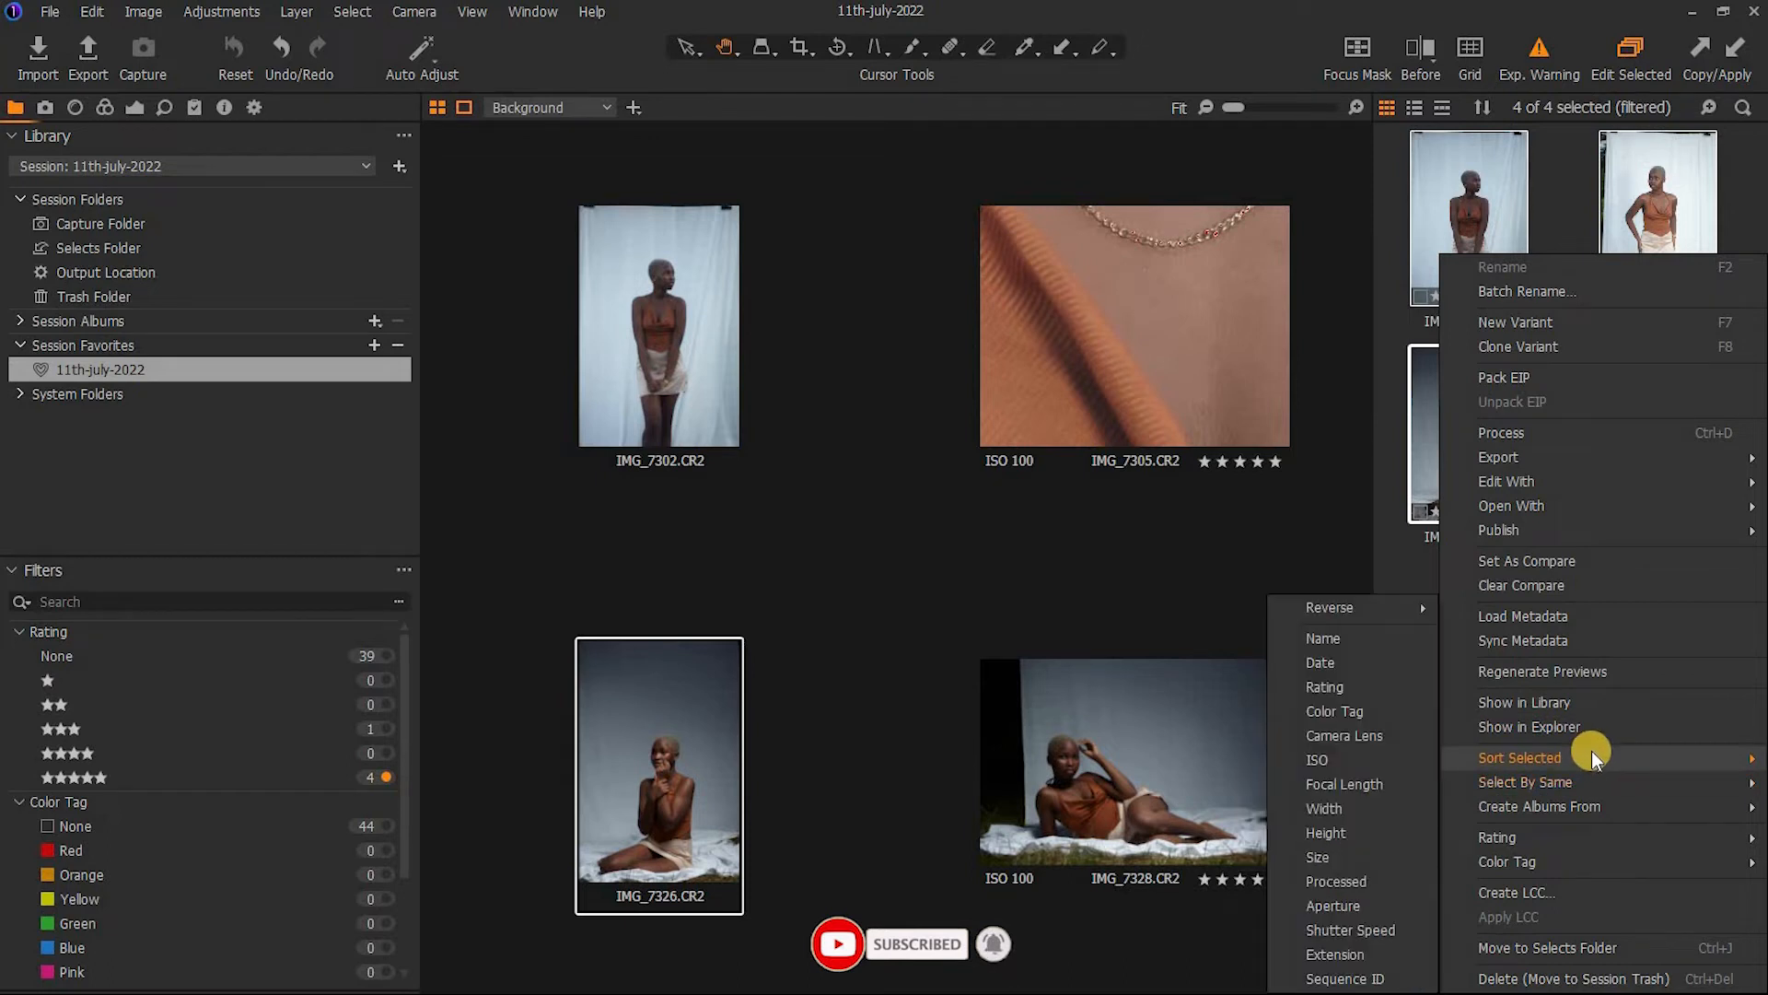
click(1595, 949)
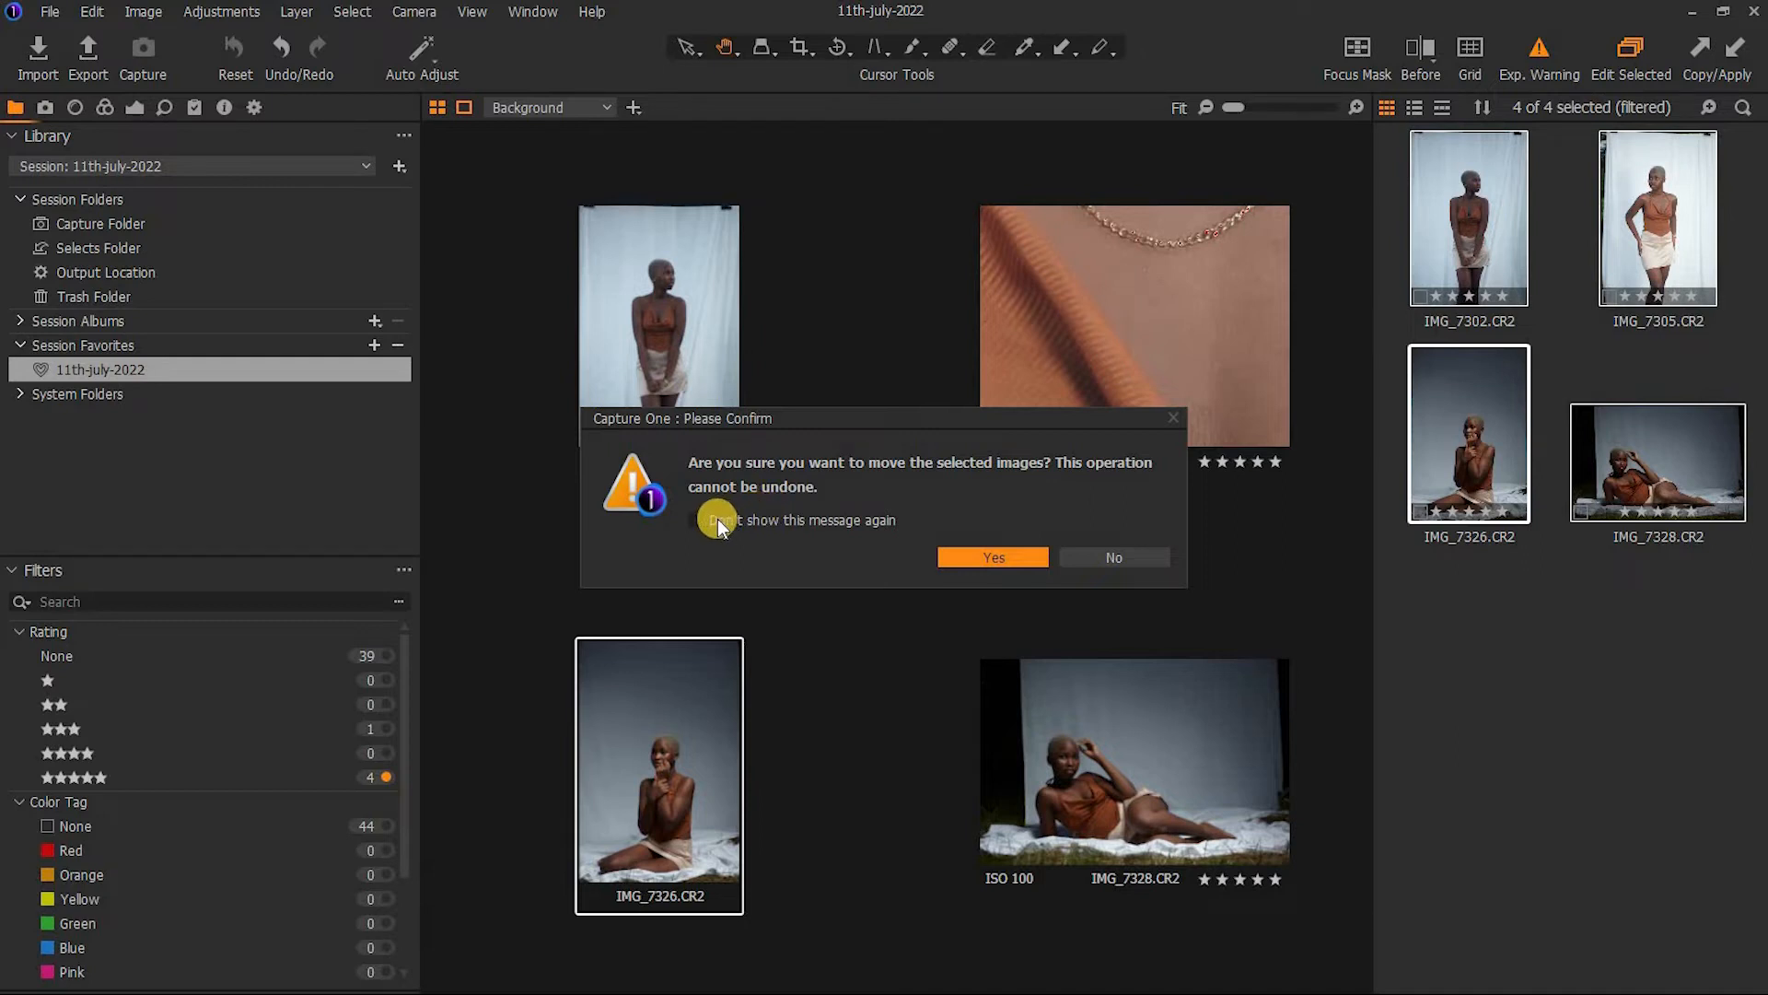
click(1003, 554)
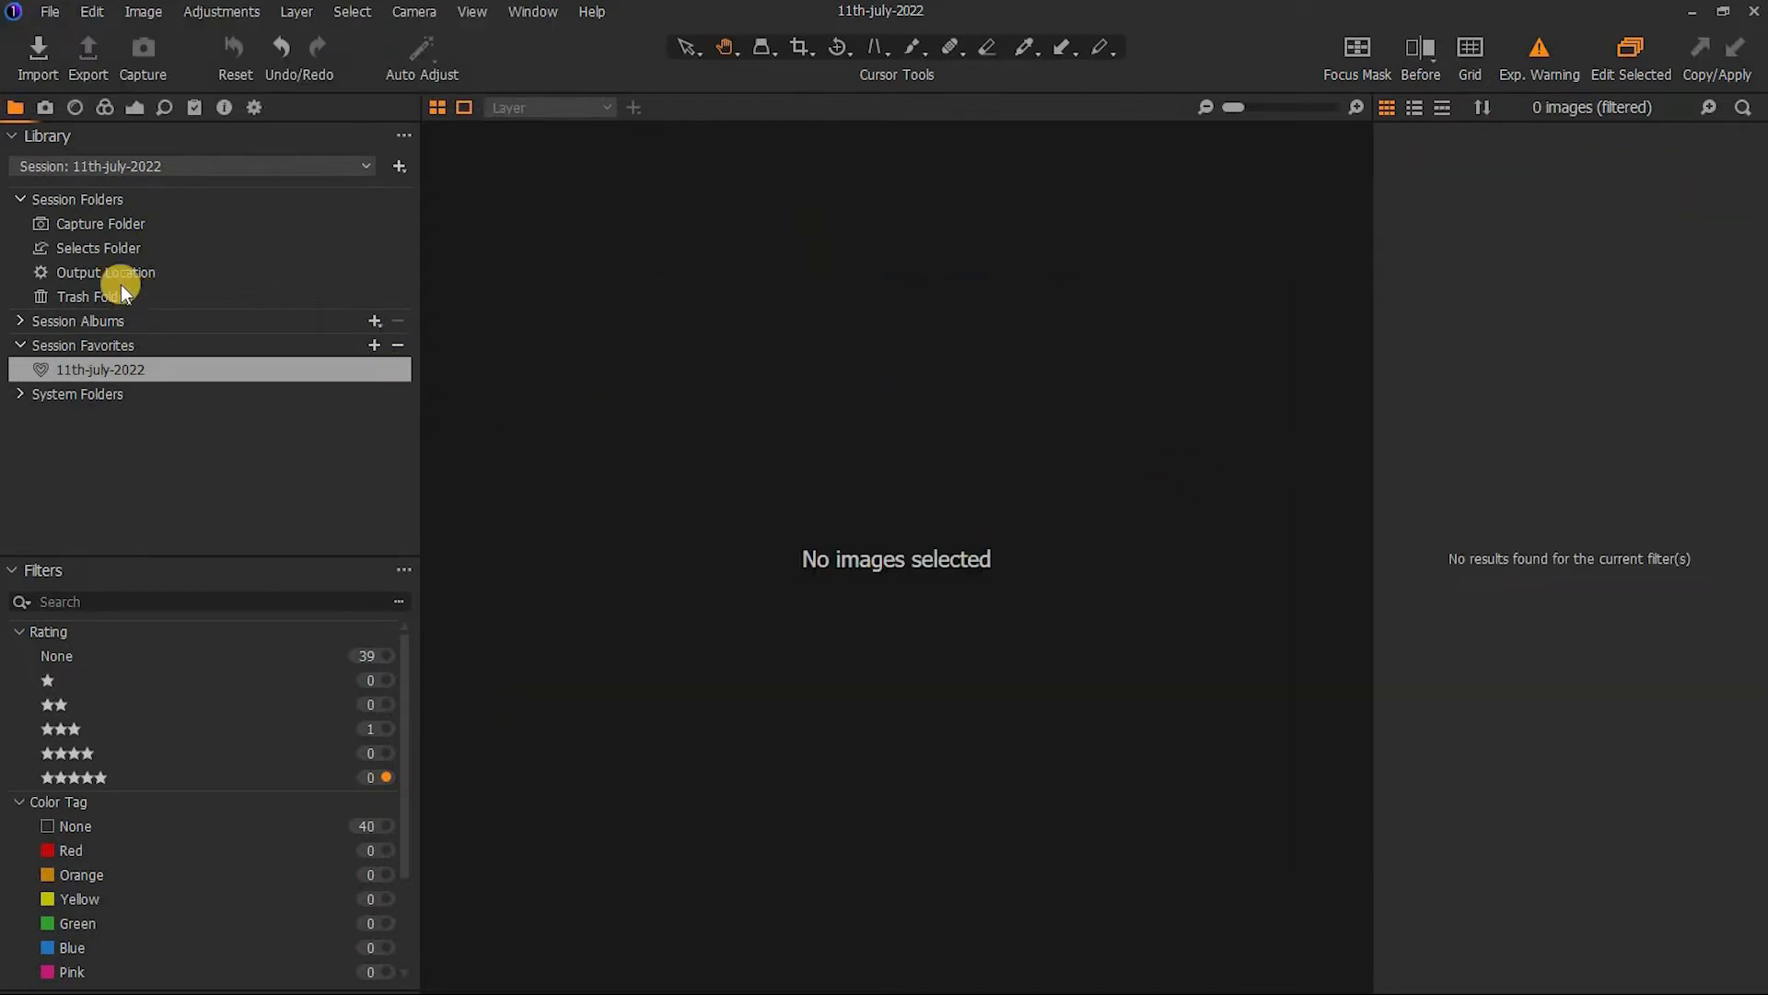
Open the Selects Folder and review IMG_7326.CR2 and IMG_7302.CR2, ending with IMG_7328.CR2 in the viewer
click(107, 246)
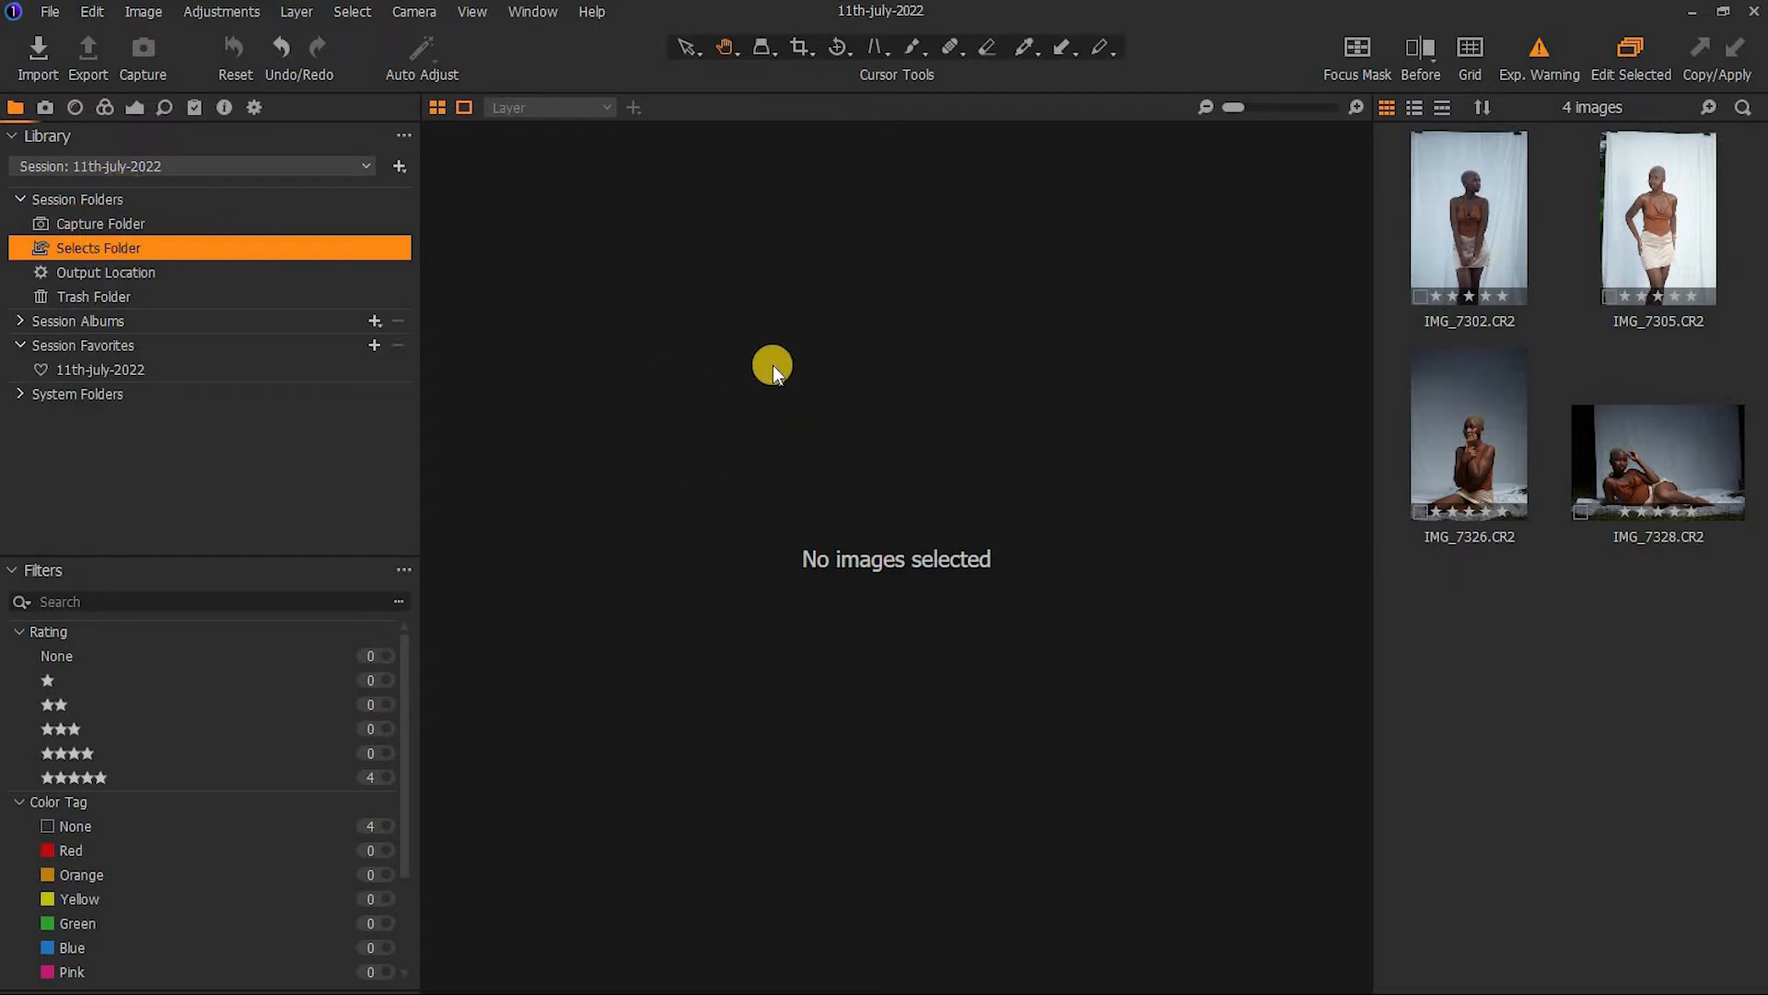
click(1479, 451)
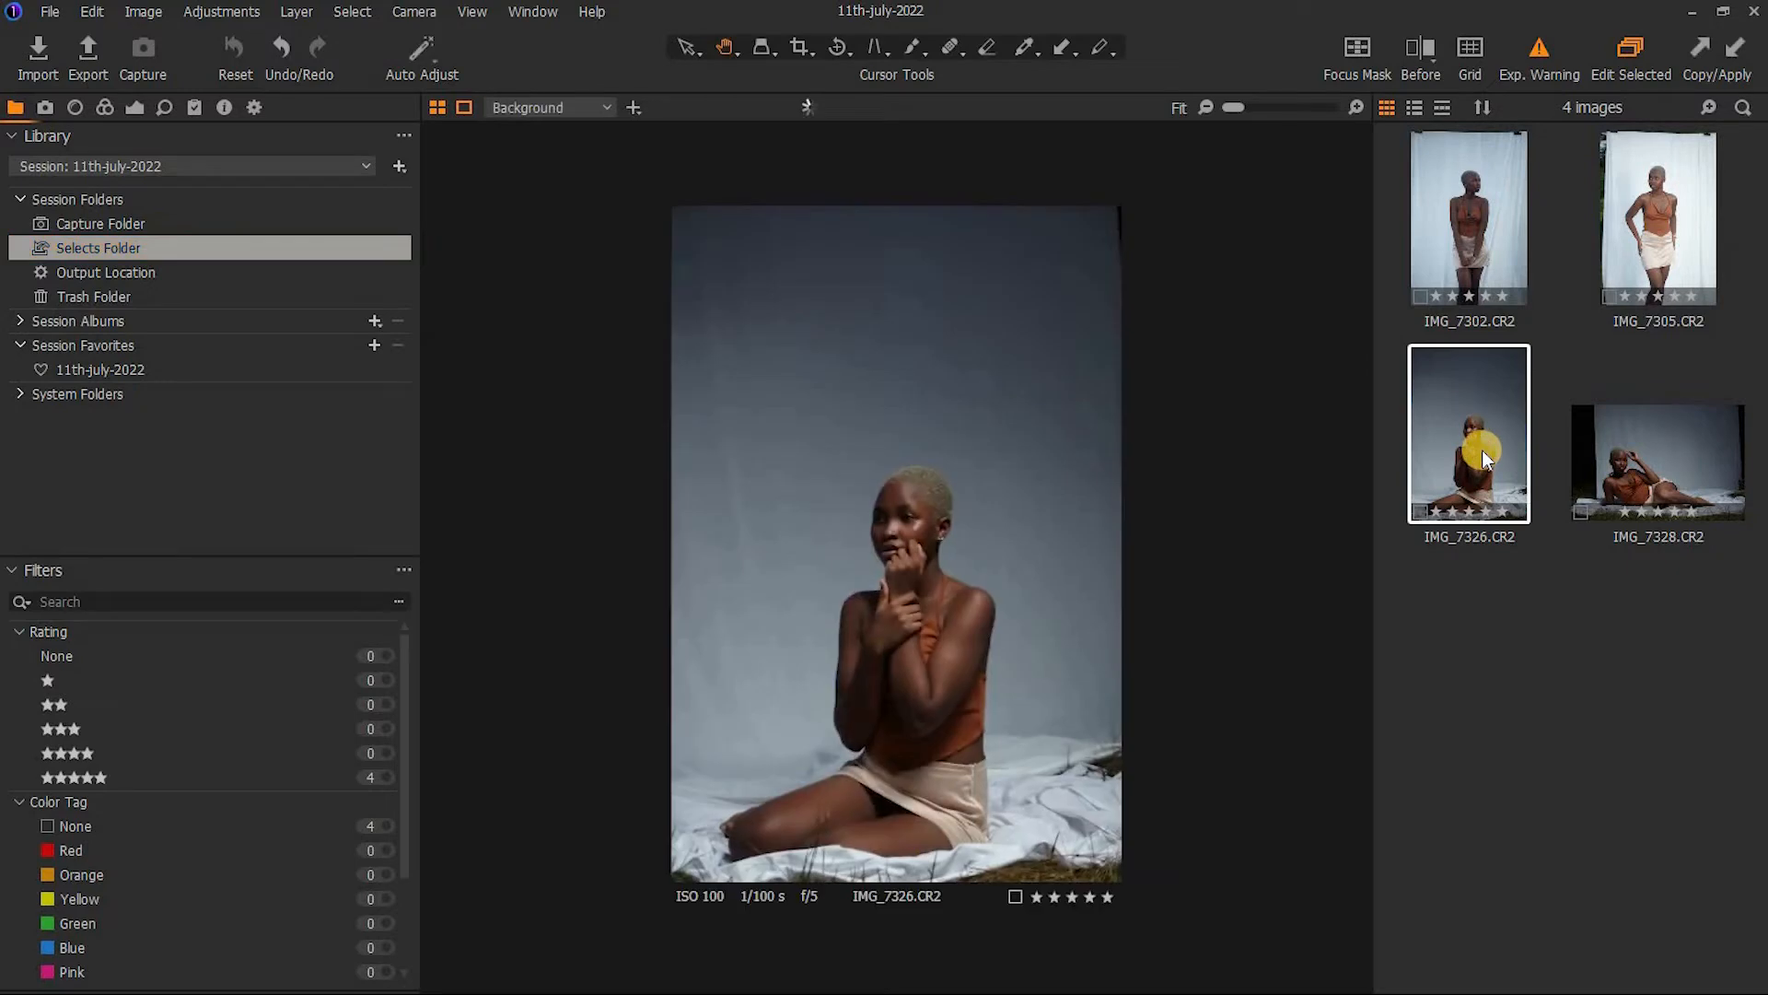
click(1484, 245)
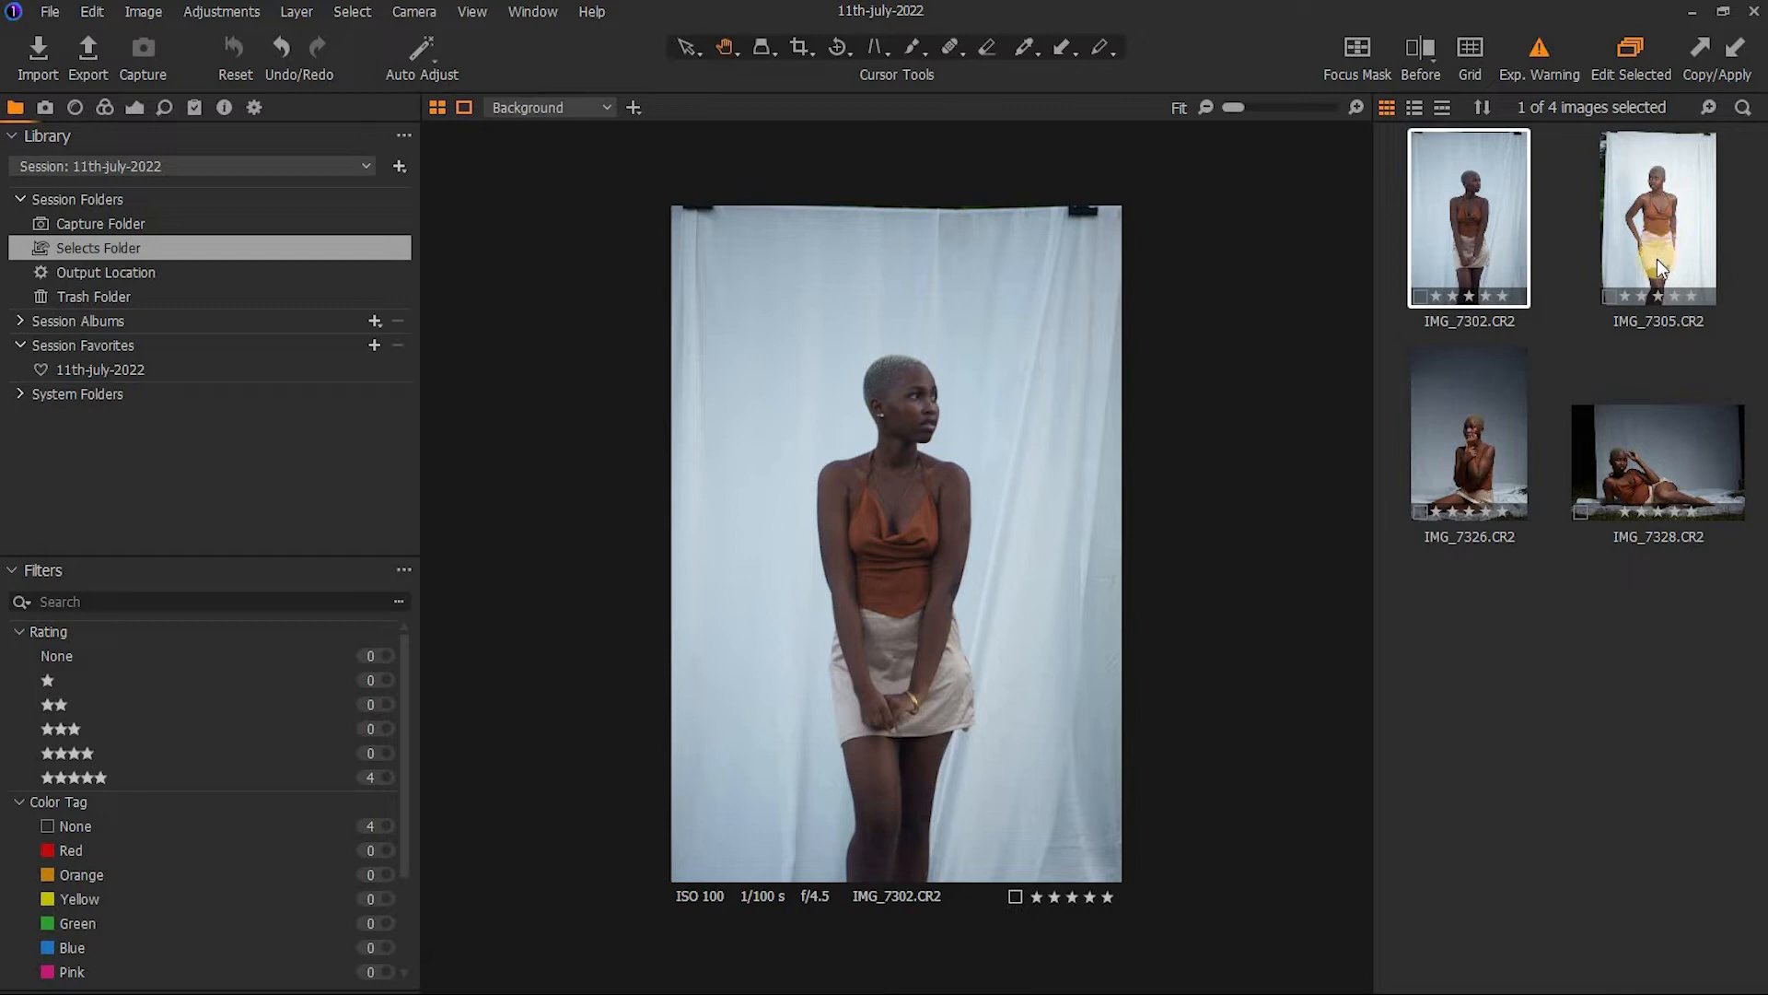
click(1661, 458)
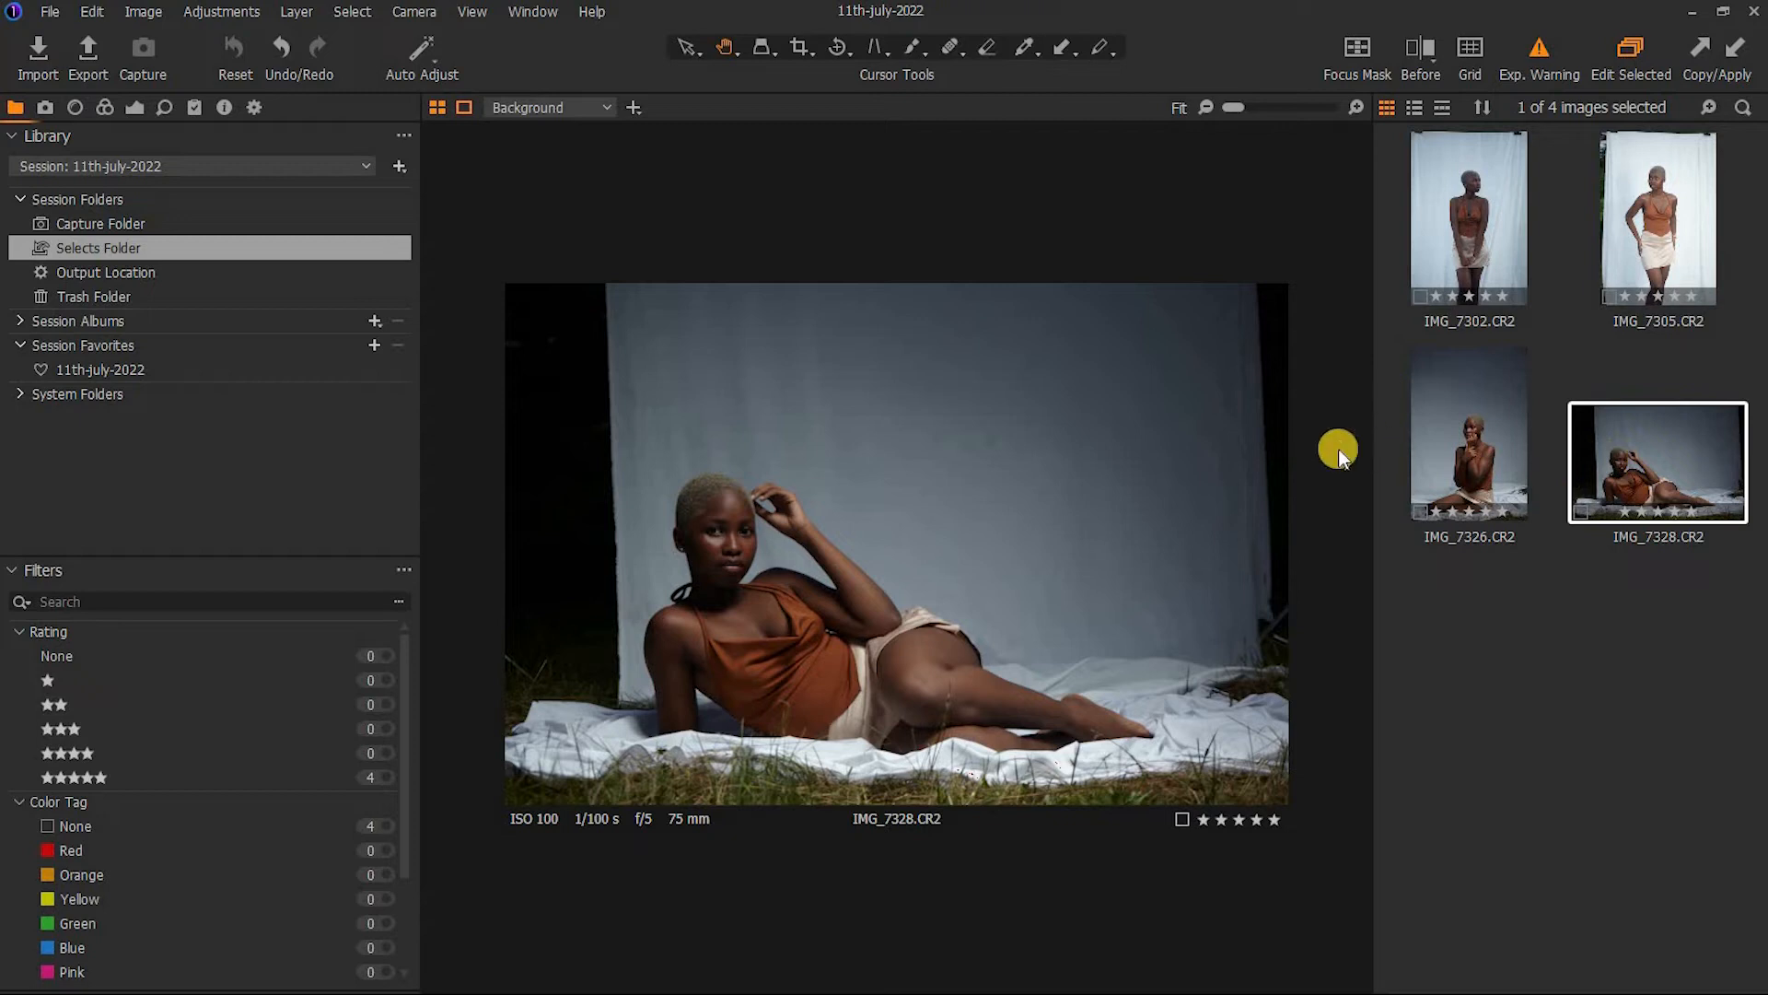
Set the white balance of IMG_7328.CR2 to Kelvin 5454 and Tint -2.2, and collapse the colour tools
click(105, 110)
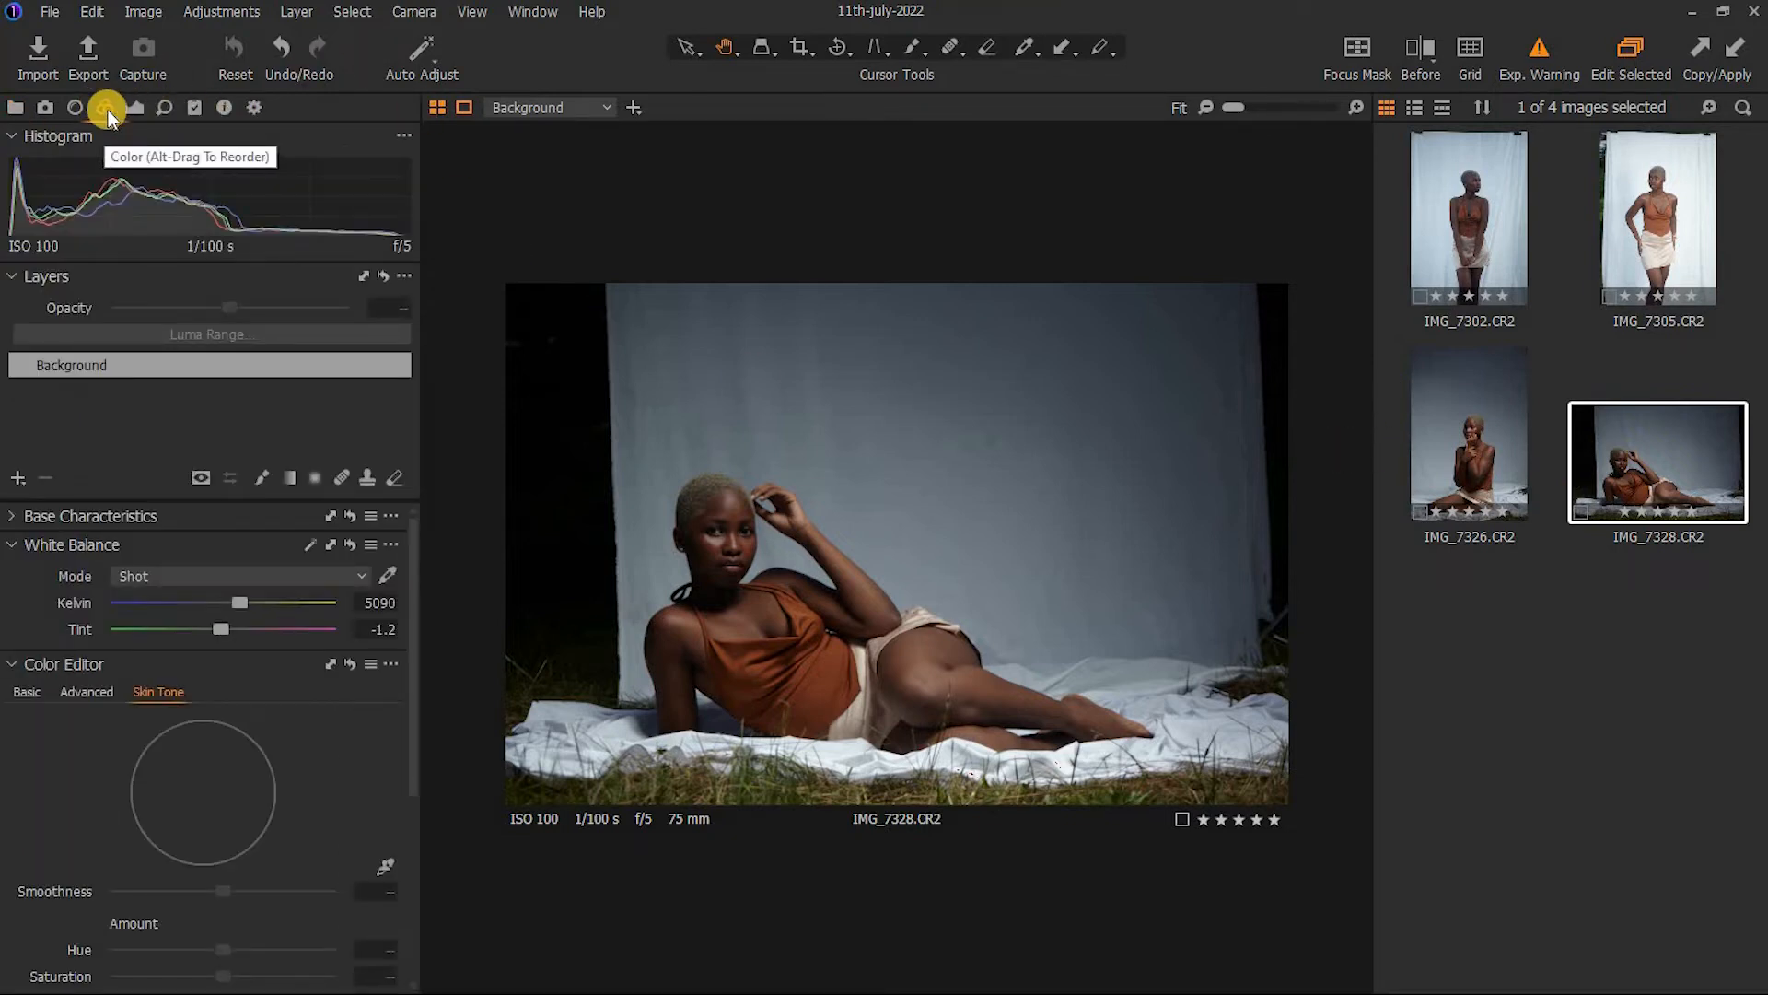
click(15, 138)
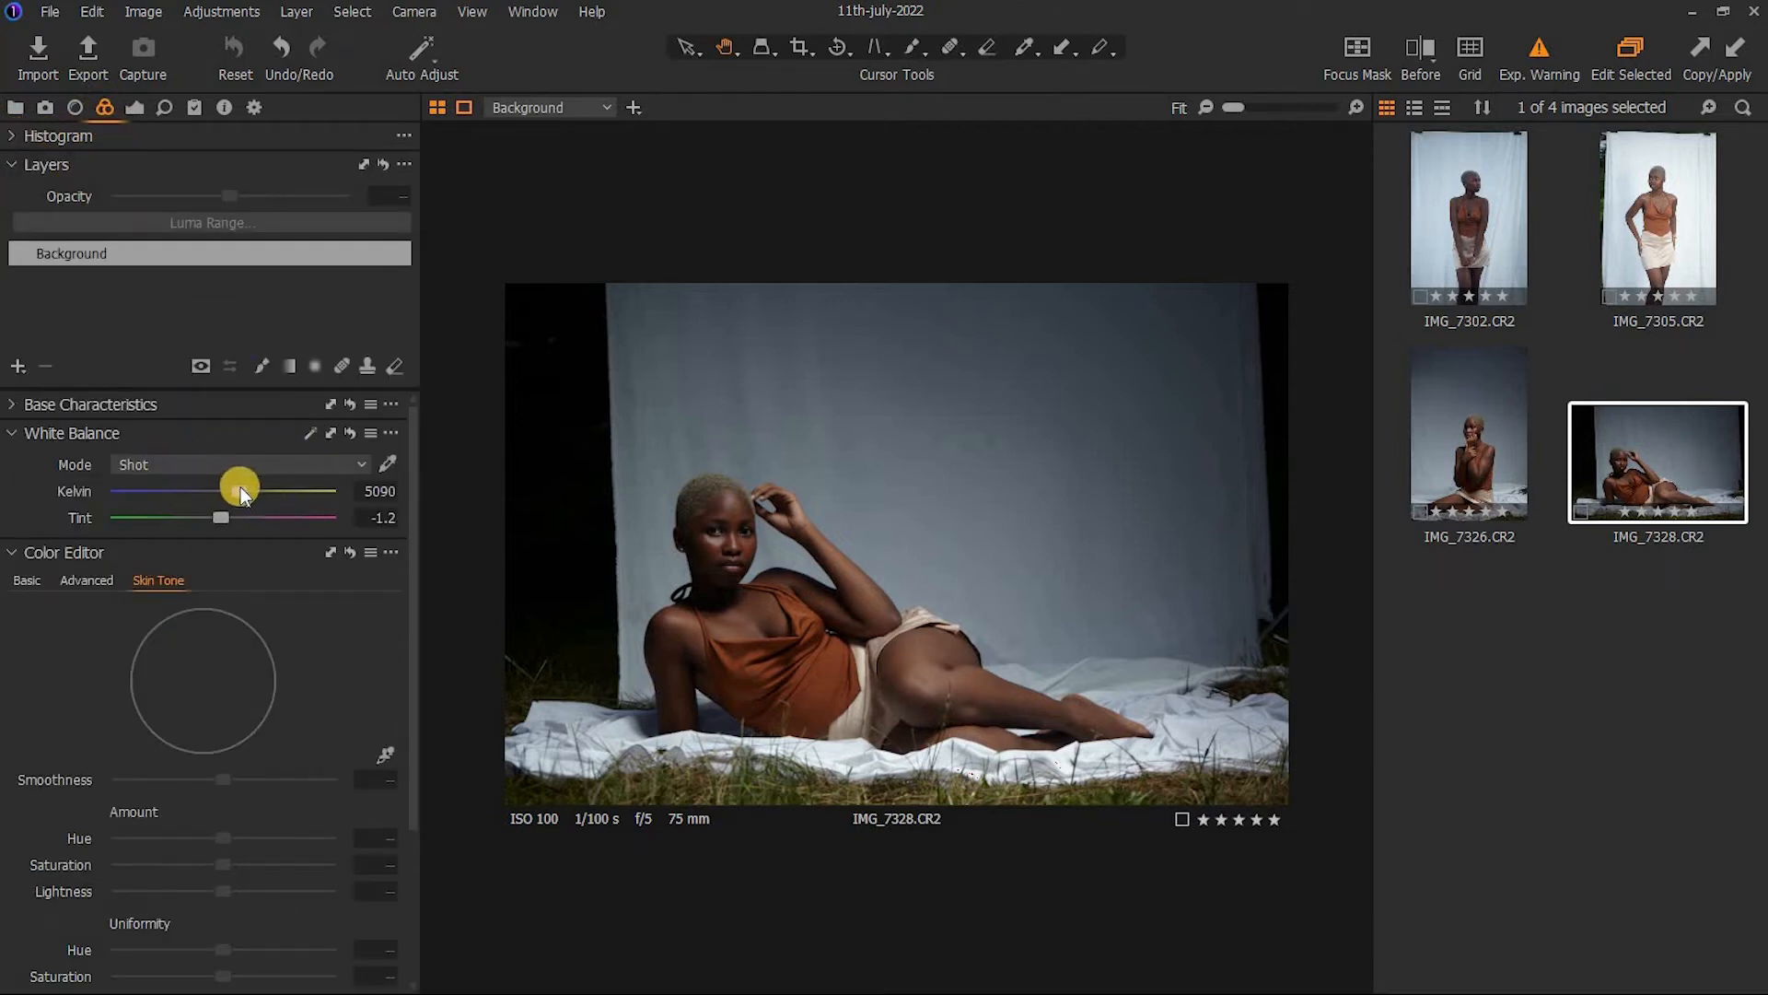
drag(241, 489, 250, 490)
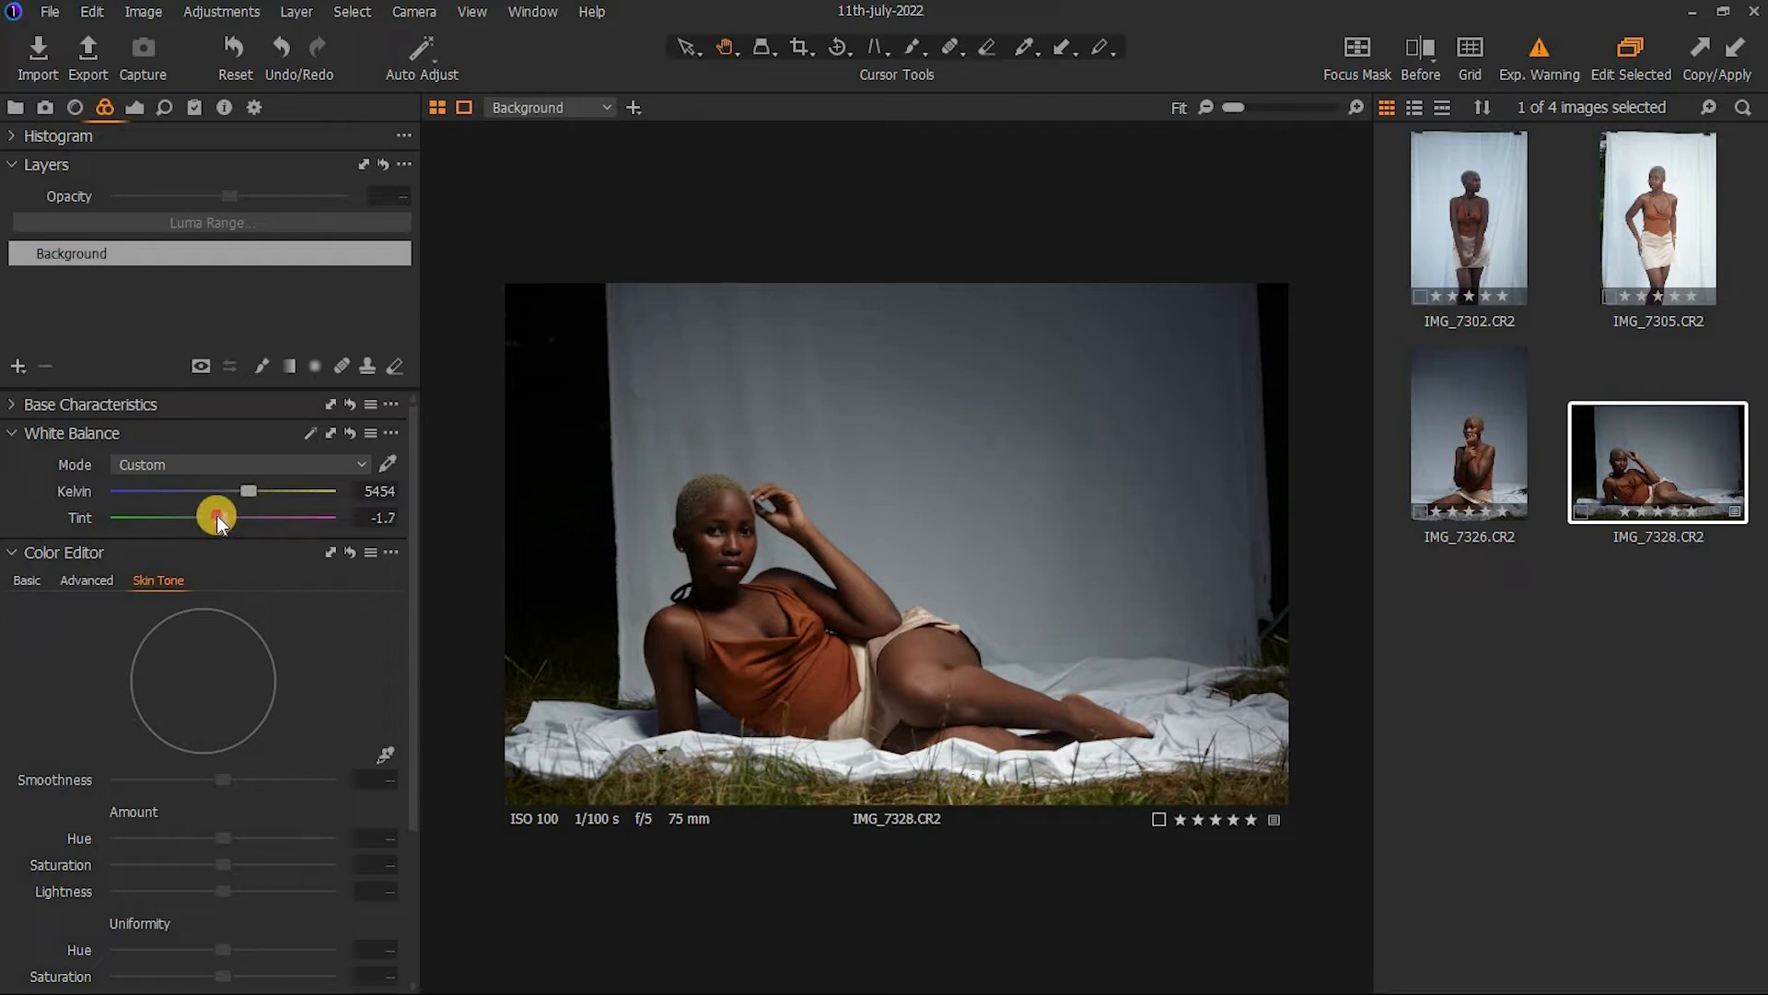
drag(218, 517, 219, 514)
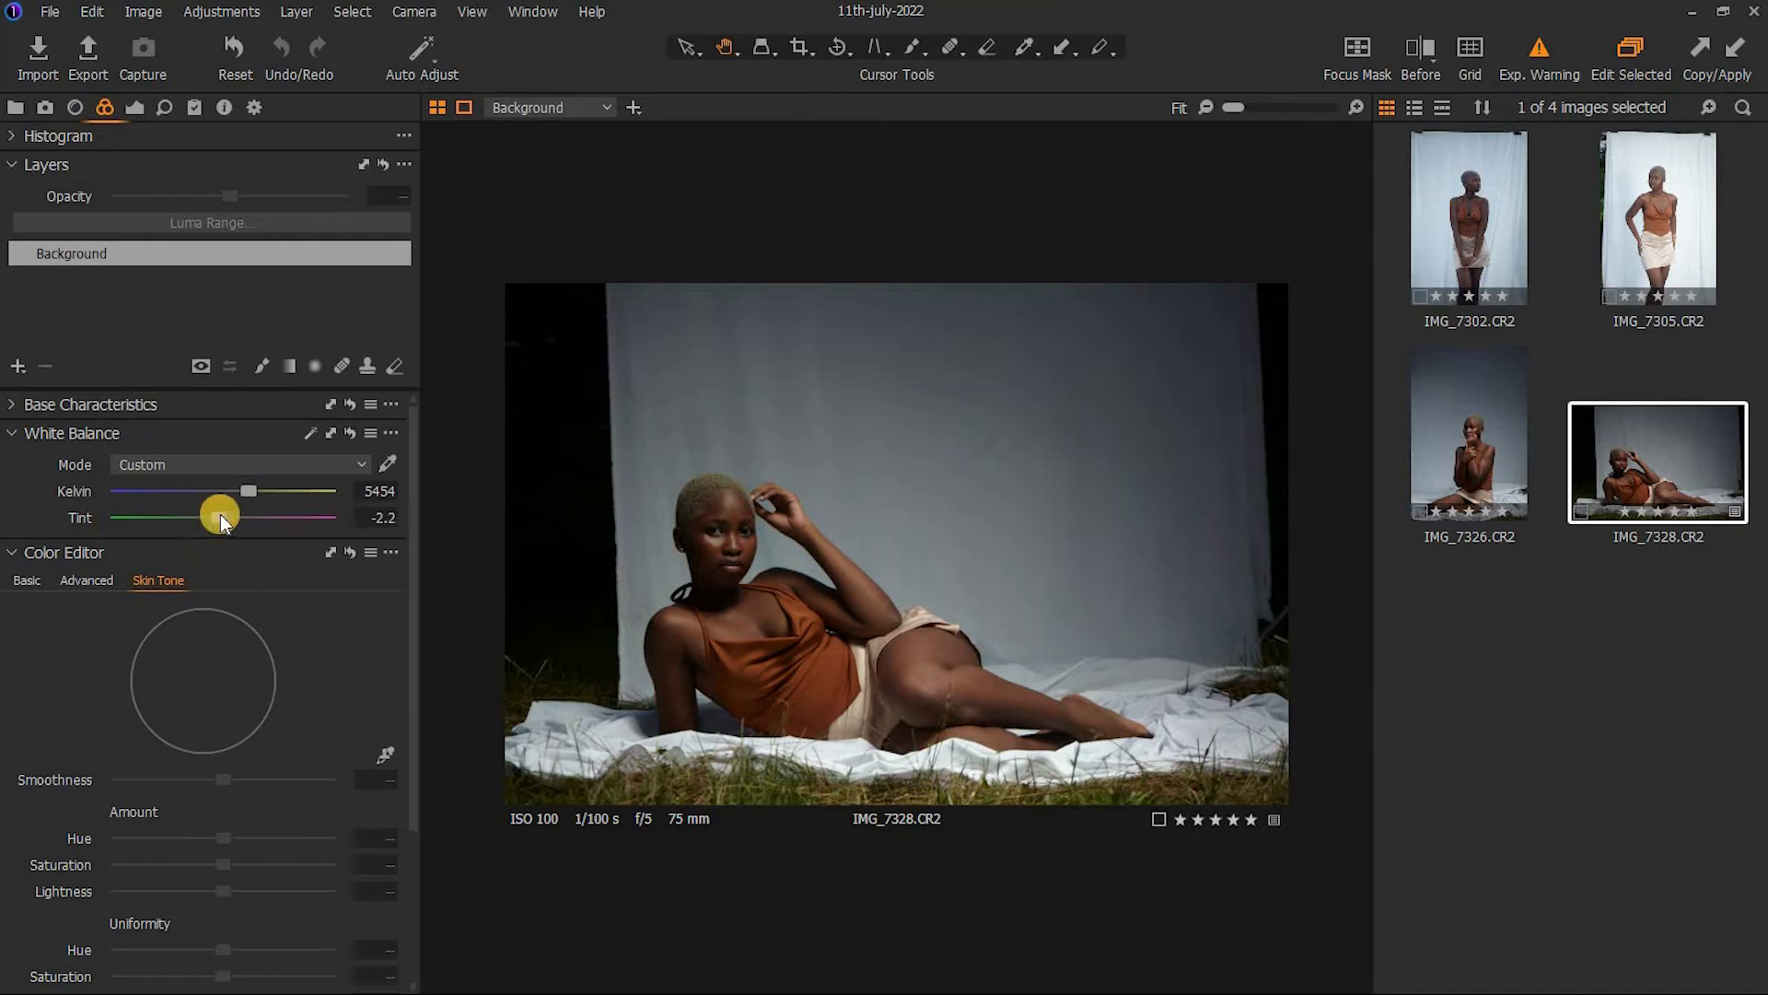
click(16, 436)
click(16, 462)
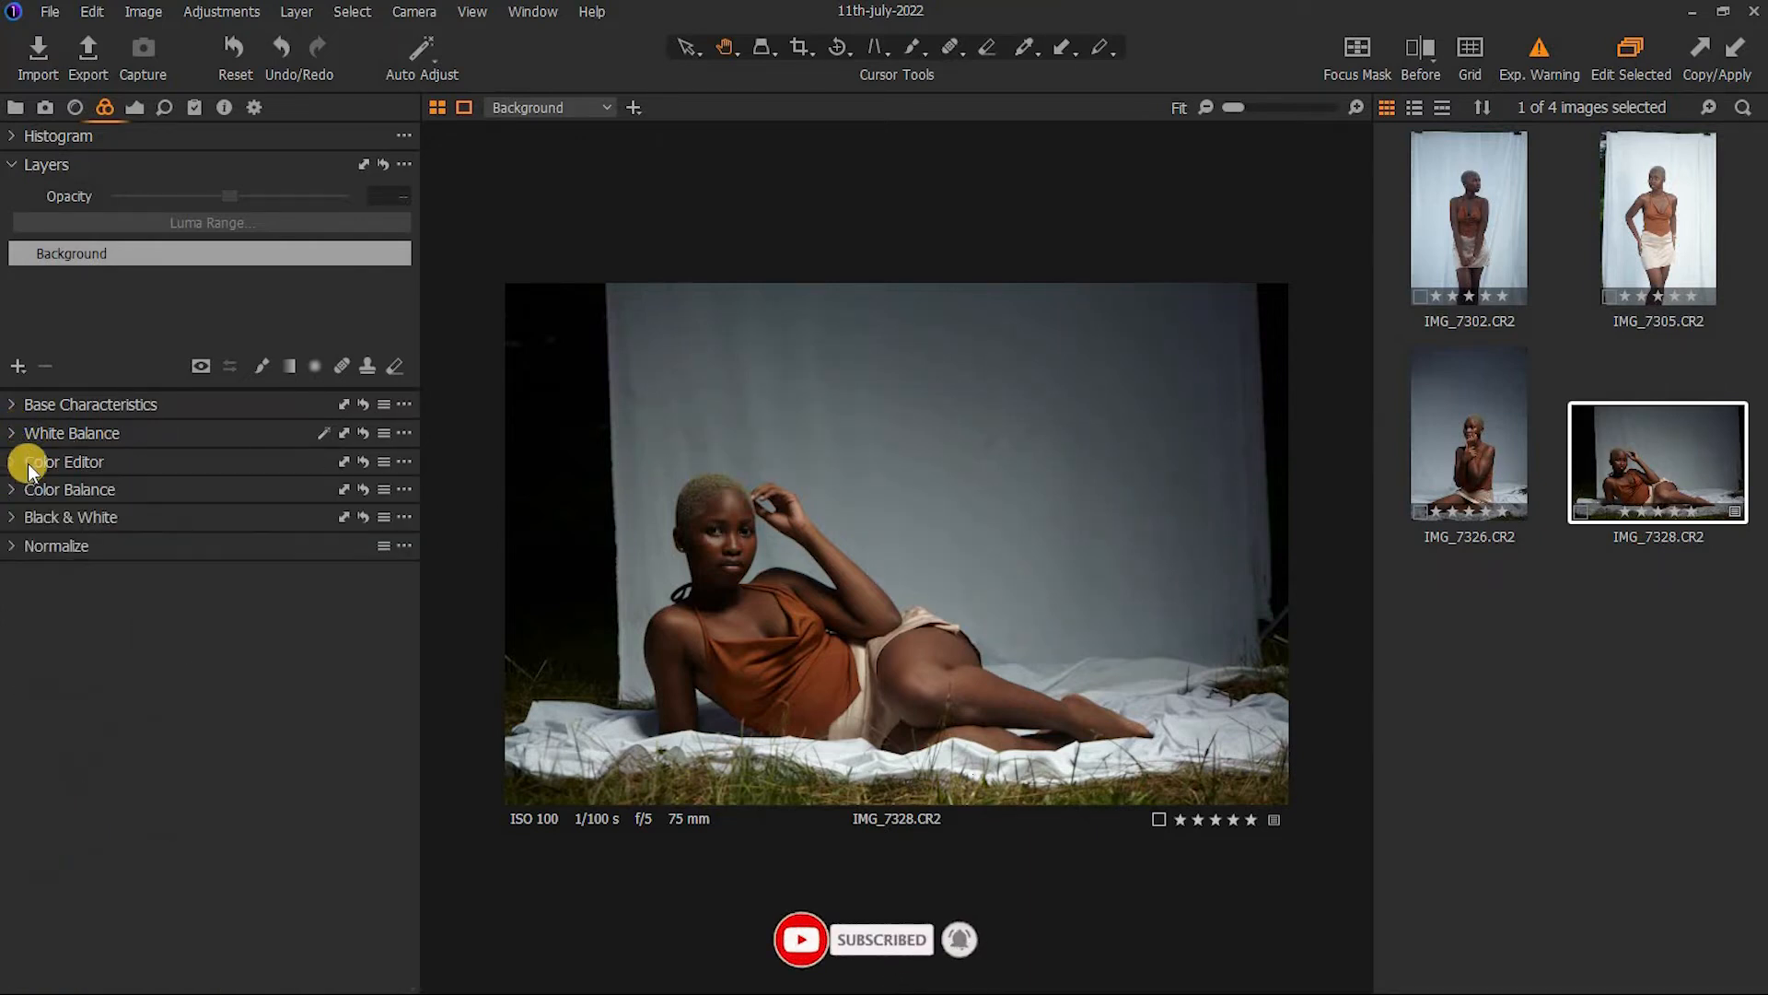
Collapse the White Balance, Exposure and High Dynamic Range tools, and set the RGB Levels input shadow to 8 and highlight to 233
click(136, 107)
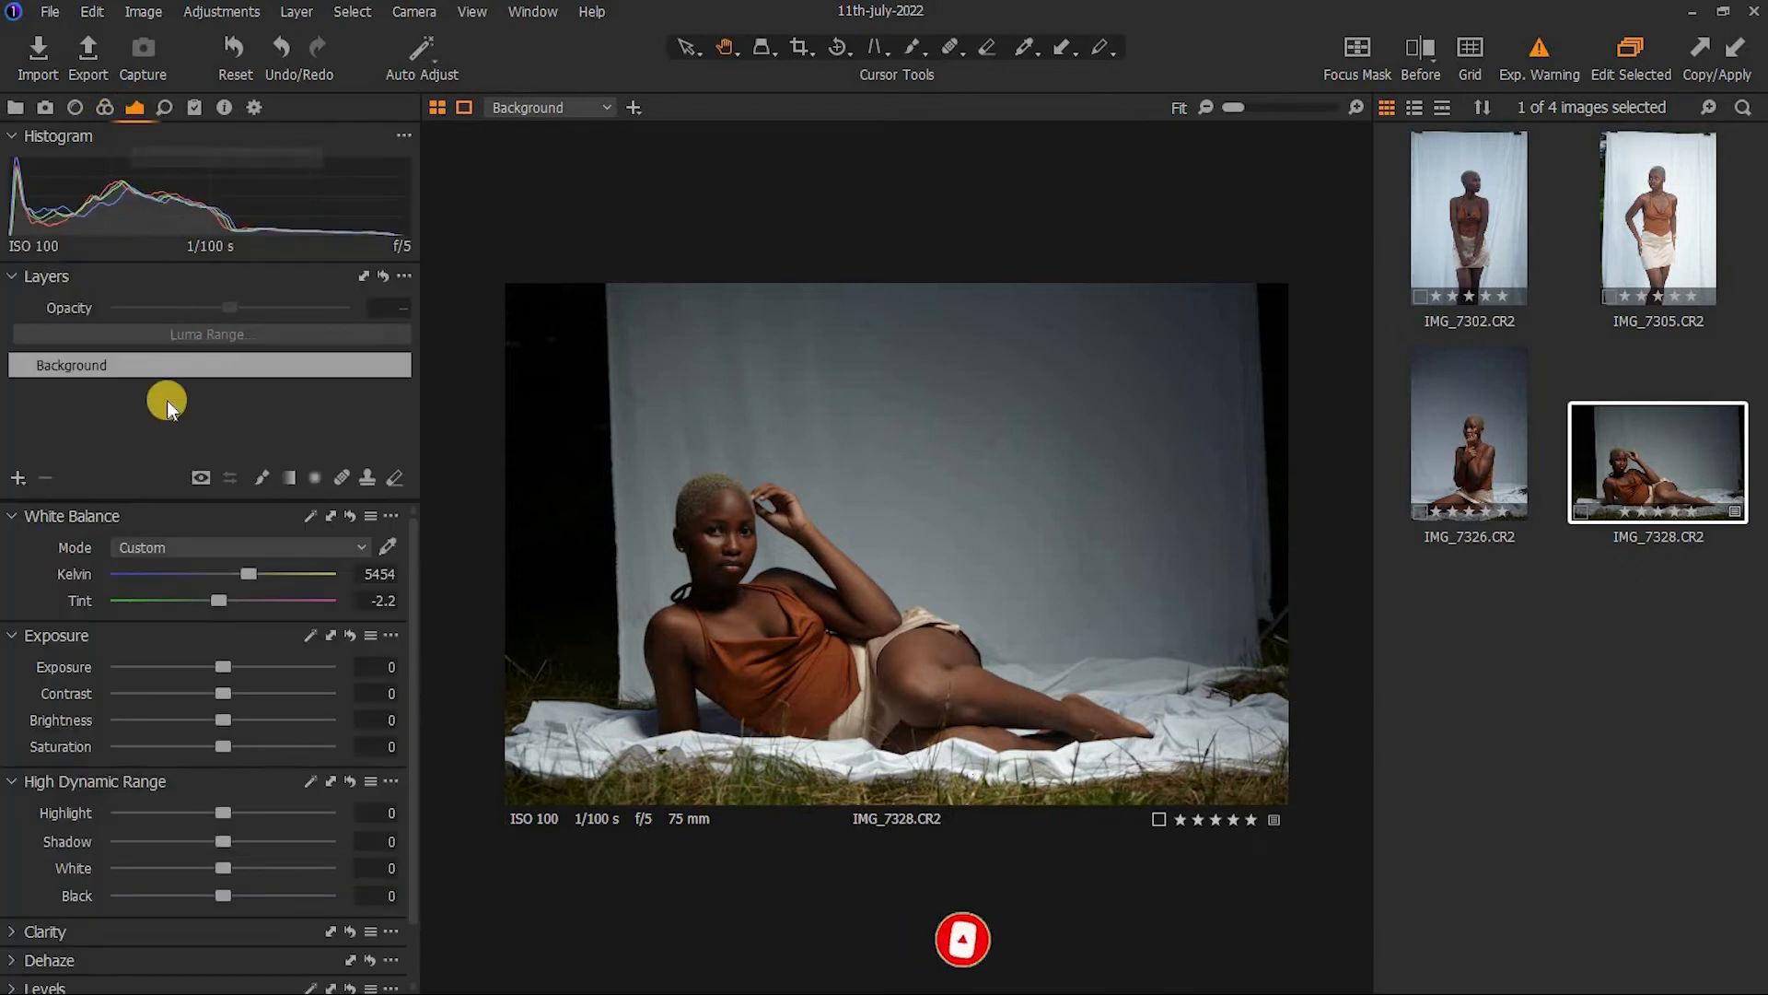
click(13, 516)
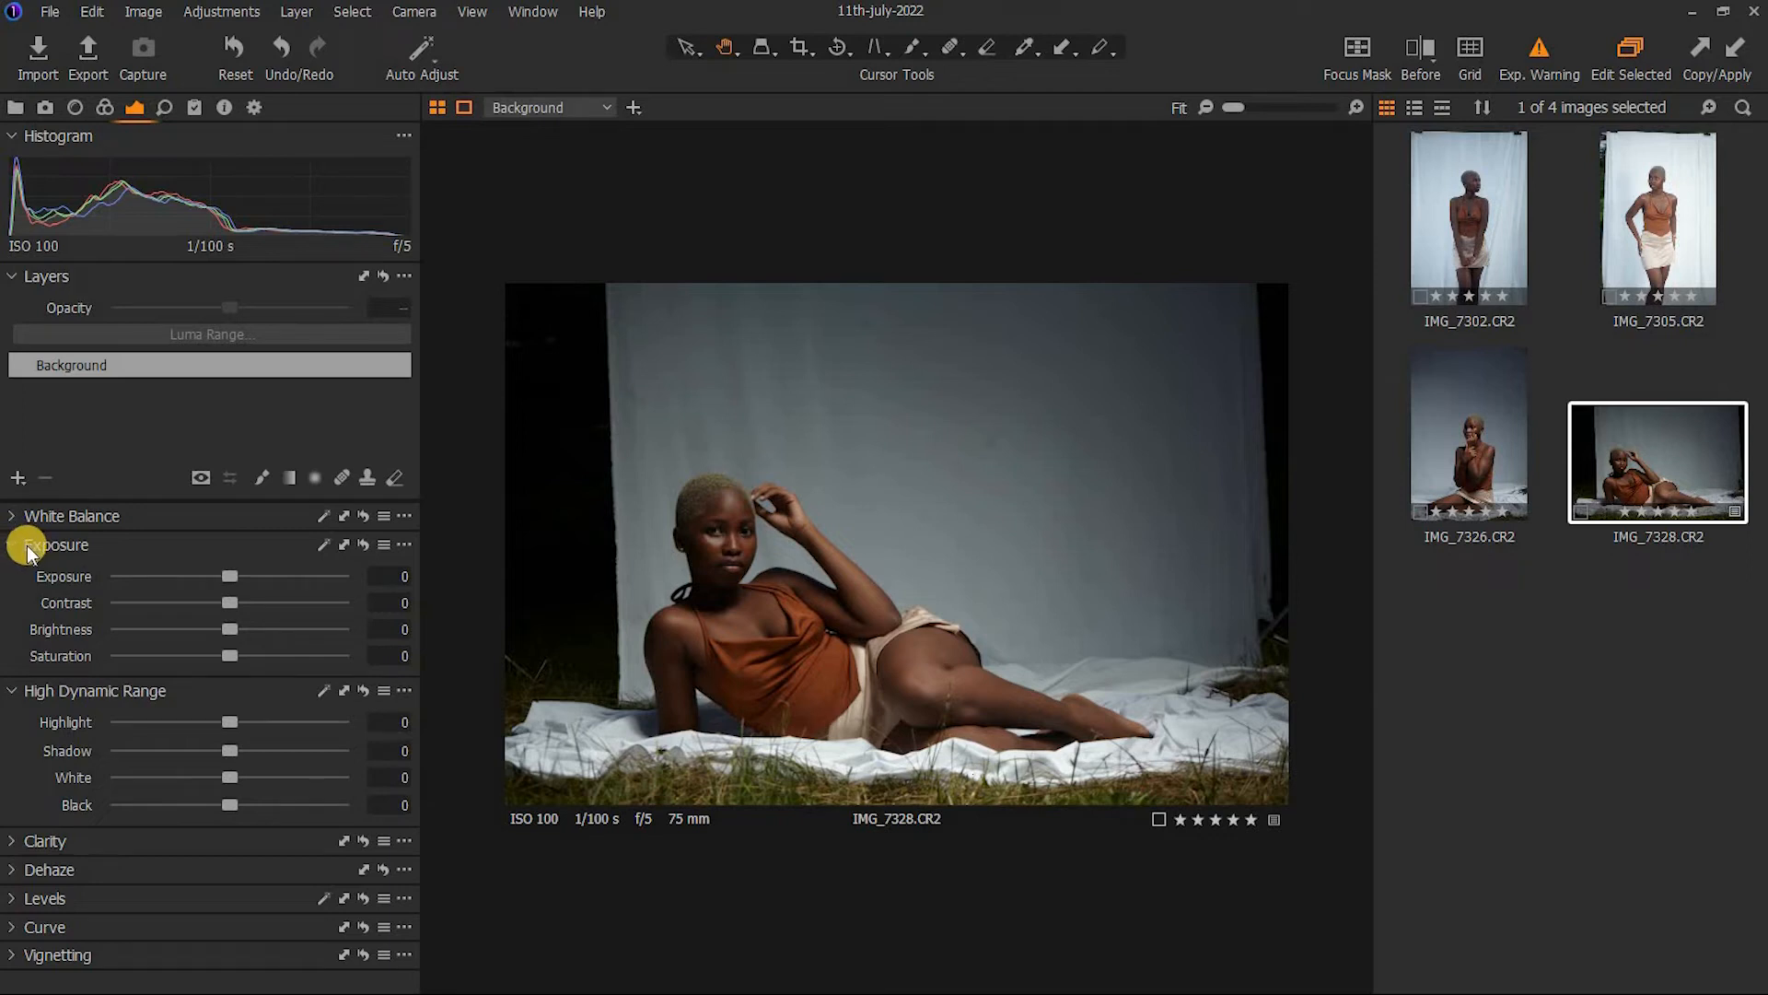
click(15, 545)
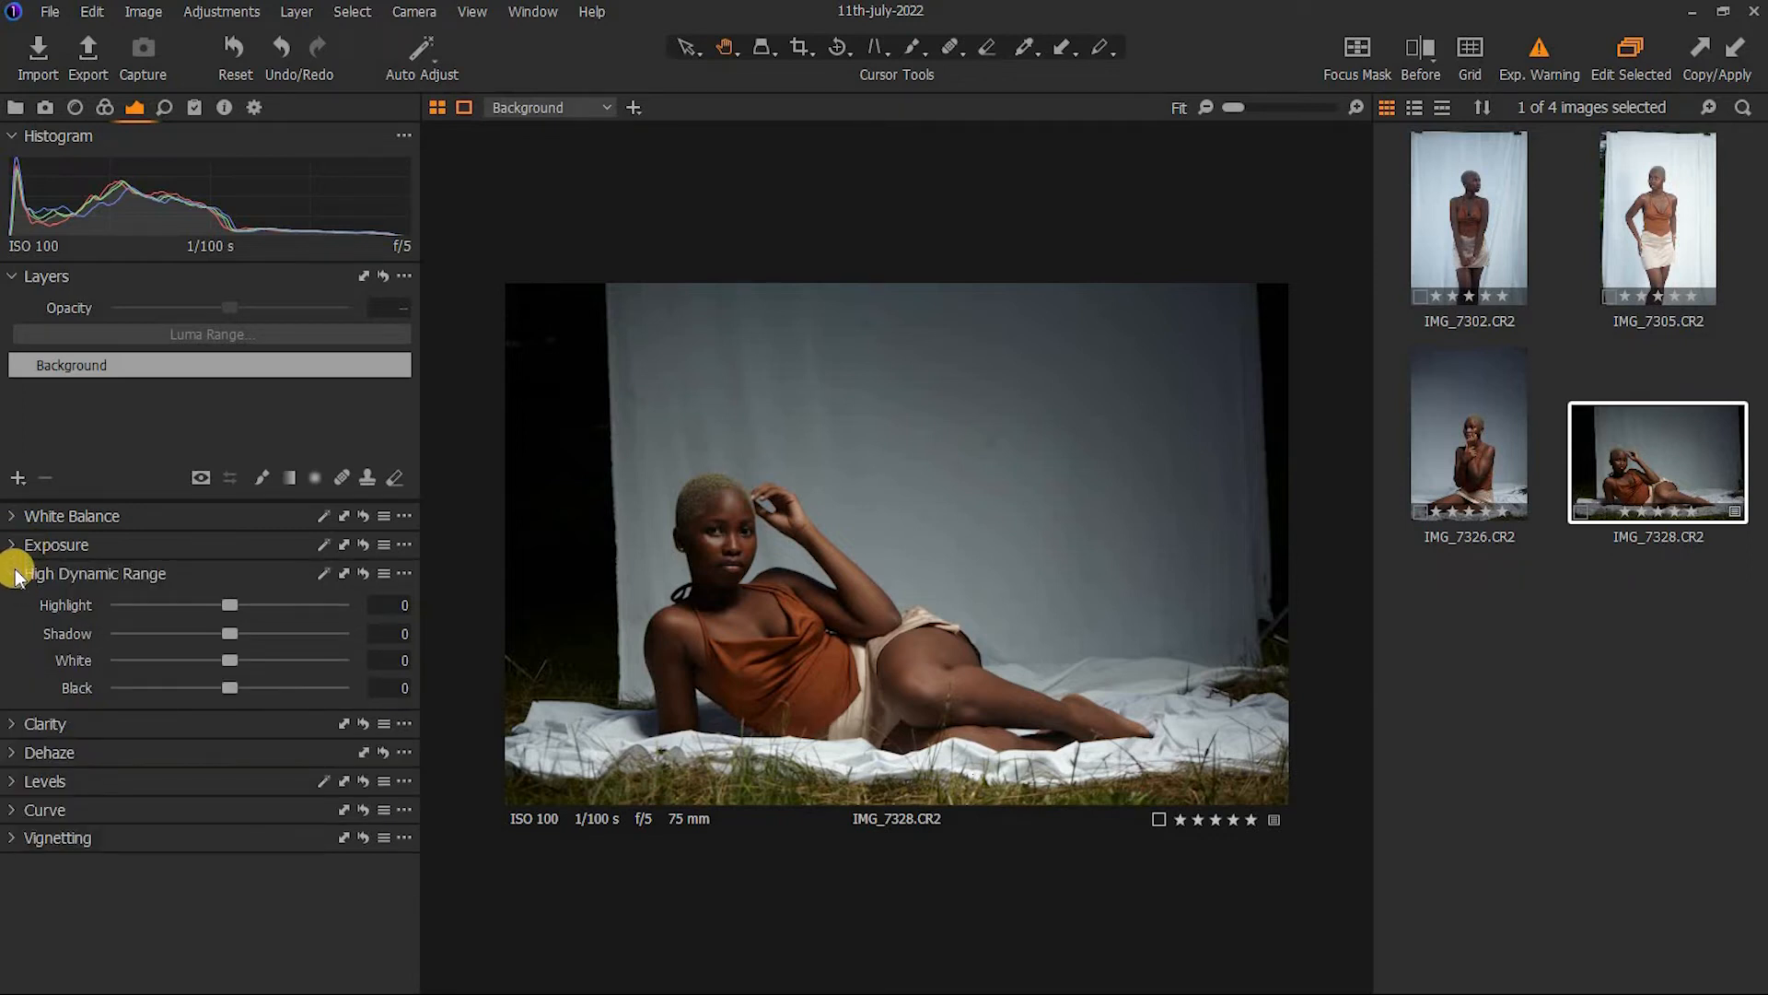
click(16, 574)
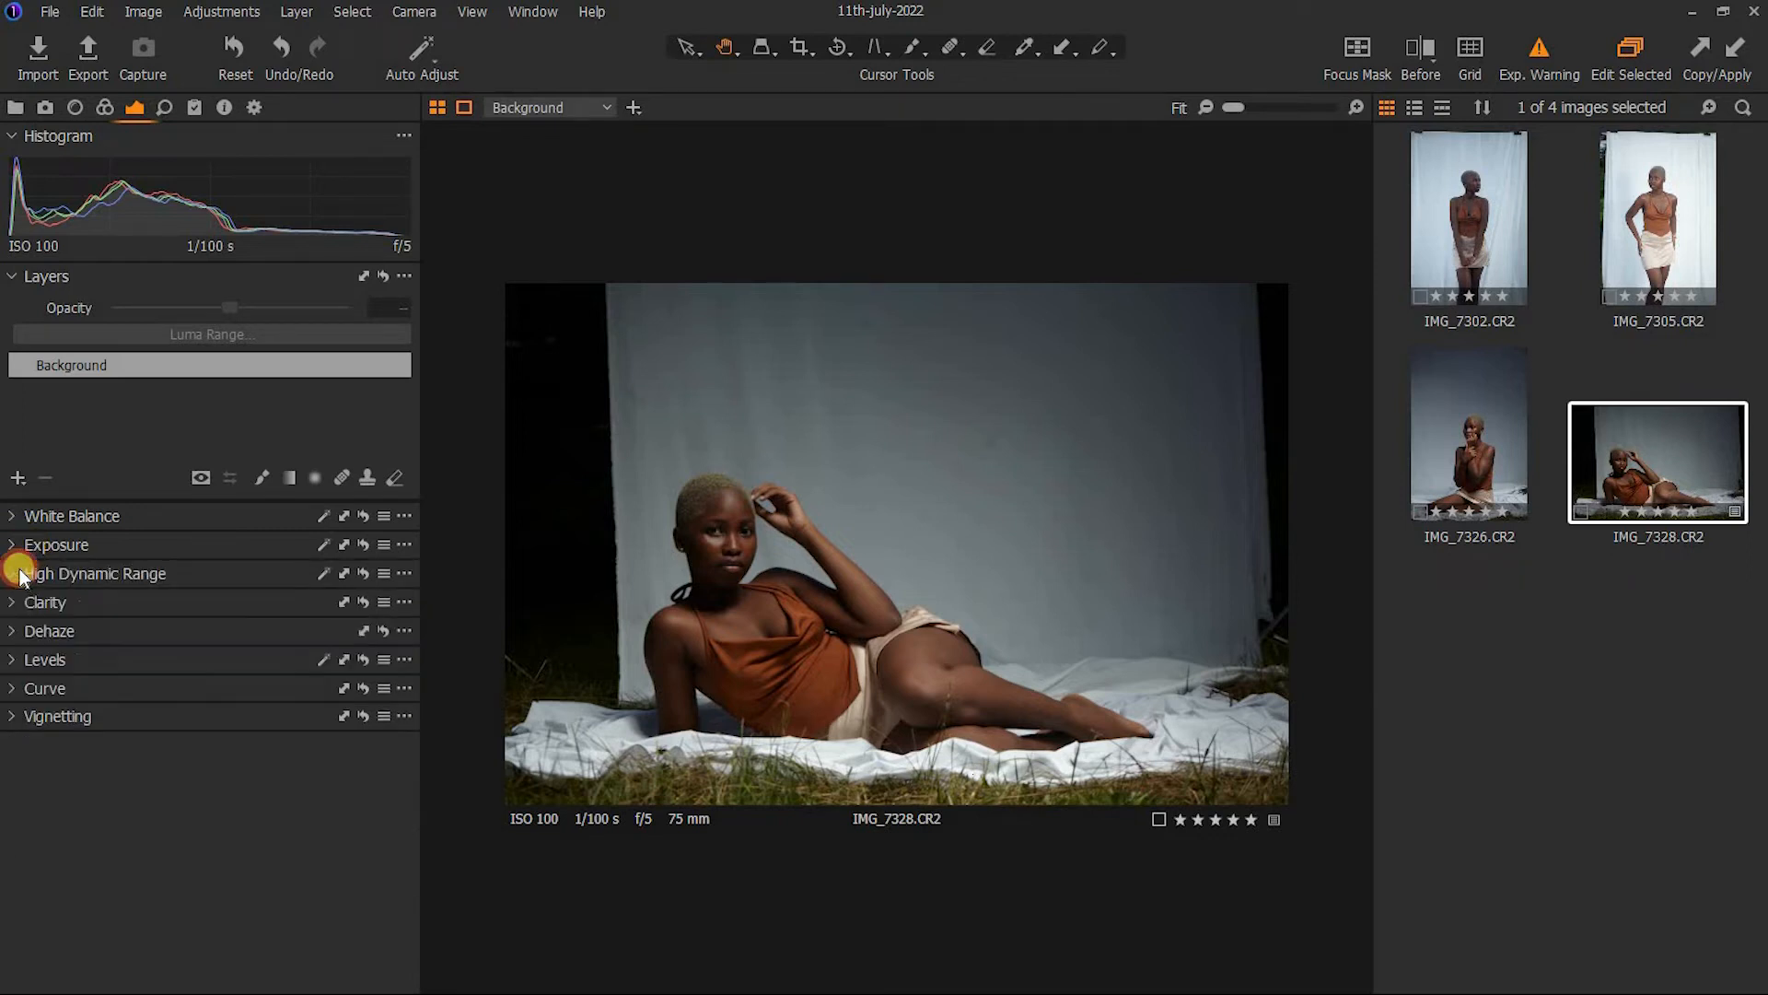
click(13, 660)
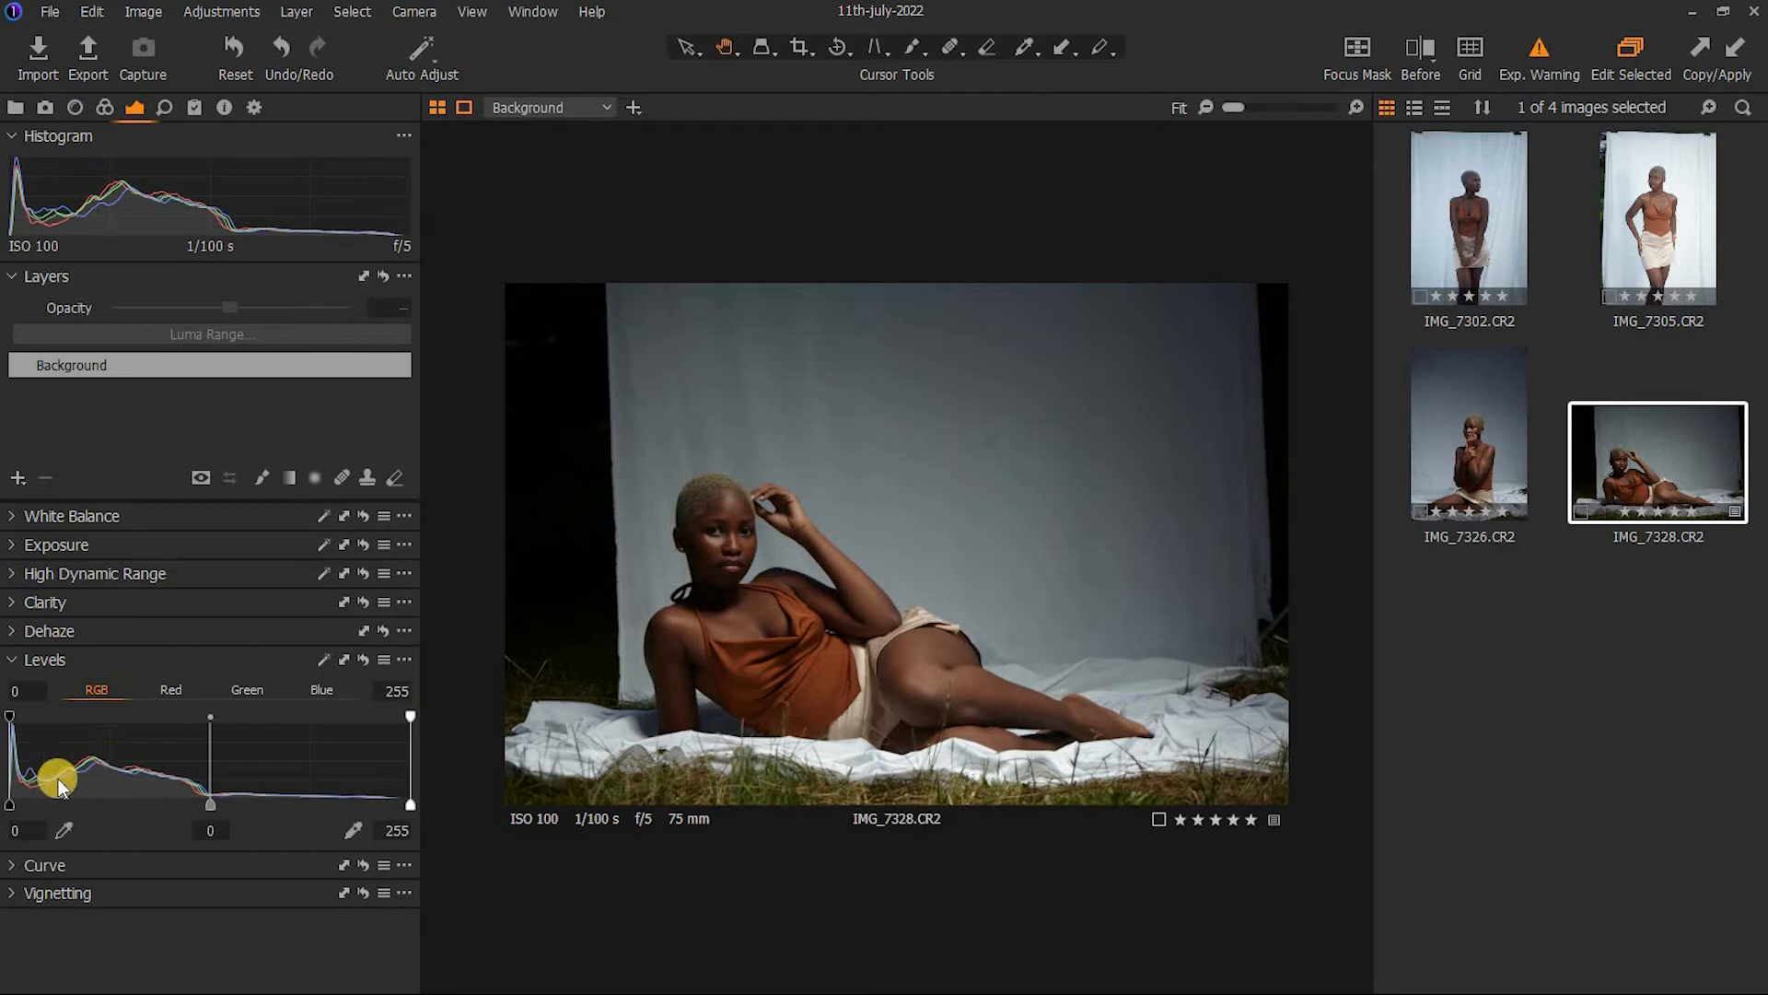
drag(13, 805, 21, 804)
drag(407, 805, 374, 800)
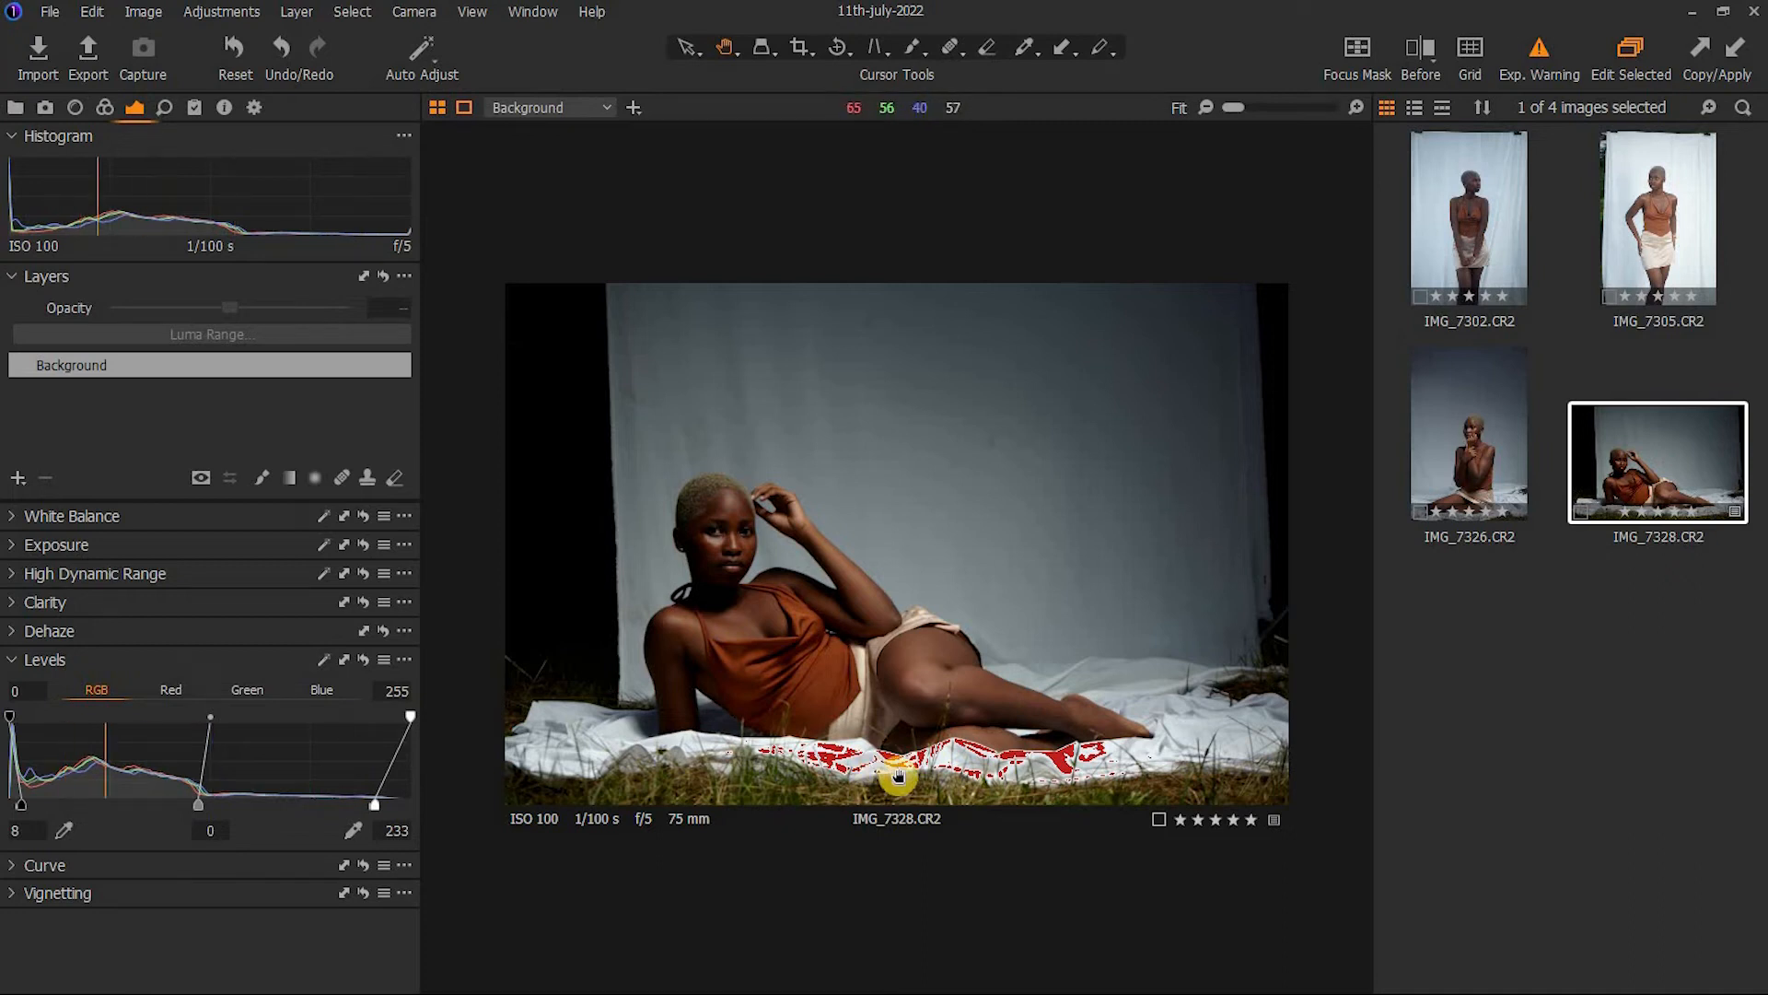
Lower Highlight to -100 in High Dynamic Range, and set the Levels midtone to 0.06
click(20, 573)
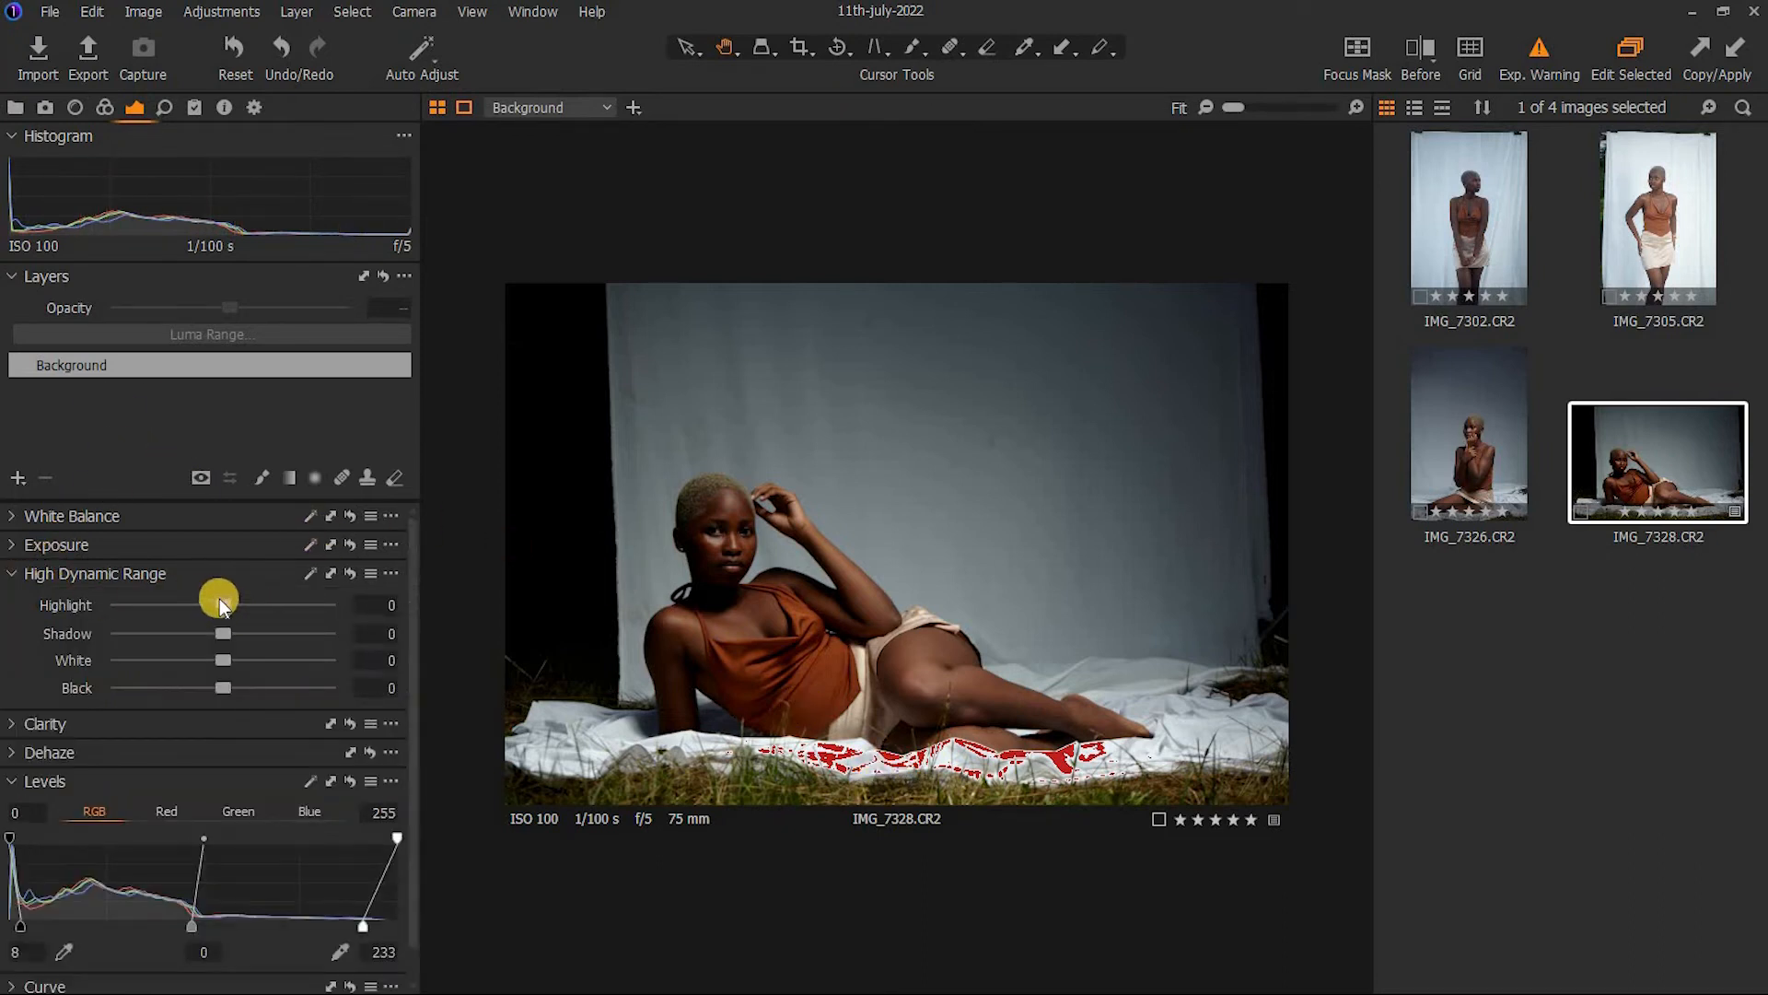
drag(220, 599, 117, 623)
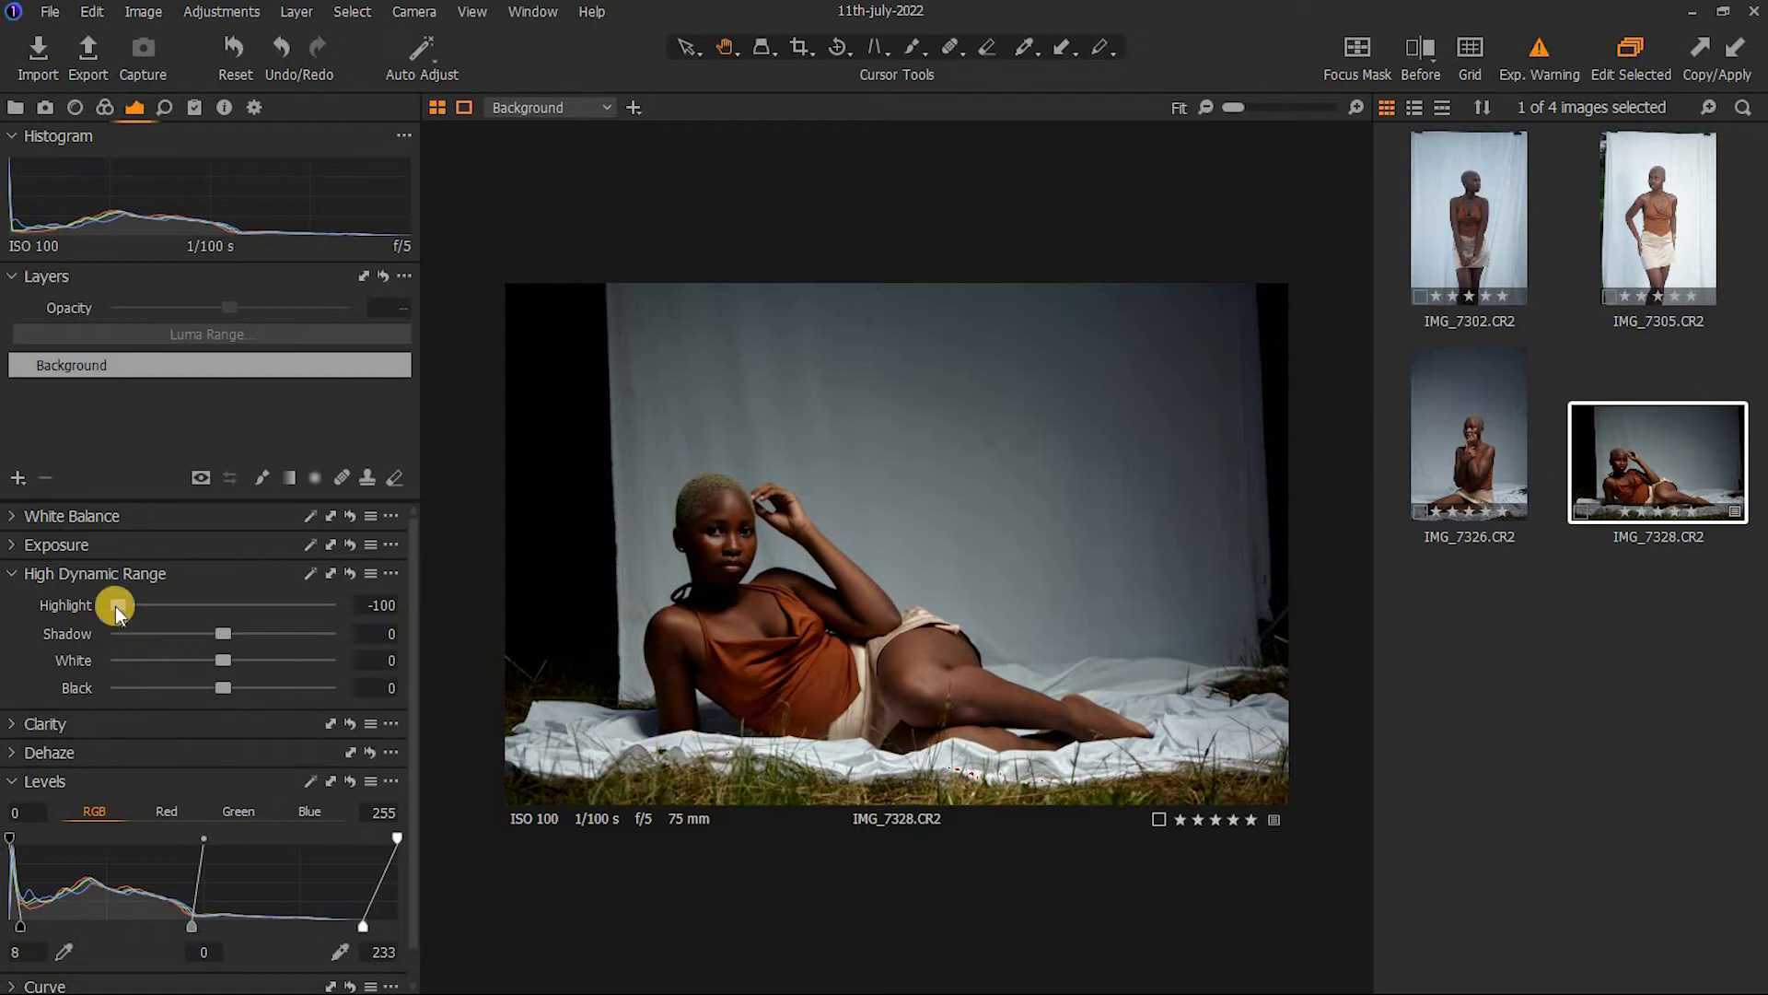
click(34, 573)
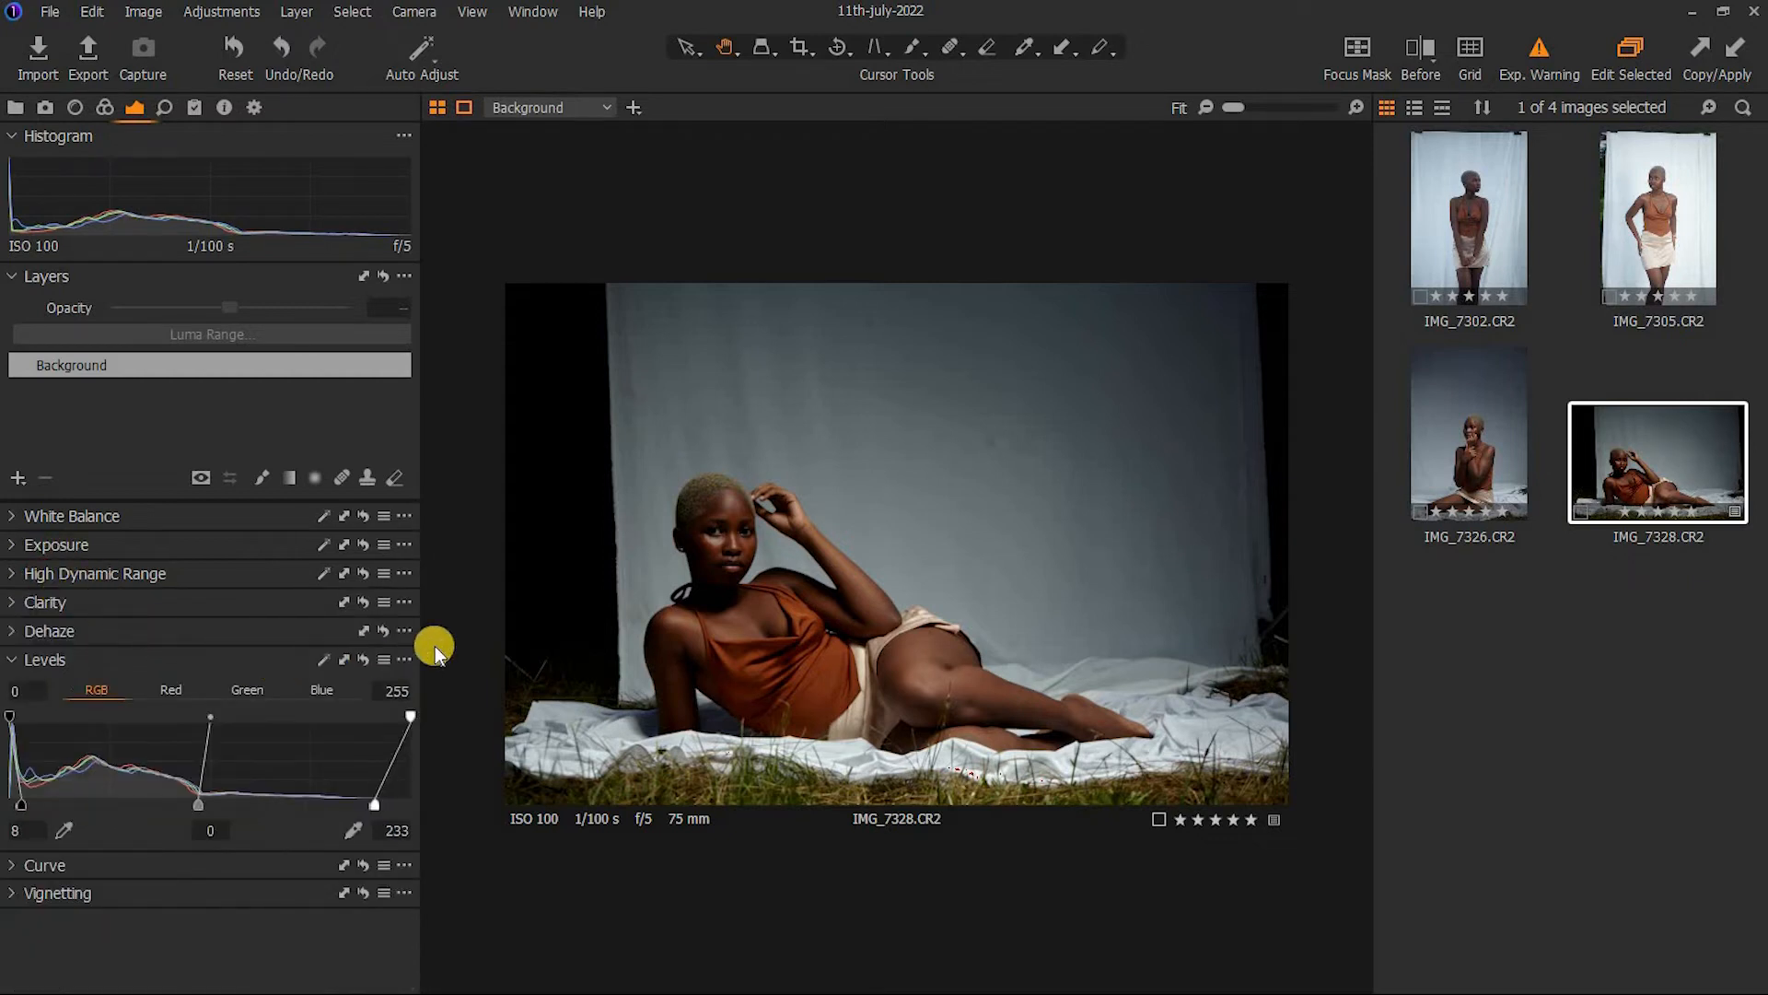
drag(200, 801, 185, 797)
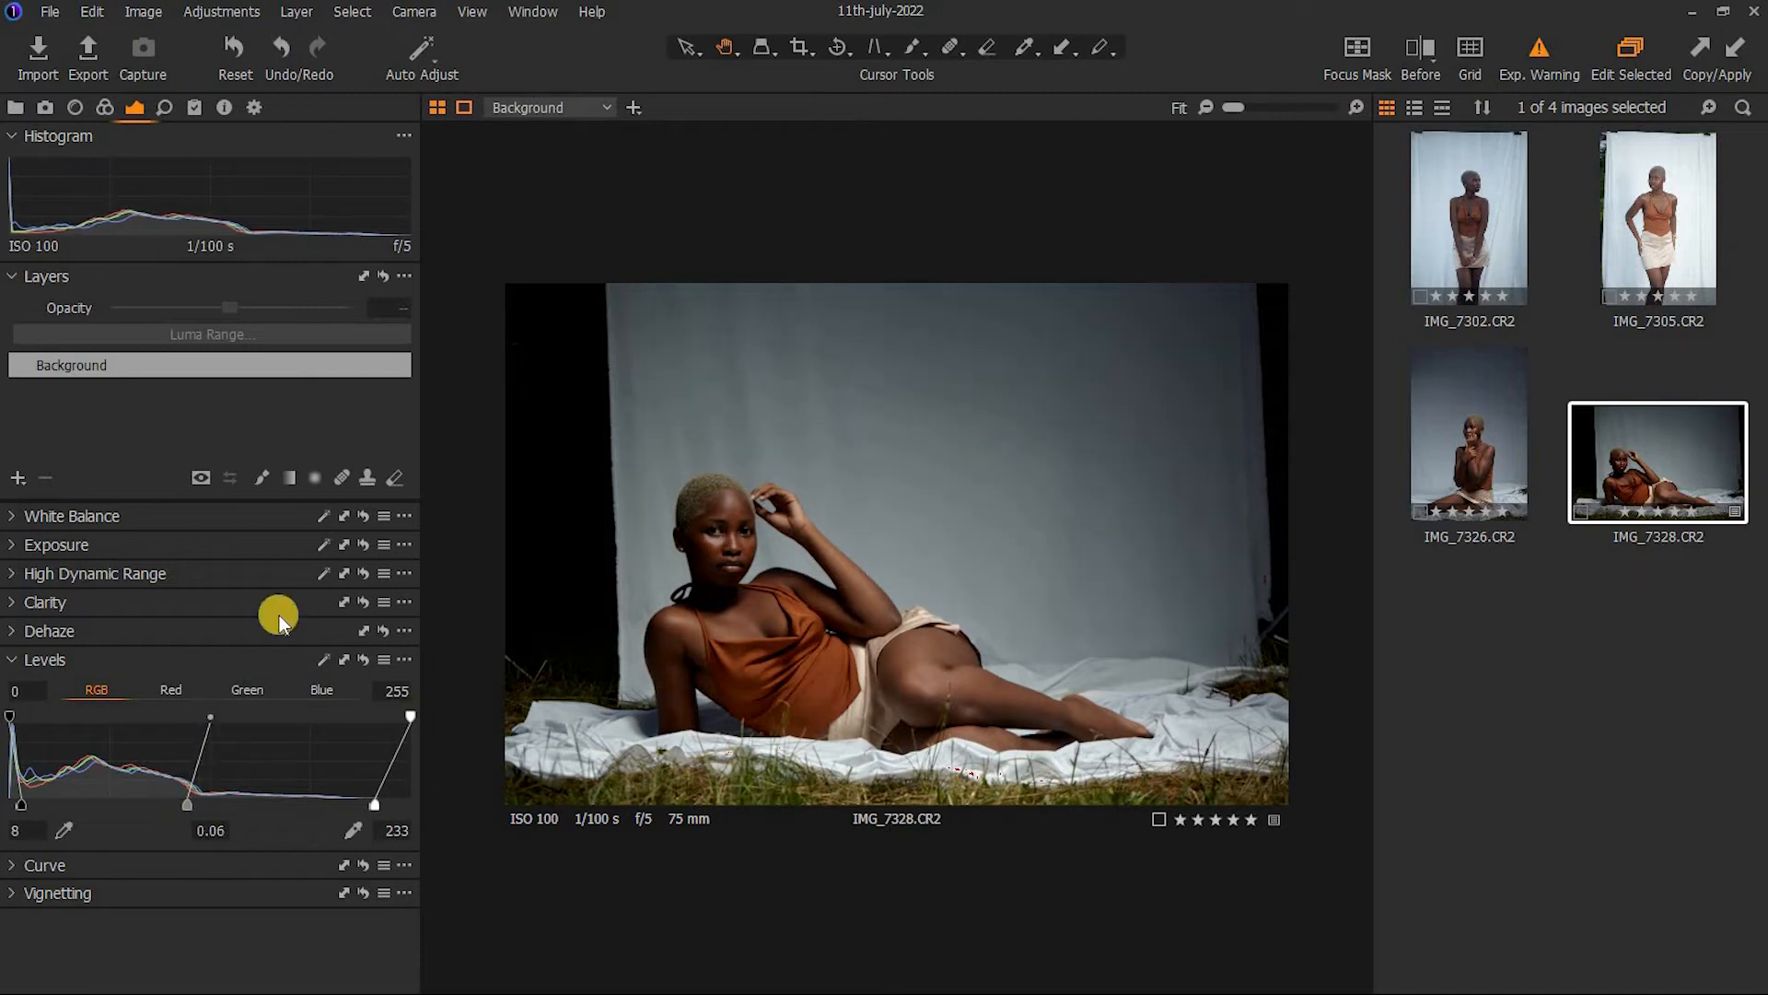
Collapse Levels and use Color Balance to give the highlights a faint green tint with low saturation and reduced lightness
click(13, 661)
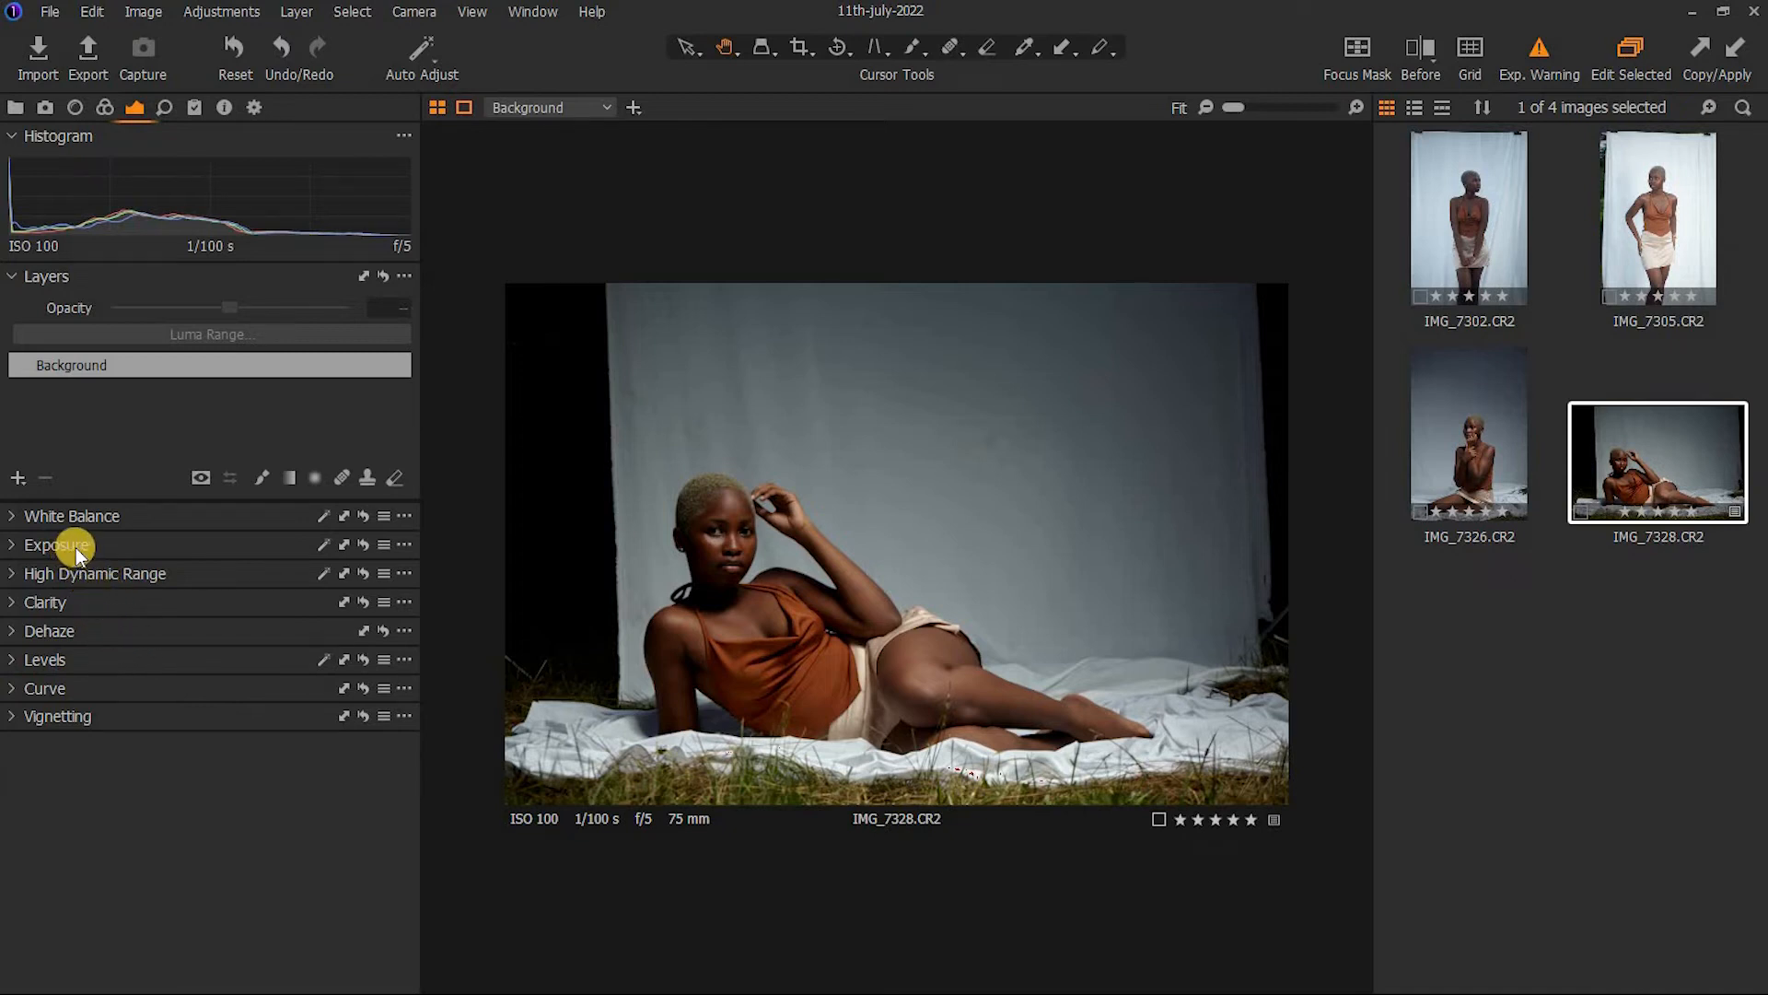
click(106, 107)
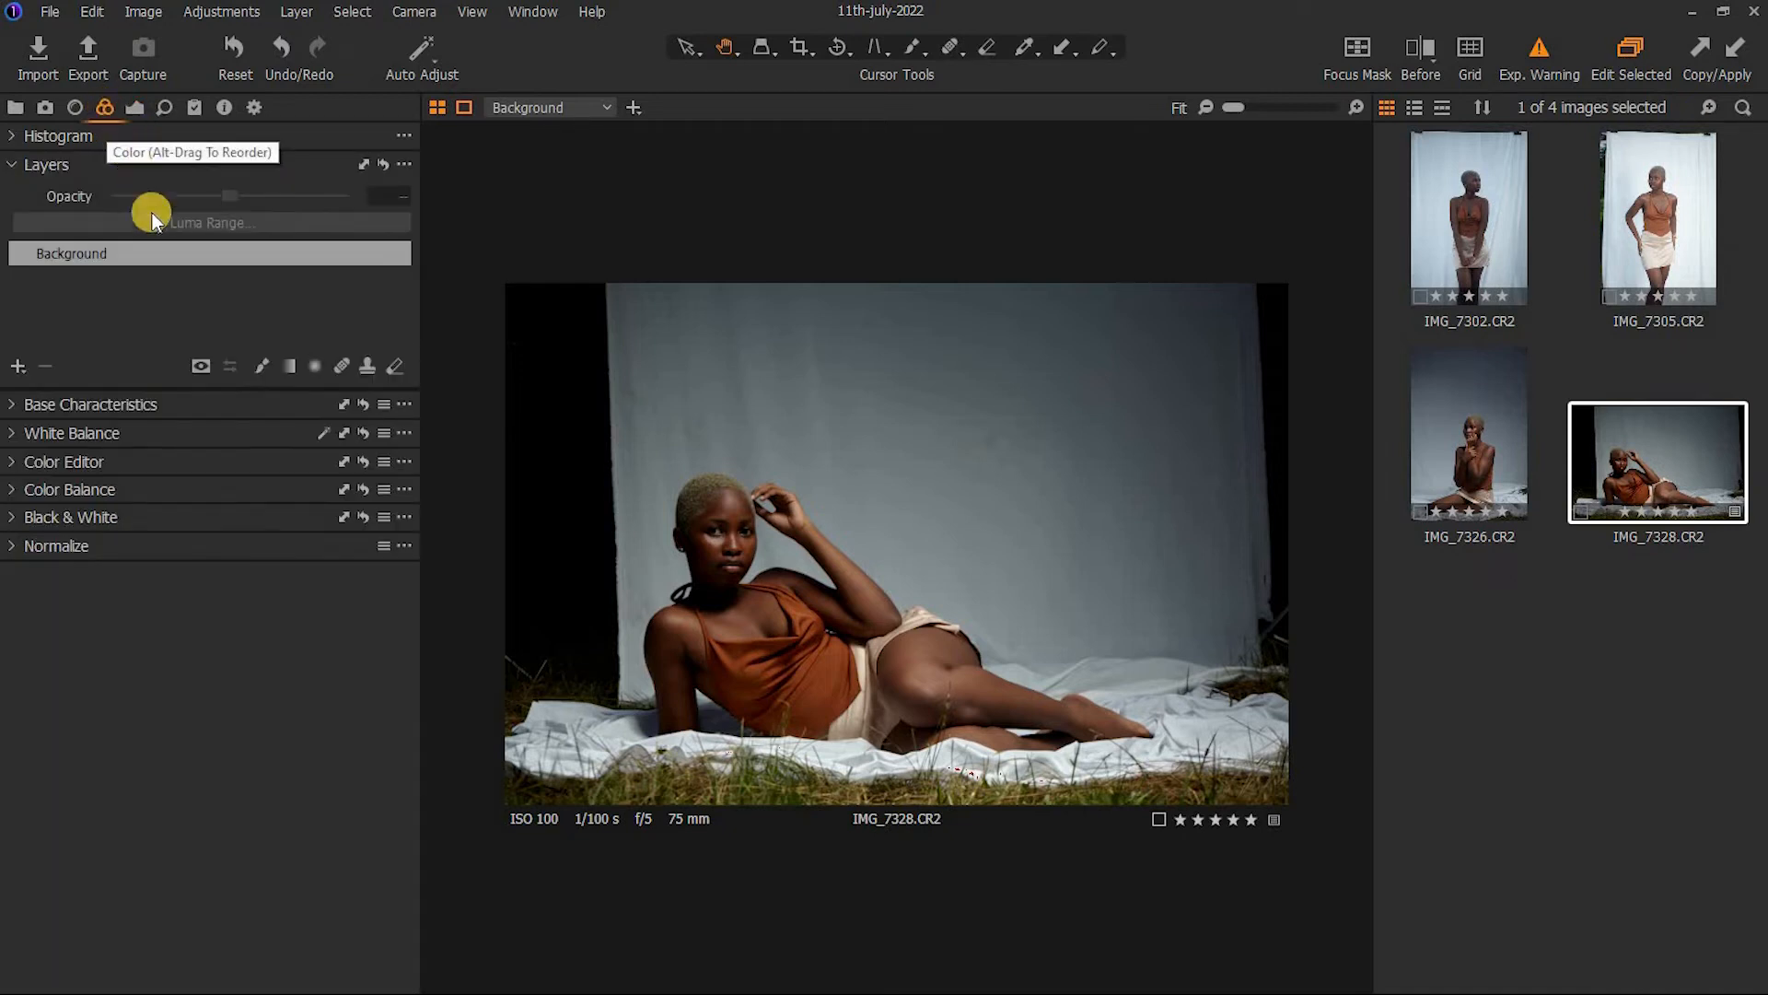
click(16, 494)
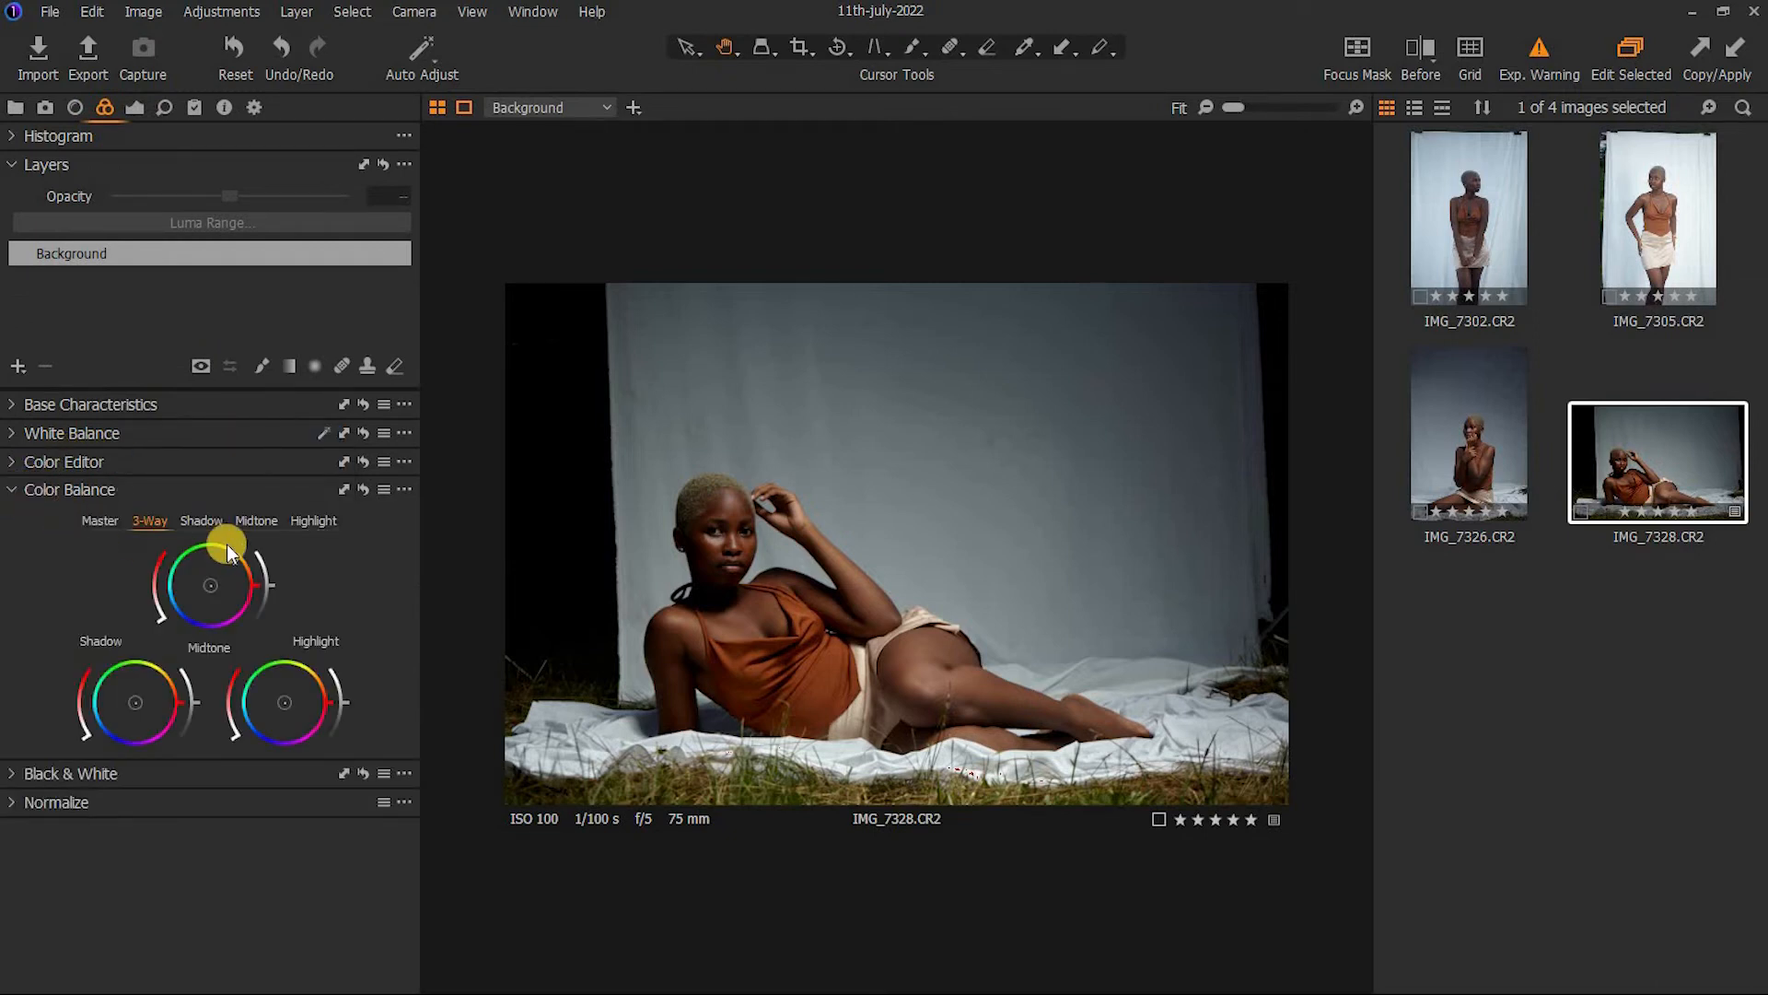
click(297, 519)
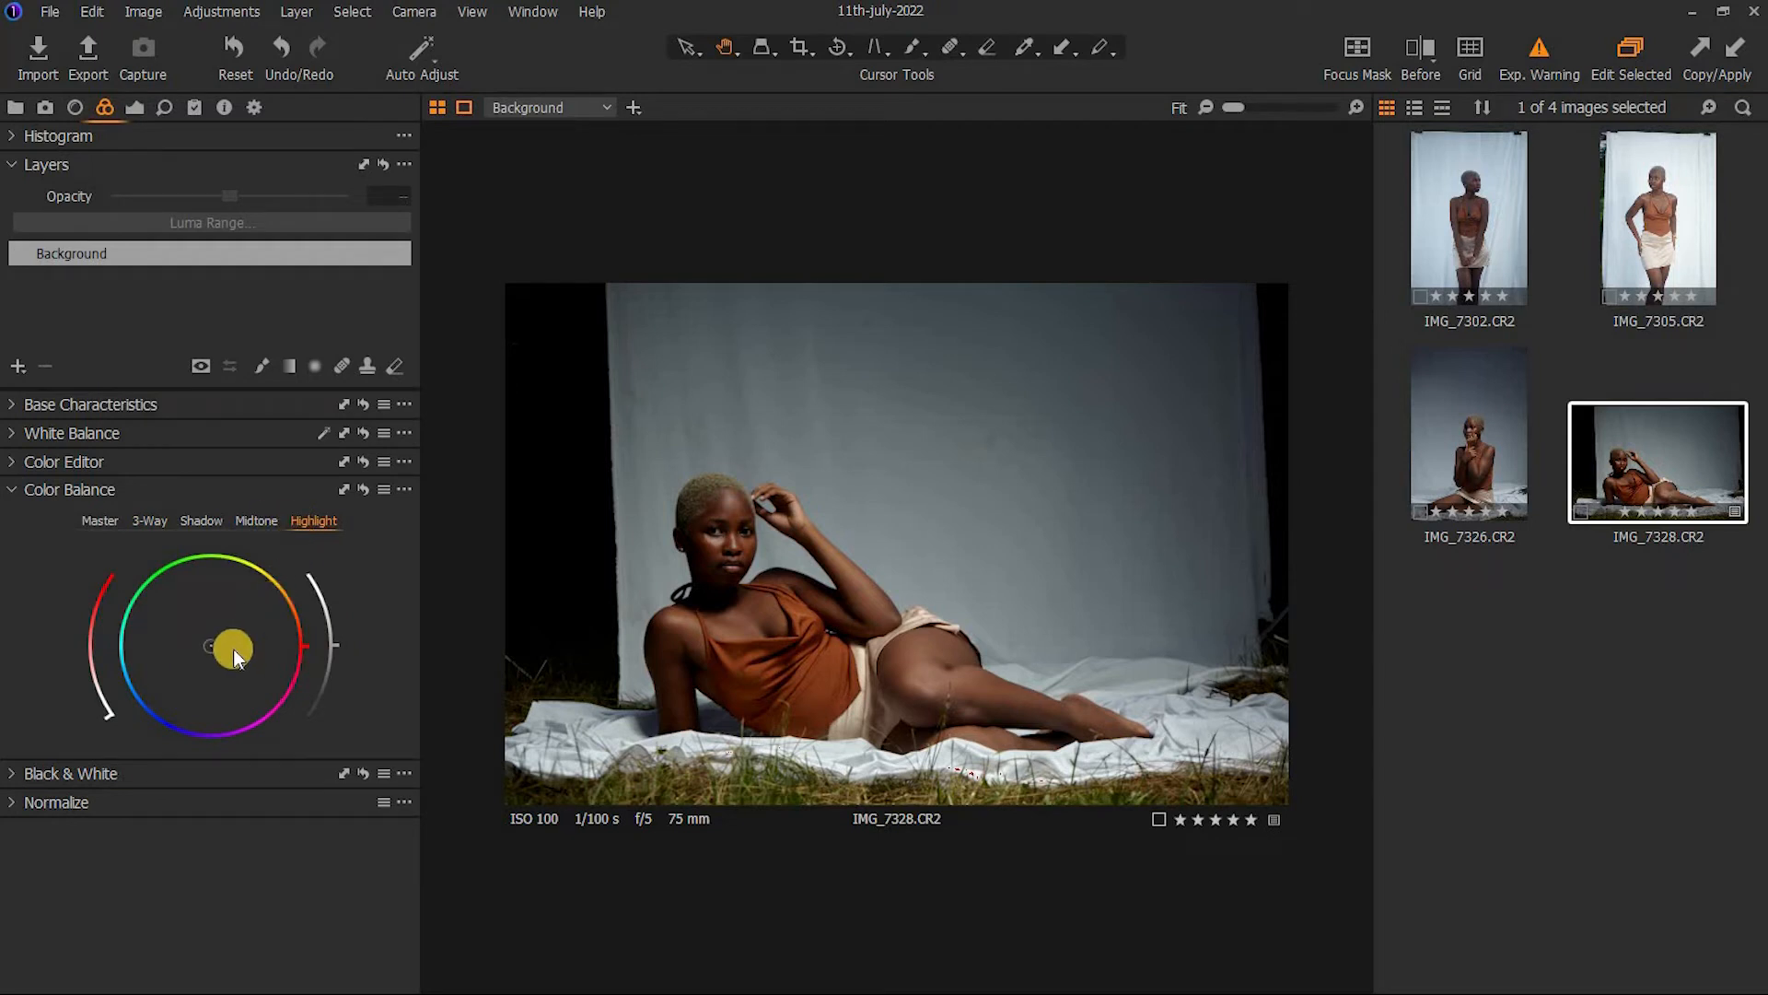
drag(207, 641, 178, 594)
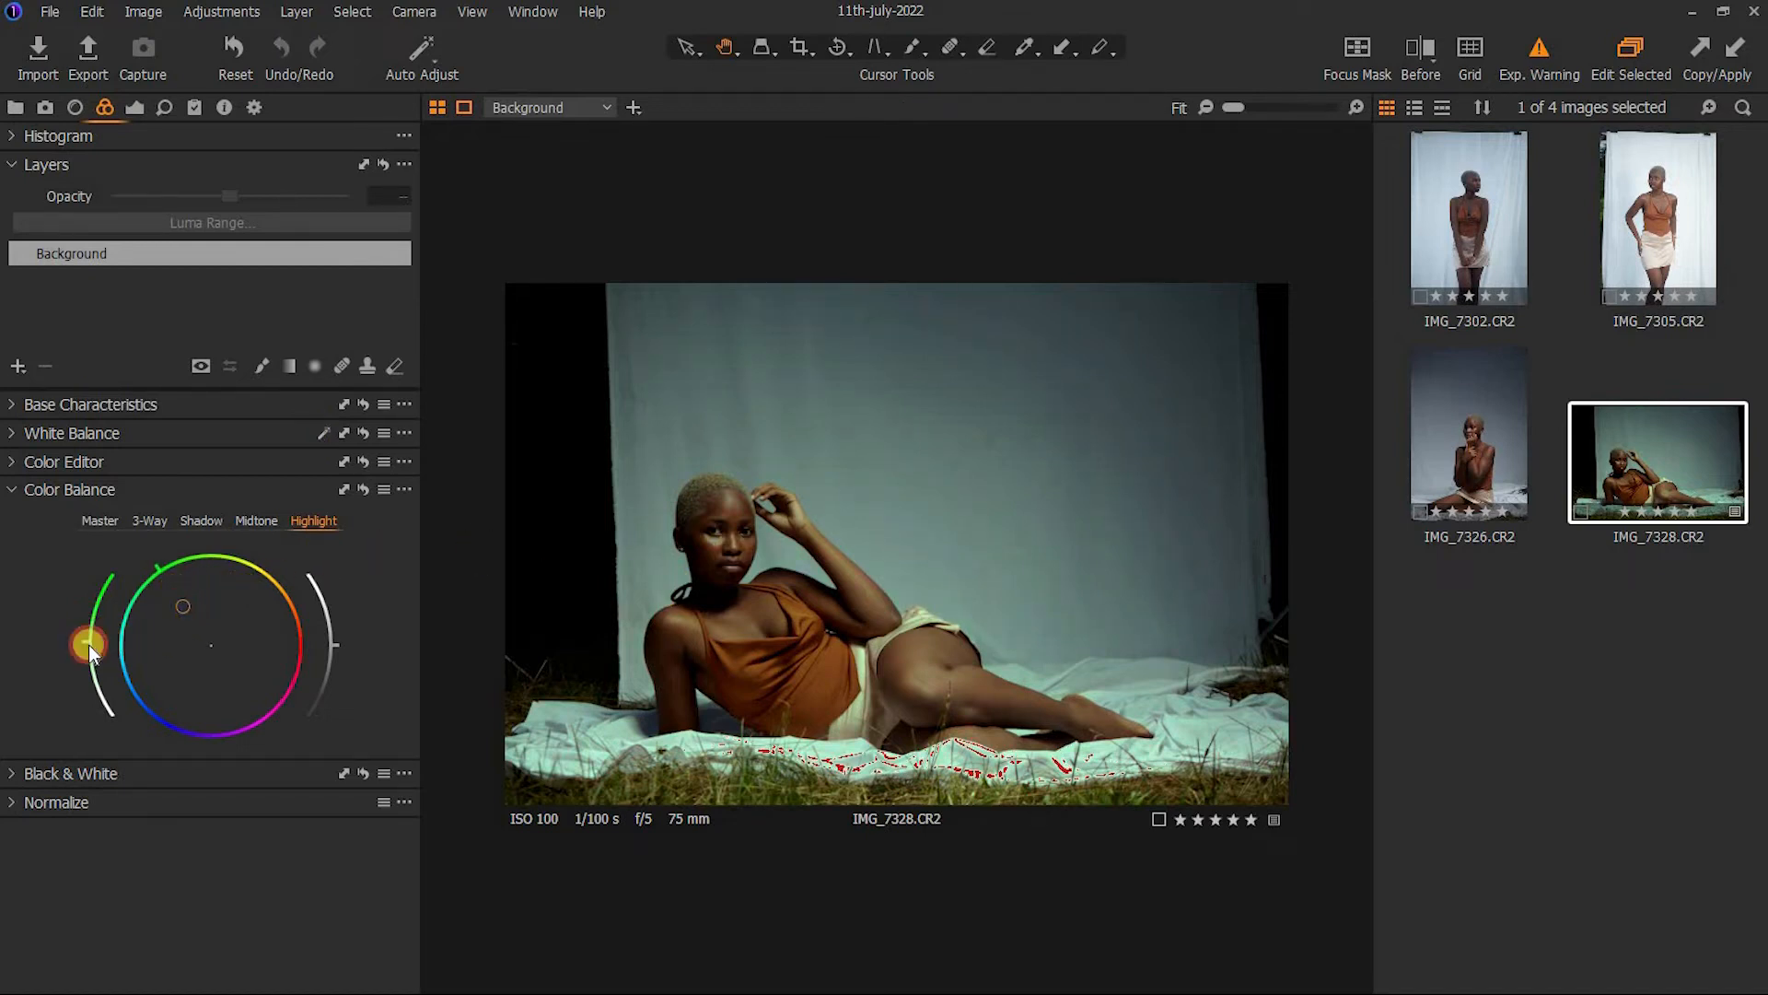
drag(90, 648, 100, 680)
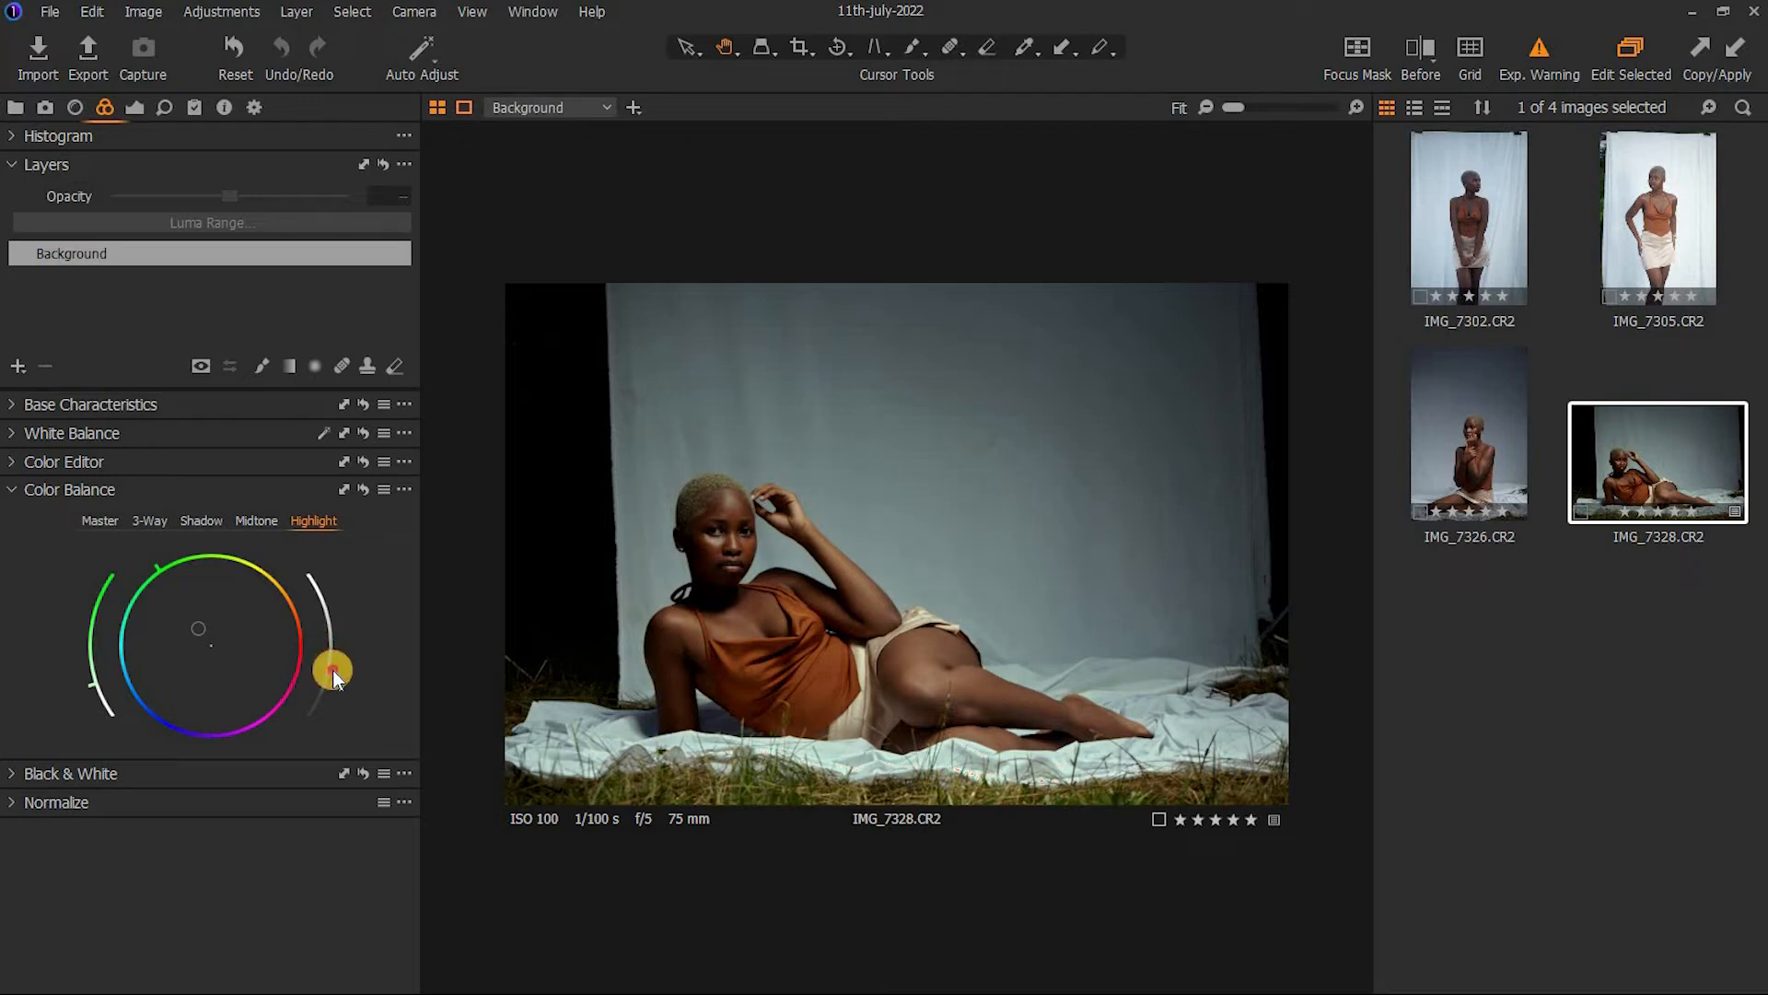
drag(201, 628, 207, 632)
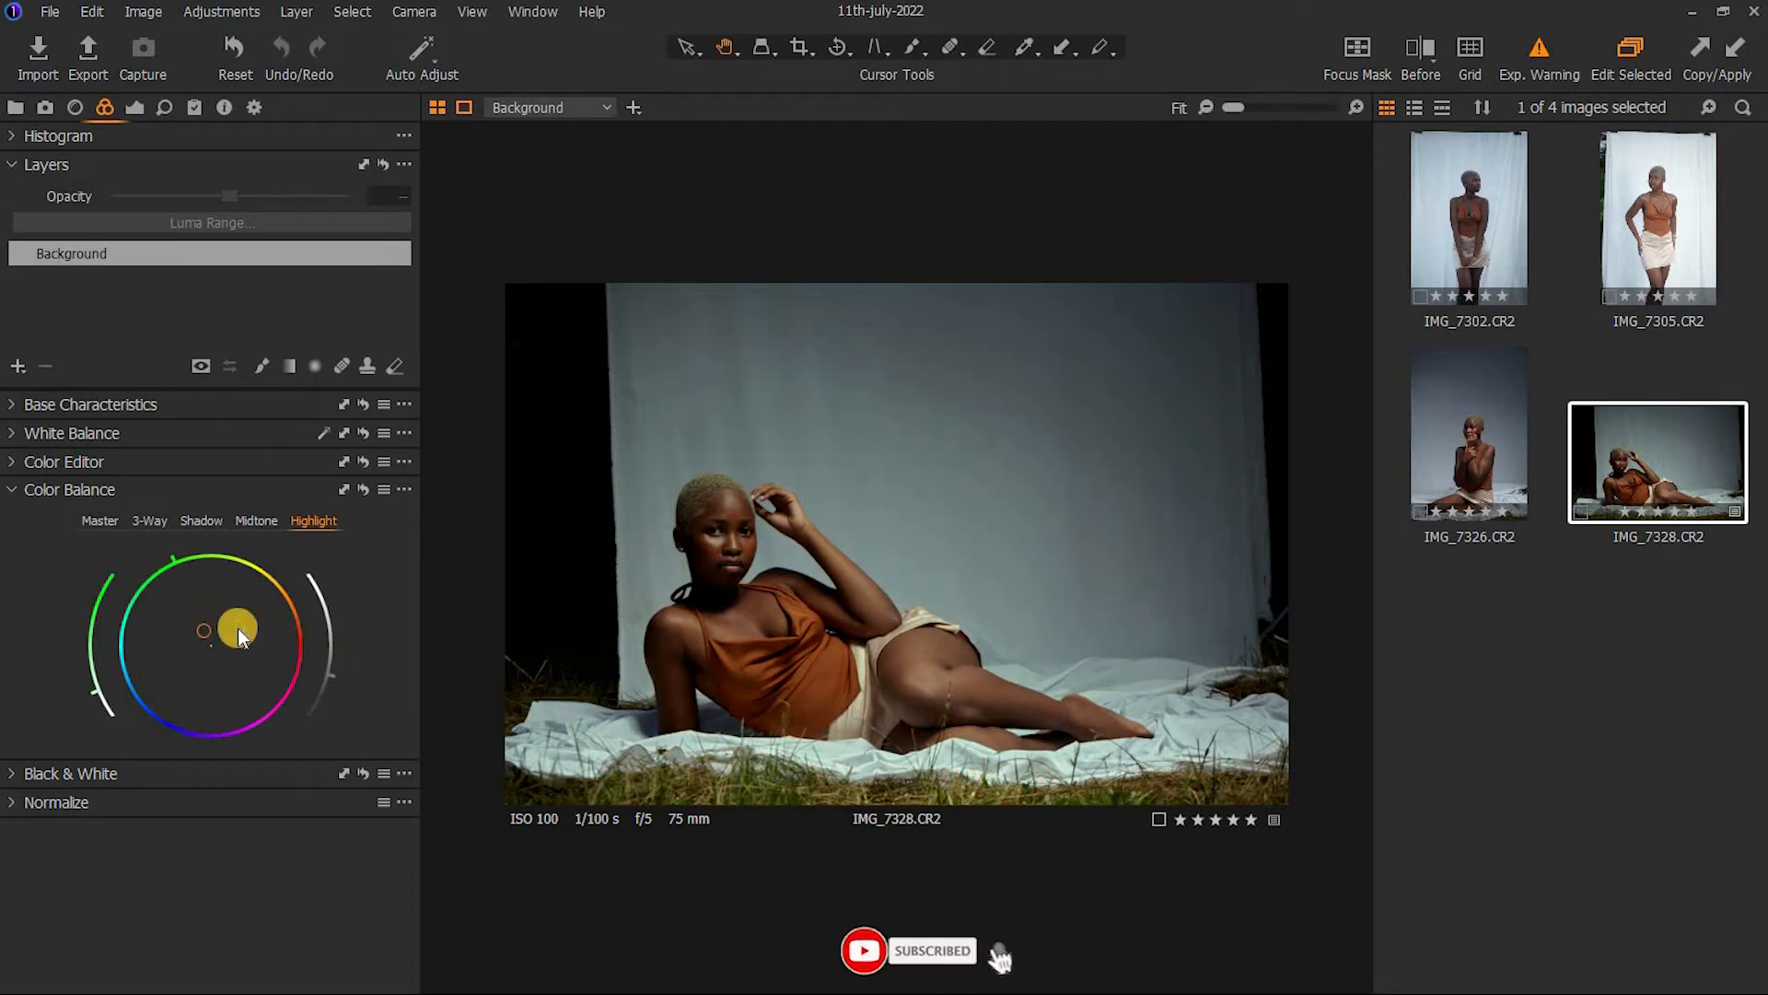
Compare the photo with its original in the before/after split view, and fine-tune the Color Balance highlight saturation and lightness
click(1421, 57)
mouse_move(900, 551)
mouse_down()
mouse_move(525, 544)
mouse_move(919, 545)
mouse_up()
drag(1236, 589, 525, 584)
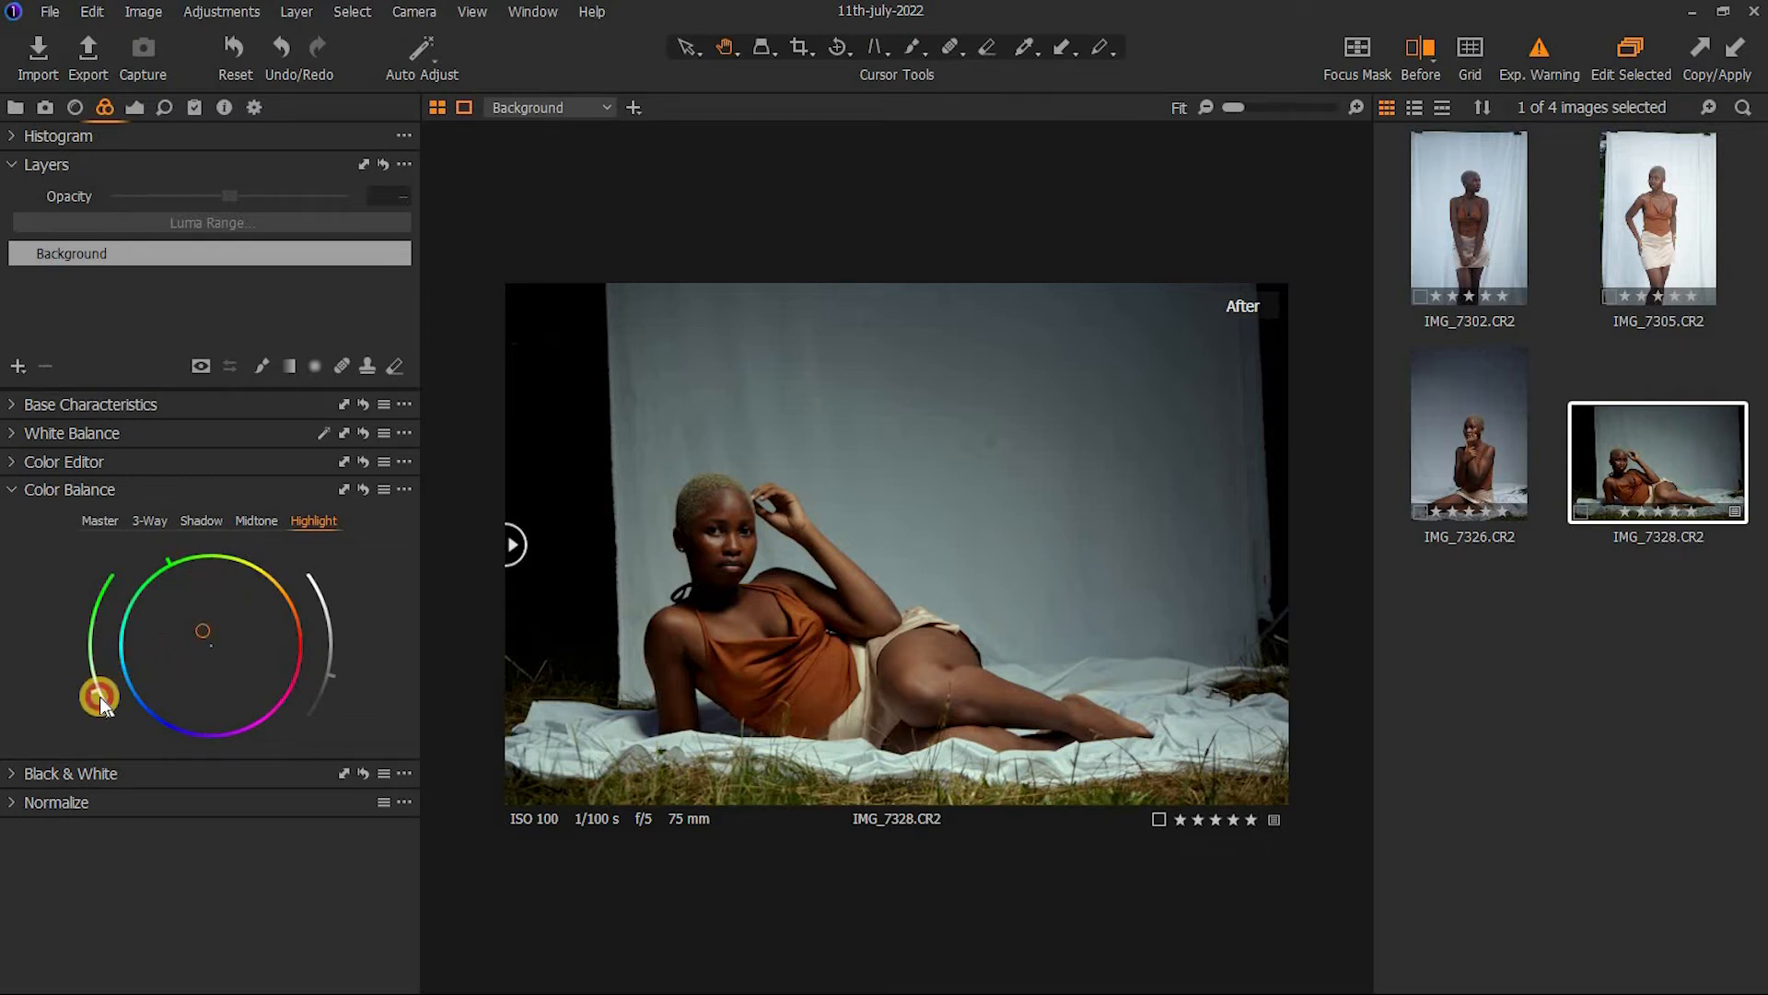
drag(96, 692, 100, 699)
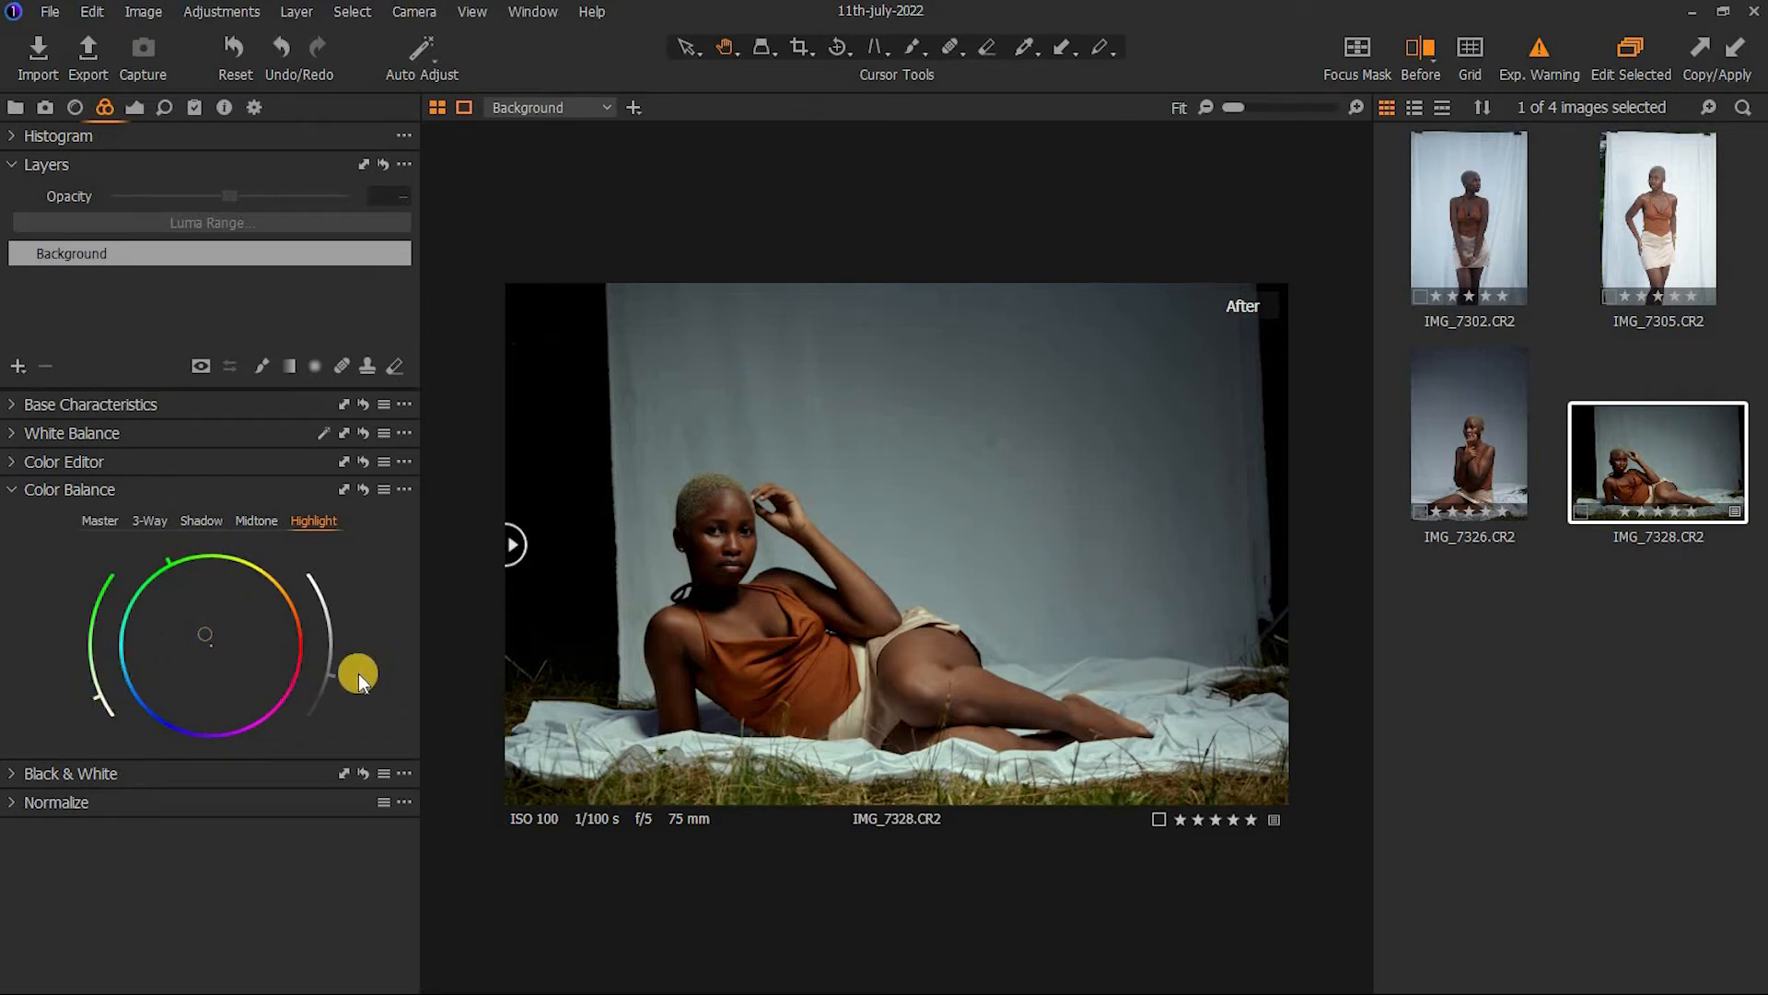
mouse_move(333, 666)
mouse_down()
mouse_move(333, 617)
mouse_move(332, 647)
mouse_up()
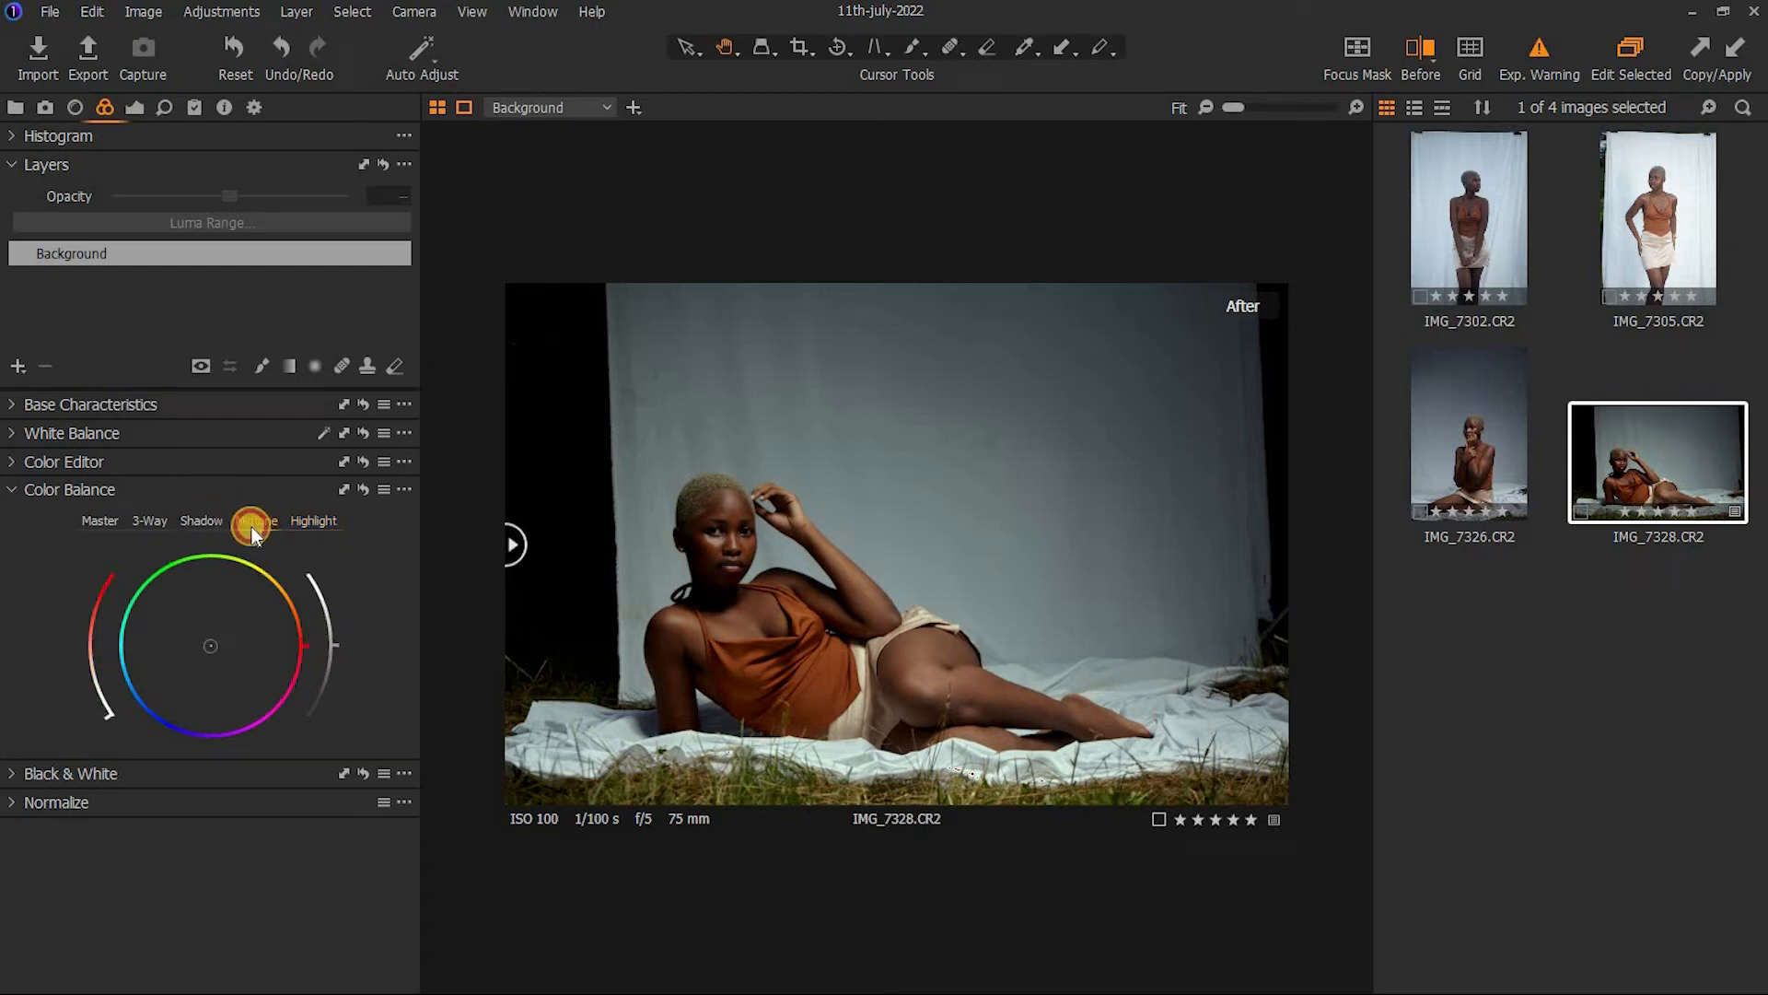
Tint the Color Balance midtones yellow-orange and reduce the tint to a low saturation
drag(308, 643, 284, 589)
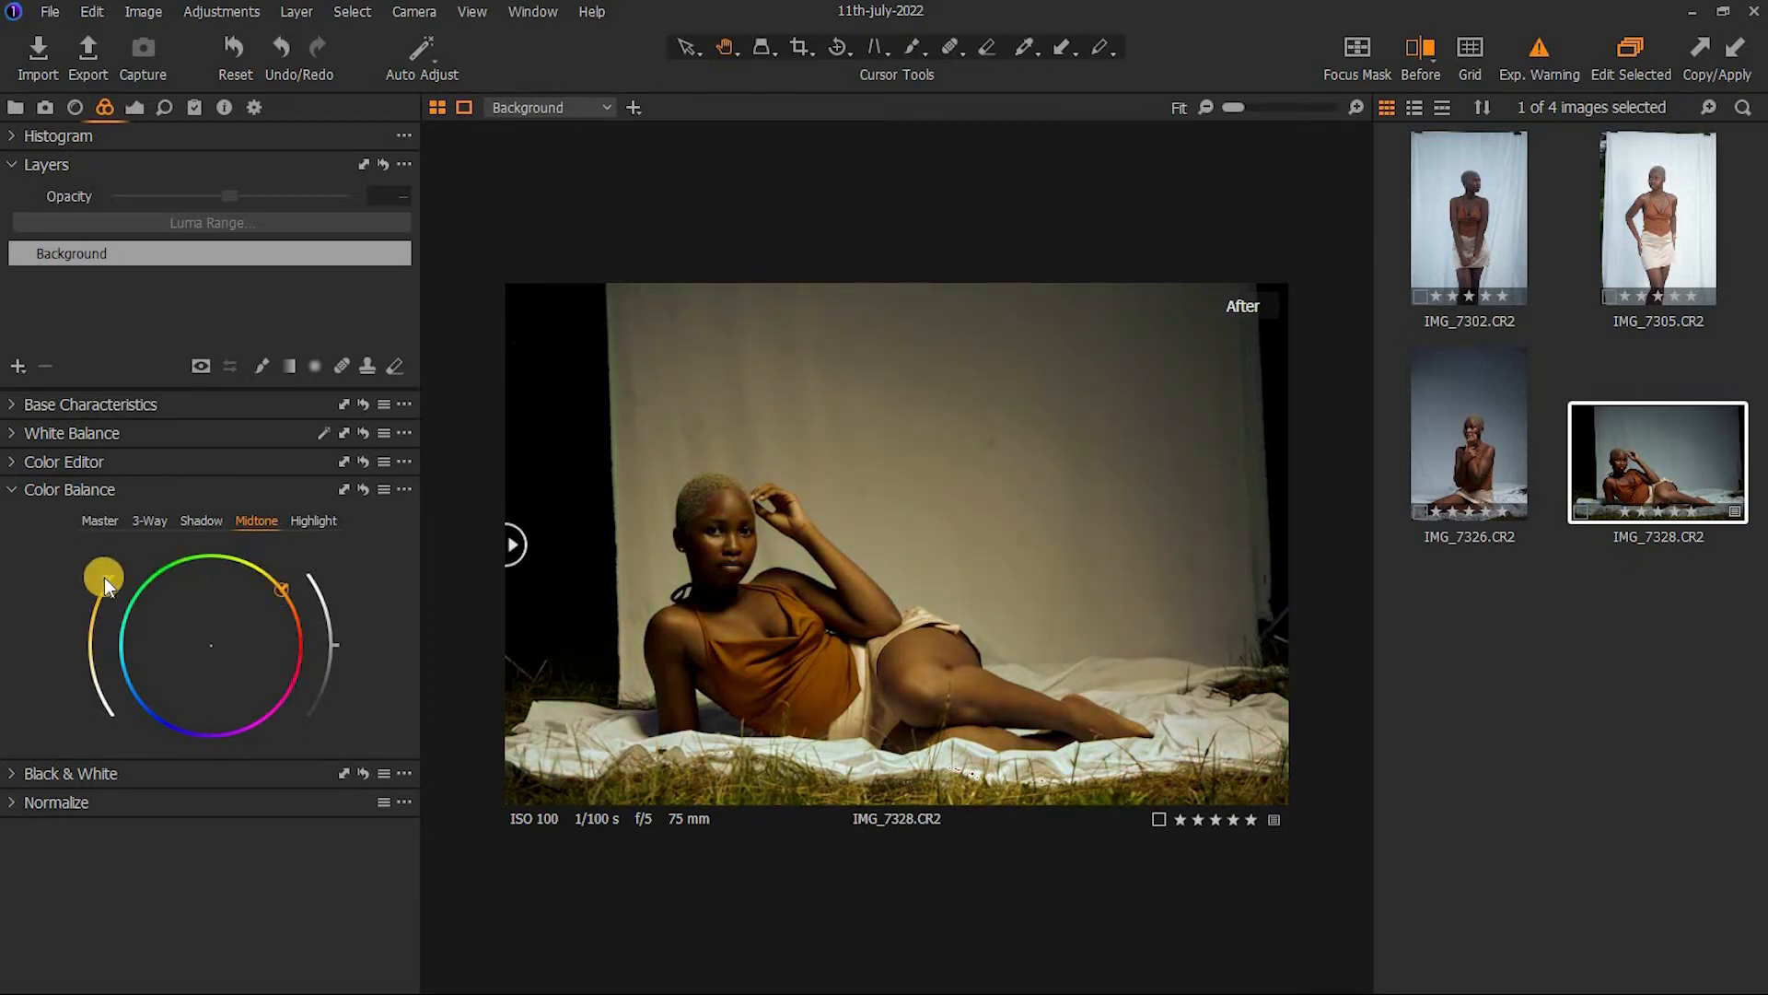
drag(107, 577, 101, 690)
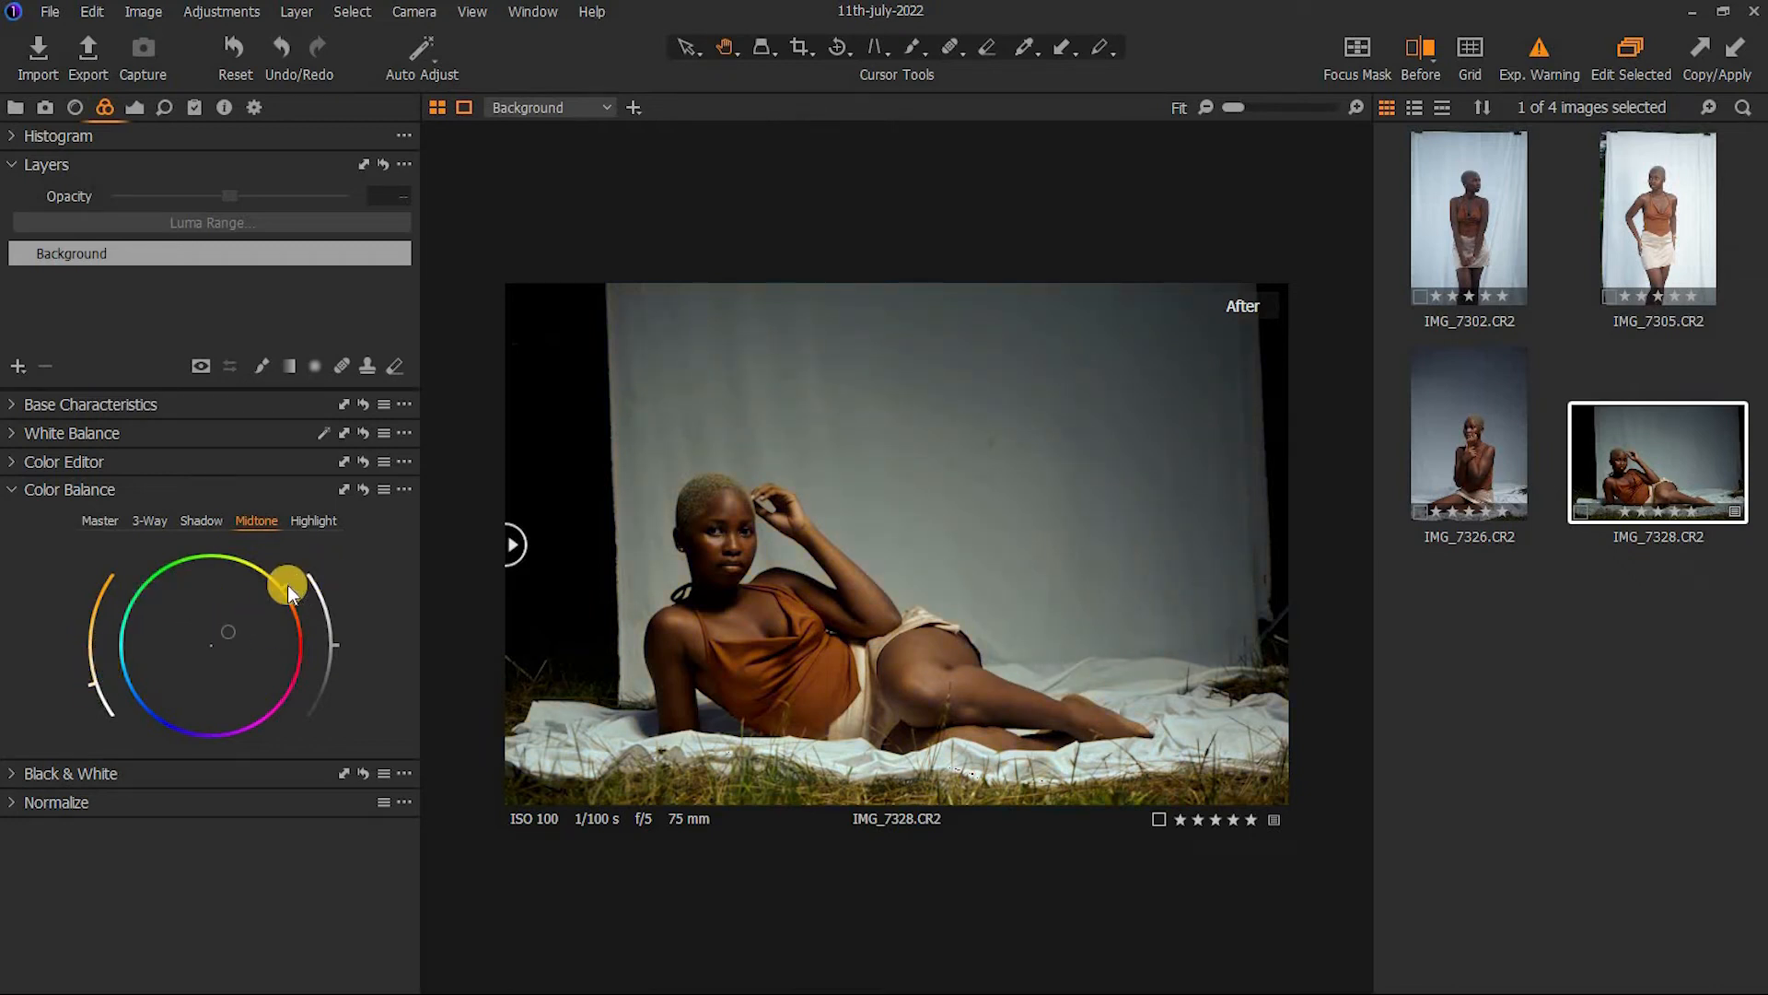
mouse_move(284, 581)
mouse_down()
mouse_move(243, 636)
mouse_move(272, 572)
mouse_up()
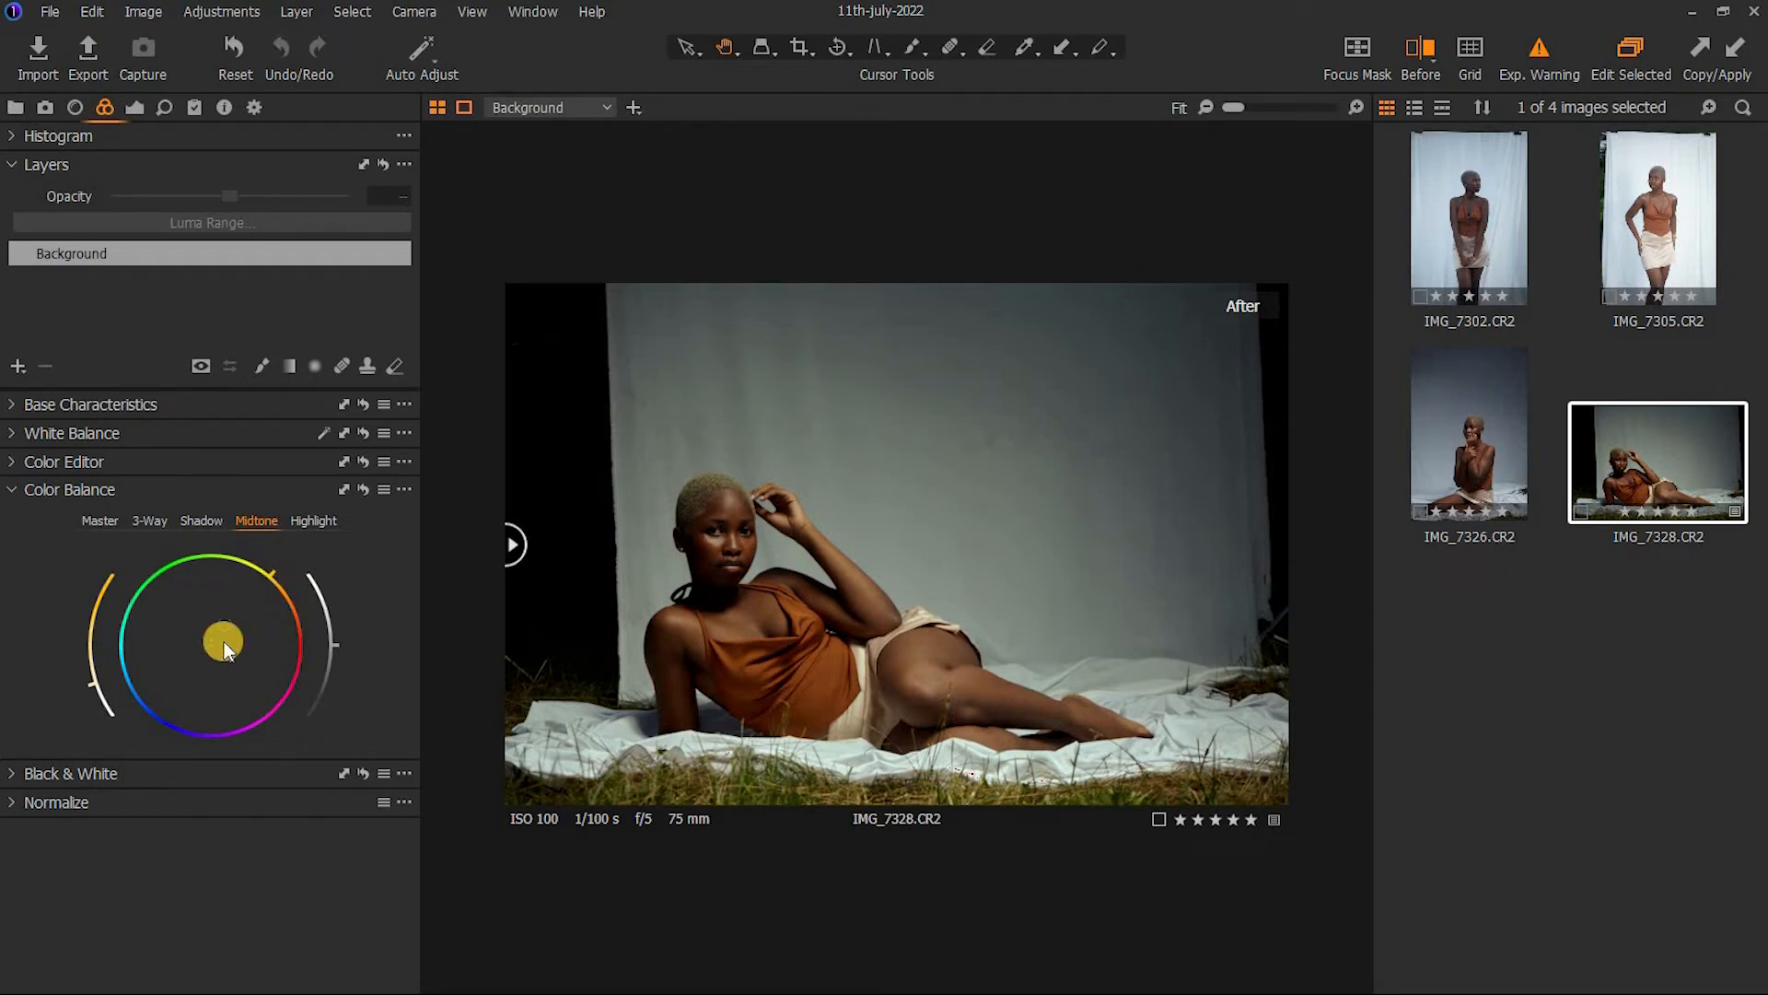
drag(92, 682, 96, 691)
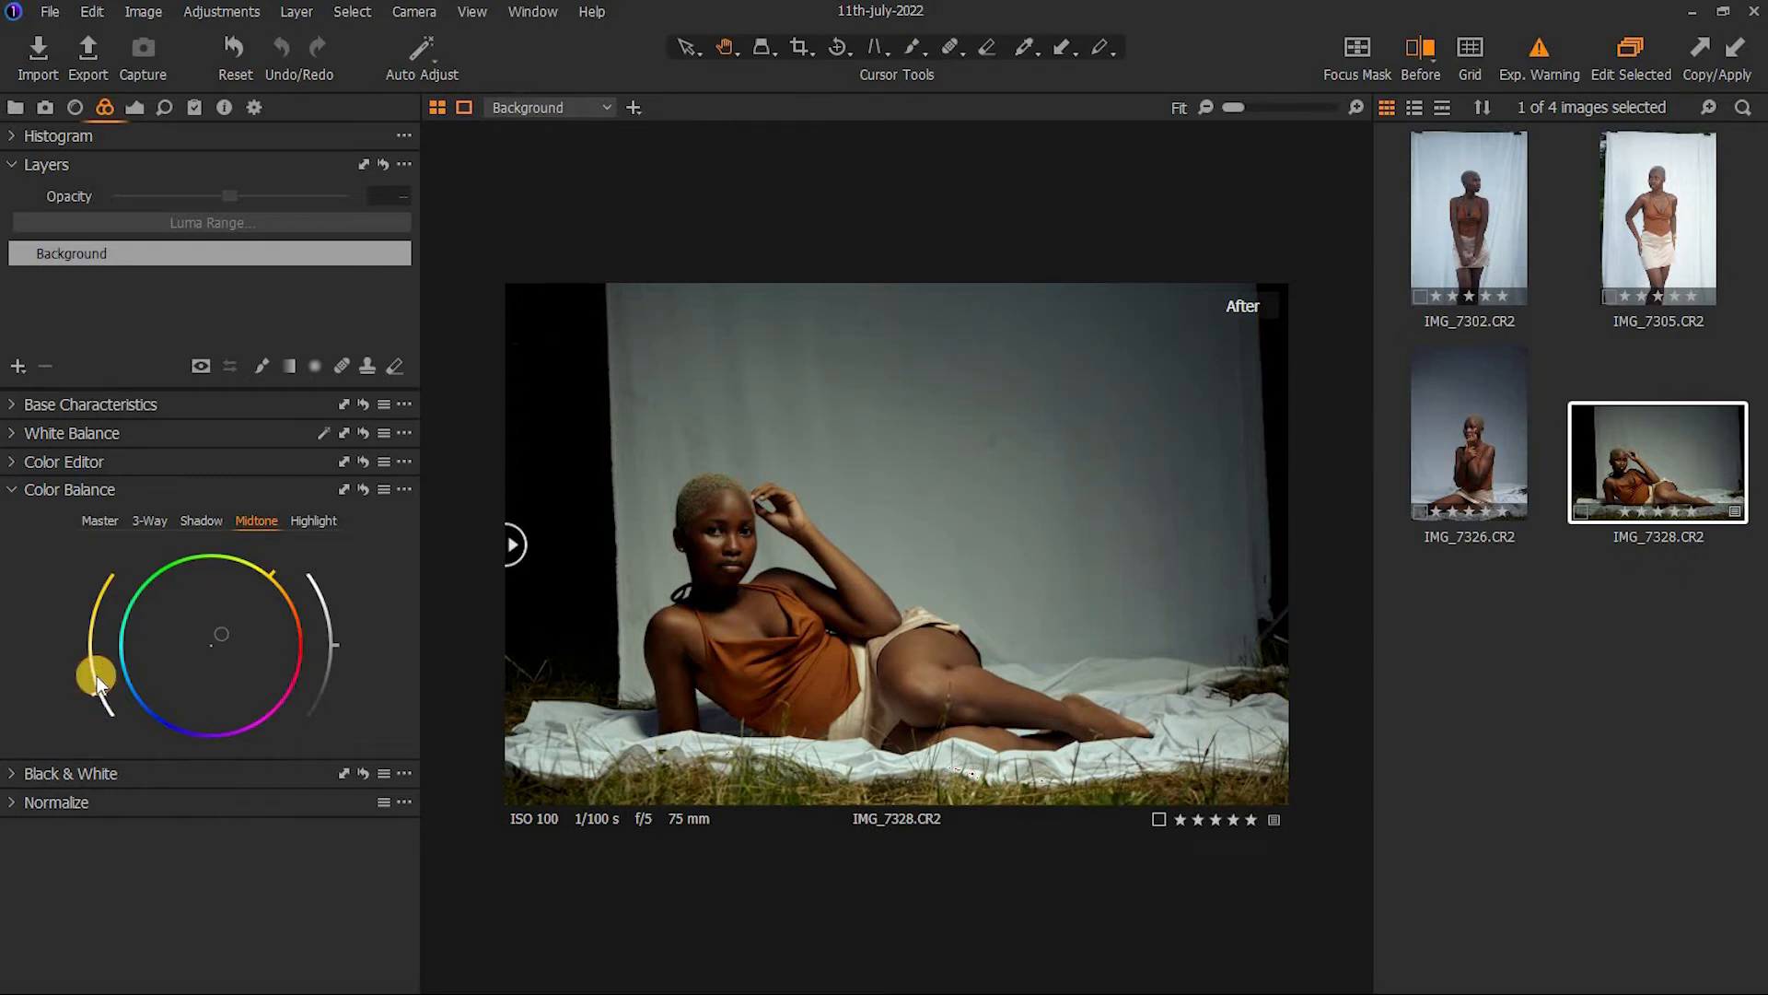
Tint the Color Balance shadows orange-red at low saturation, and check the result against the original with the split slider
click(202, 523)
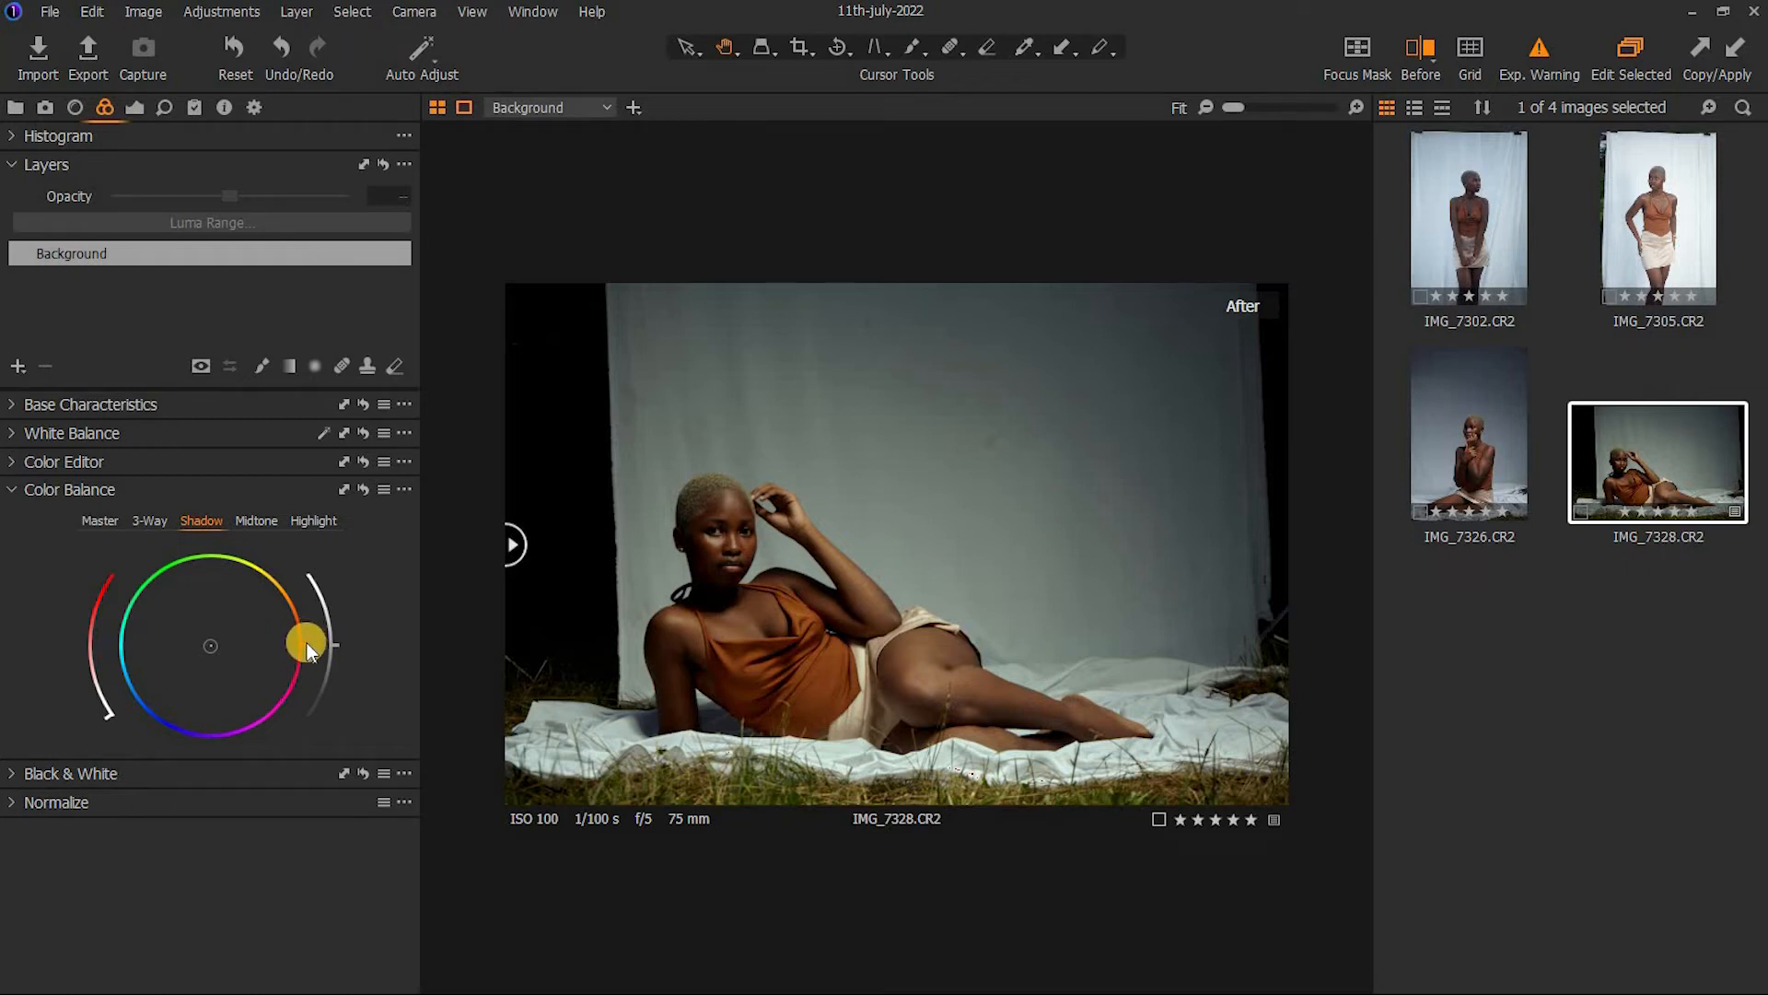
drag(307, 643, 258, 659)
click(93, 649)
drag(92, 649, 113, 700)
drag(305, 671, 99, 693)
drag(523, 519, 485, 623)
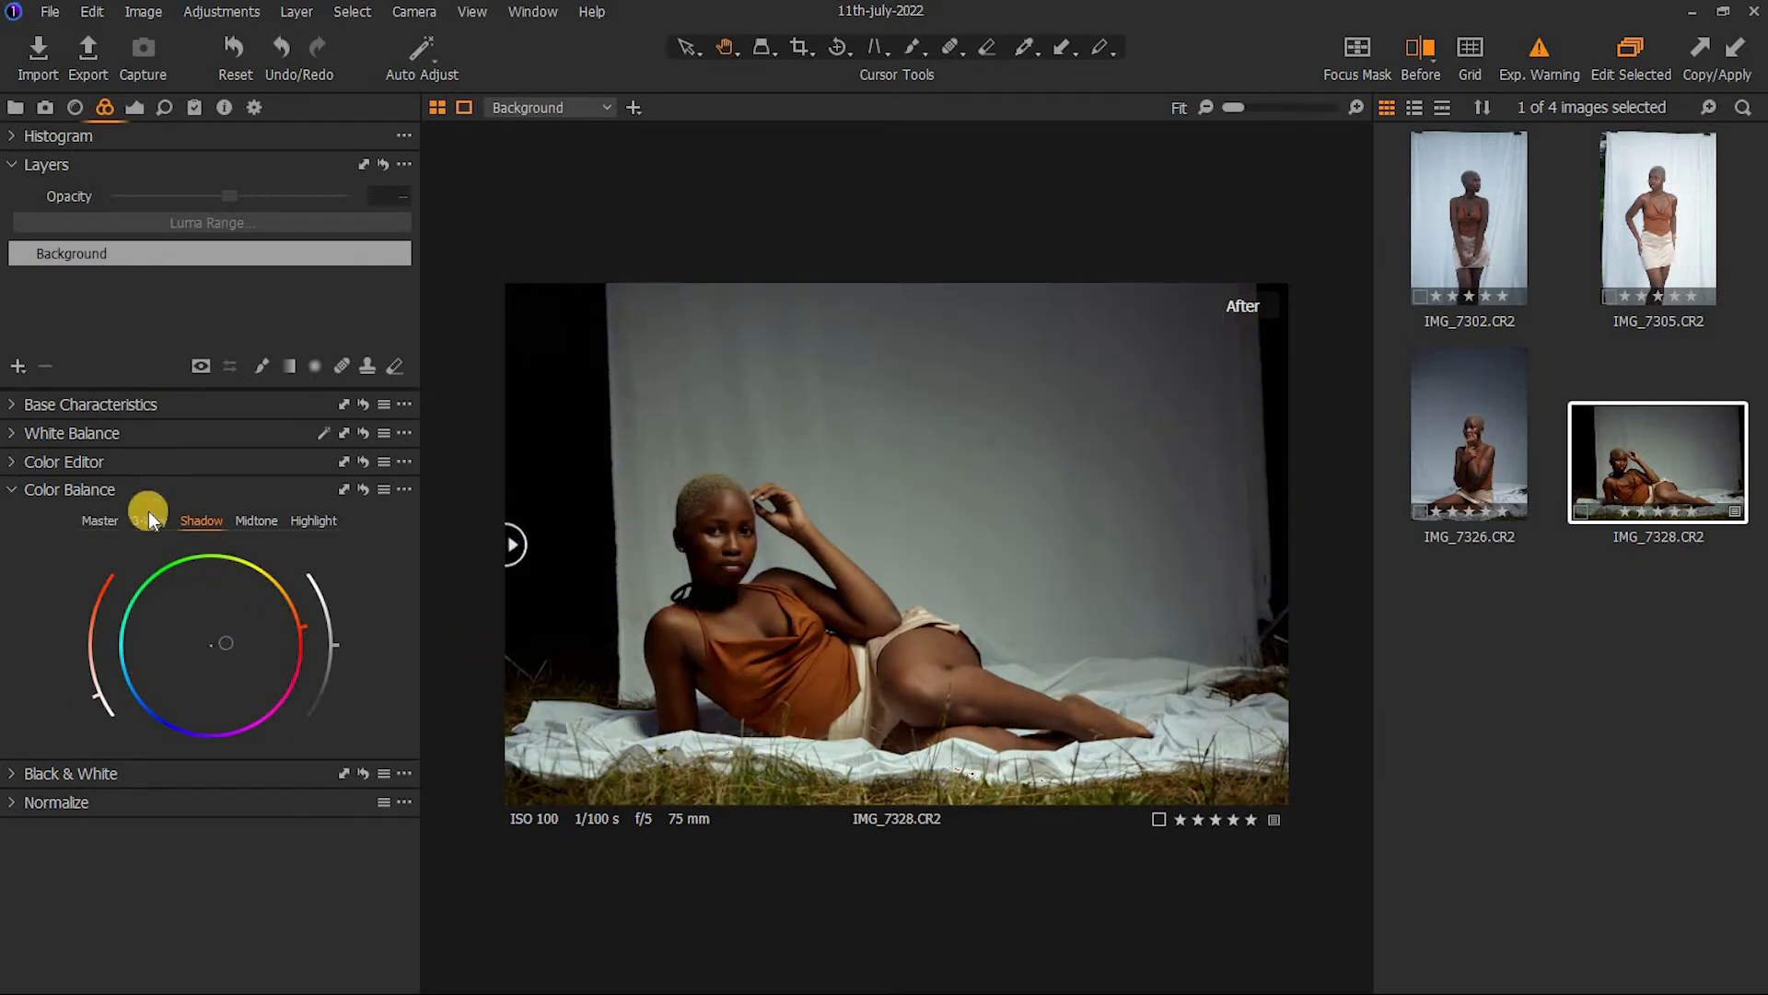
Swap Color Balance for the Color Editor's Skin Tone mode and sample the skin tone from the model's forehead
click(17, 489)
click(13, 464)
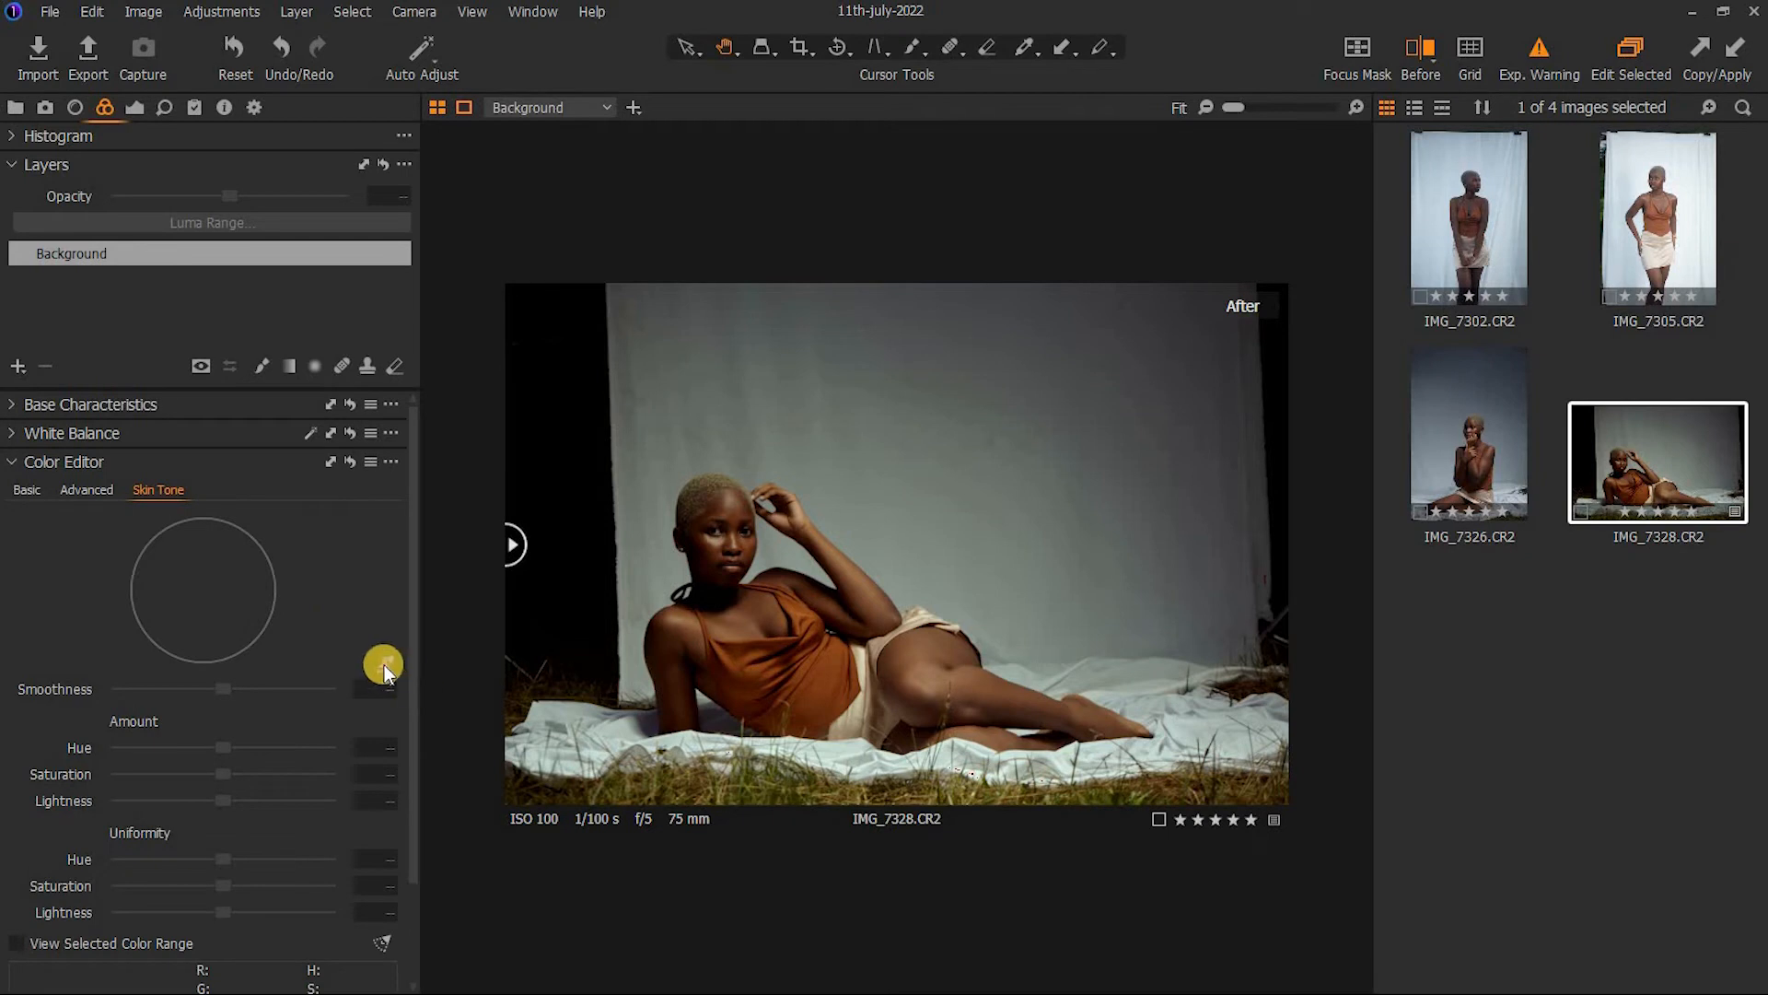
click(385, 664)
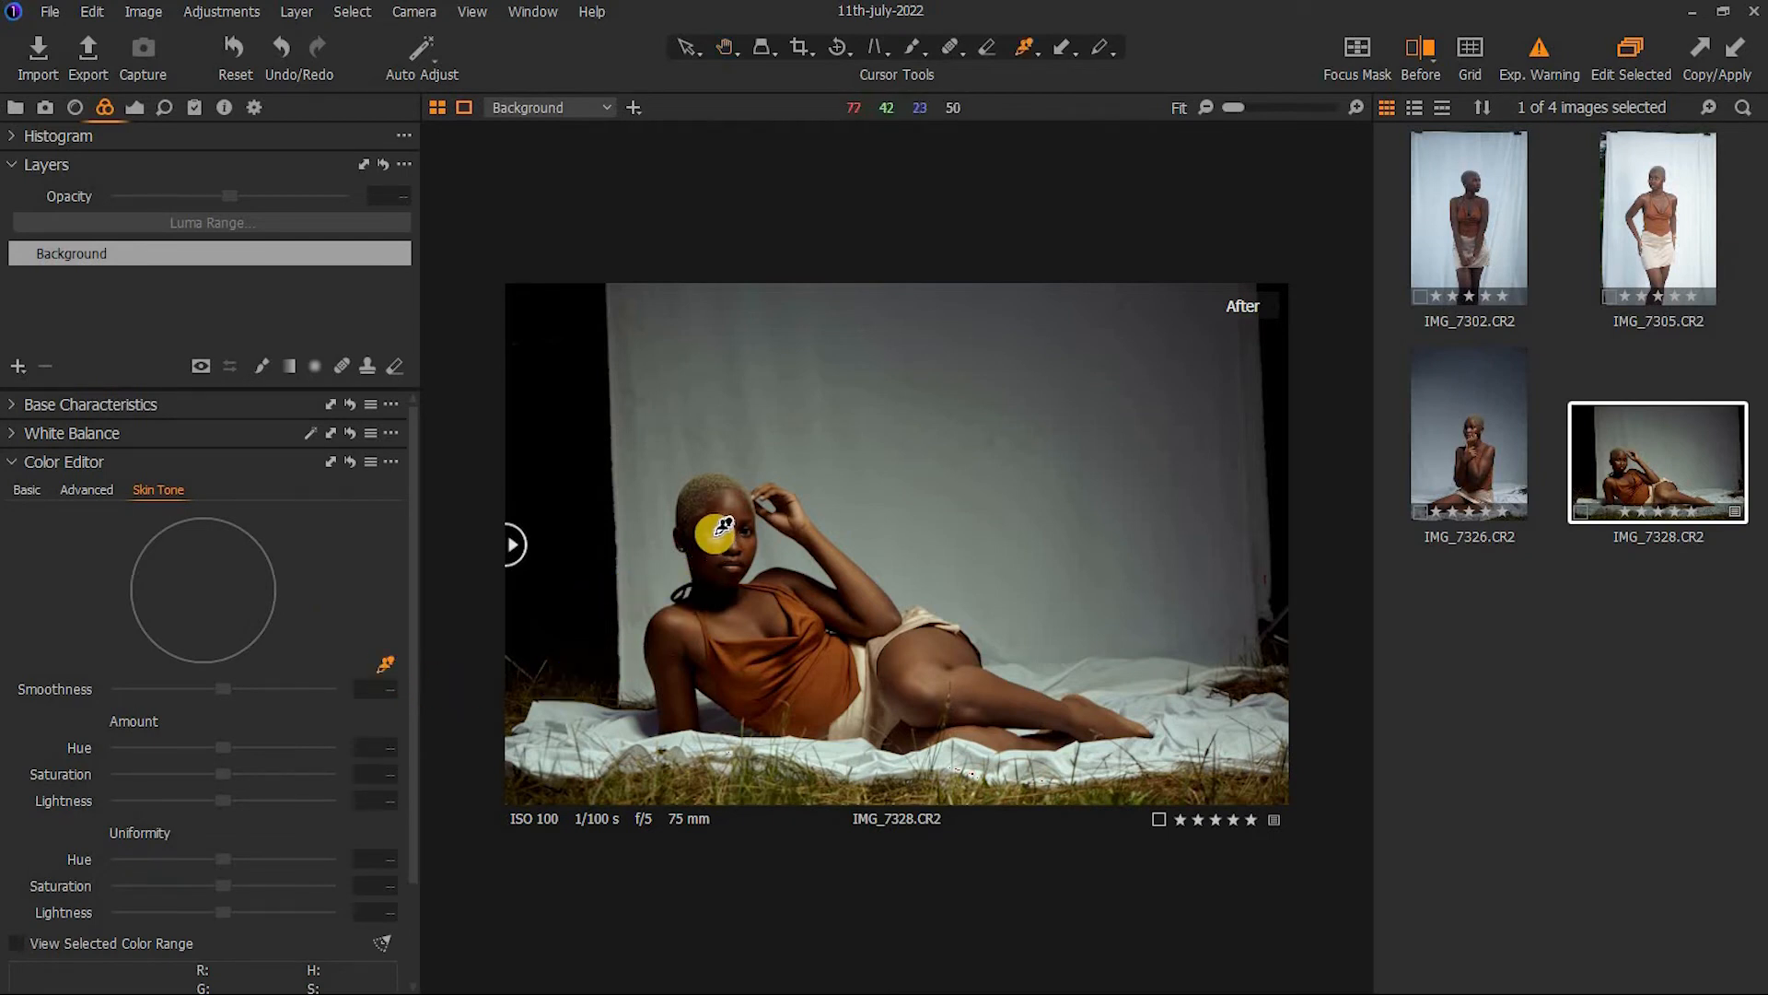
scroll(732, 518, up, 1)
scroll(703, 529, up, 1)
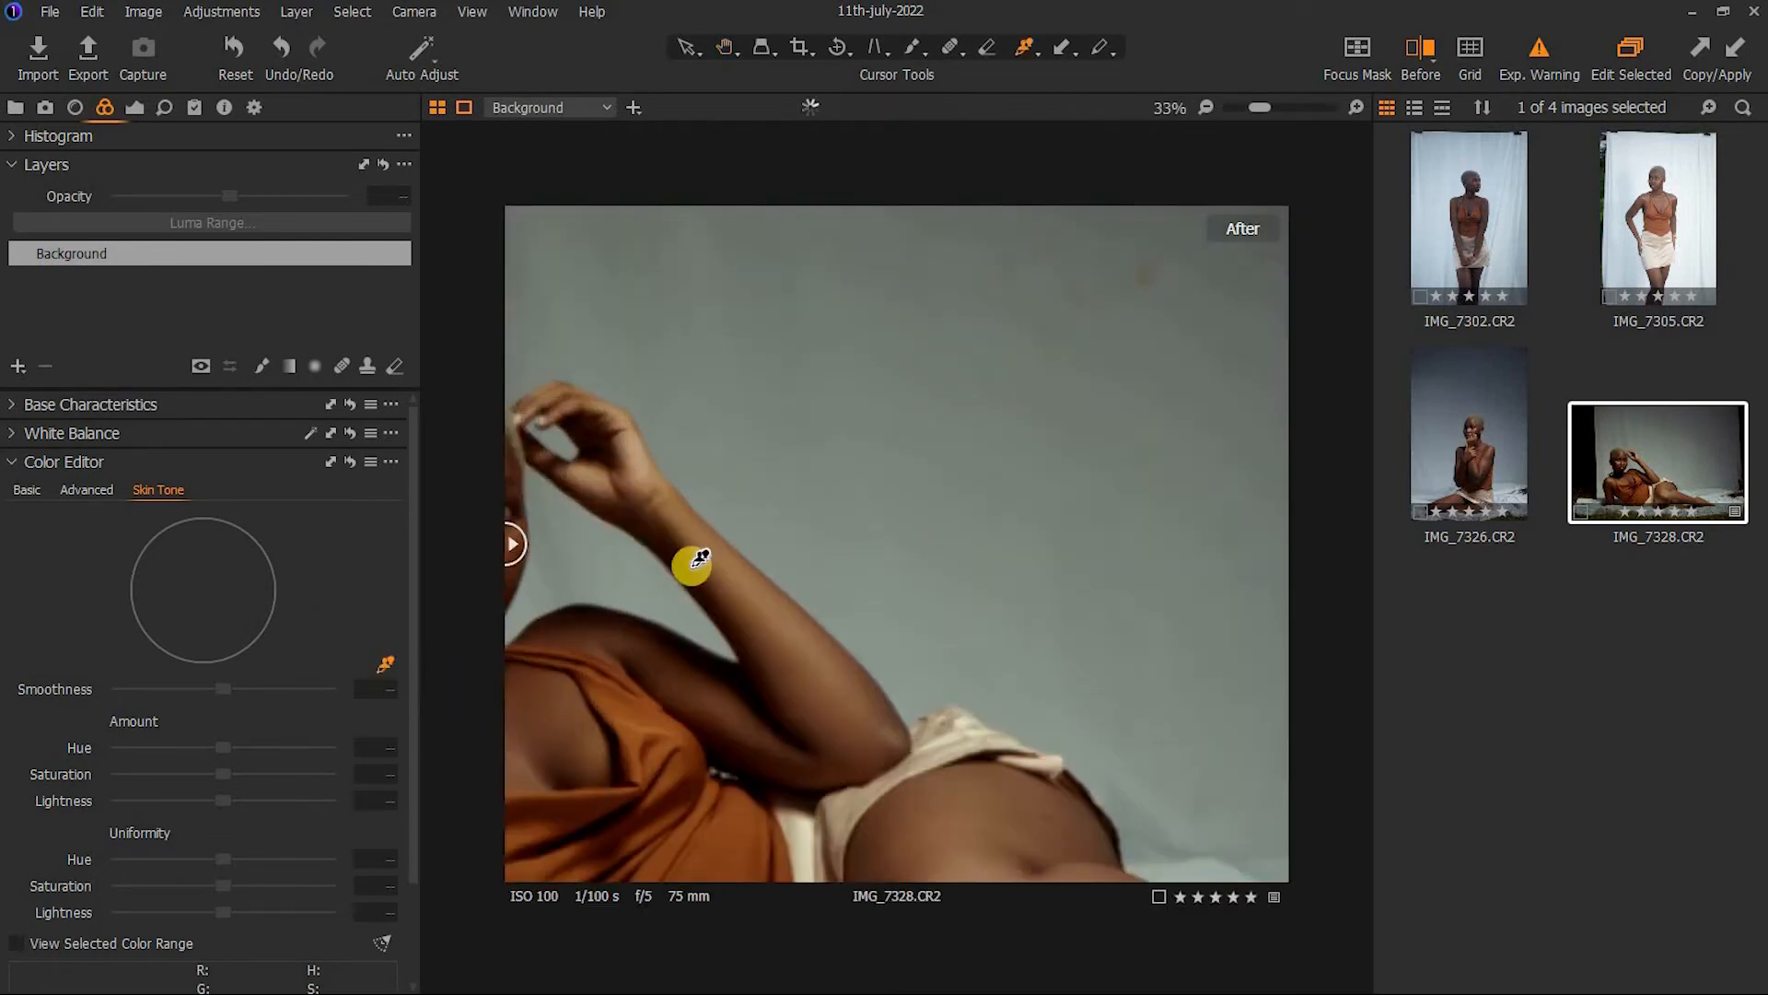
key(space)
drag(647, 596, 594, 606)
drag(603, 597, 600, 596)
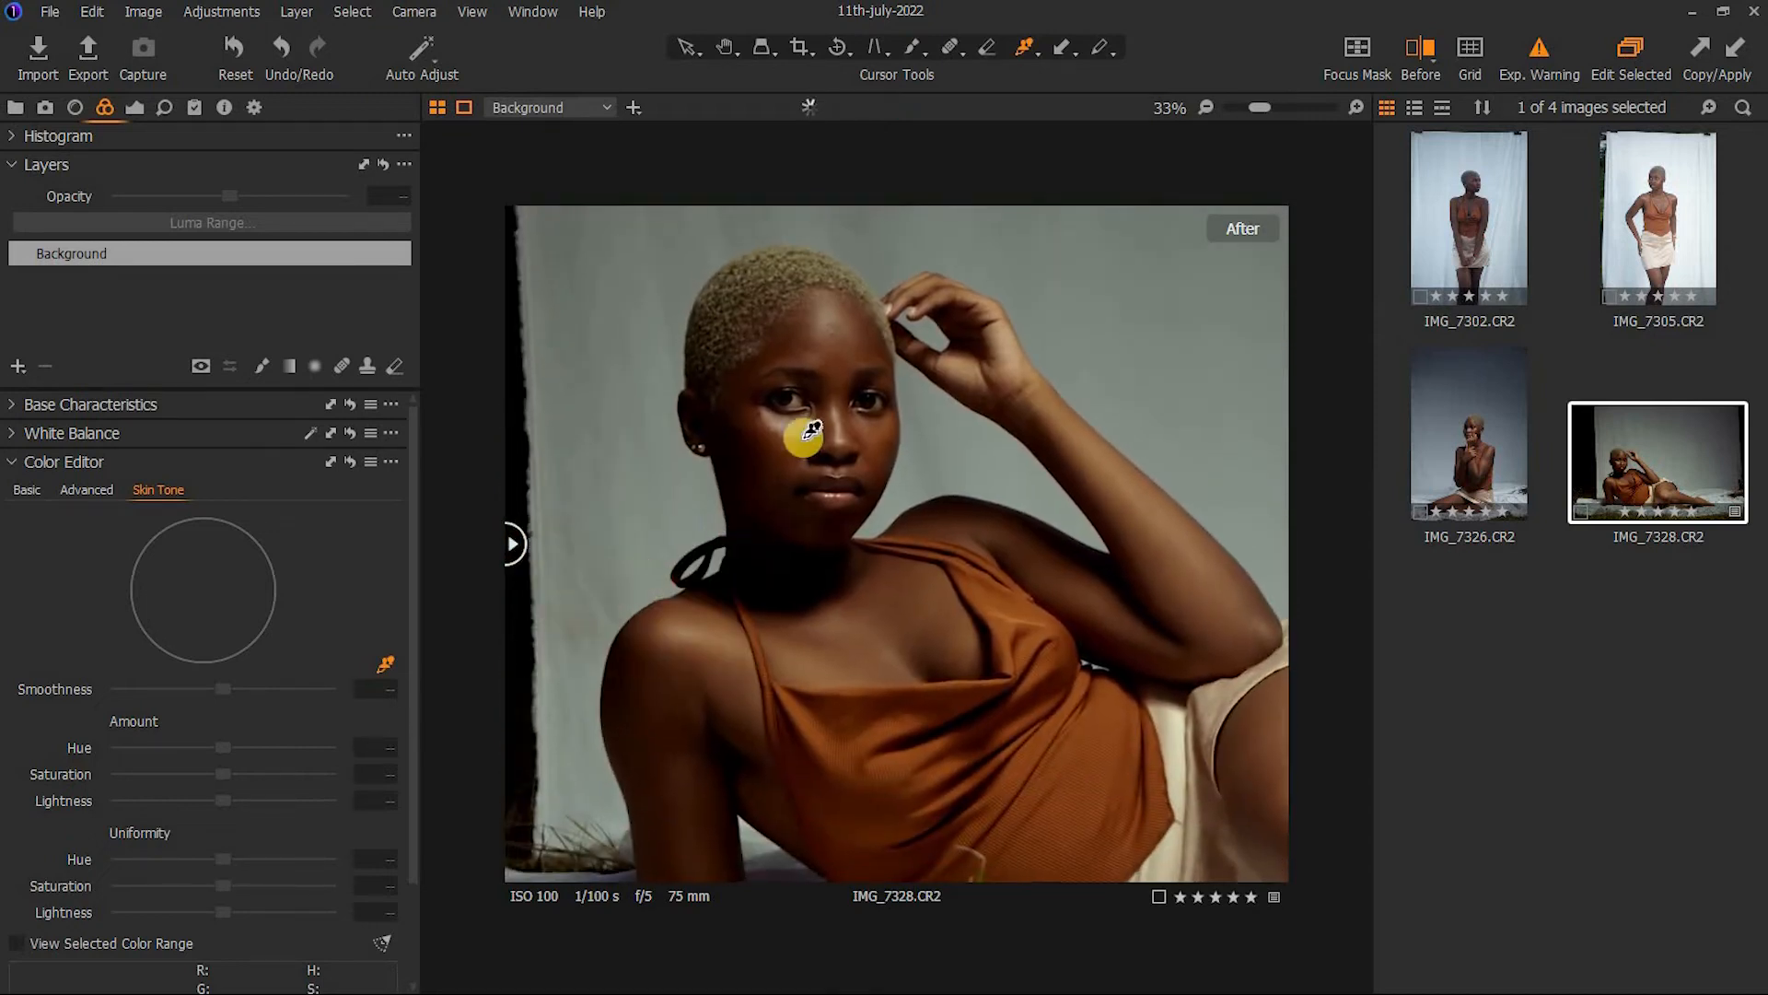
click(842, 349)
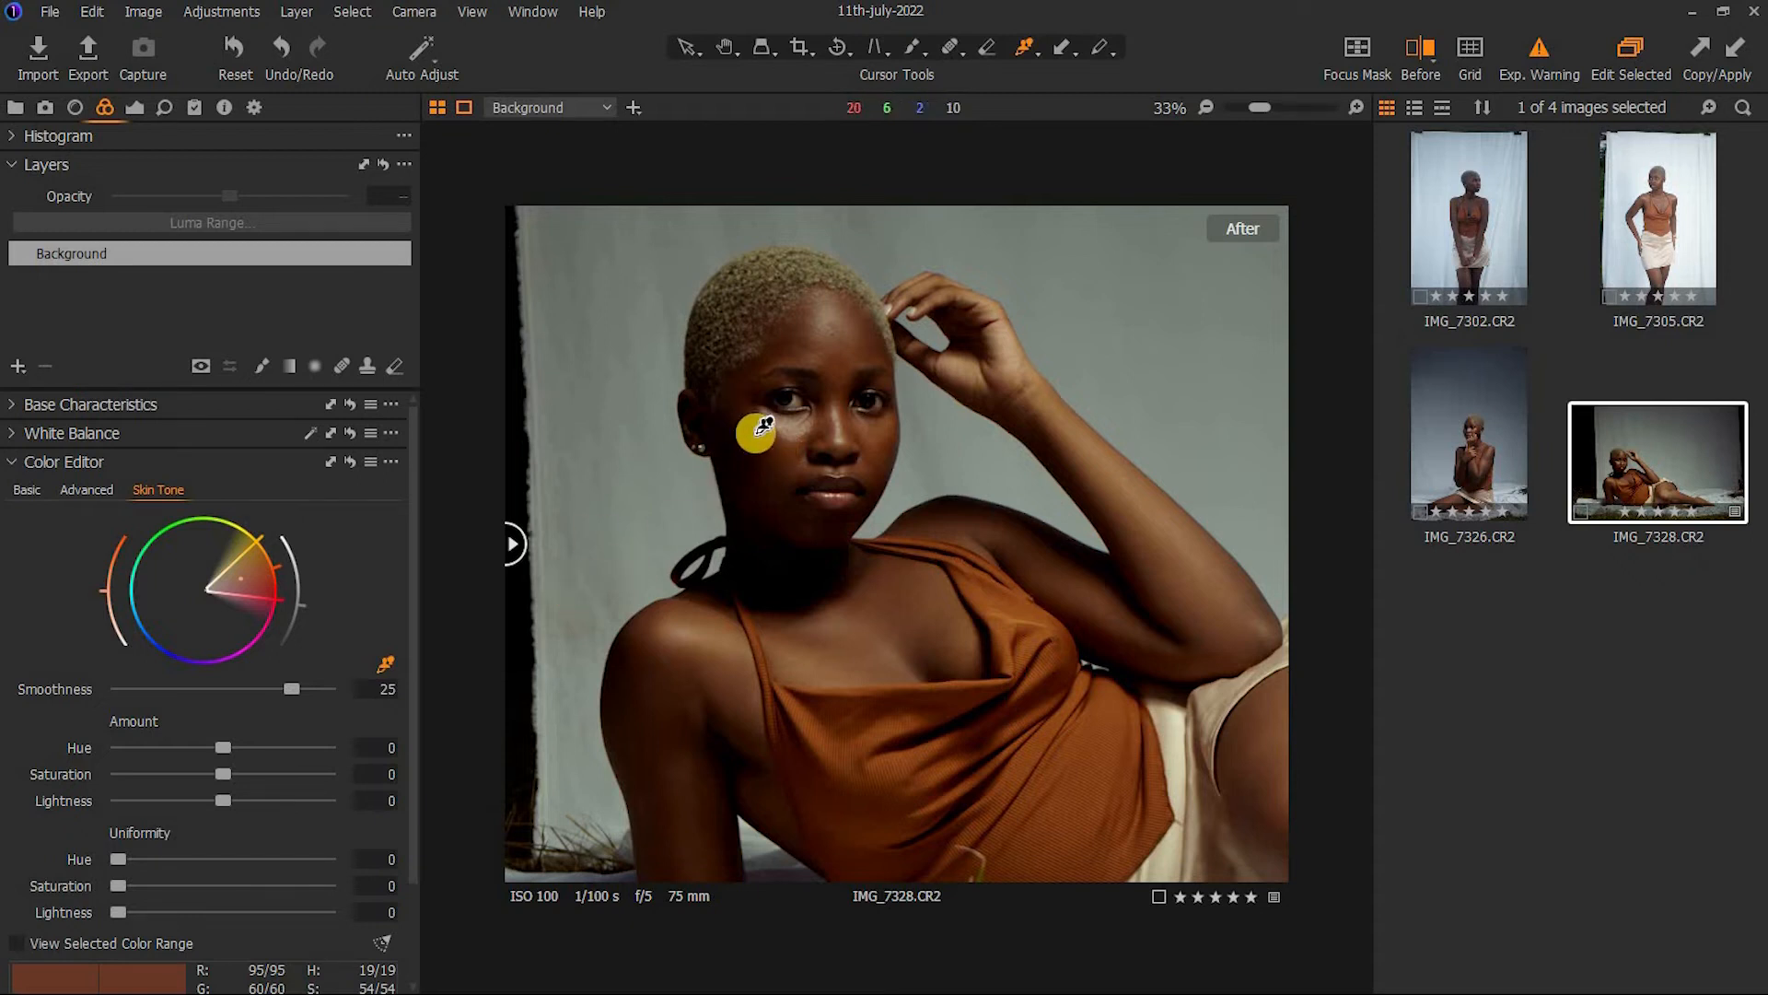
click(844, 344)
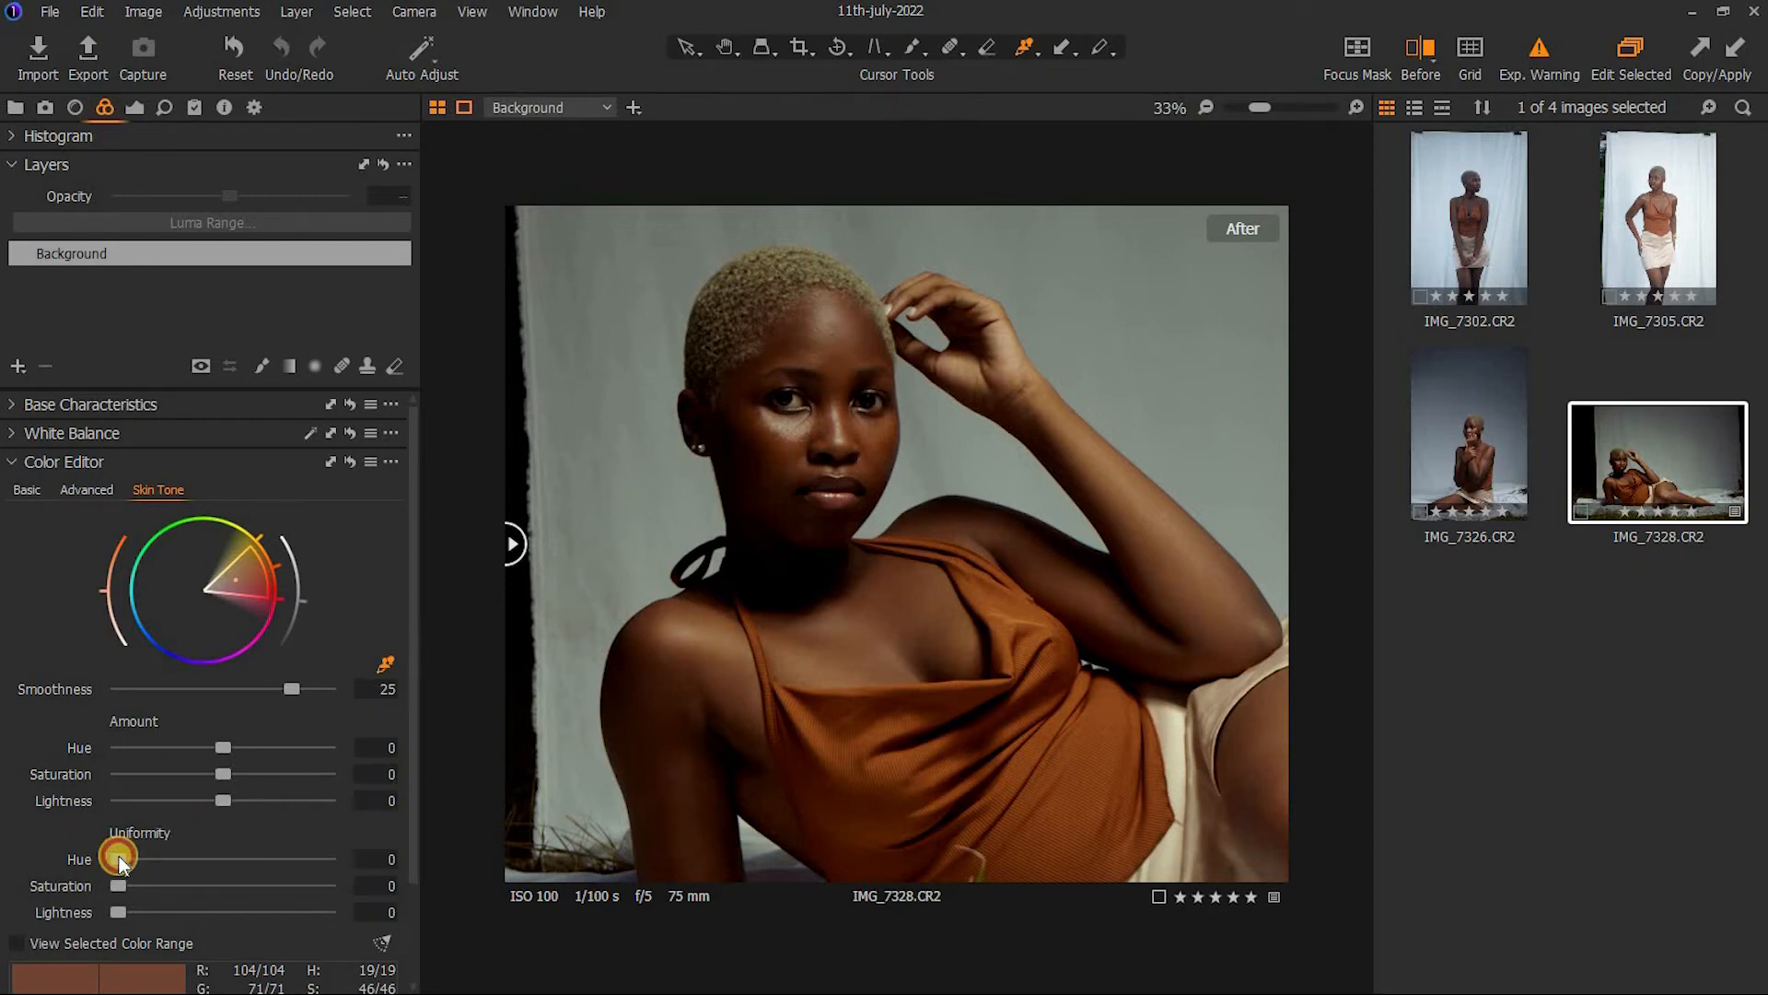
Set the Skin Tone Uniformity to Hue 41, Saturation 41 and Lightness 34, and compare the face with the original
drag(118, 858, 178, 873)
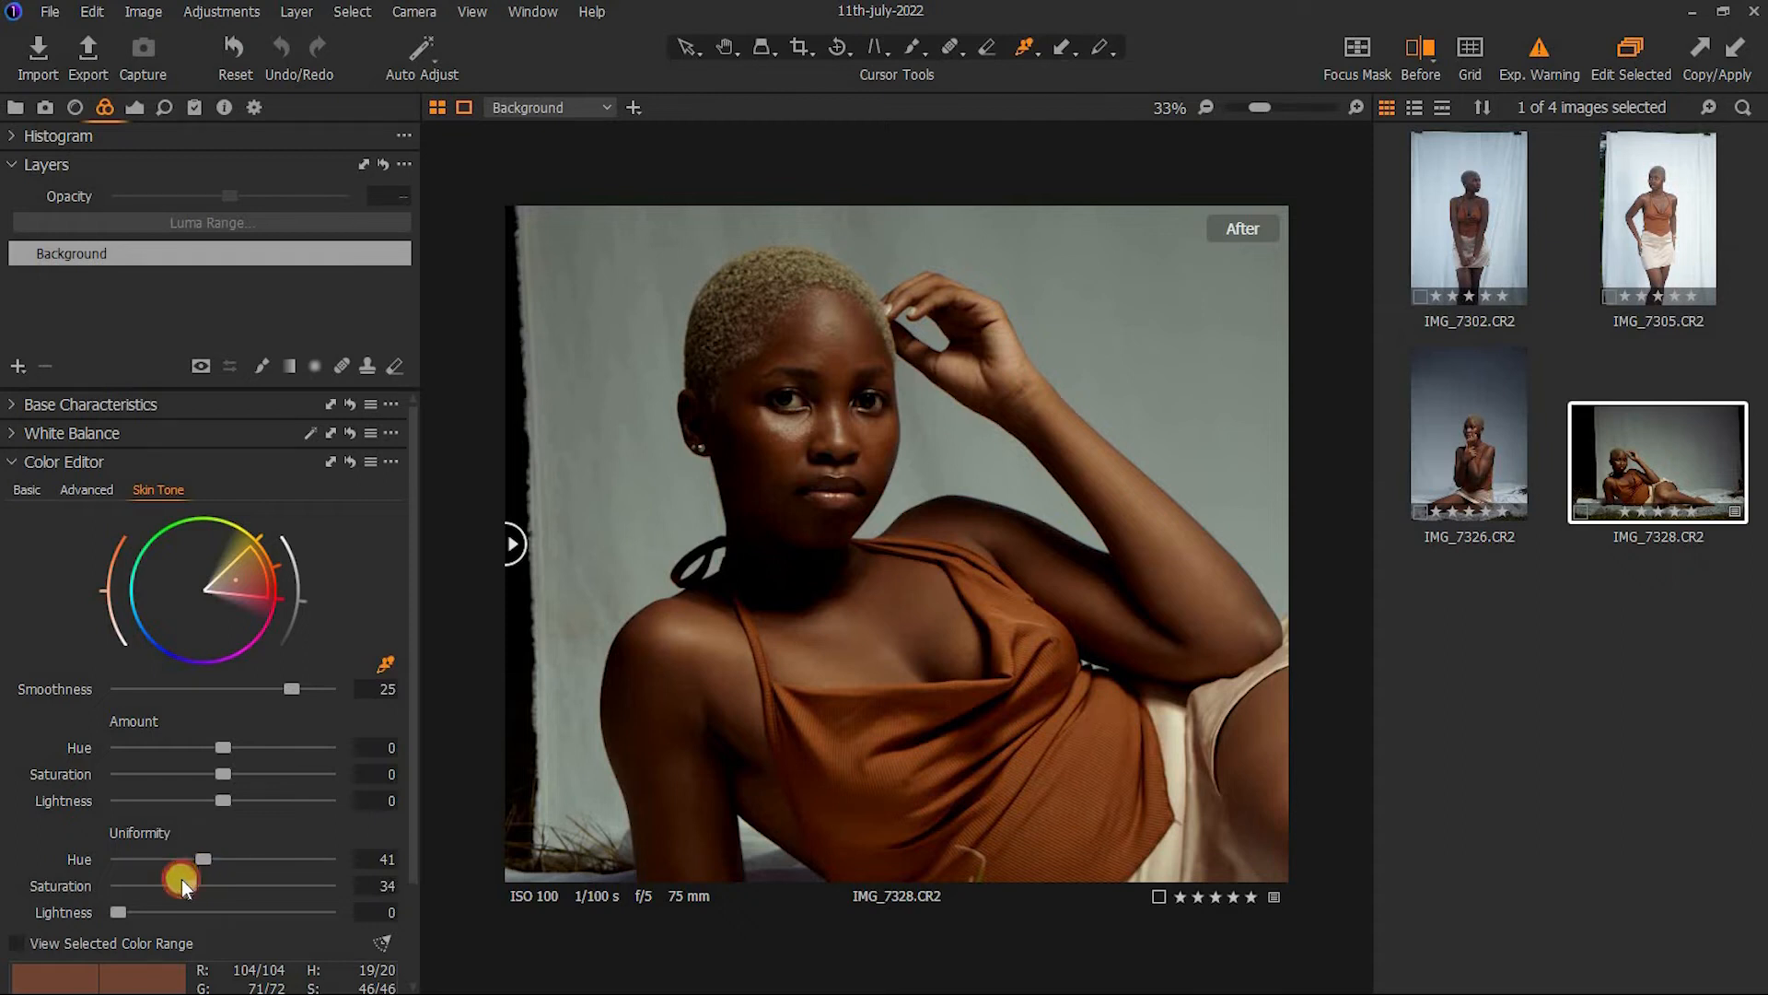
drag(181, 878, 192, 876)
drag(141, 912, 200, 886)
click(513, 543)
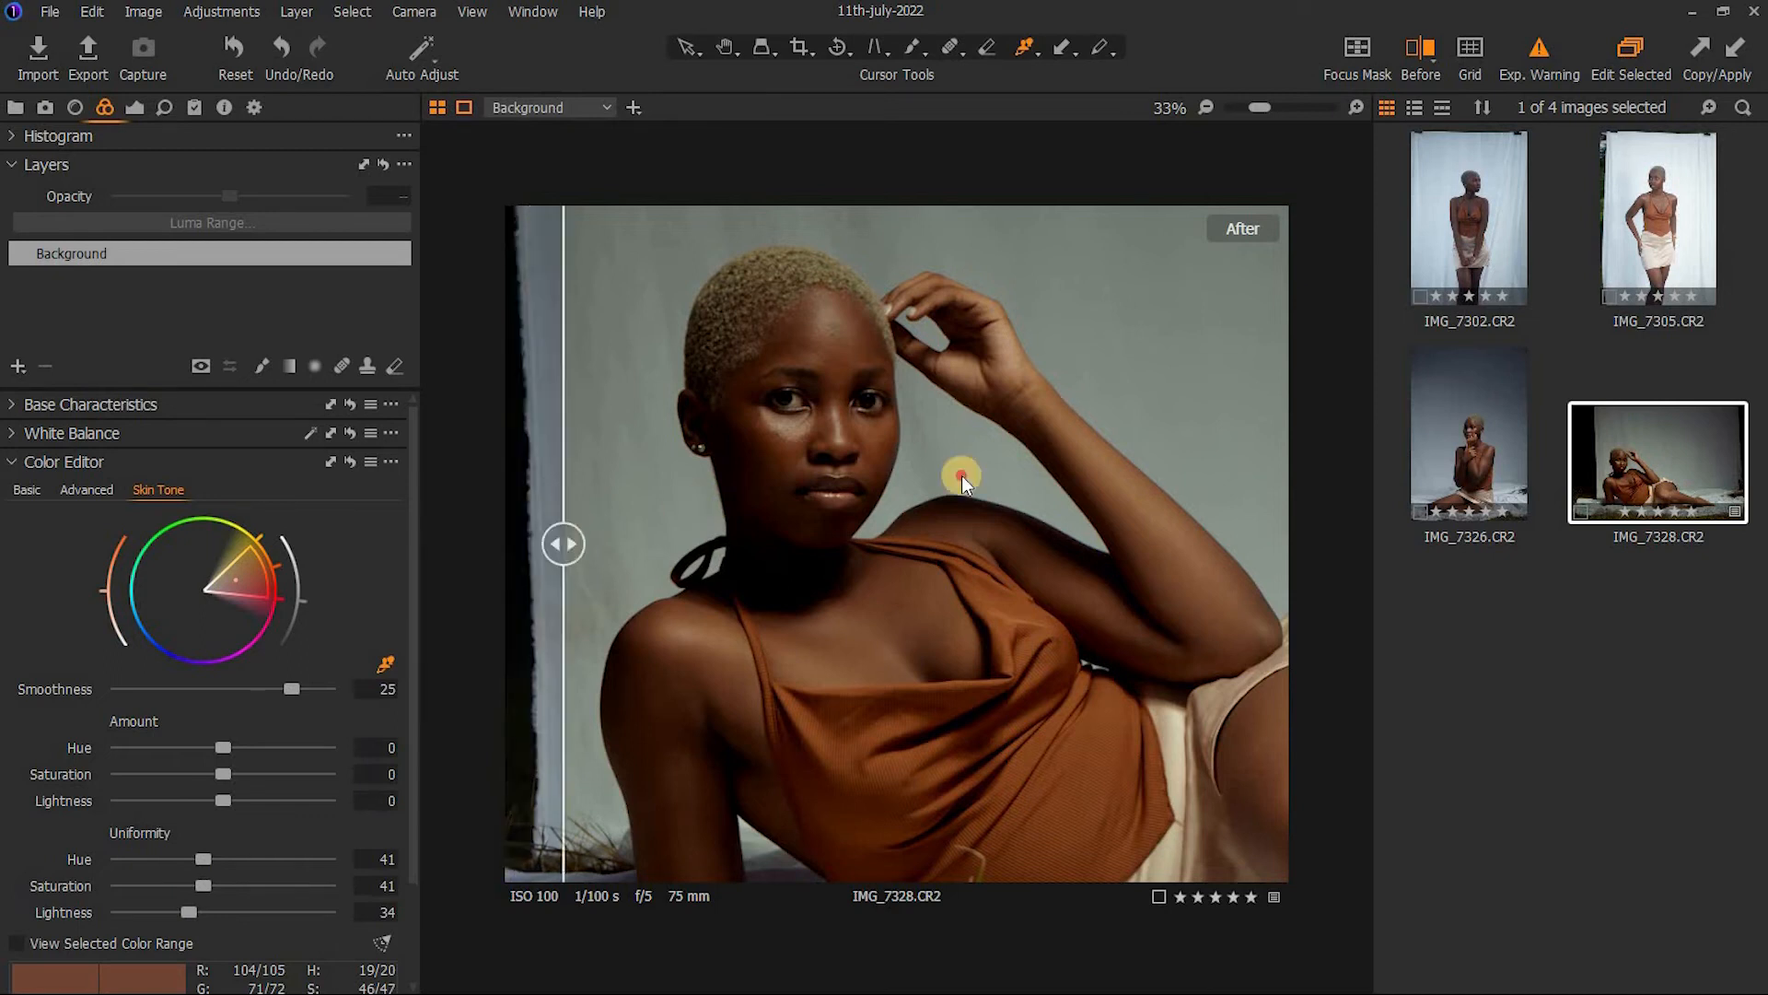
drag(962, 475, 400, 588)
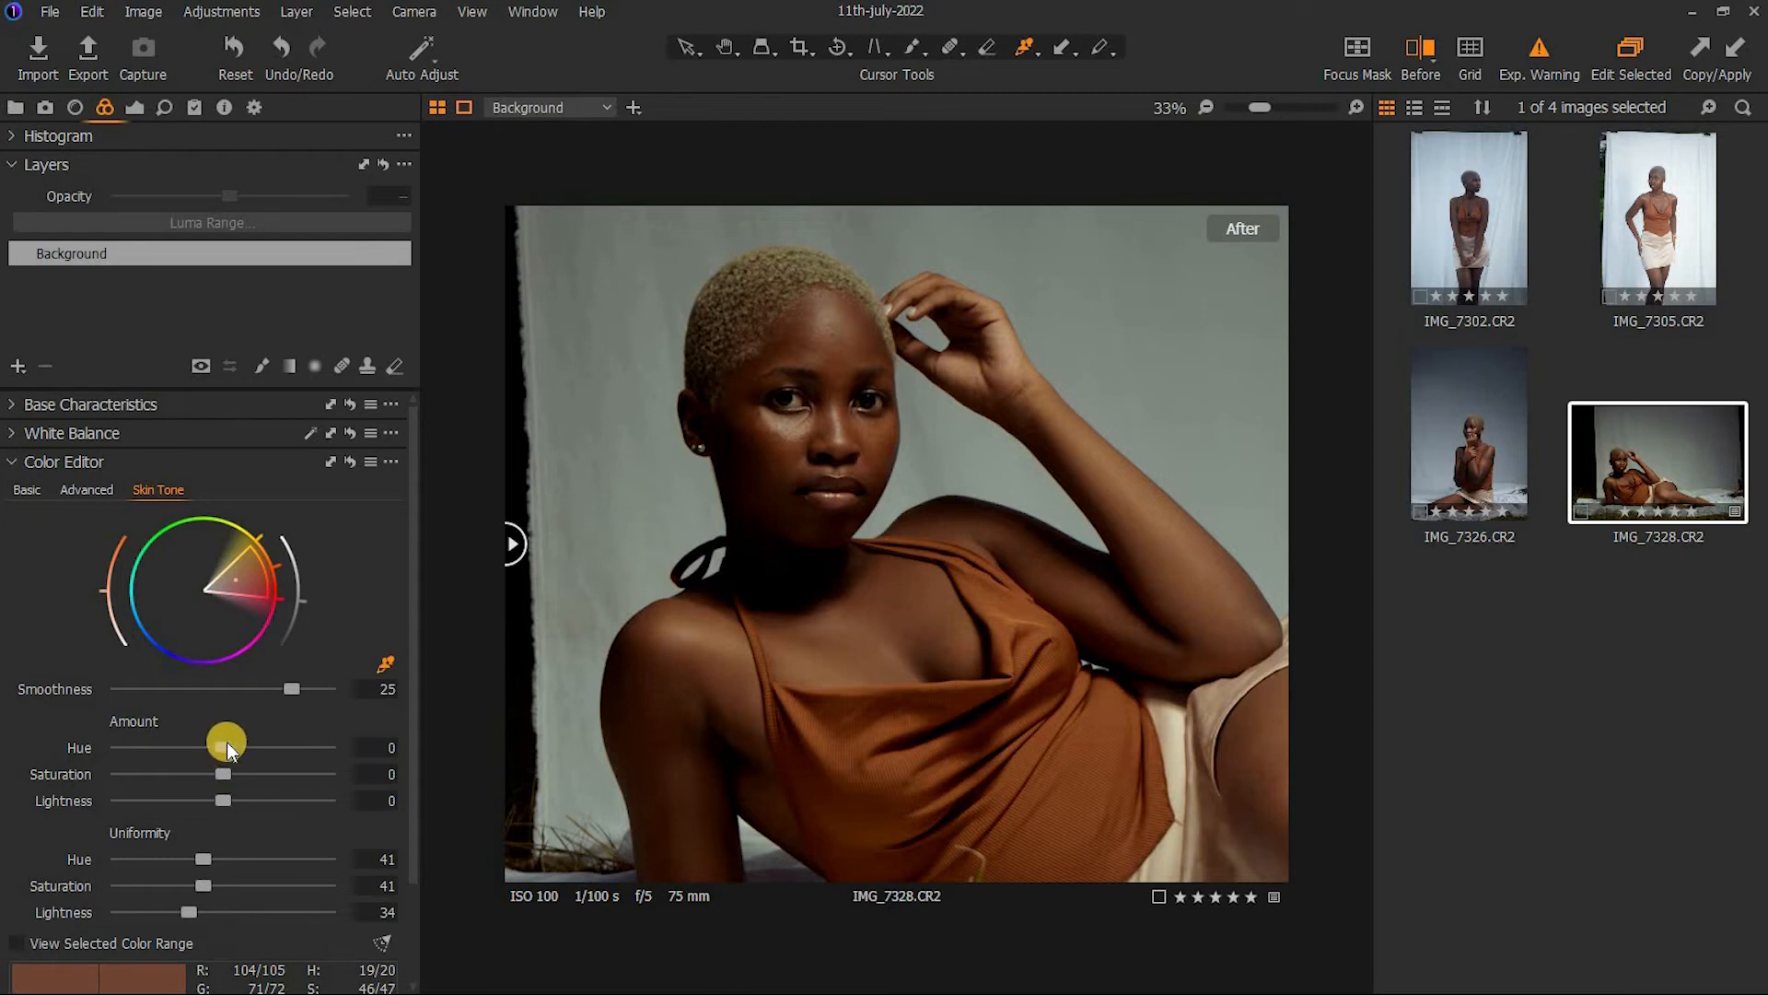
Adjust the Skin Tone Amount sliders, and collapse the Color Editor and Layers tools
mouse_move(221, 748)
mouse_down()
mouse_move(368, 740)
mouse_move(96, 776)
mouse_move(252, 747)
mouse_move(216, 779)
mouse_move(234, 777)
mouse_up()
click(18, 465)
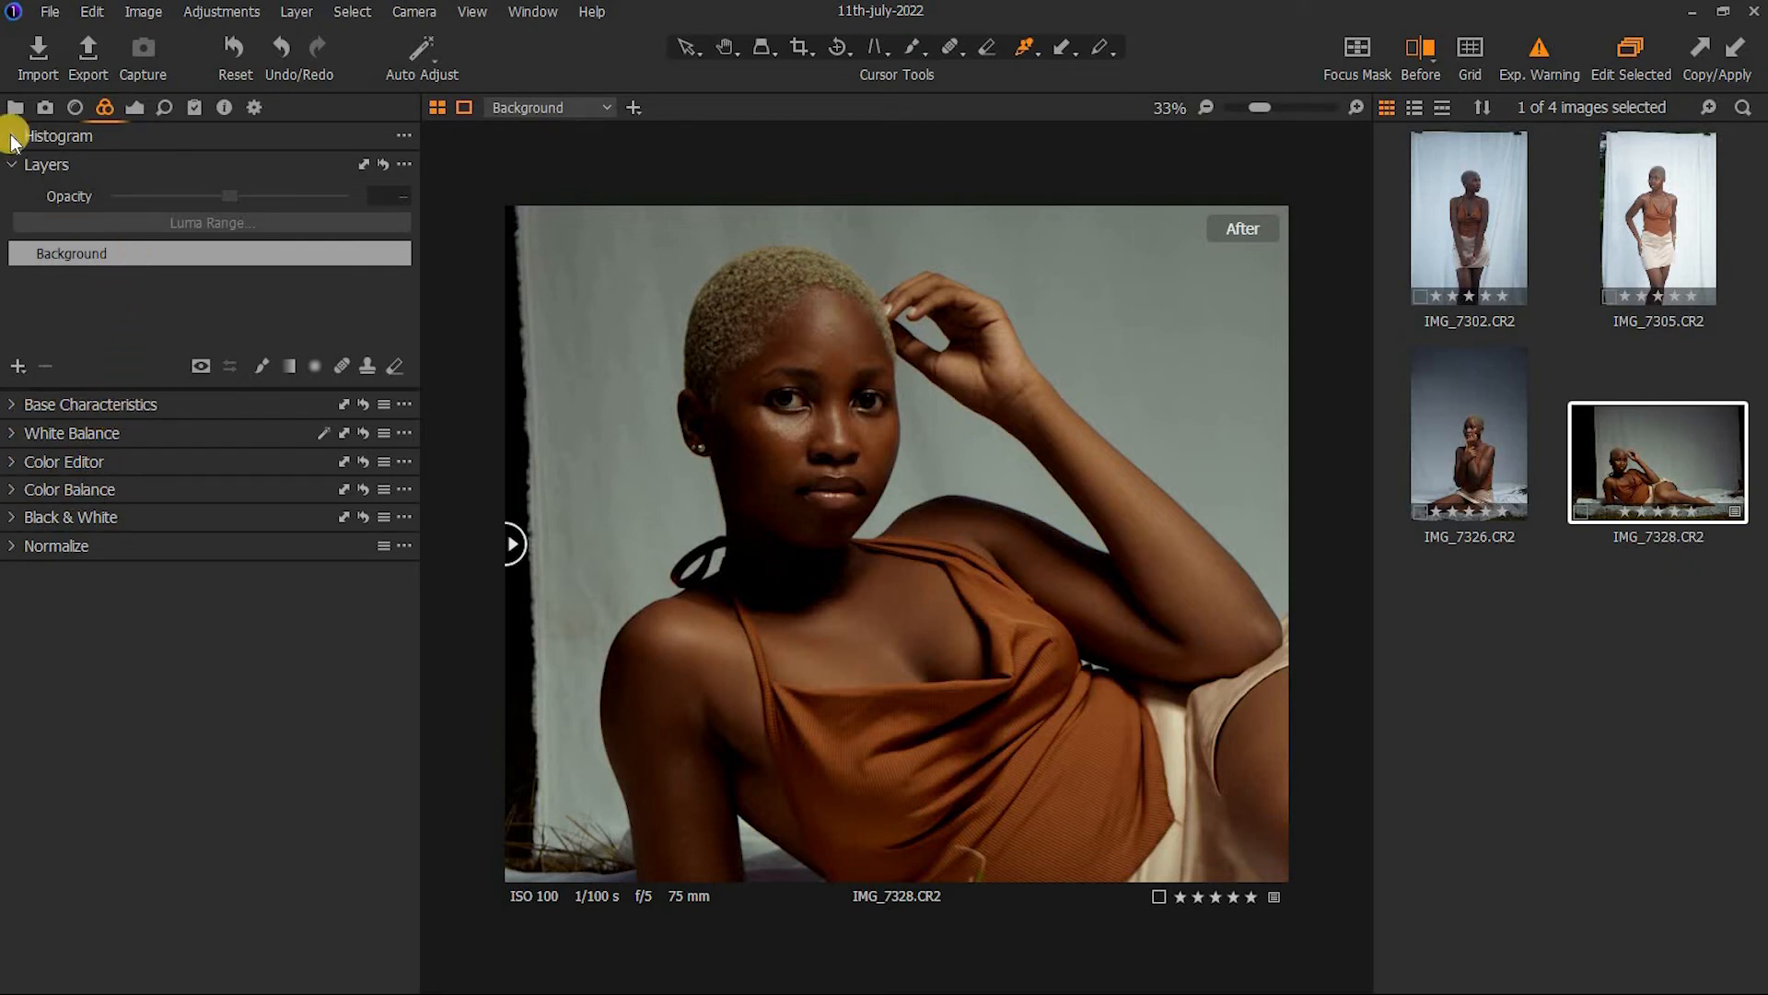
click(14, 163)
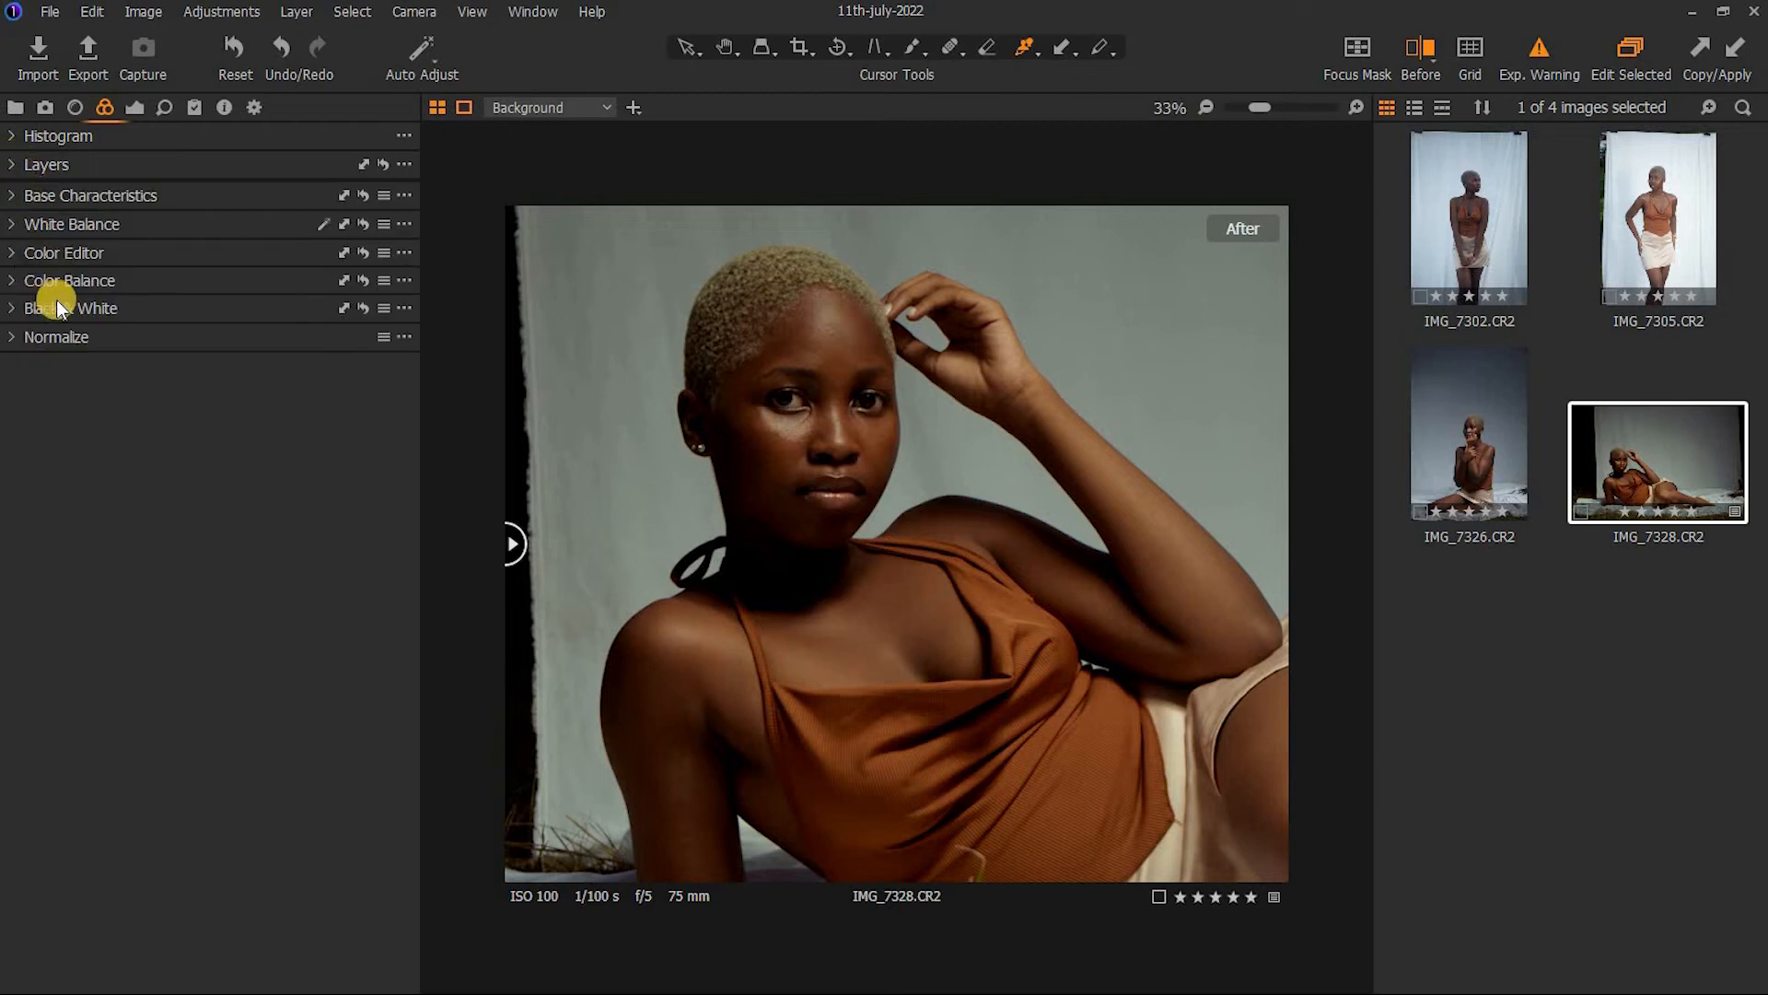
Open the Luma curve in the exposure tools and raise an upper point to about Input 191, Output 197
click(132, 106)
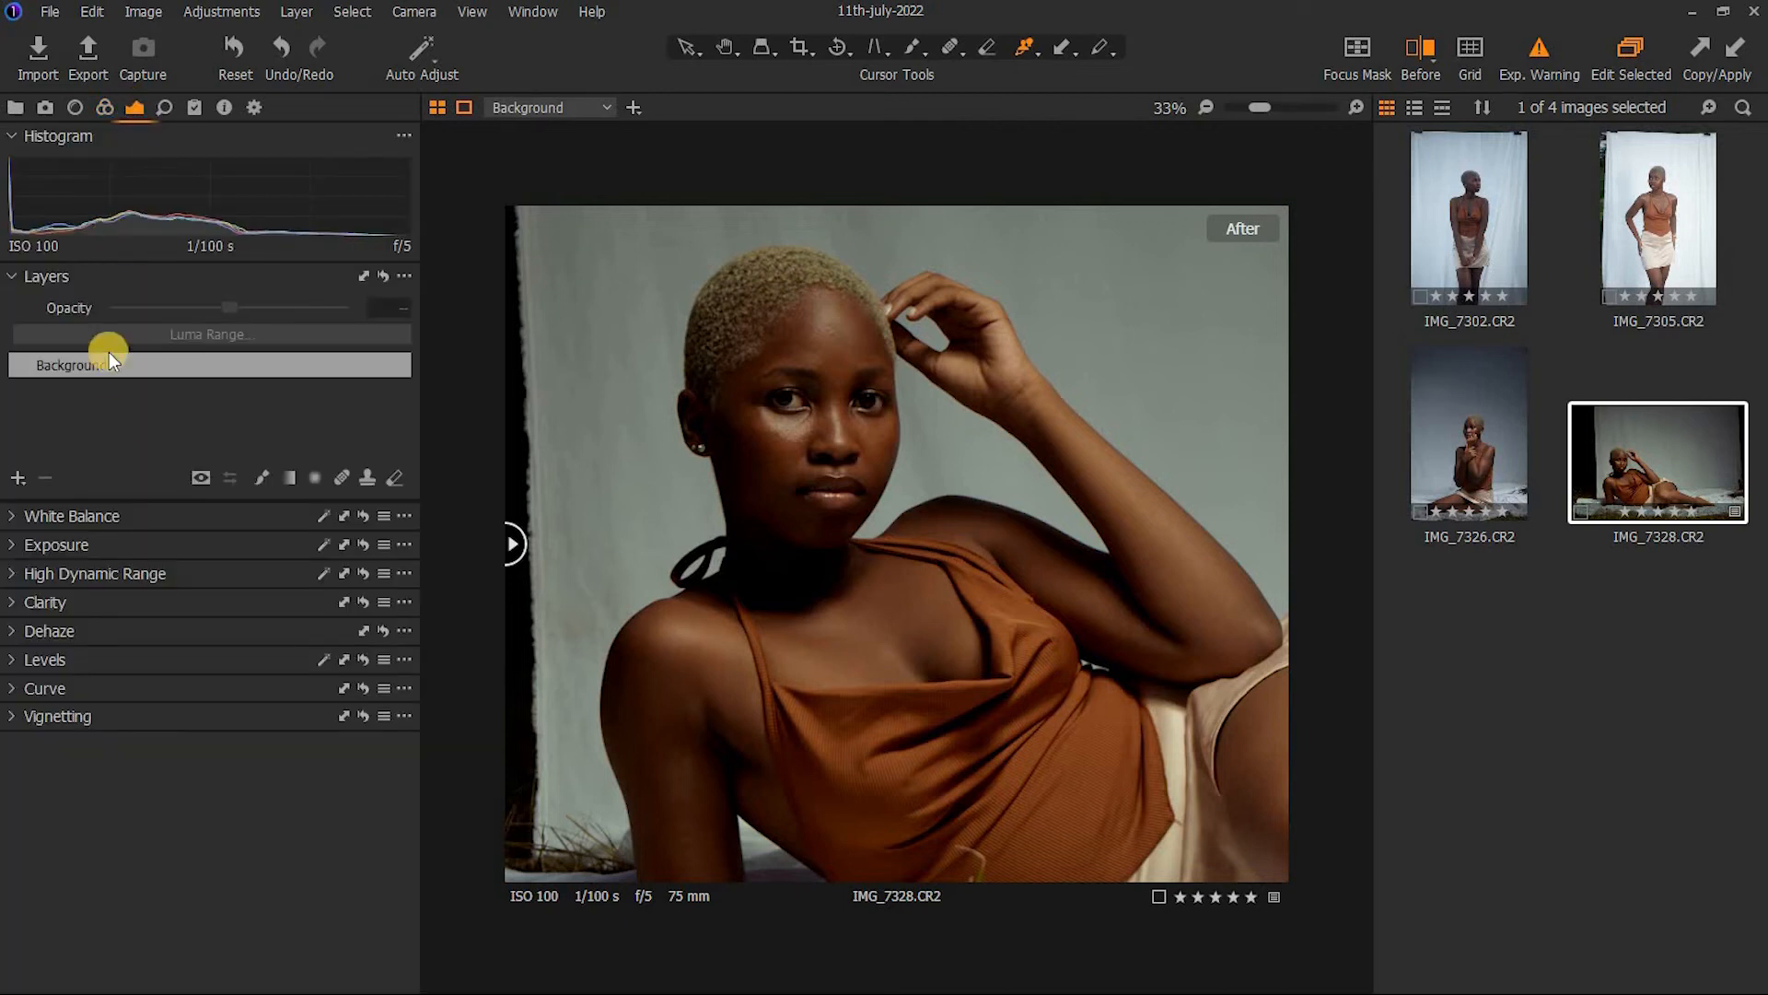
click(14, 689)
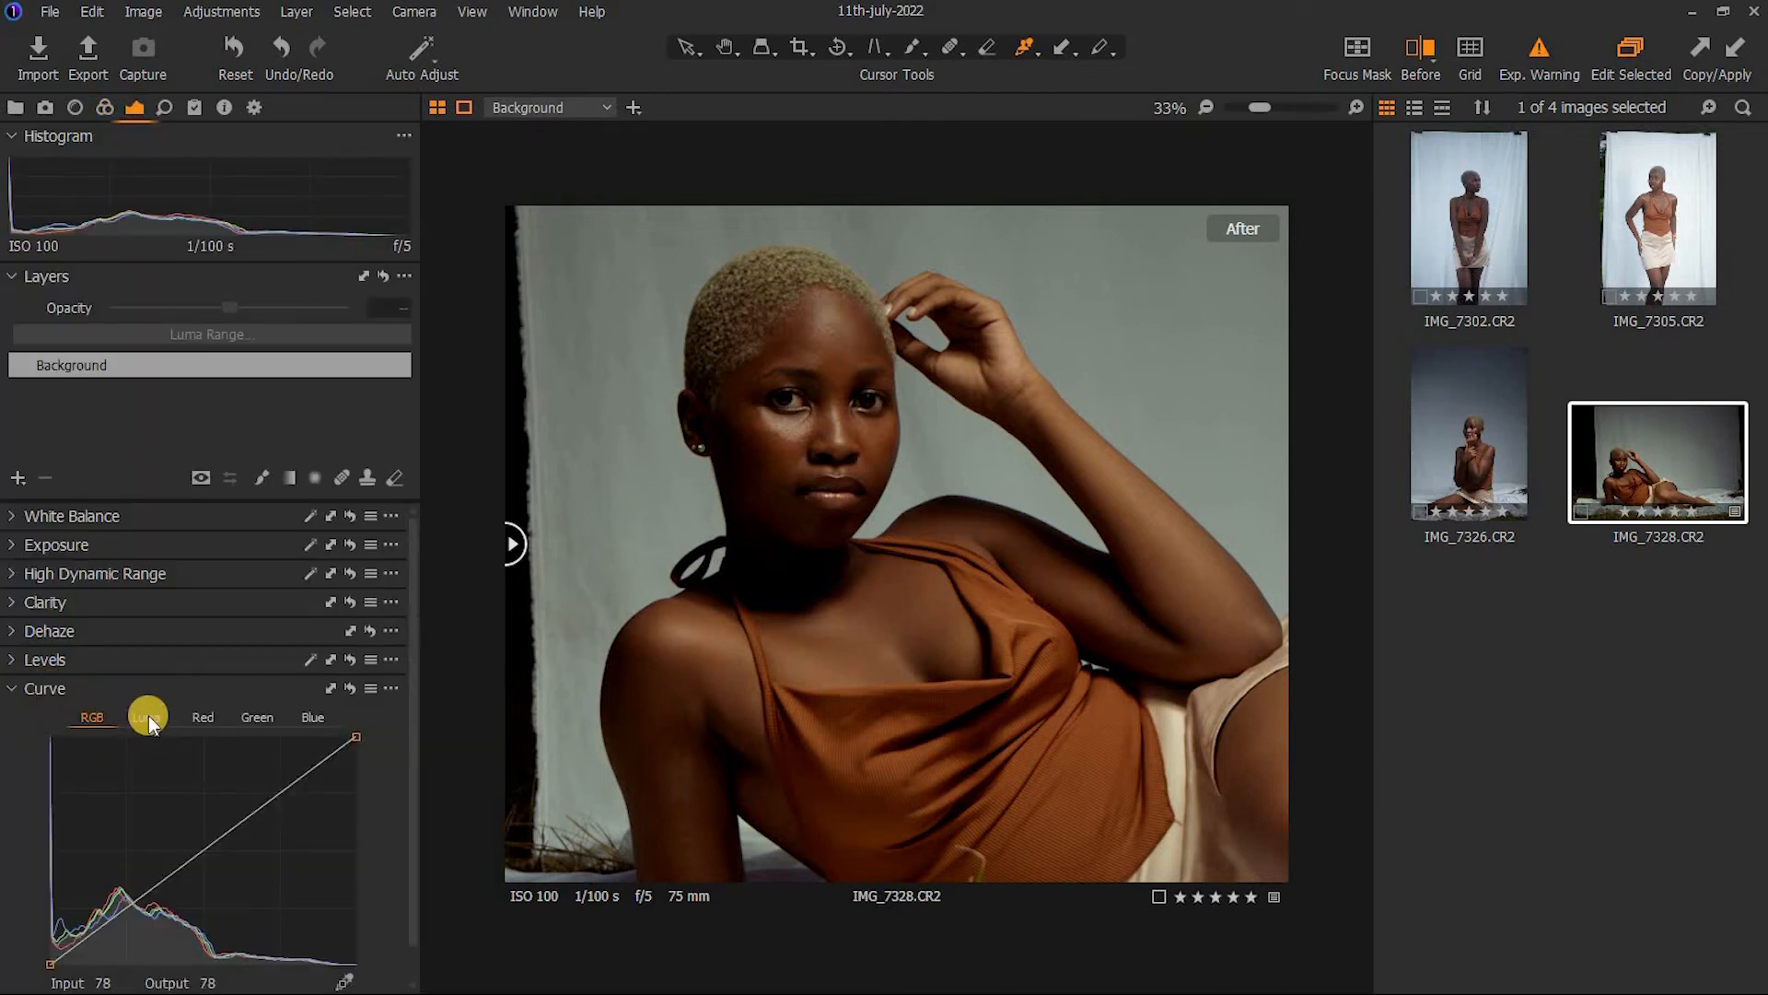
drag(419, 763, 407, 783)
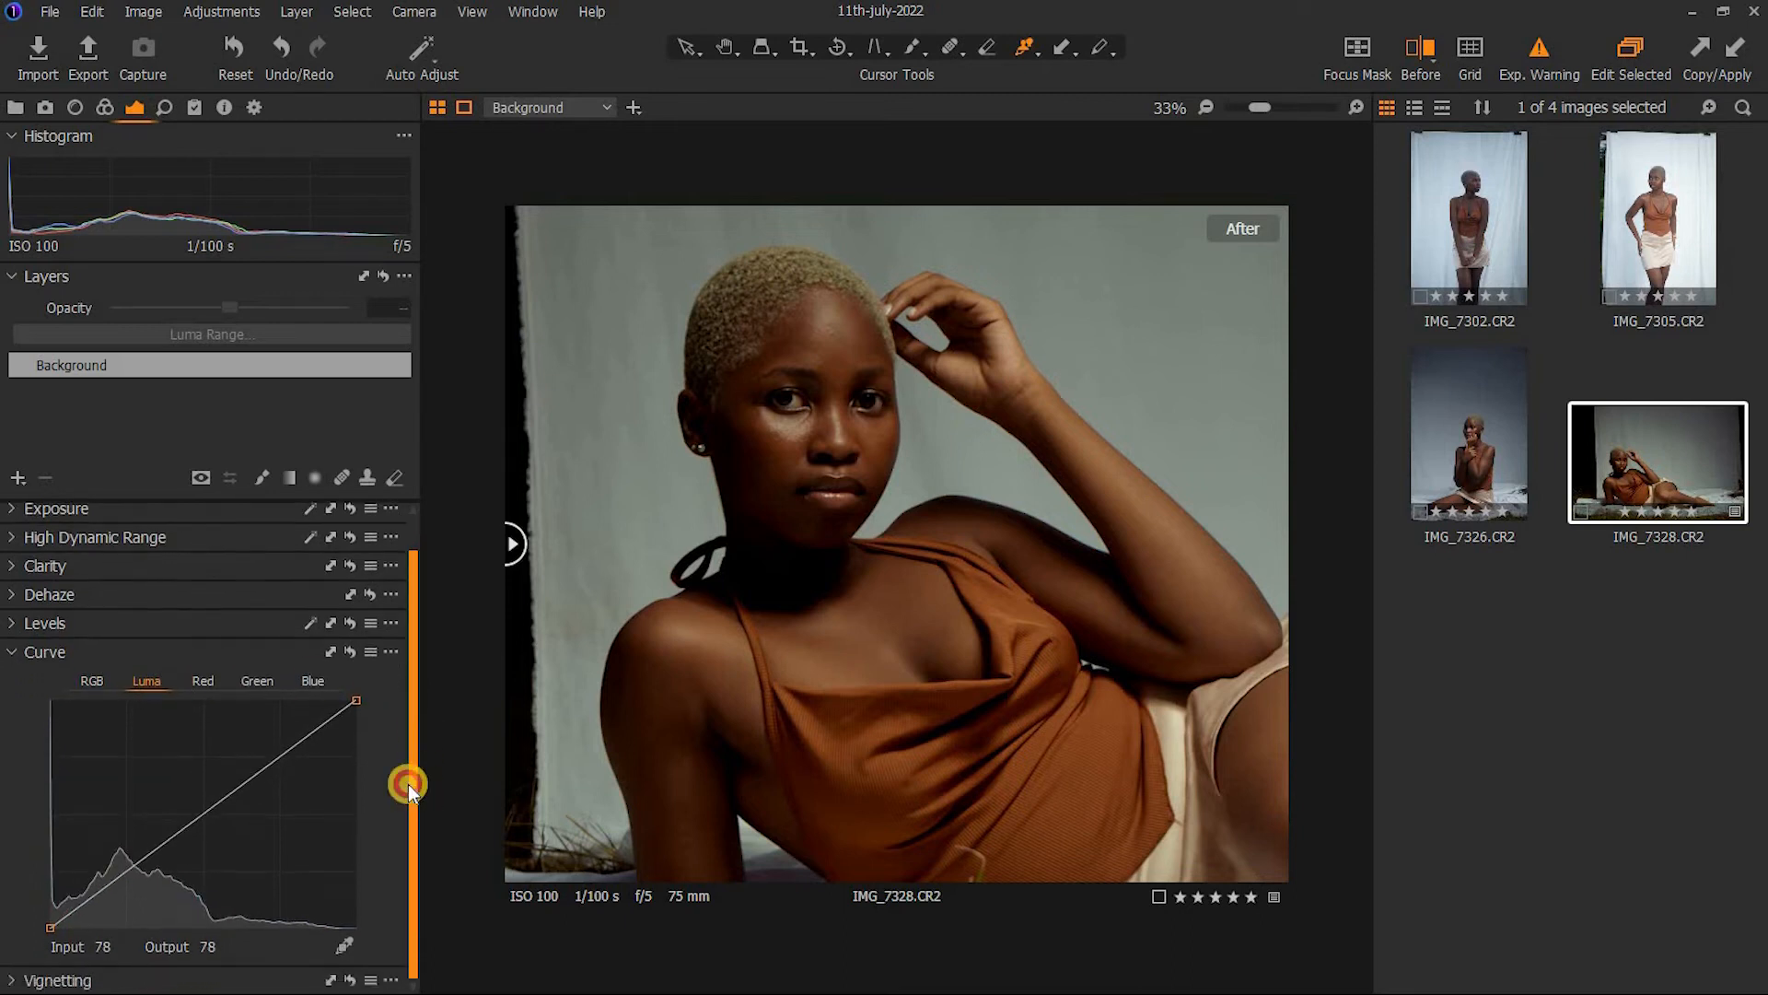
click(281, 751)
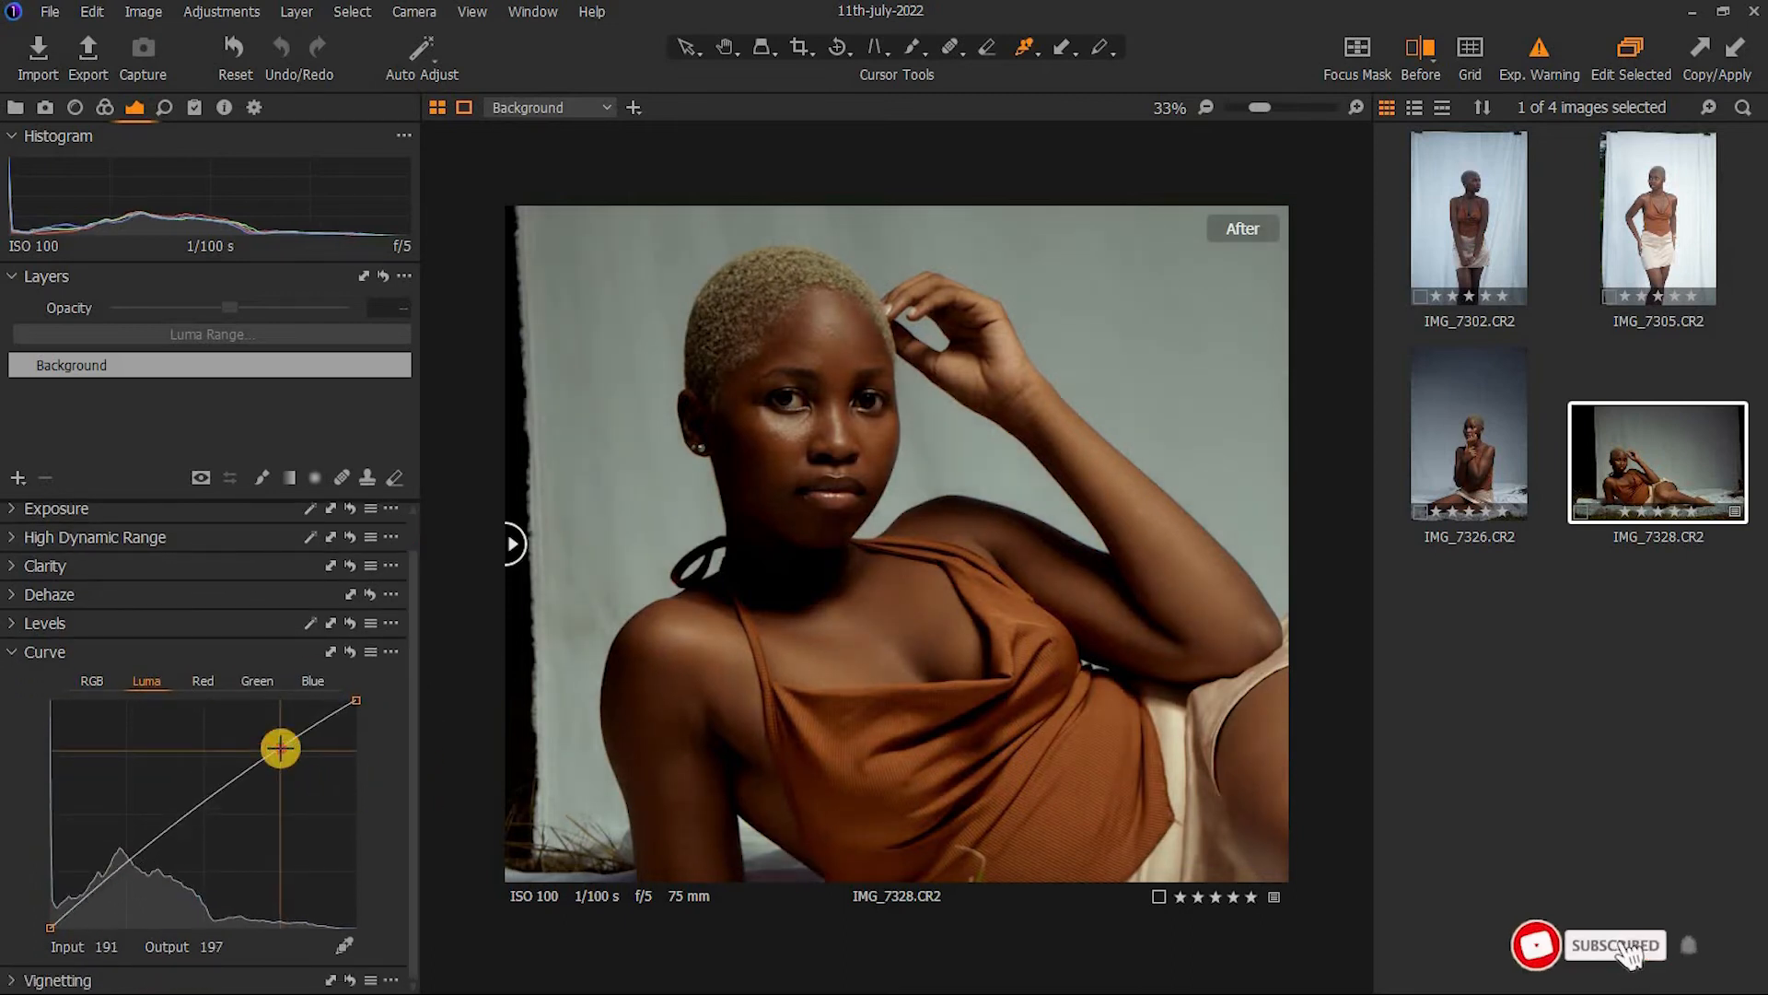
scroll(779, 387, down, 1)
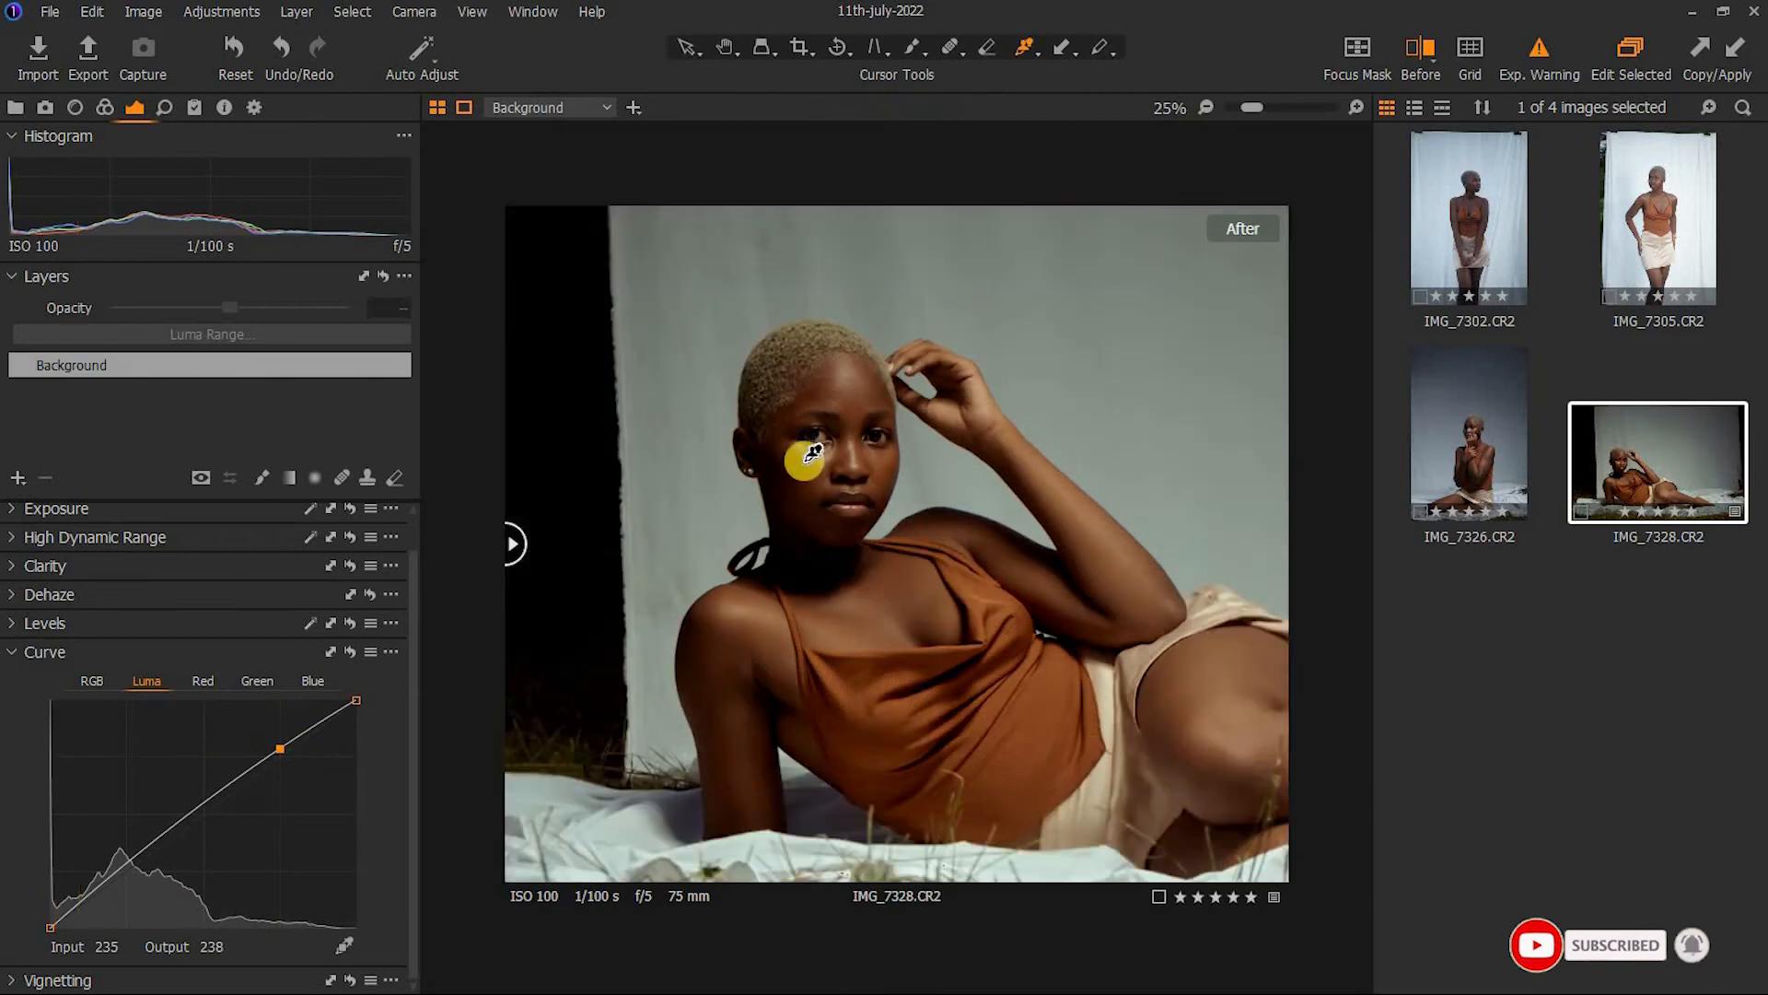
scroll(834, 479, down, 1)
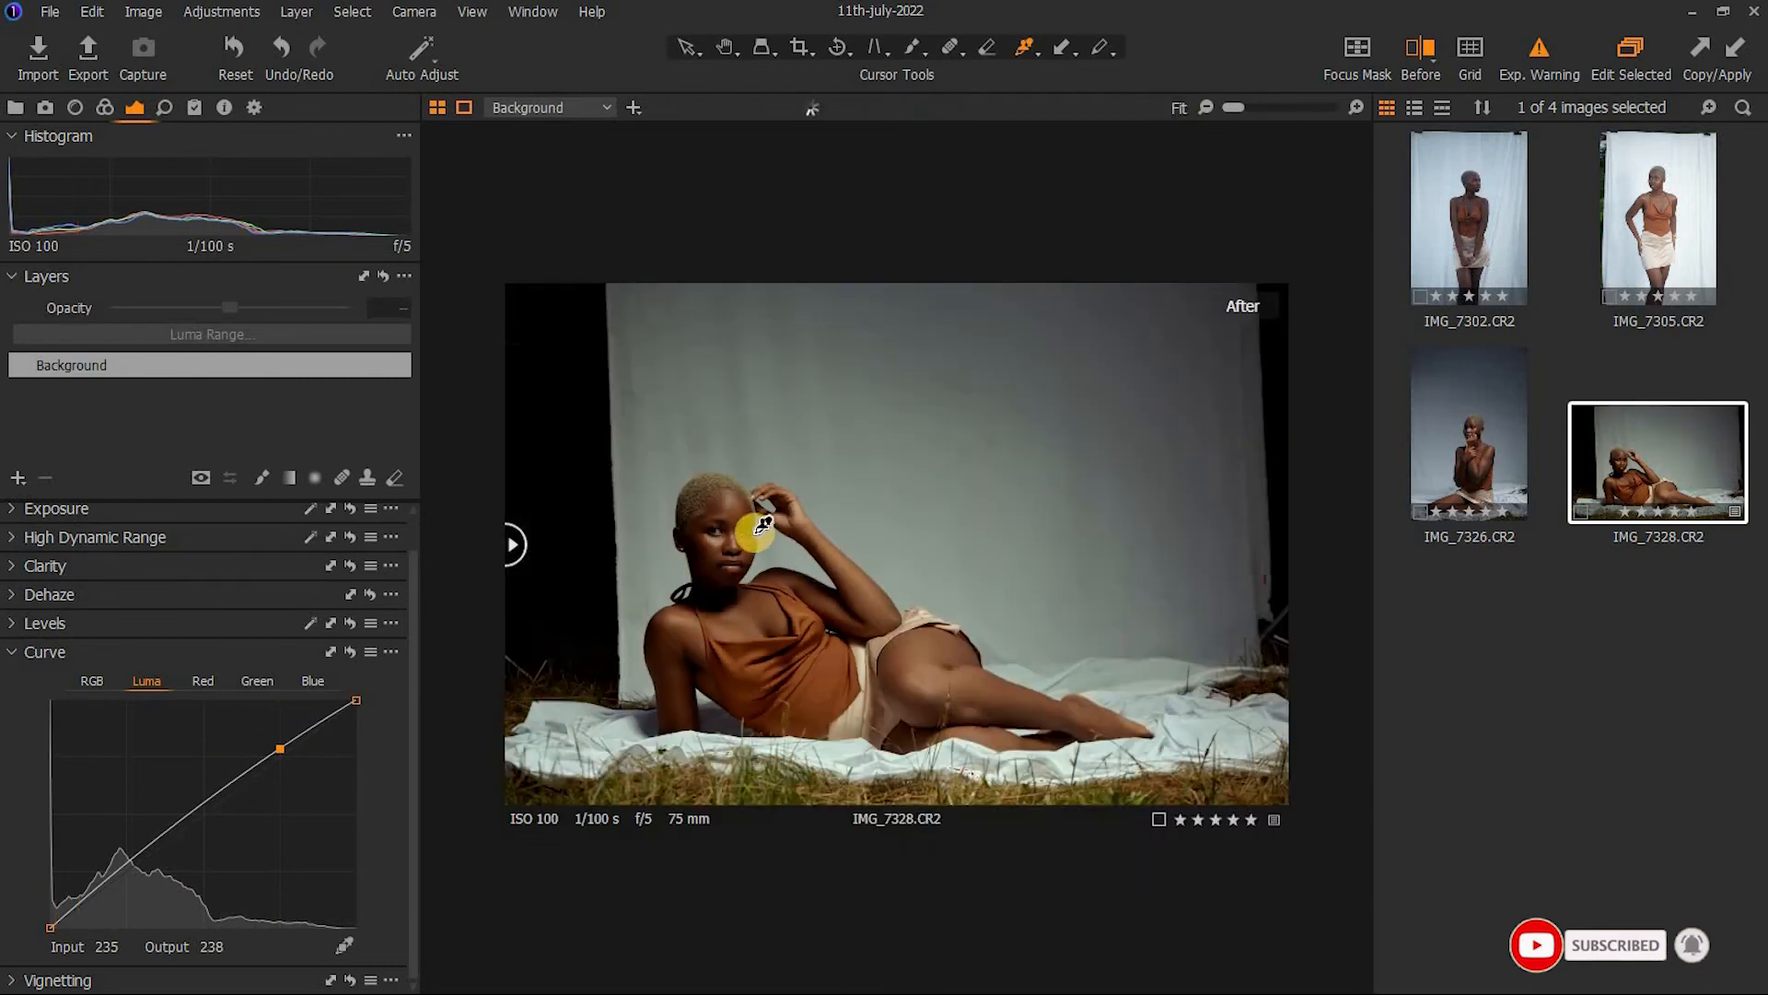
Form an S-shaped Luma curve by adding a lowered shadow point and raising the upper point, and compare it with the original
click(127, 879)
drag(128, 880, 123, 880)
drag(290, 734, 281, 744)
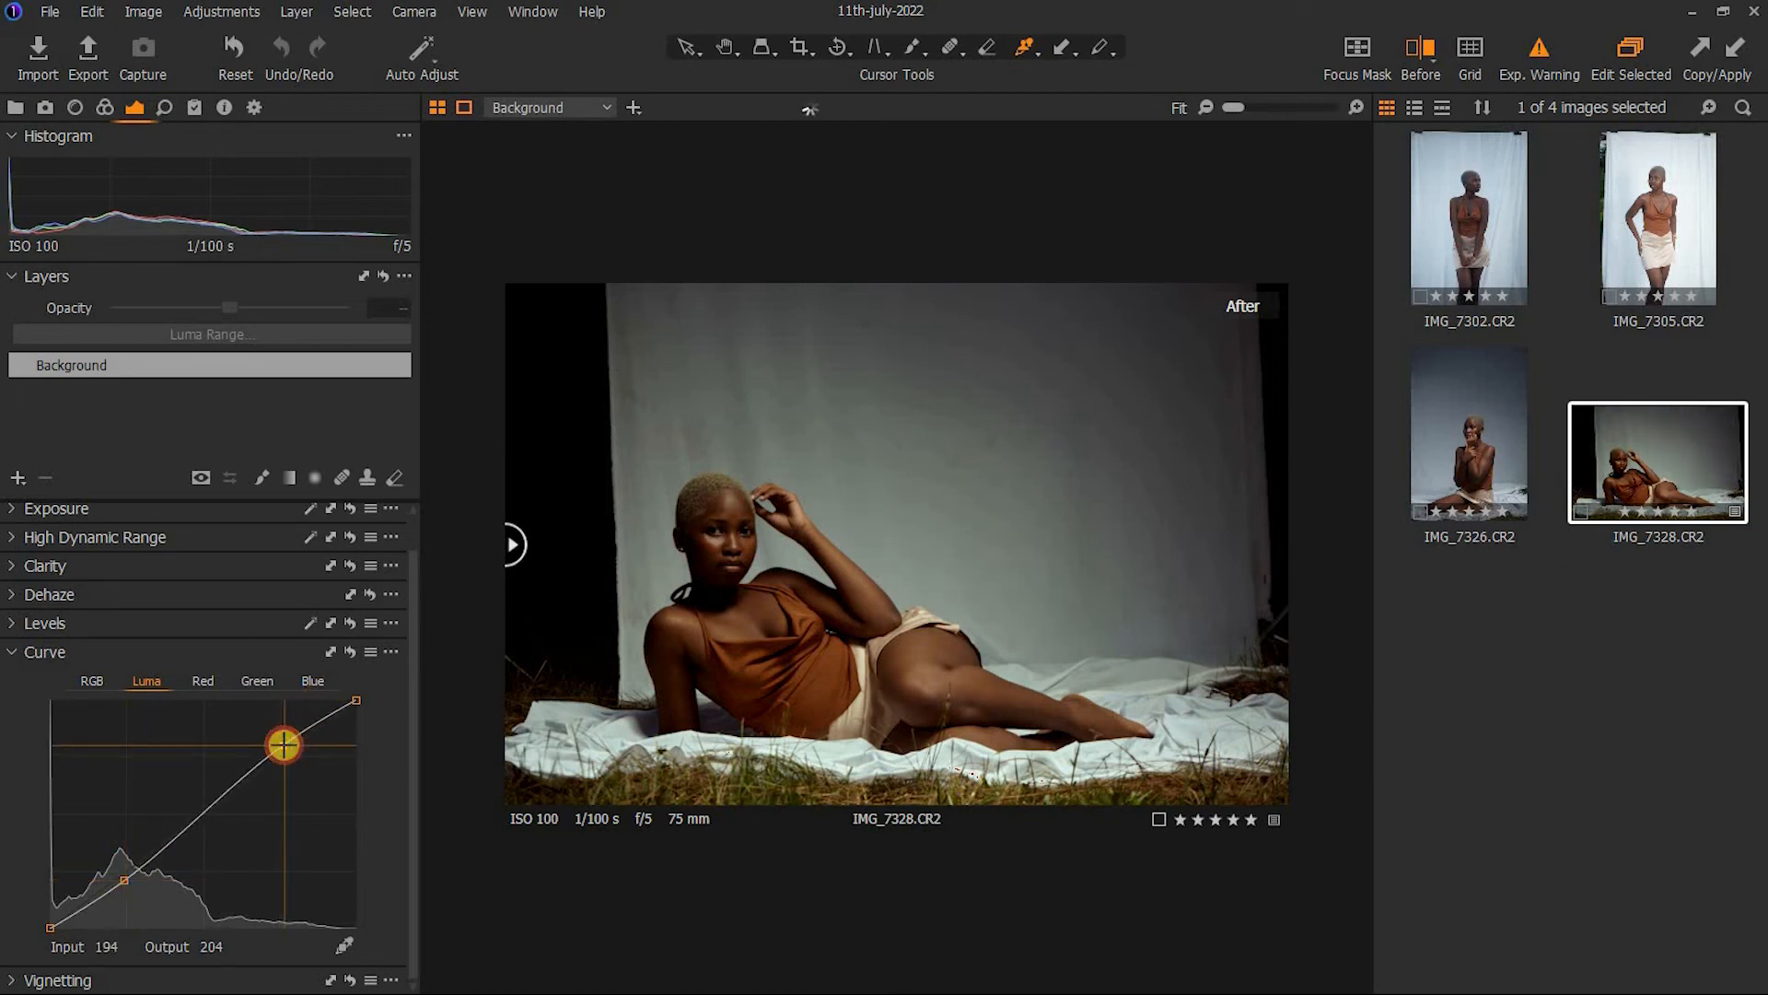
drag(513, 550, 1324, 532)
drag(1037, 545, 401, 716)
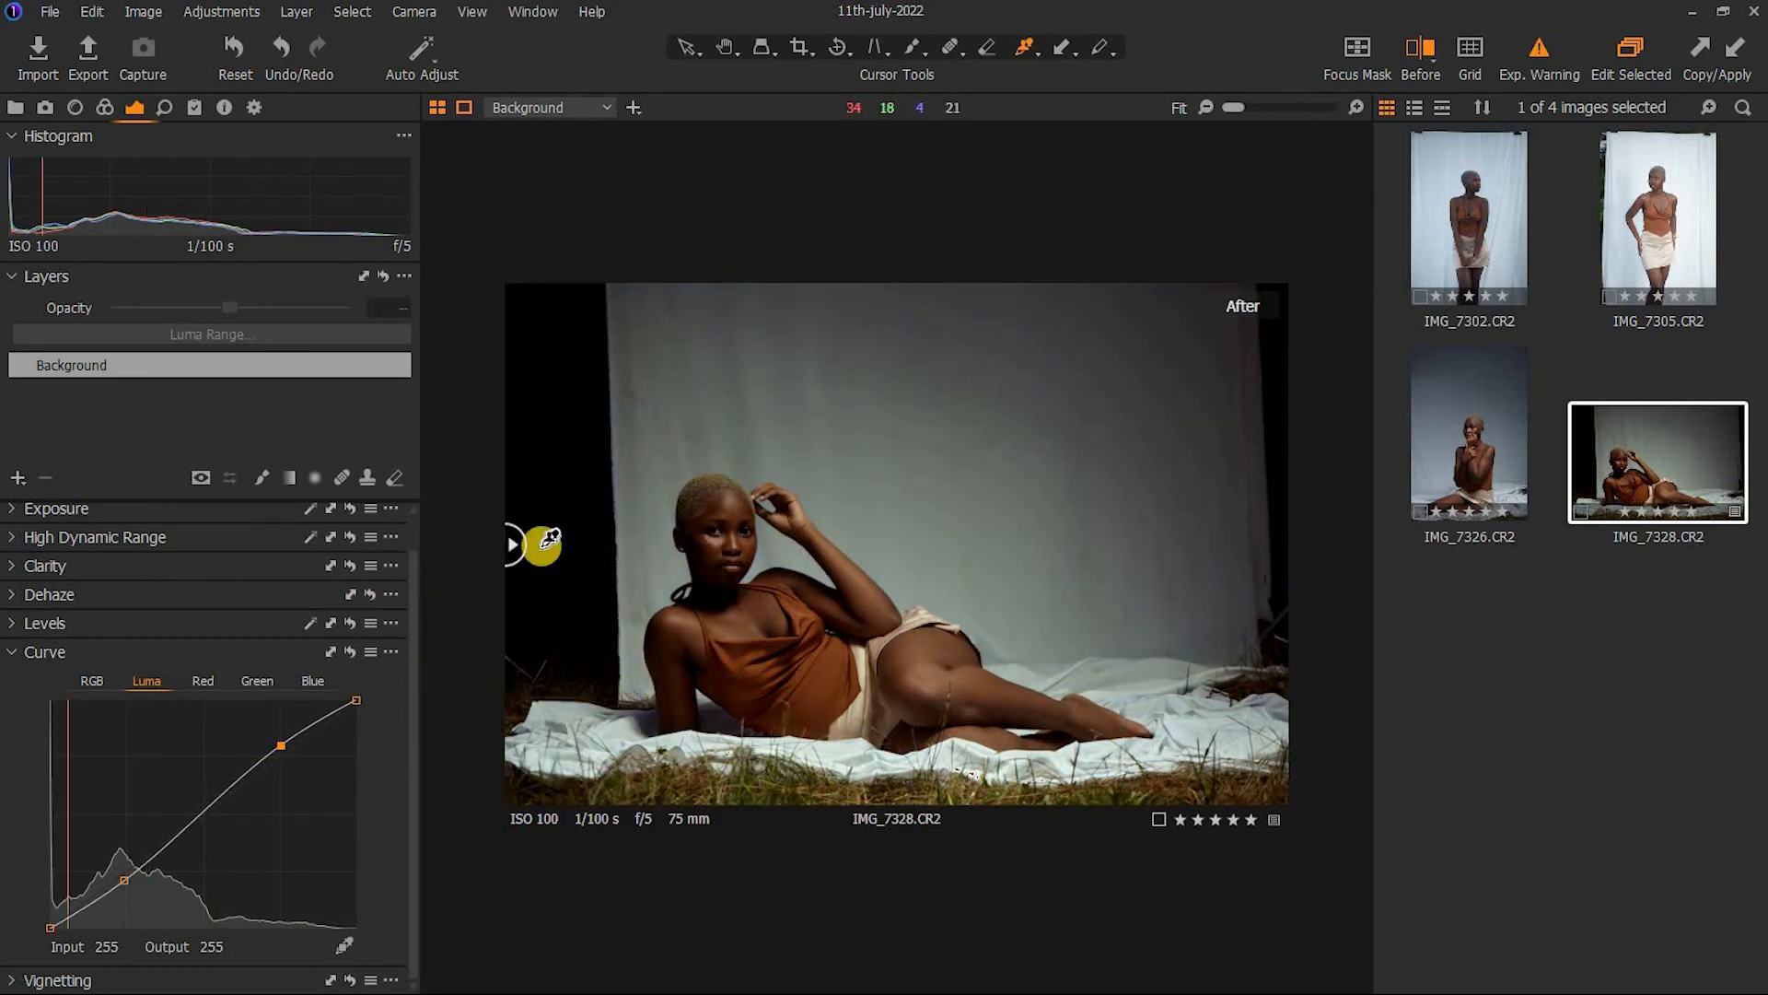
Copy the adjustments from IMG_7328.CR2, apply them to IMG_7326.CR2, and compare the result with the original
click(12, 652)
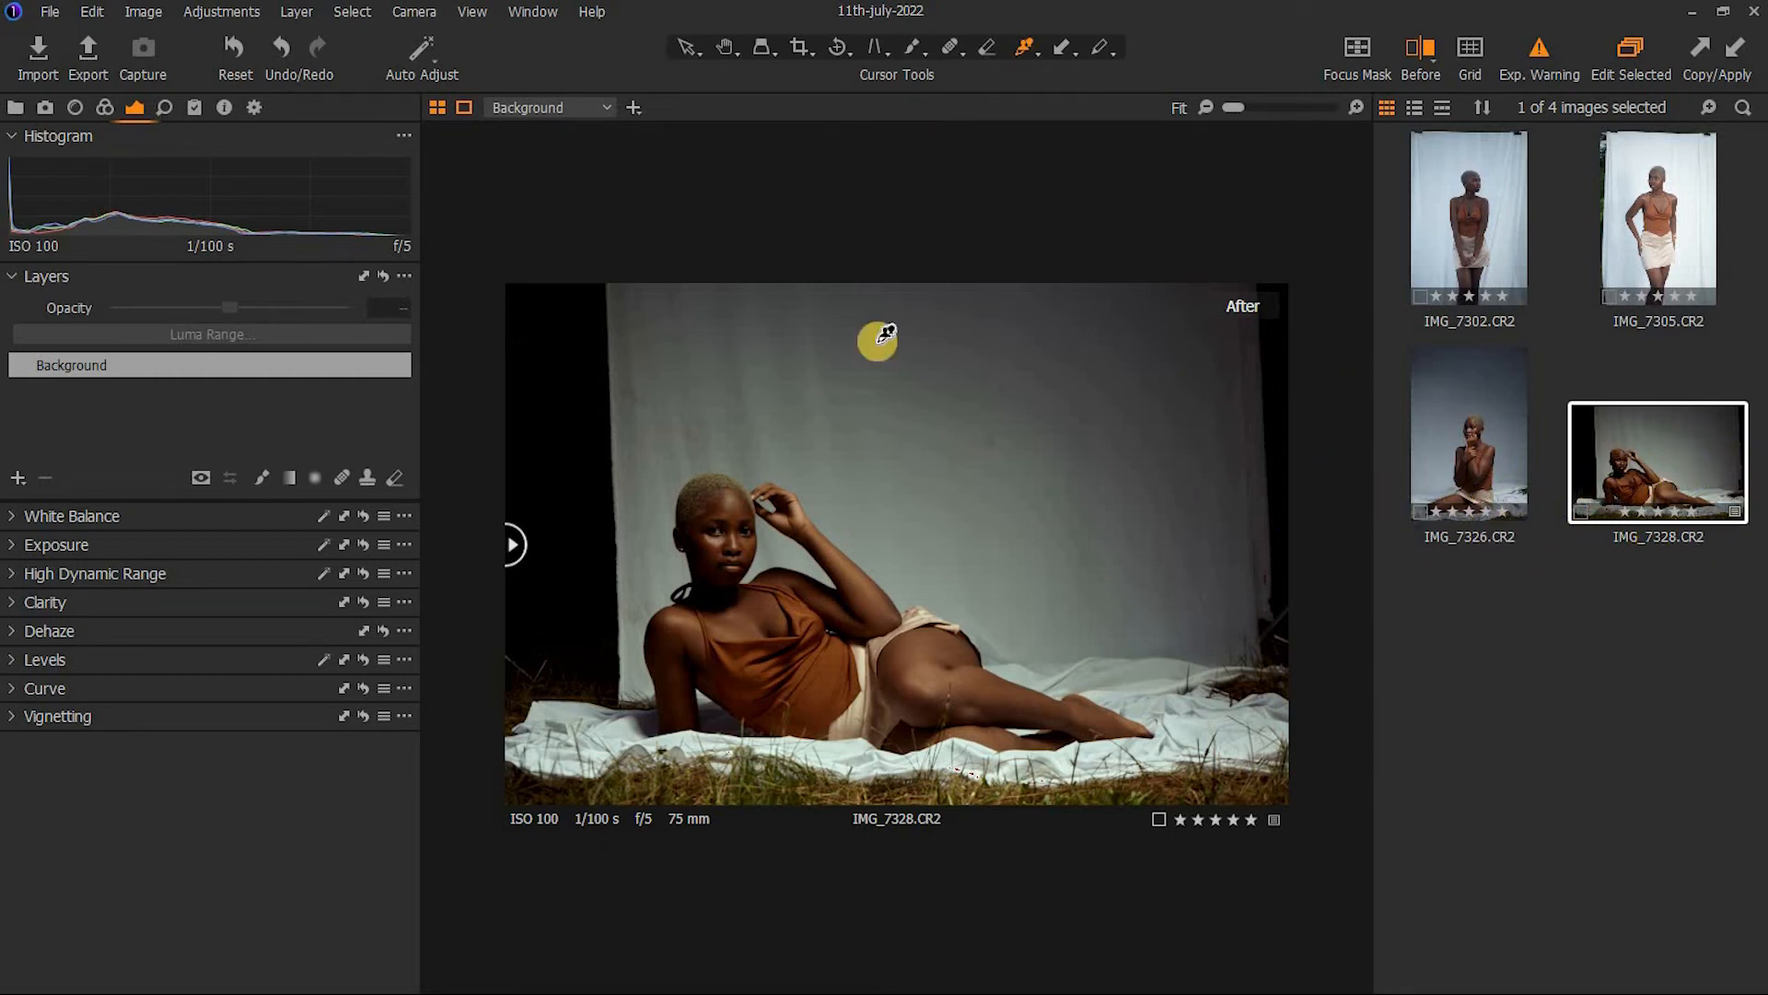
click(240, 20)
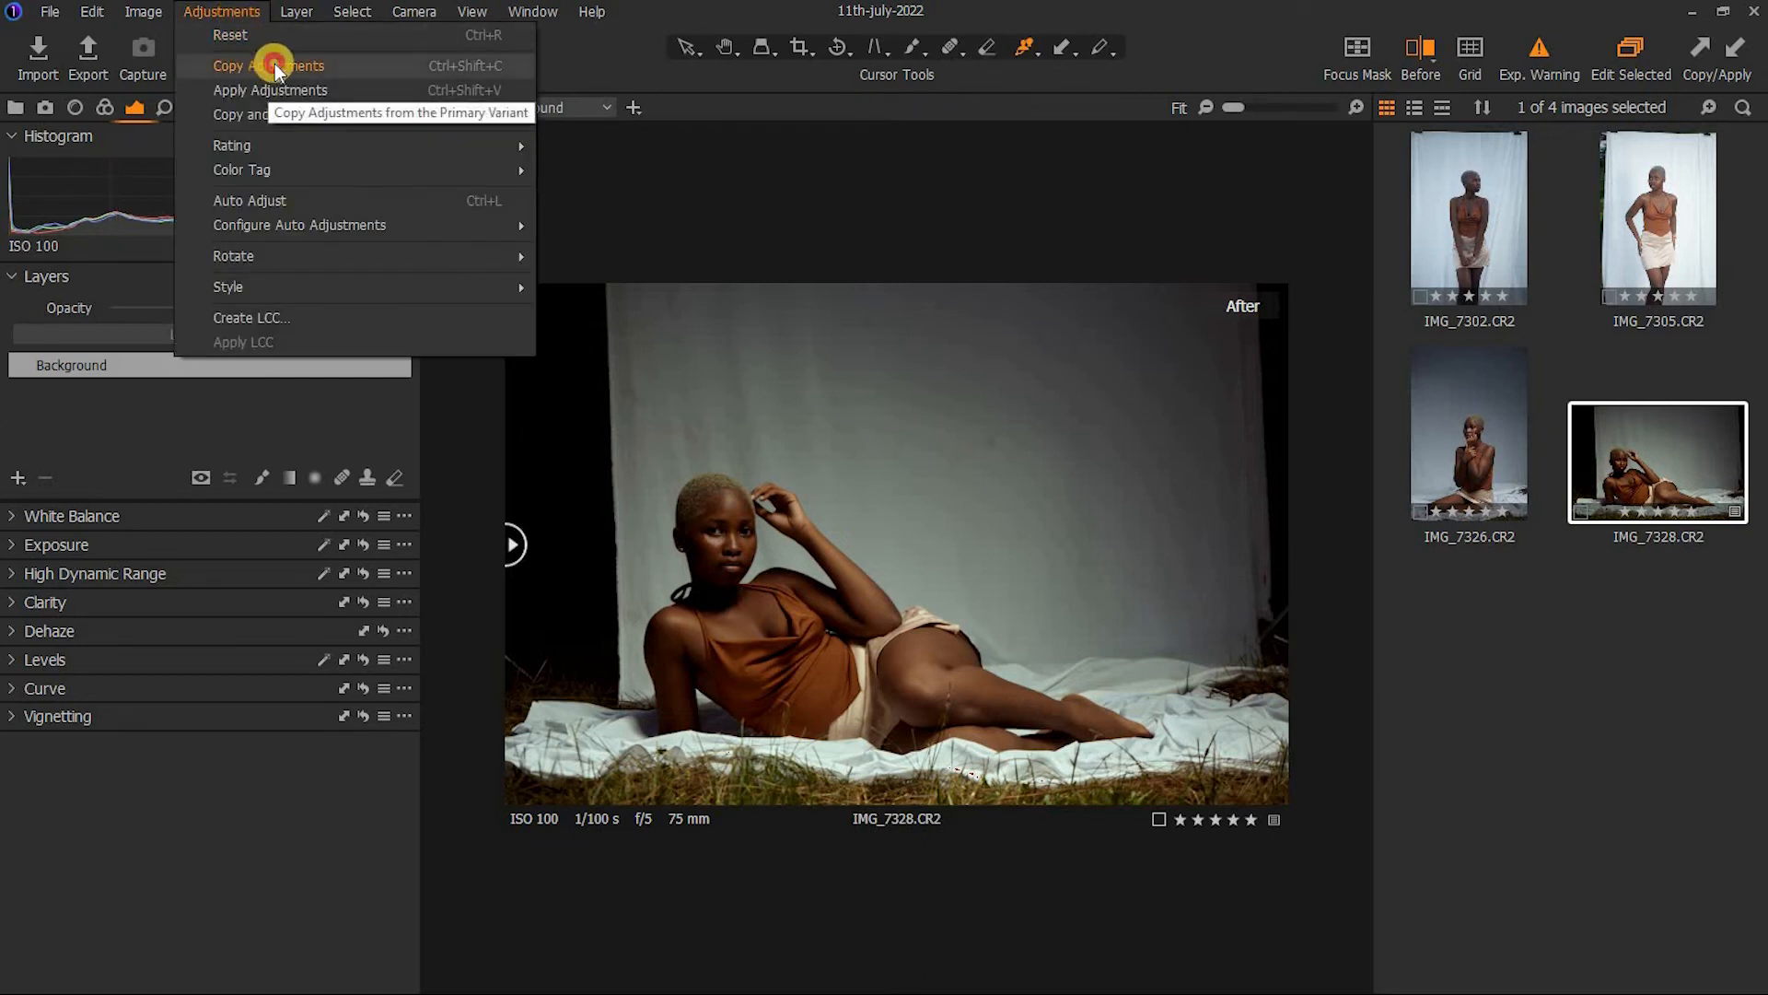
click(276, 69)
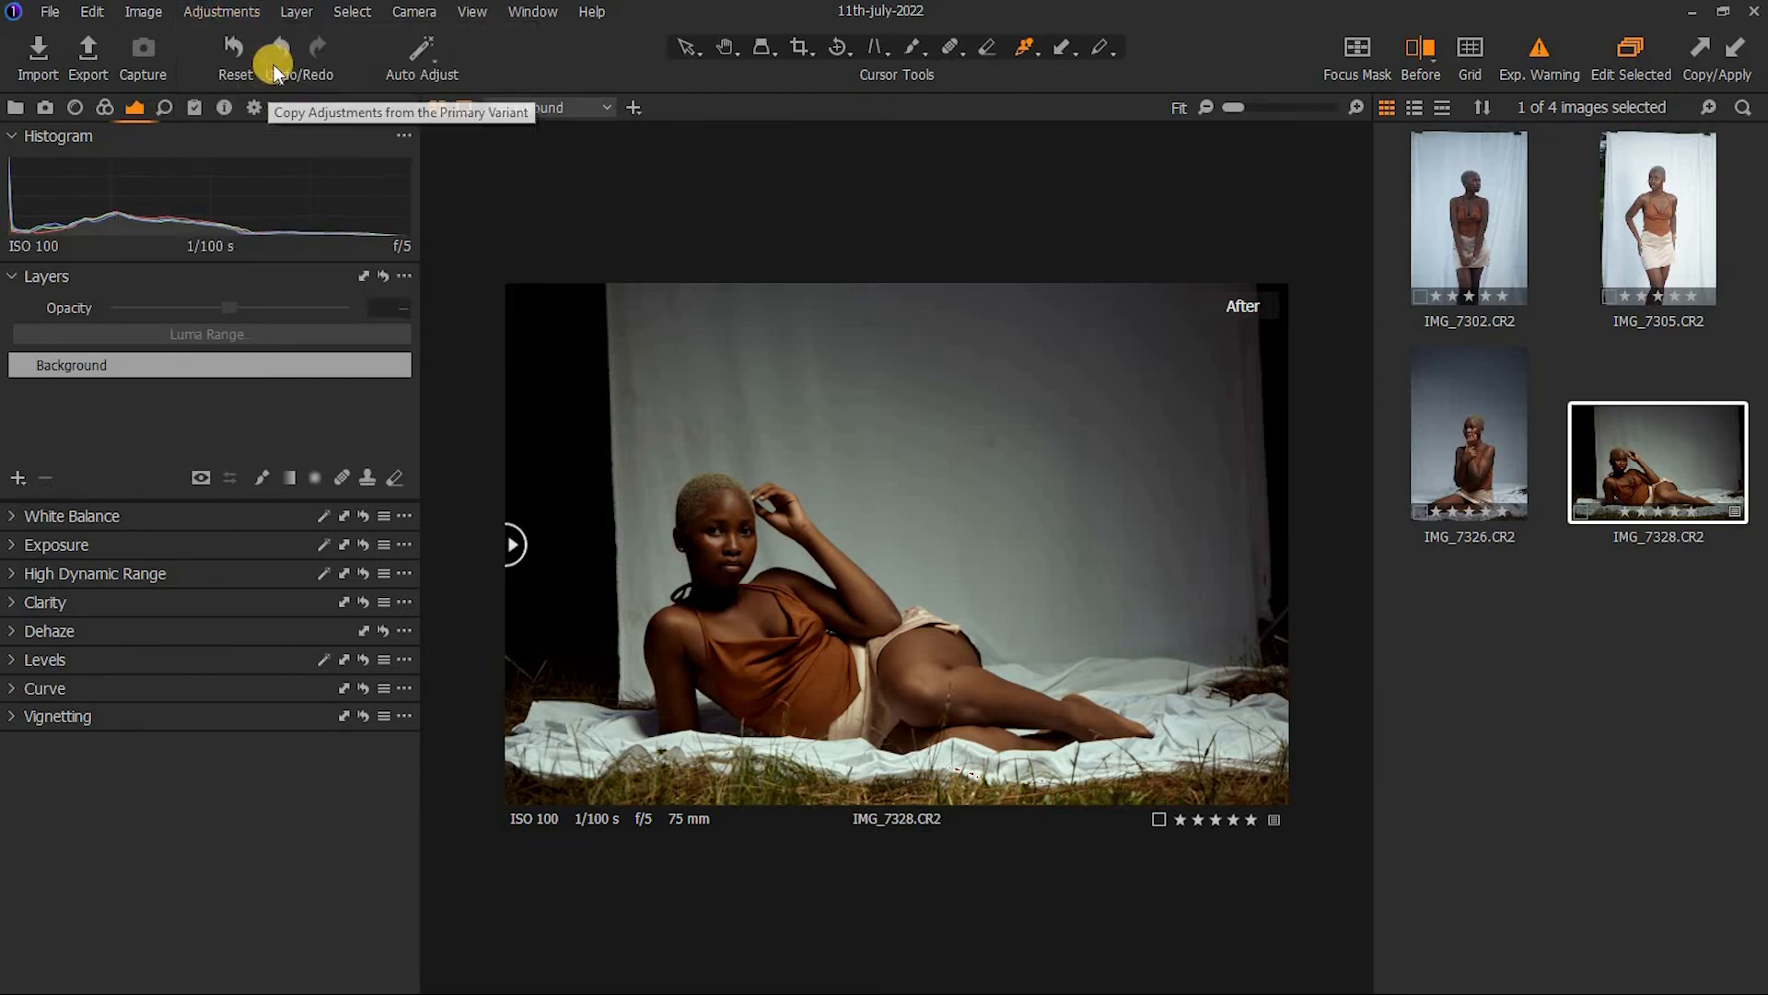
click(1475, 460)
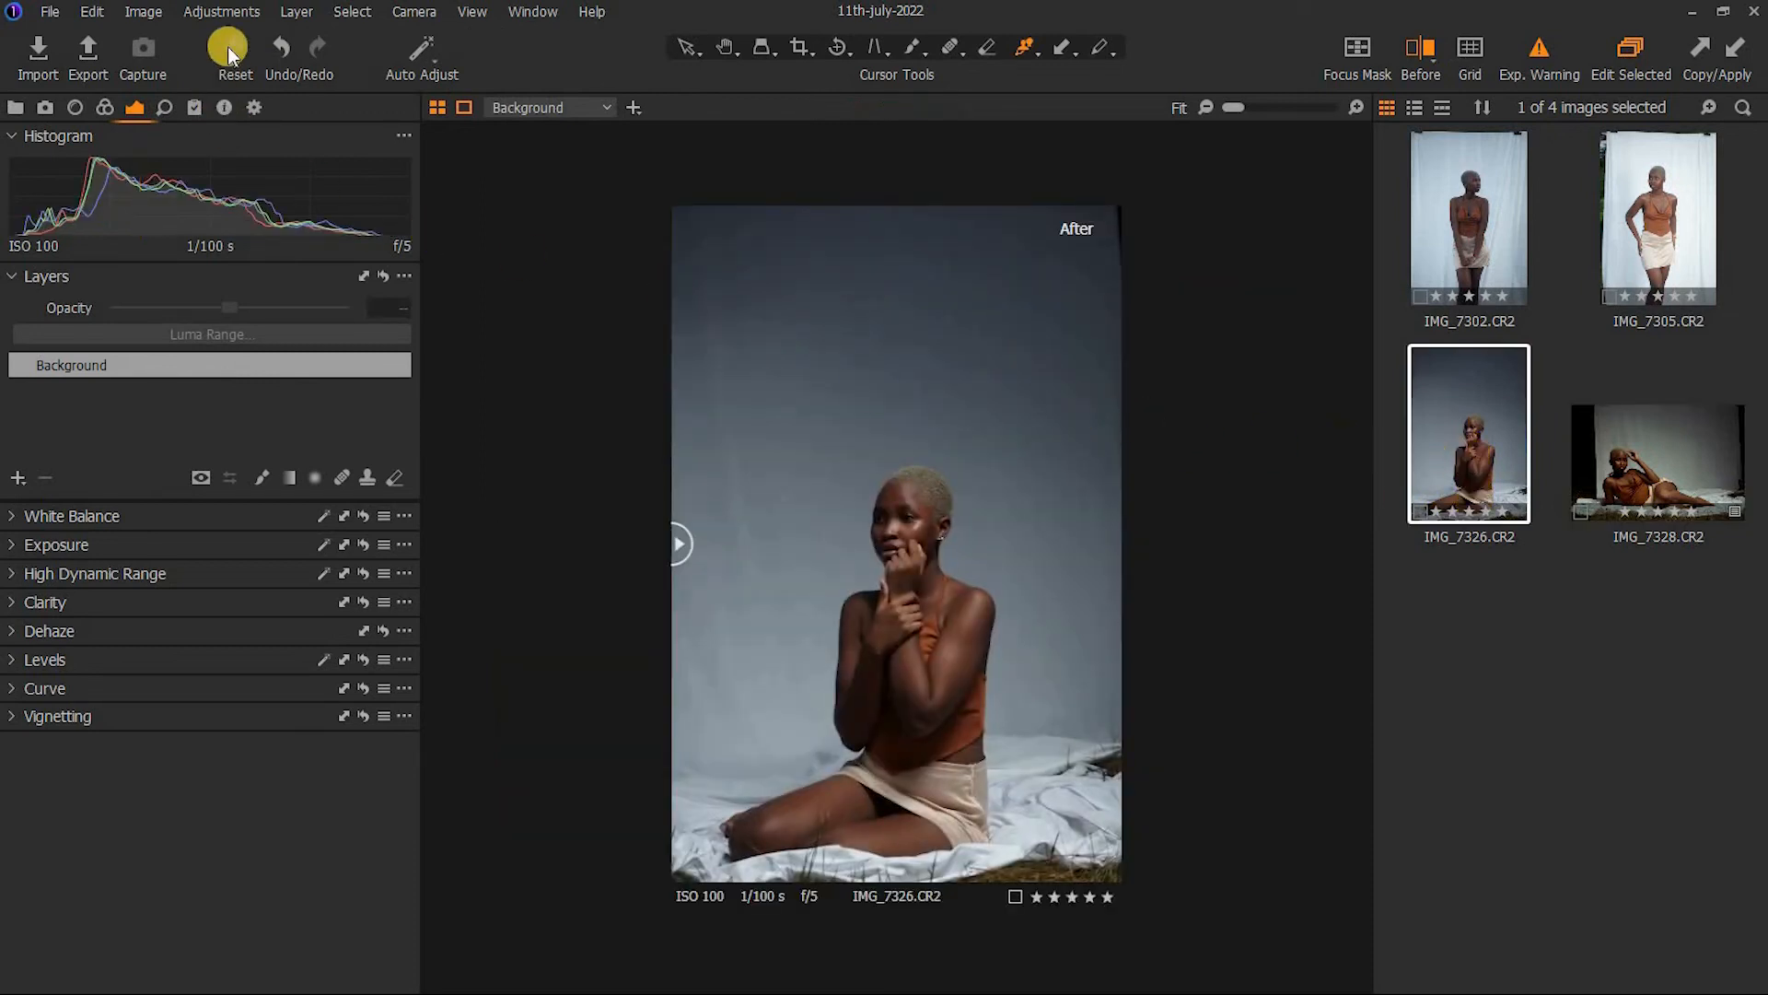
click(238, 19)
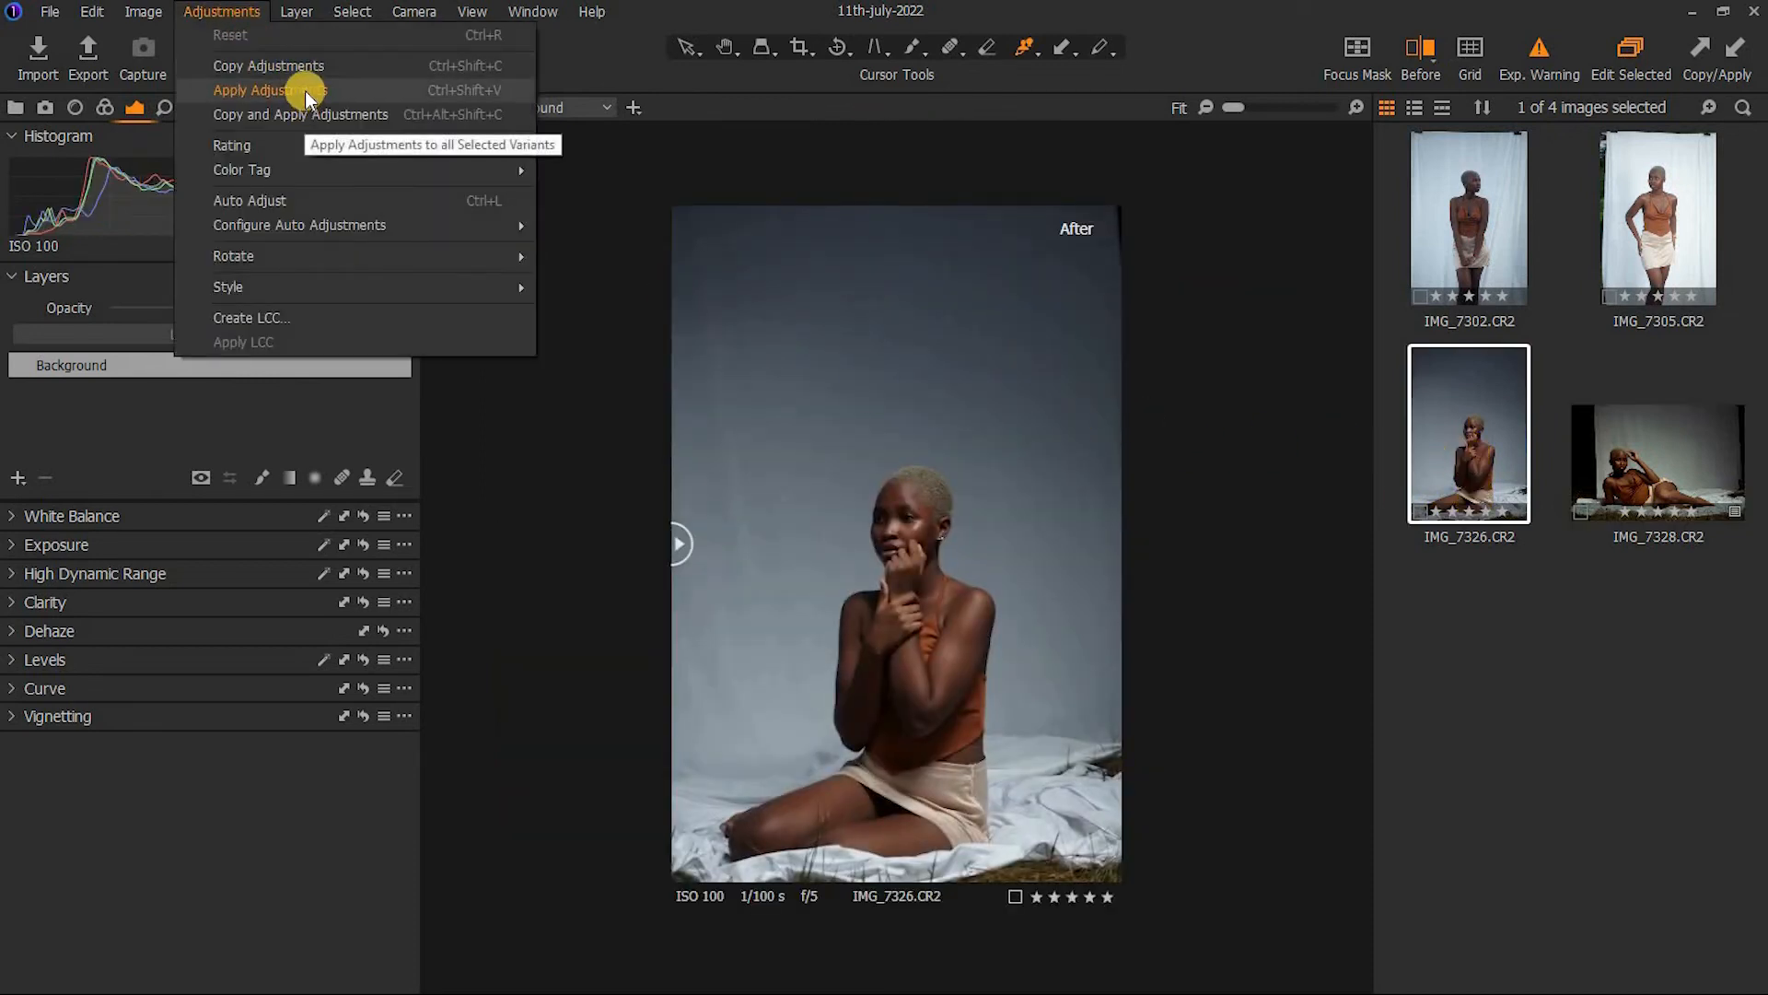
click(307, 92)
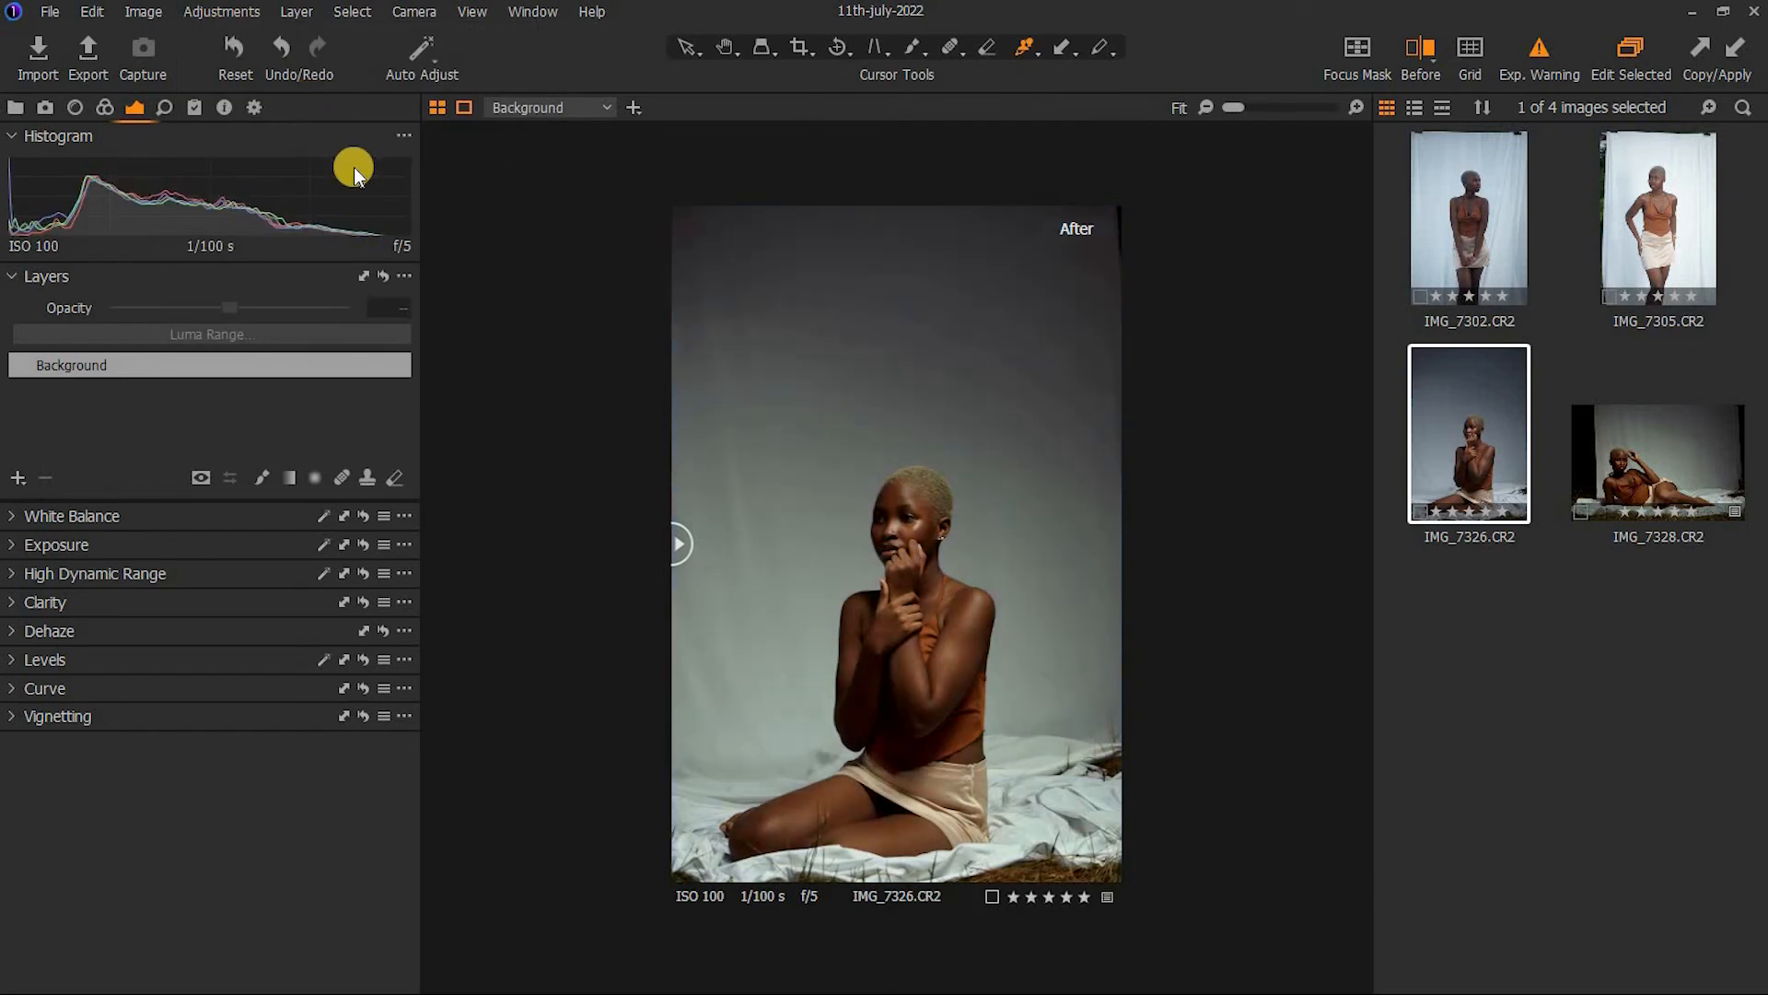
drag(682, 544, 626, 580)
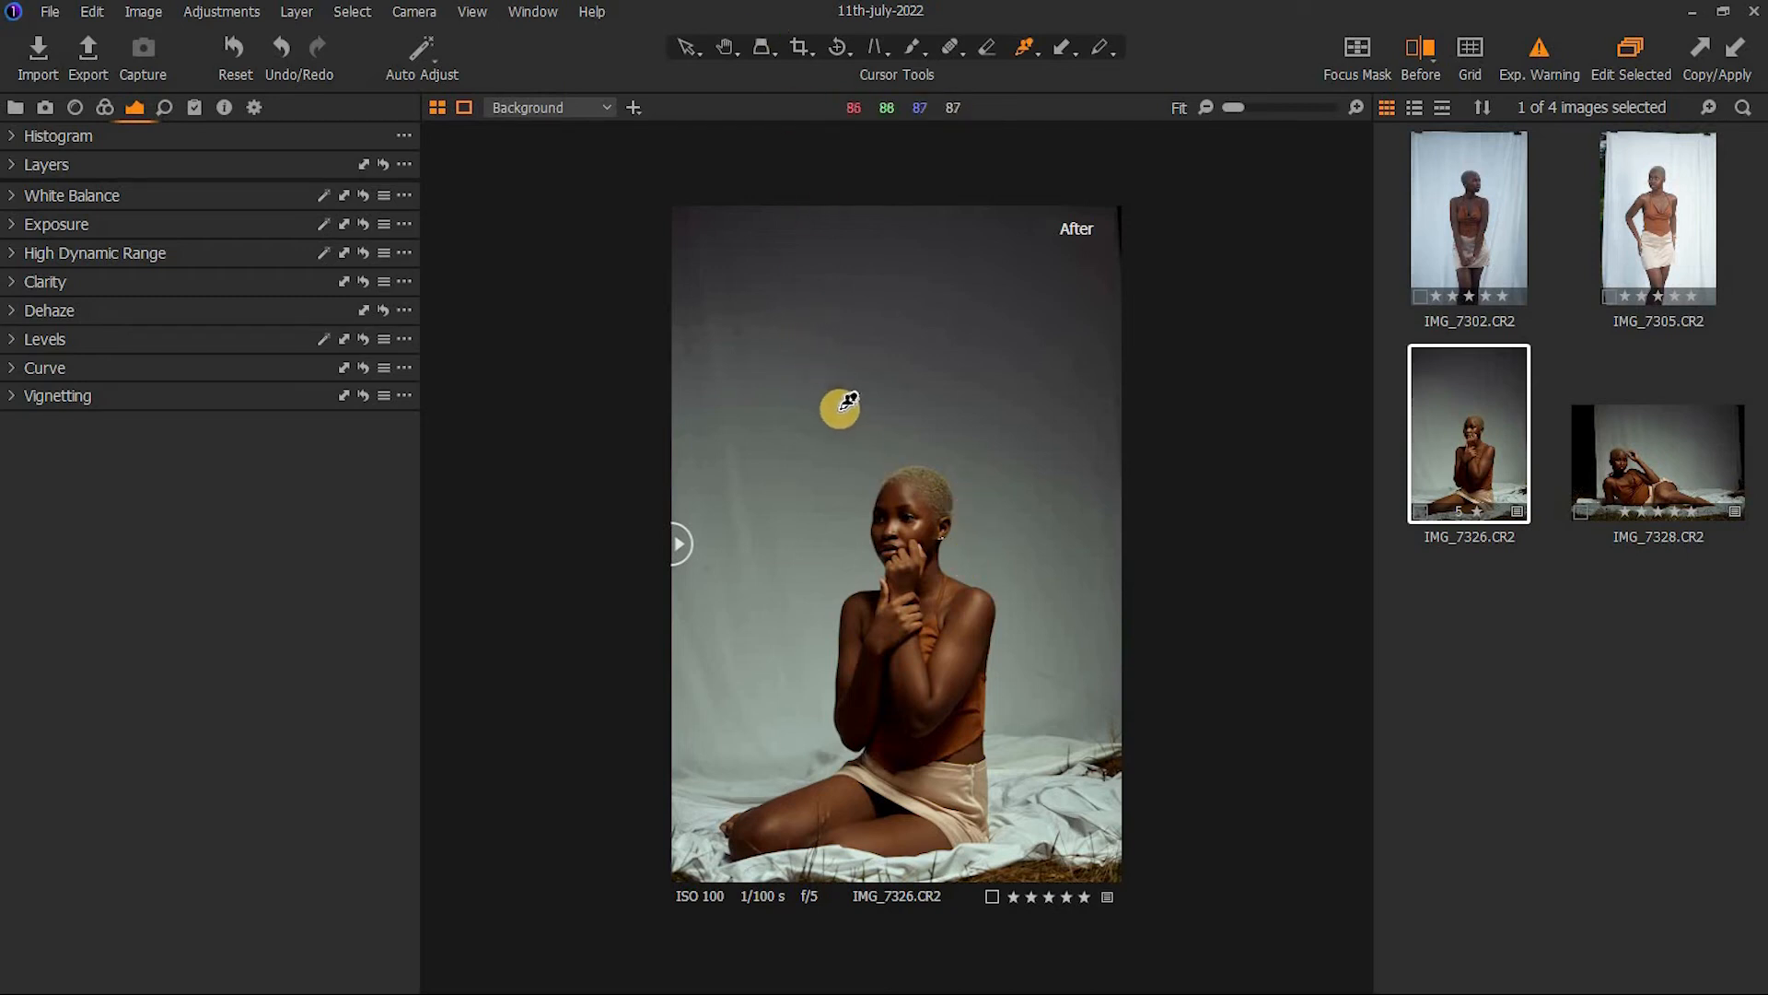
Start a variant export of IMG_7326.CR2 and replace the export name with the model's first name followed by 1
right_click(1446, 455)
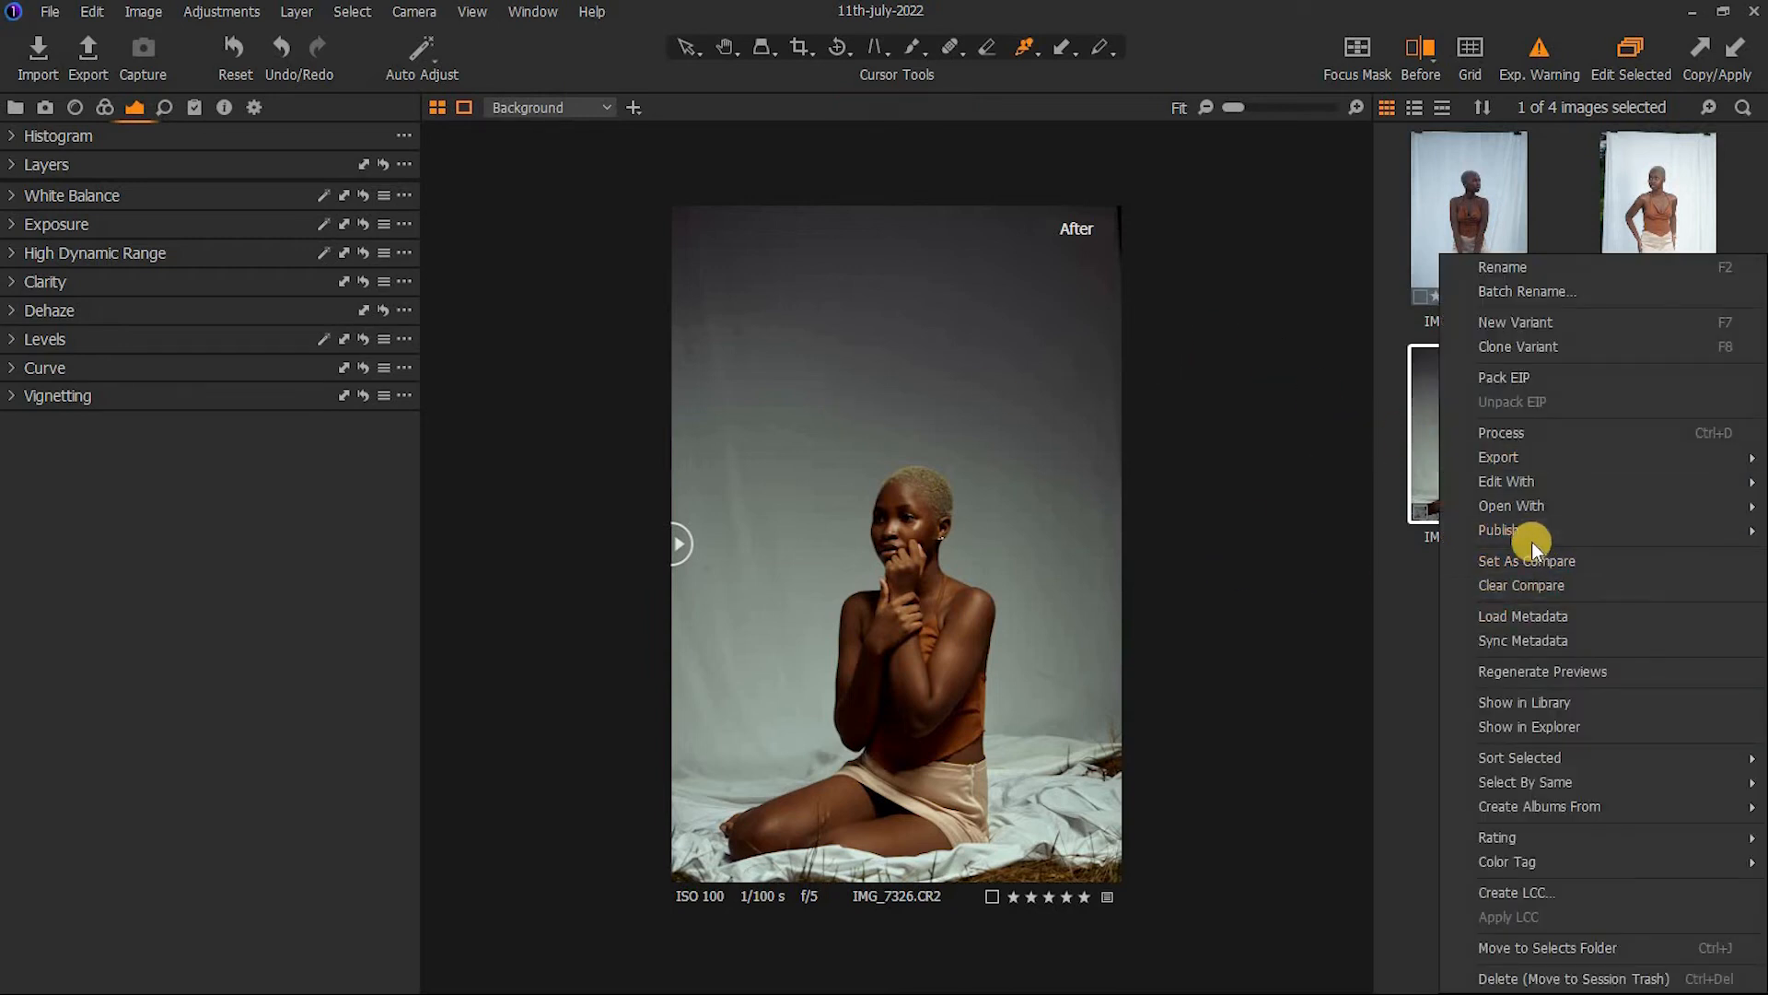
mouse_move(1534, 468)
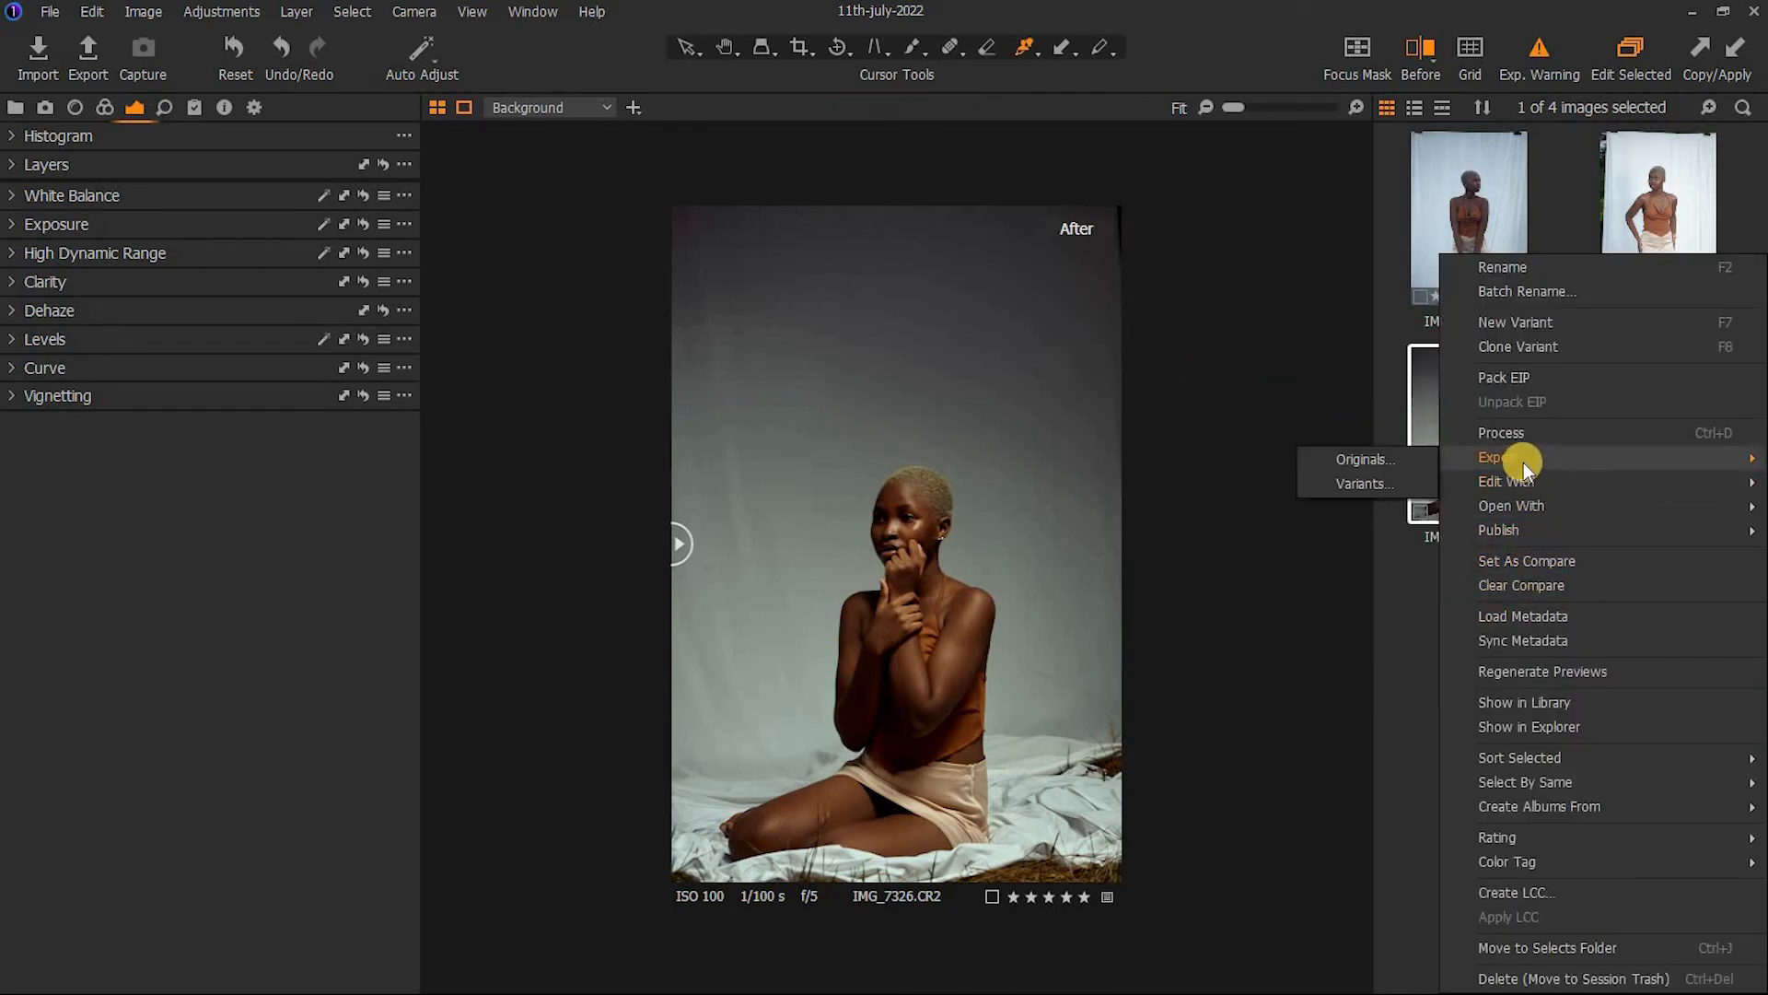
click(1398, 483)
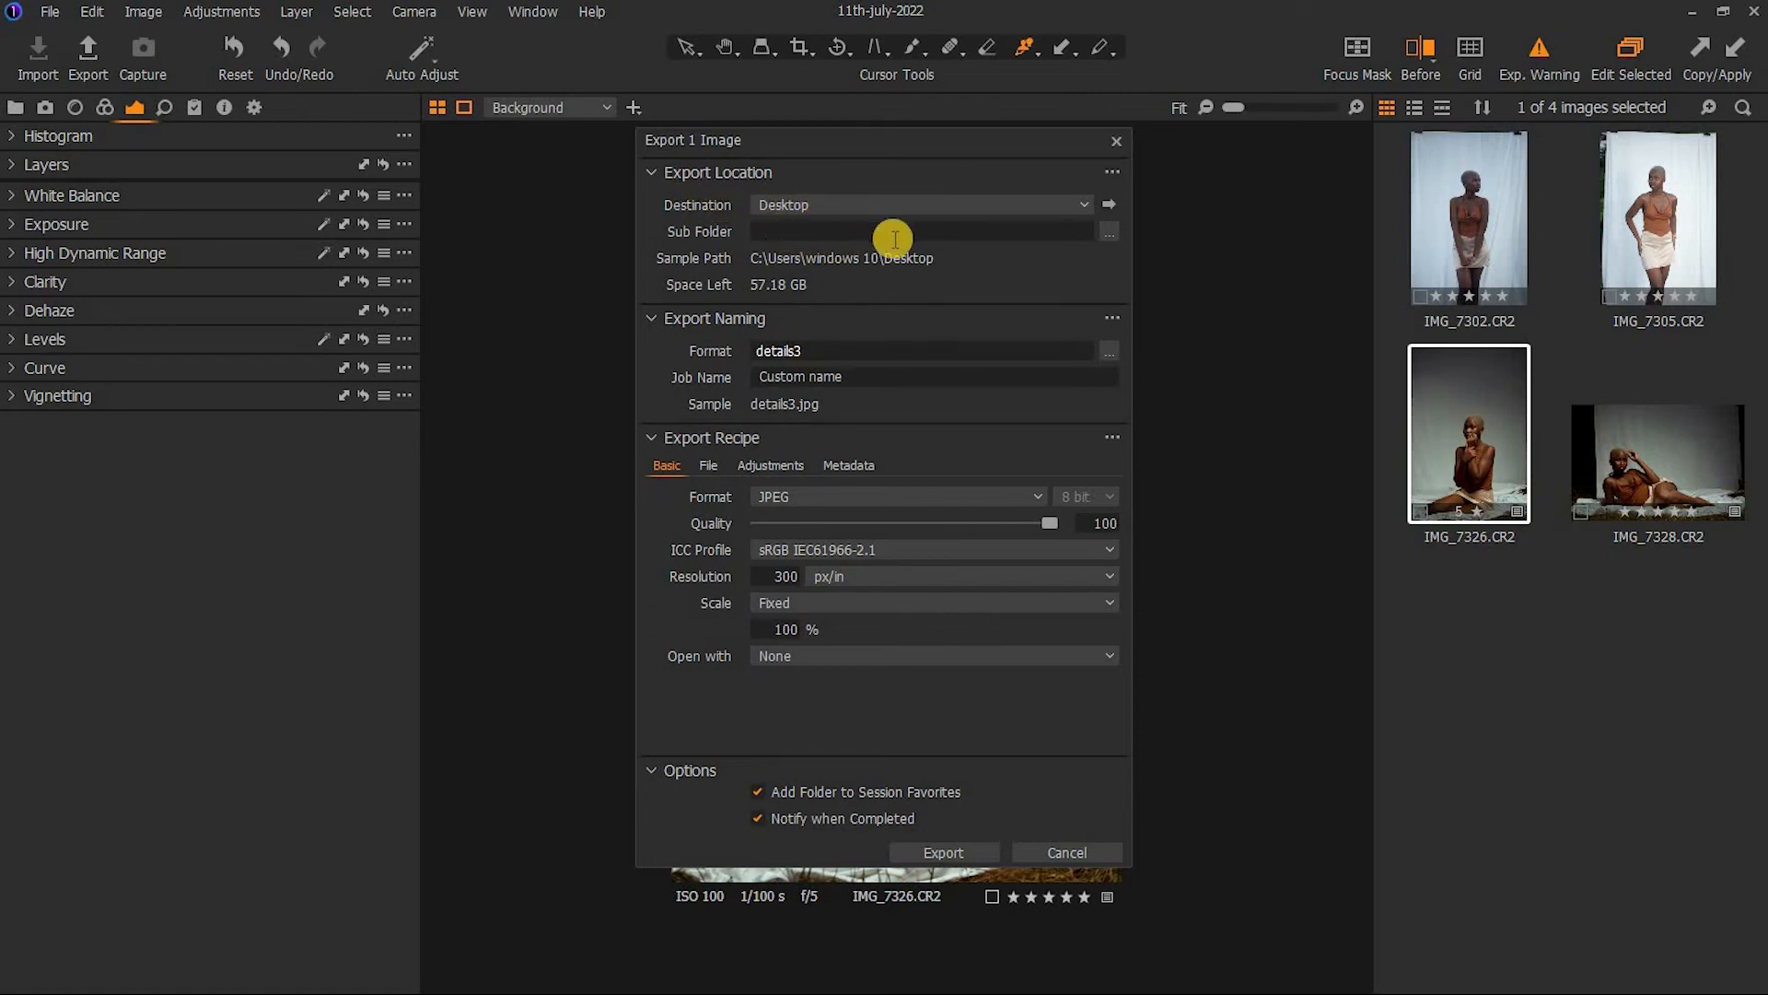
click(834, 345)
key(BackSpace)
key(BackSpace)
key(BackSpace)
key(BackSpace)
key(BackSpace)
key(BackSpace)
key(BackSpace)
key(BackSpace)
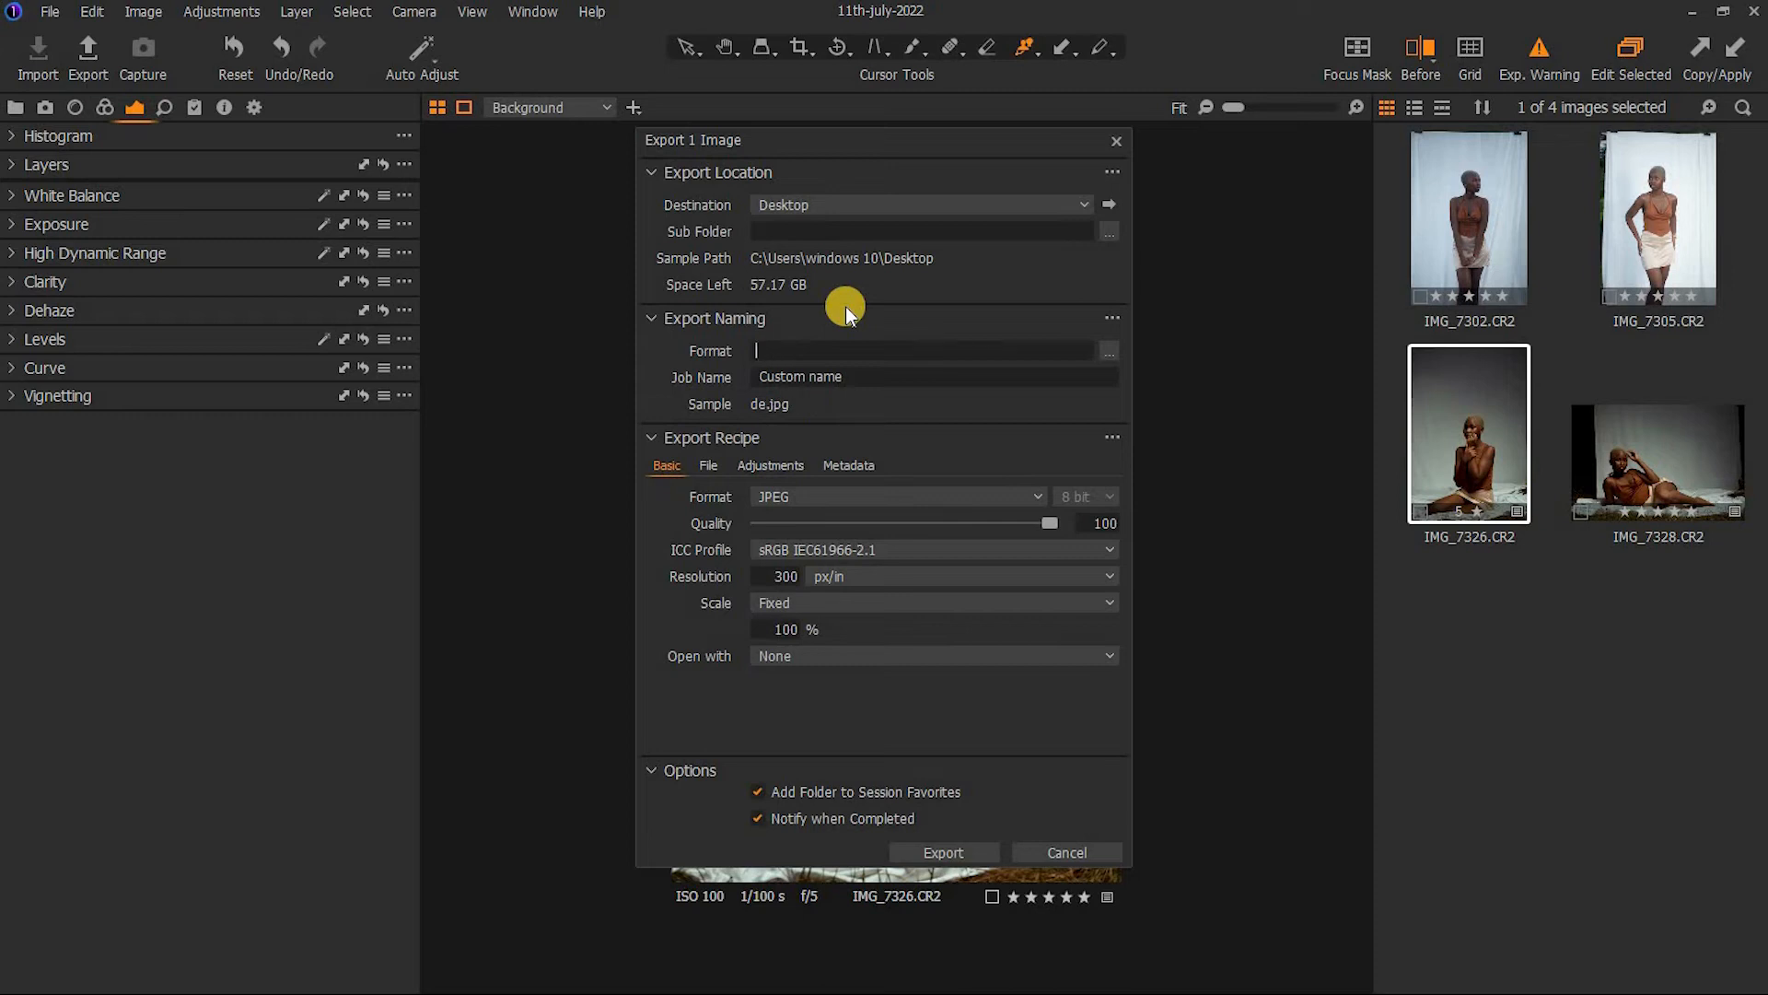
text(Zainab1)
Set the export scale to Fixed at 50%, export the JPEG to the Desktop, and dismiss the completion notice
click(1098, 599)
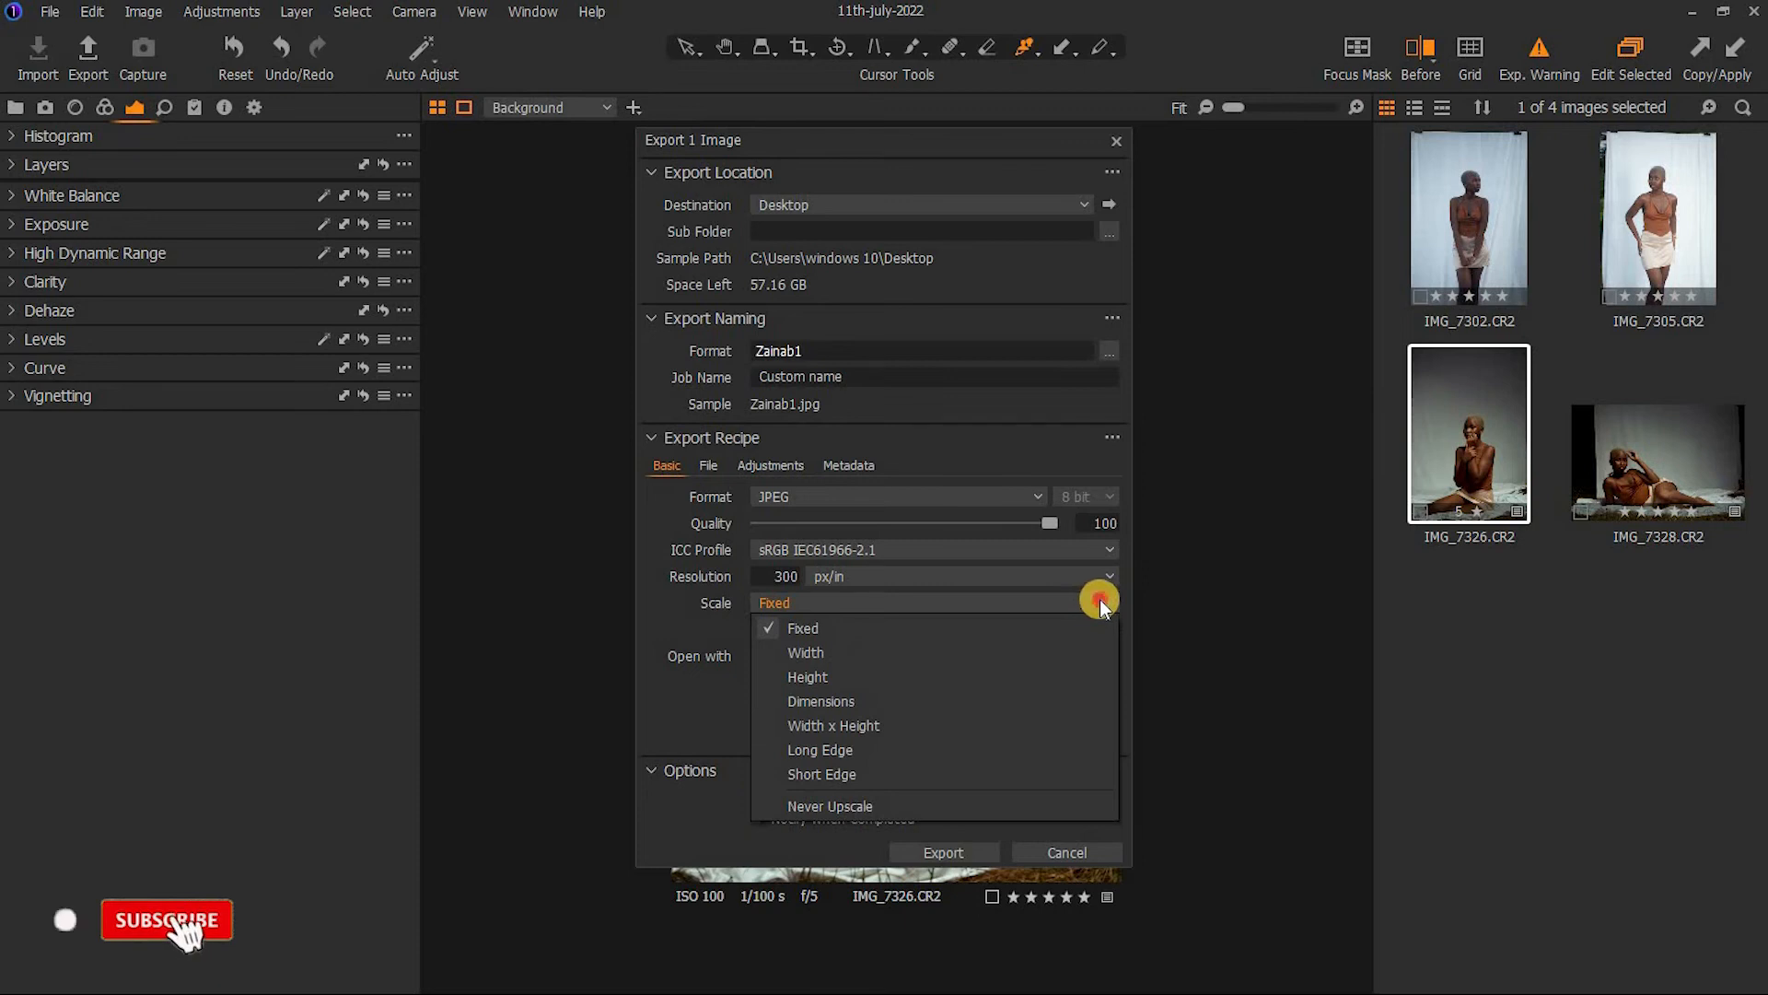
click(887, 626)
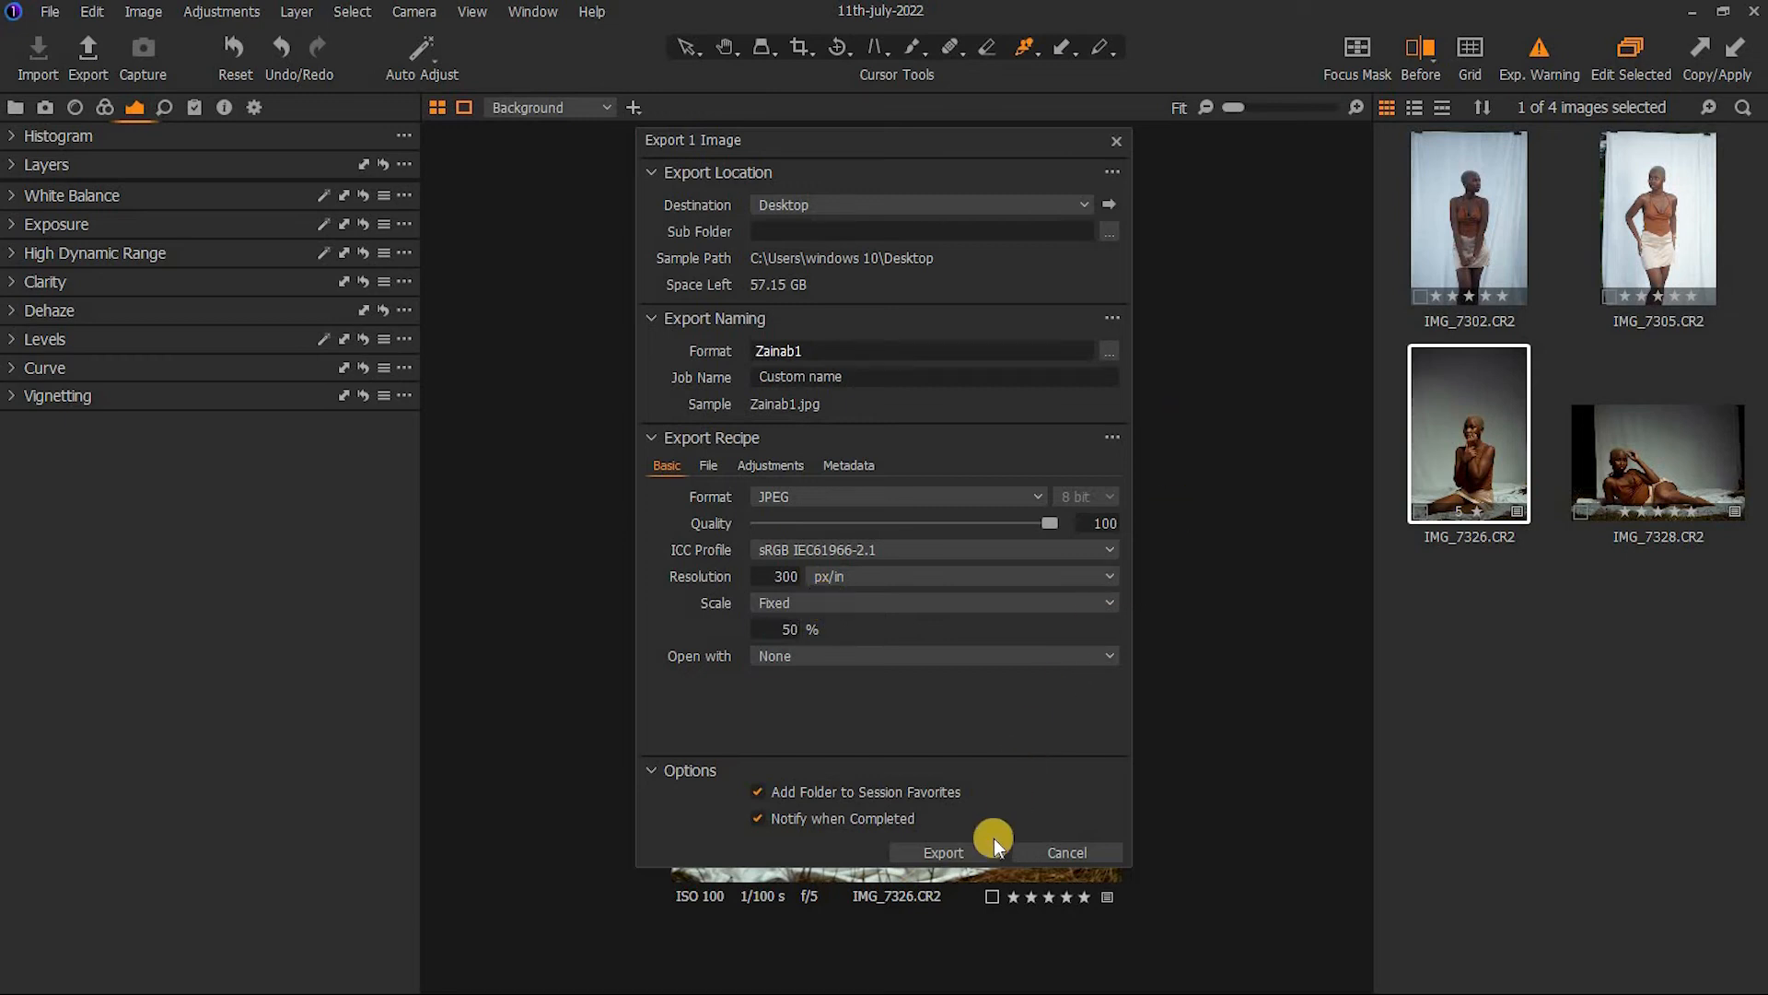
click(963, 852)
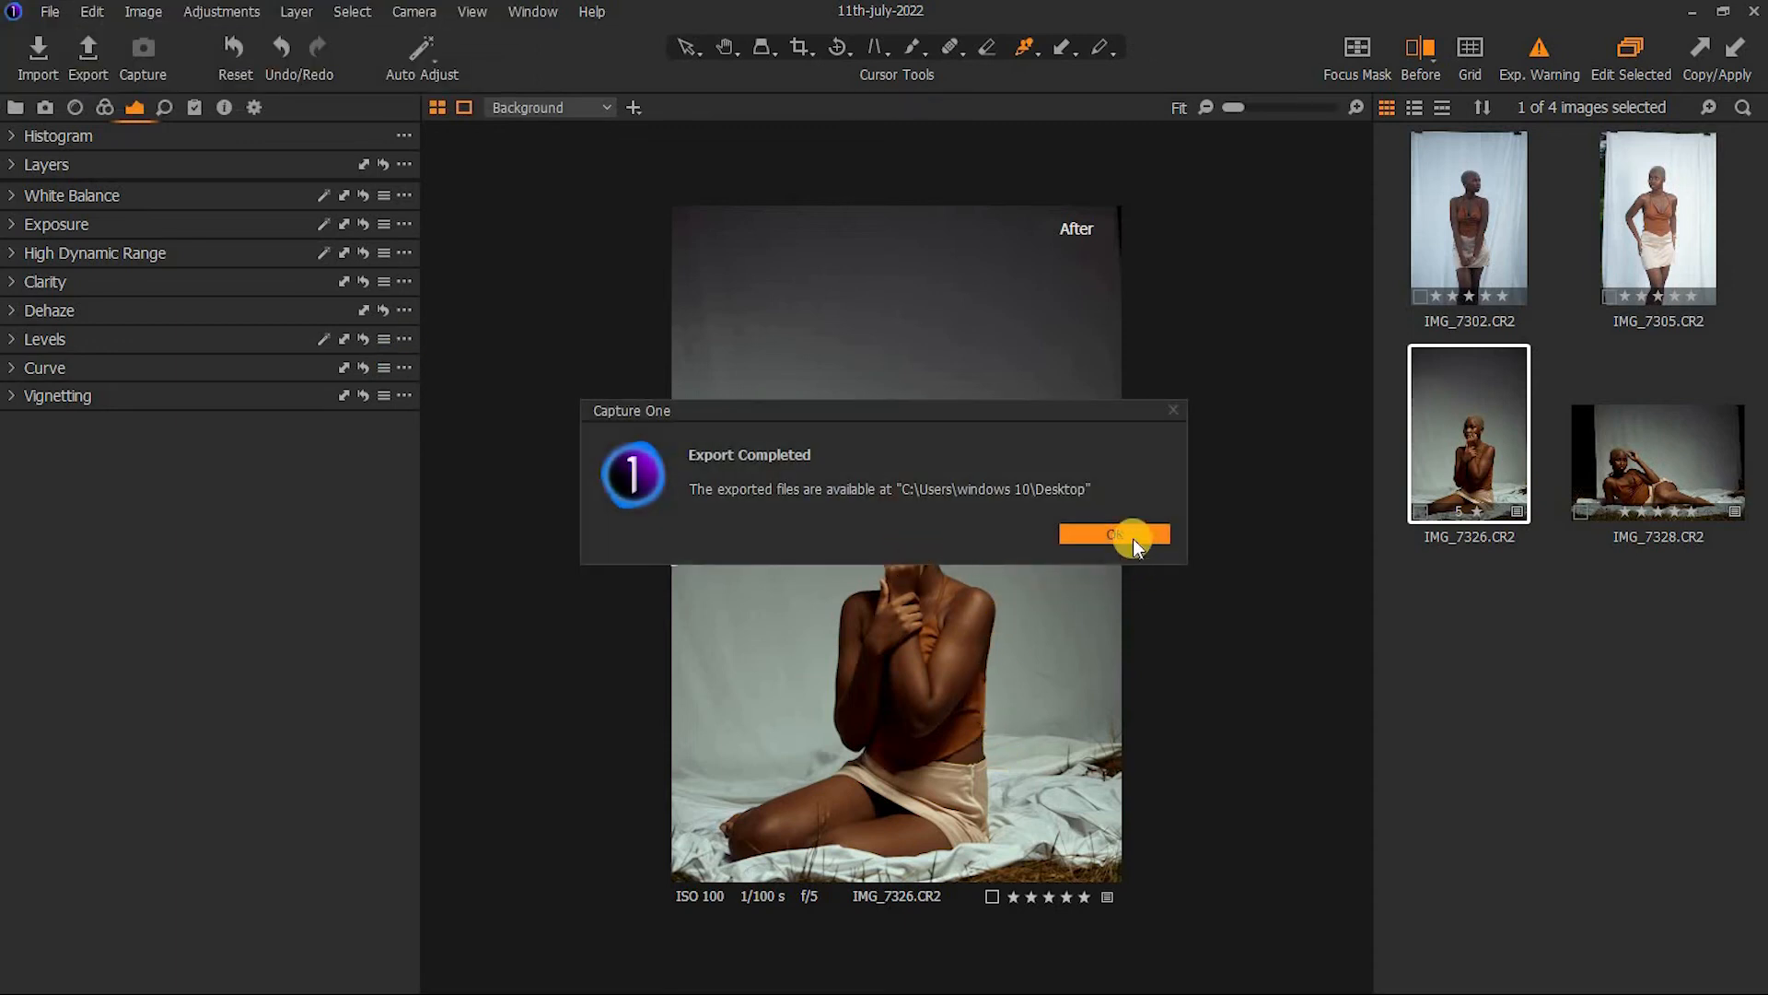
click(1131, 539)
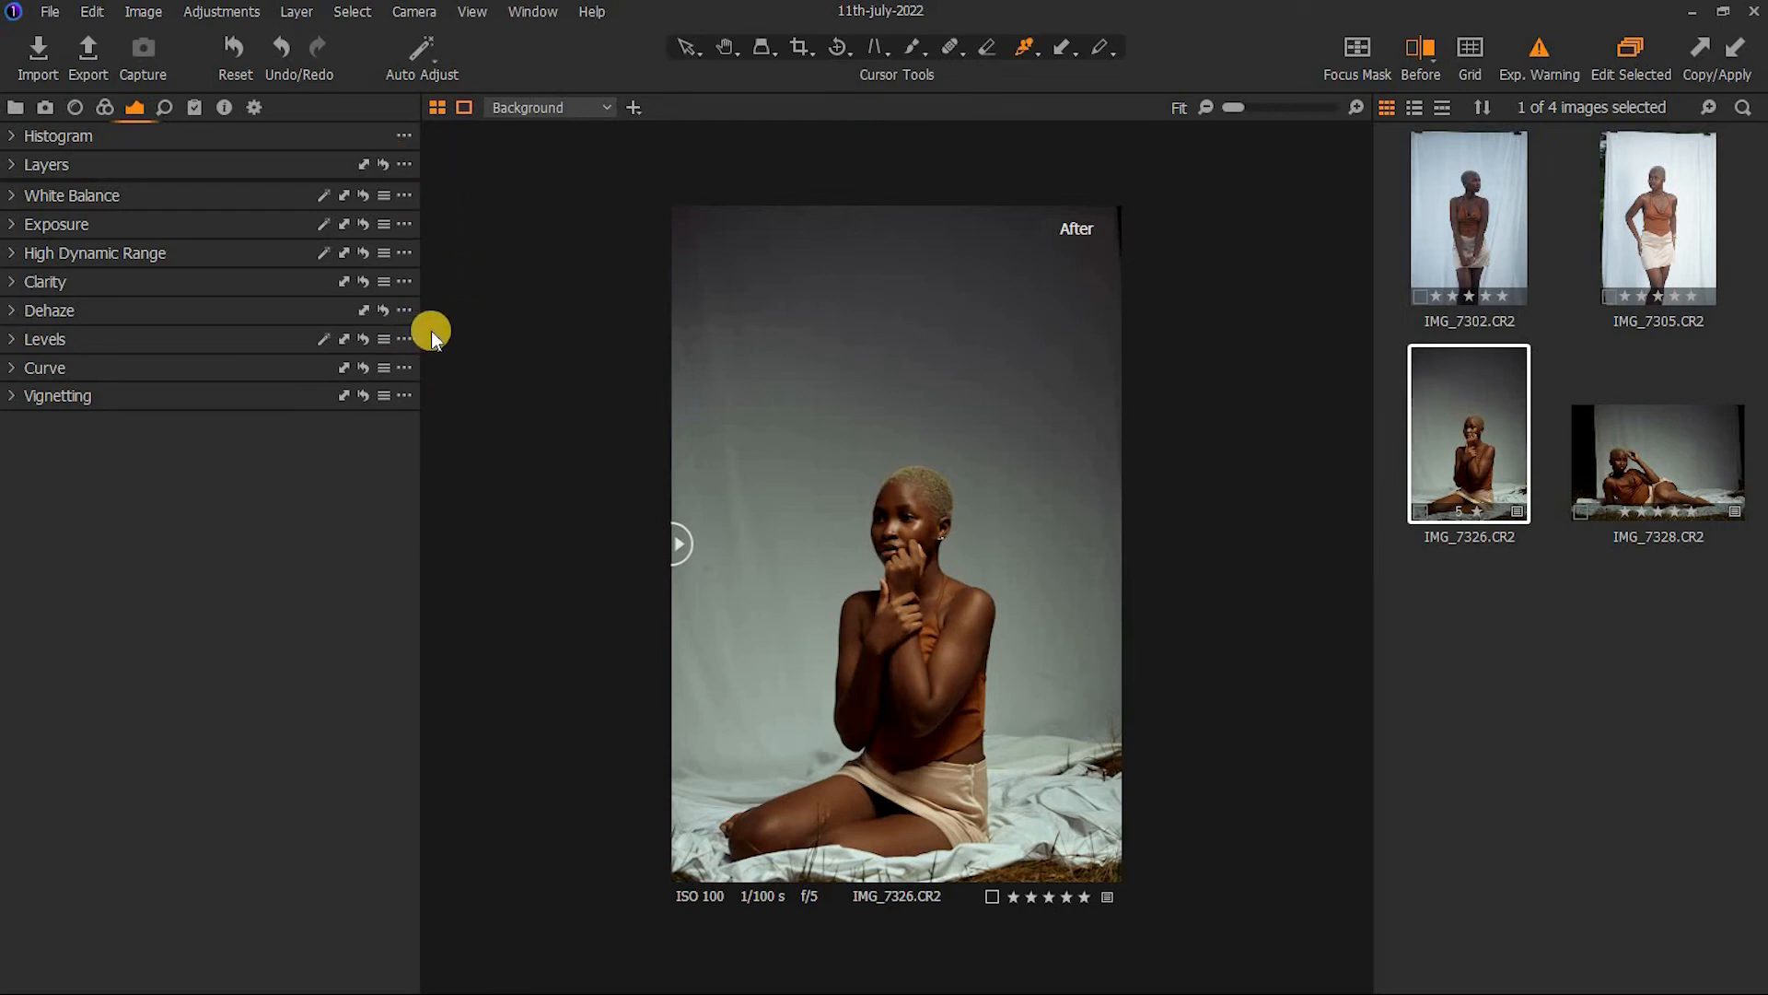
Enable the JPEG Instagram optimized and JPEG QuickProof process recipes, and show the QuickProof recipe settings and the output location
click(256, 107)
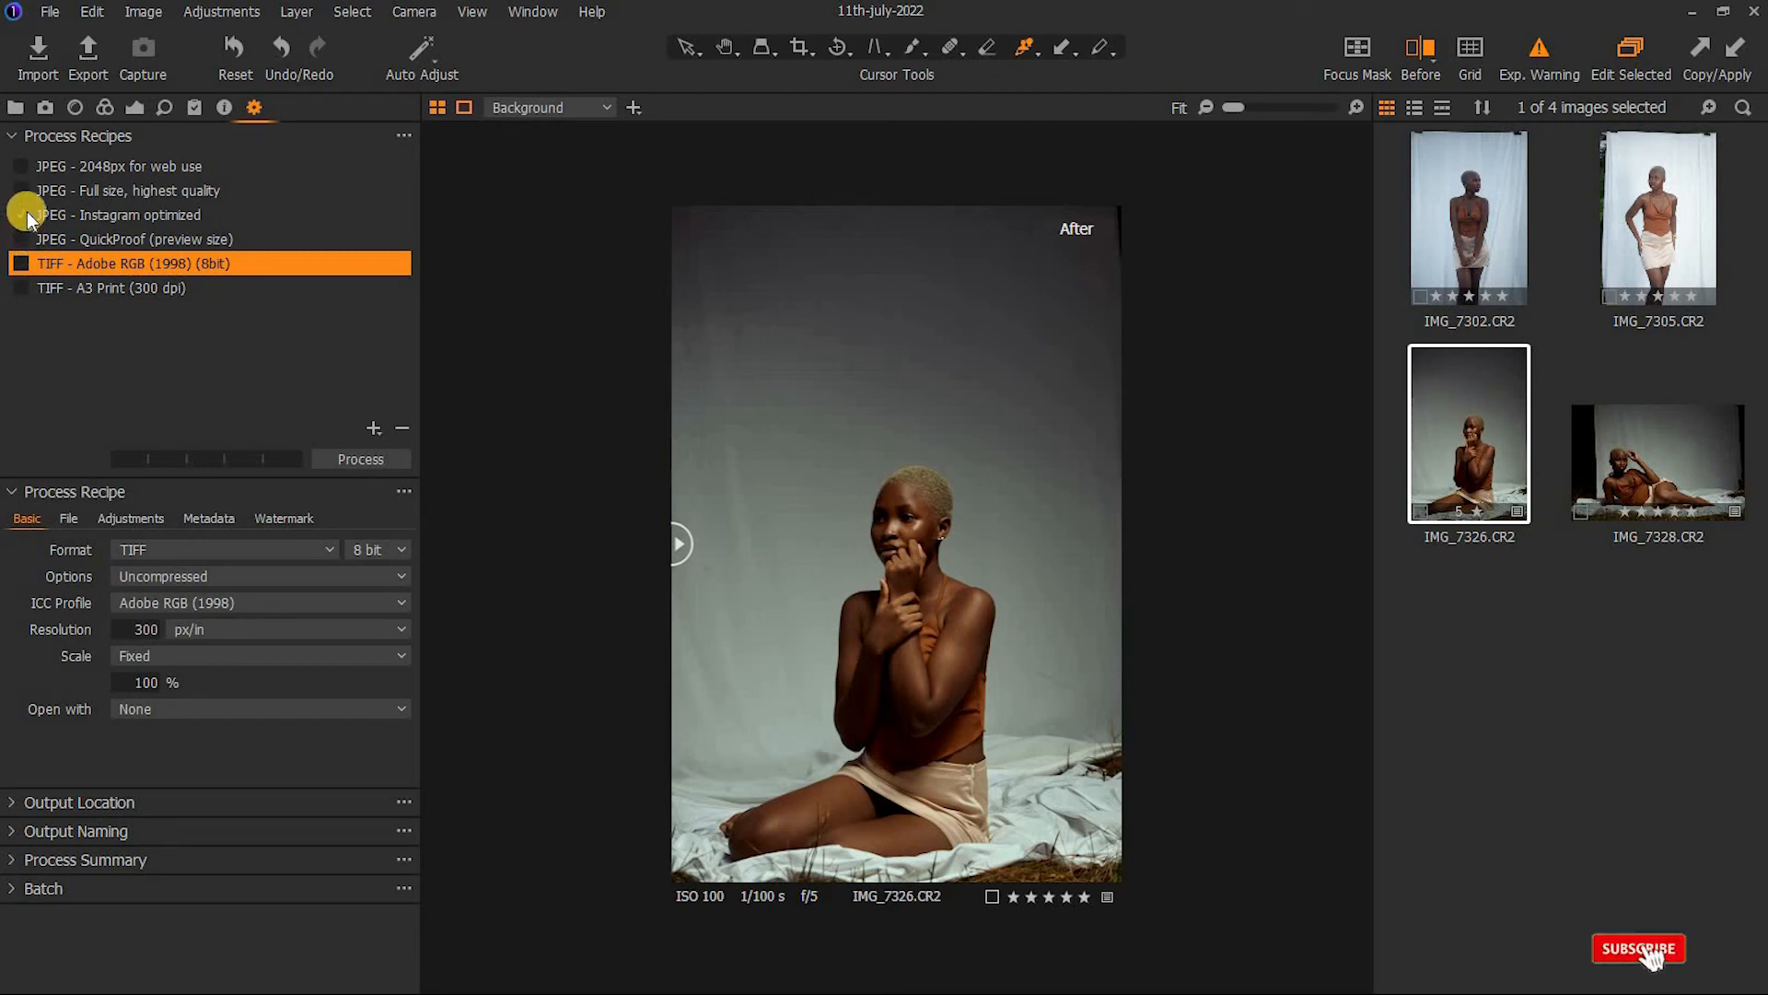
click(22, 238)
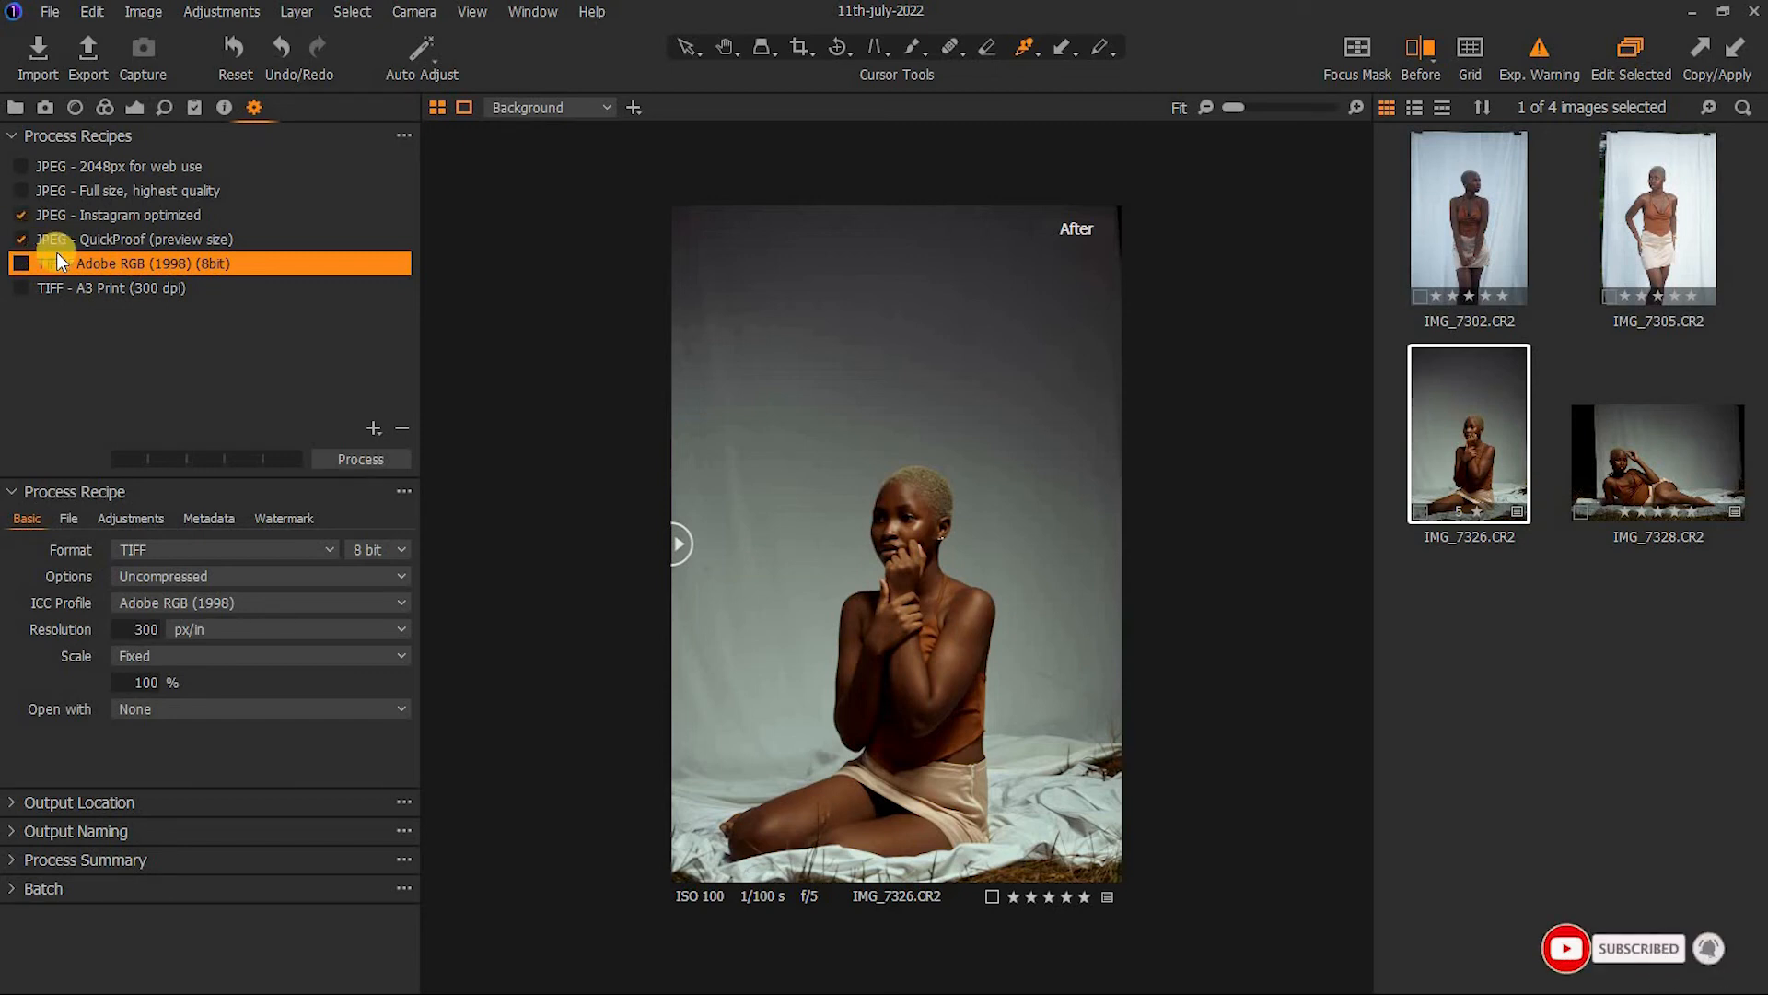
click(120, 228)
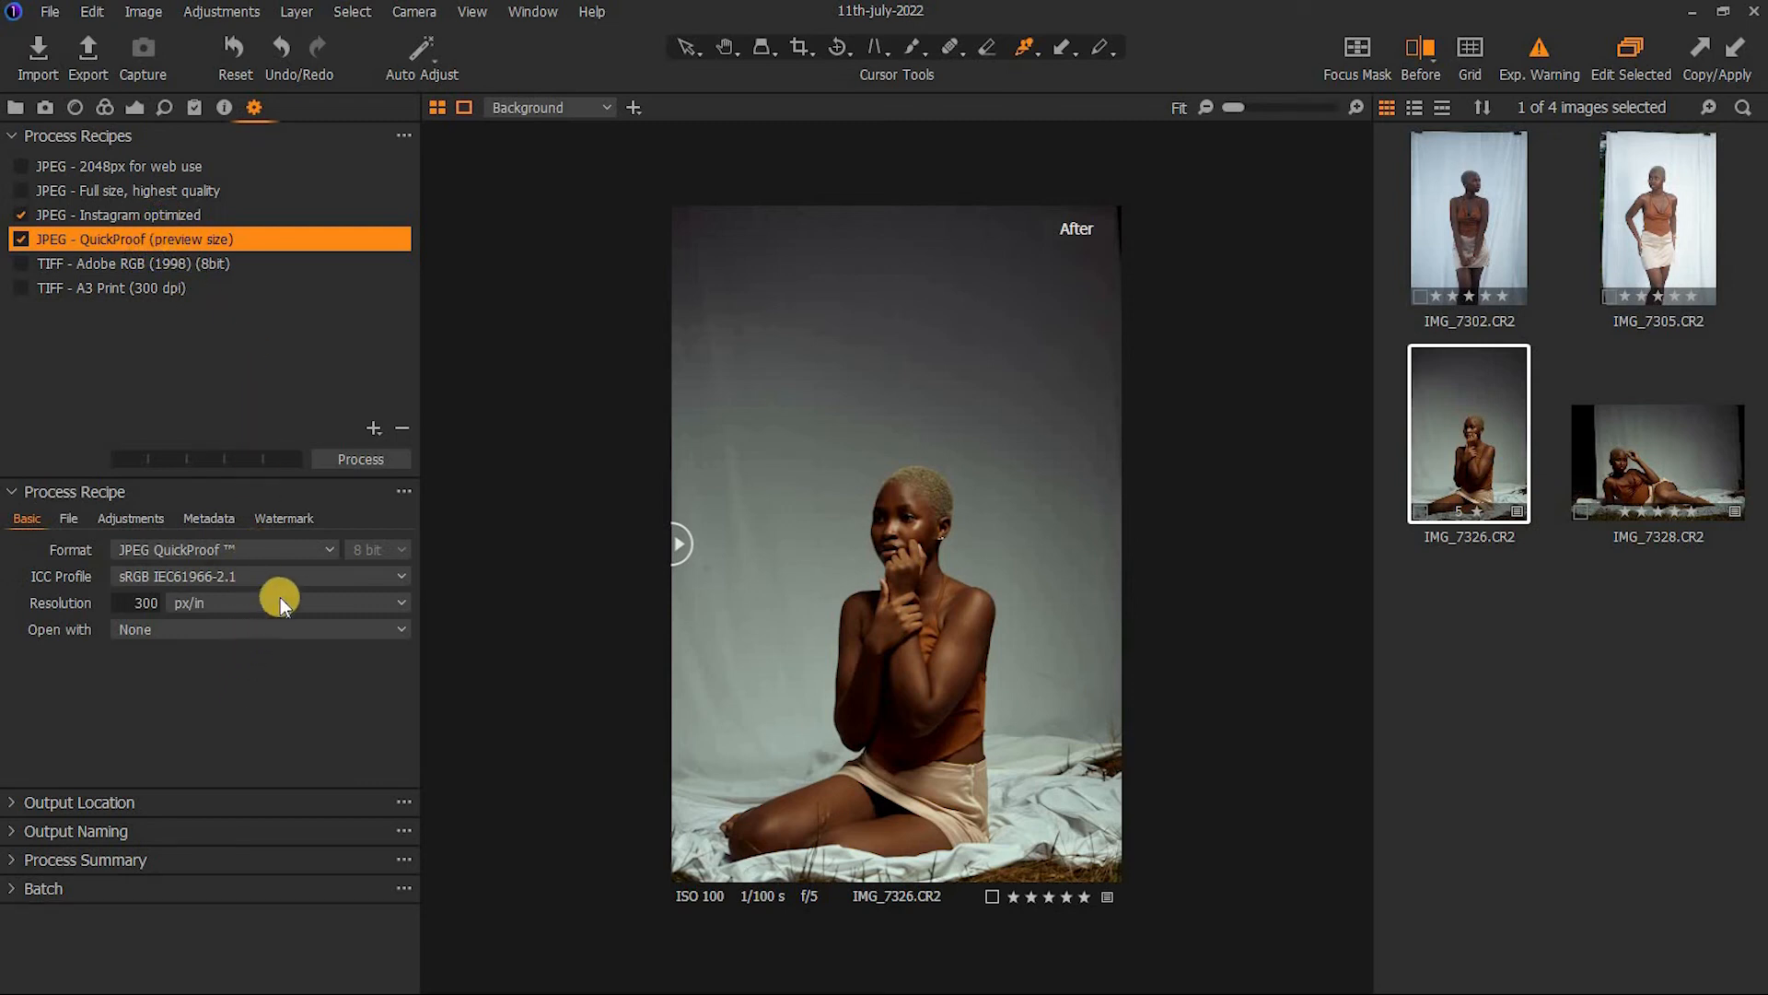
click(13, 802)
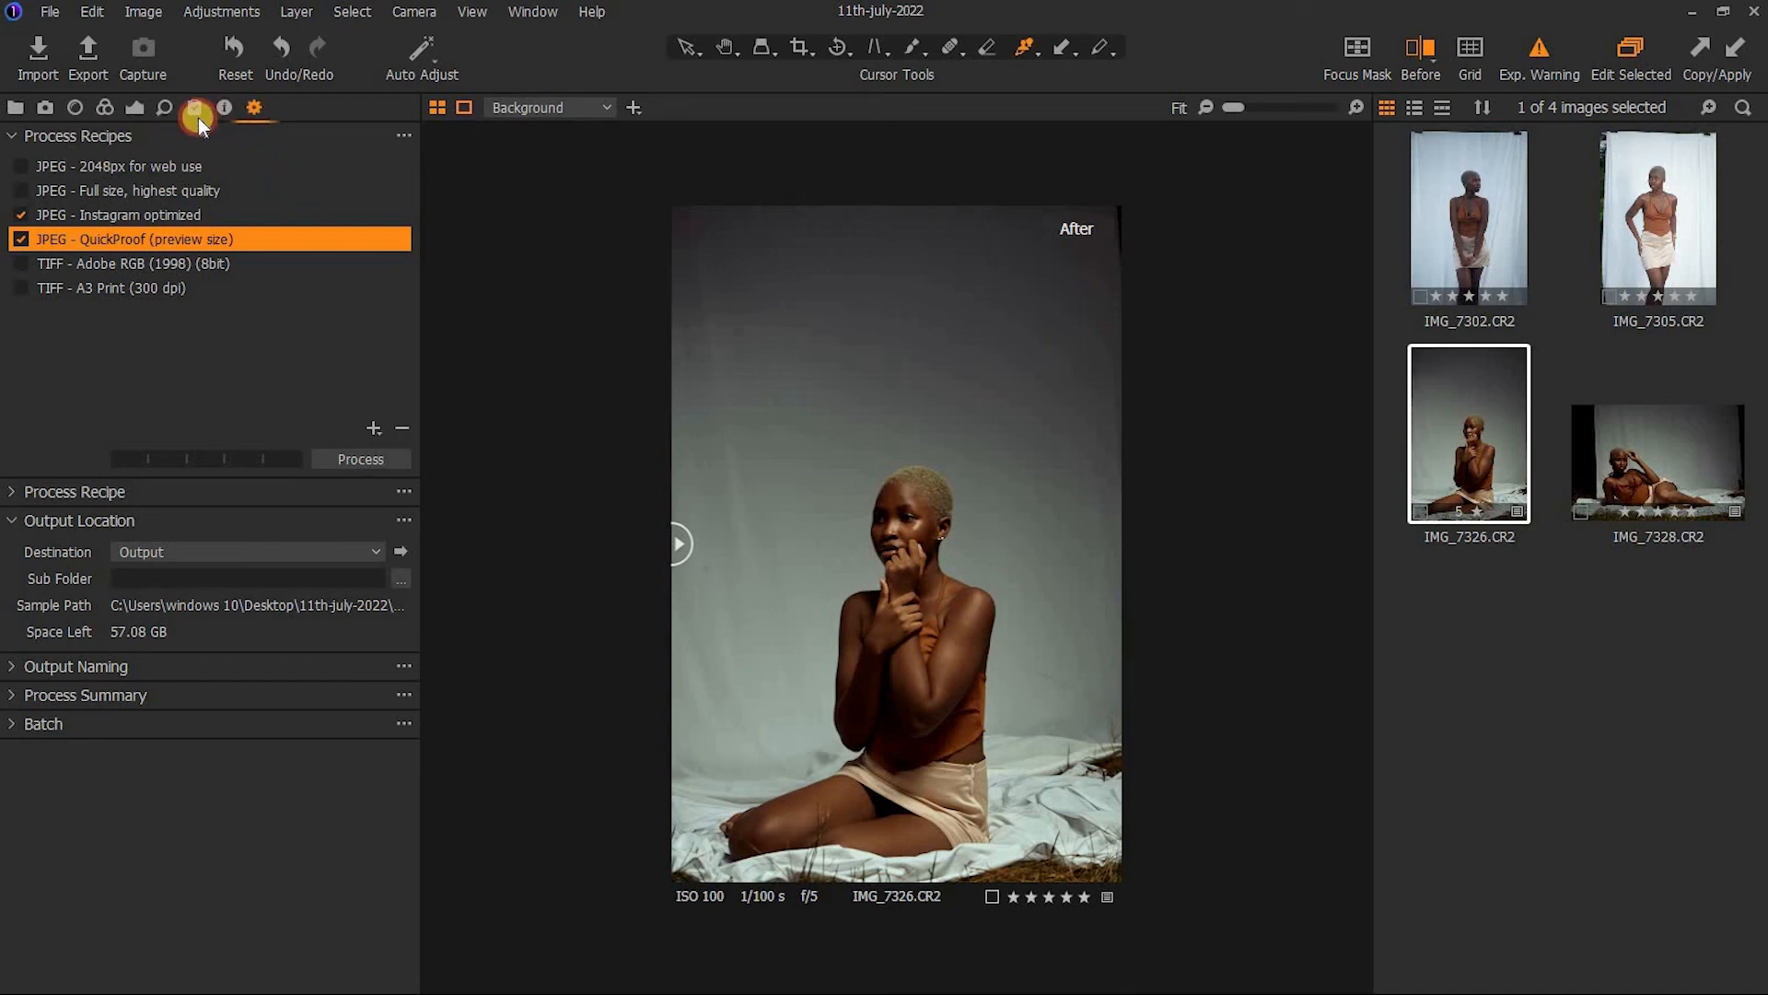
Send IMG_7326.CR2 from the Selects Folder to Adobe Photoshop CC 2019 for editing as a PSD variant
click(16, 108)
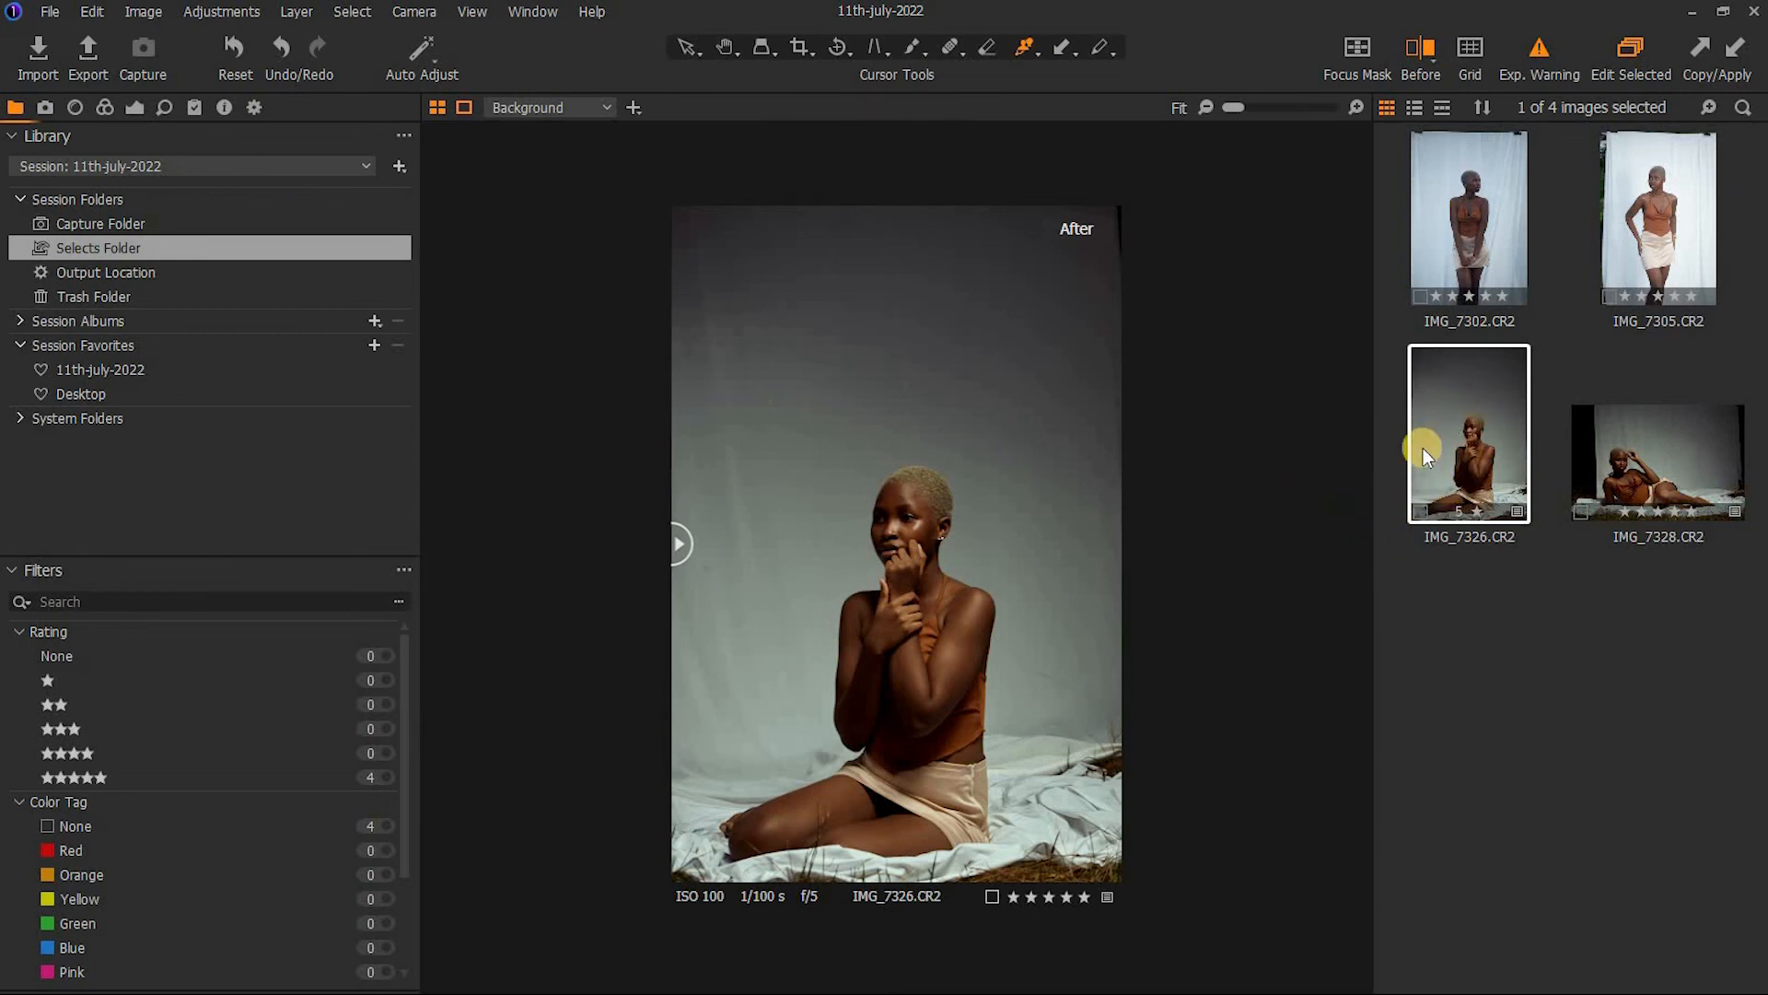
right_click(1452, 450)
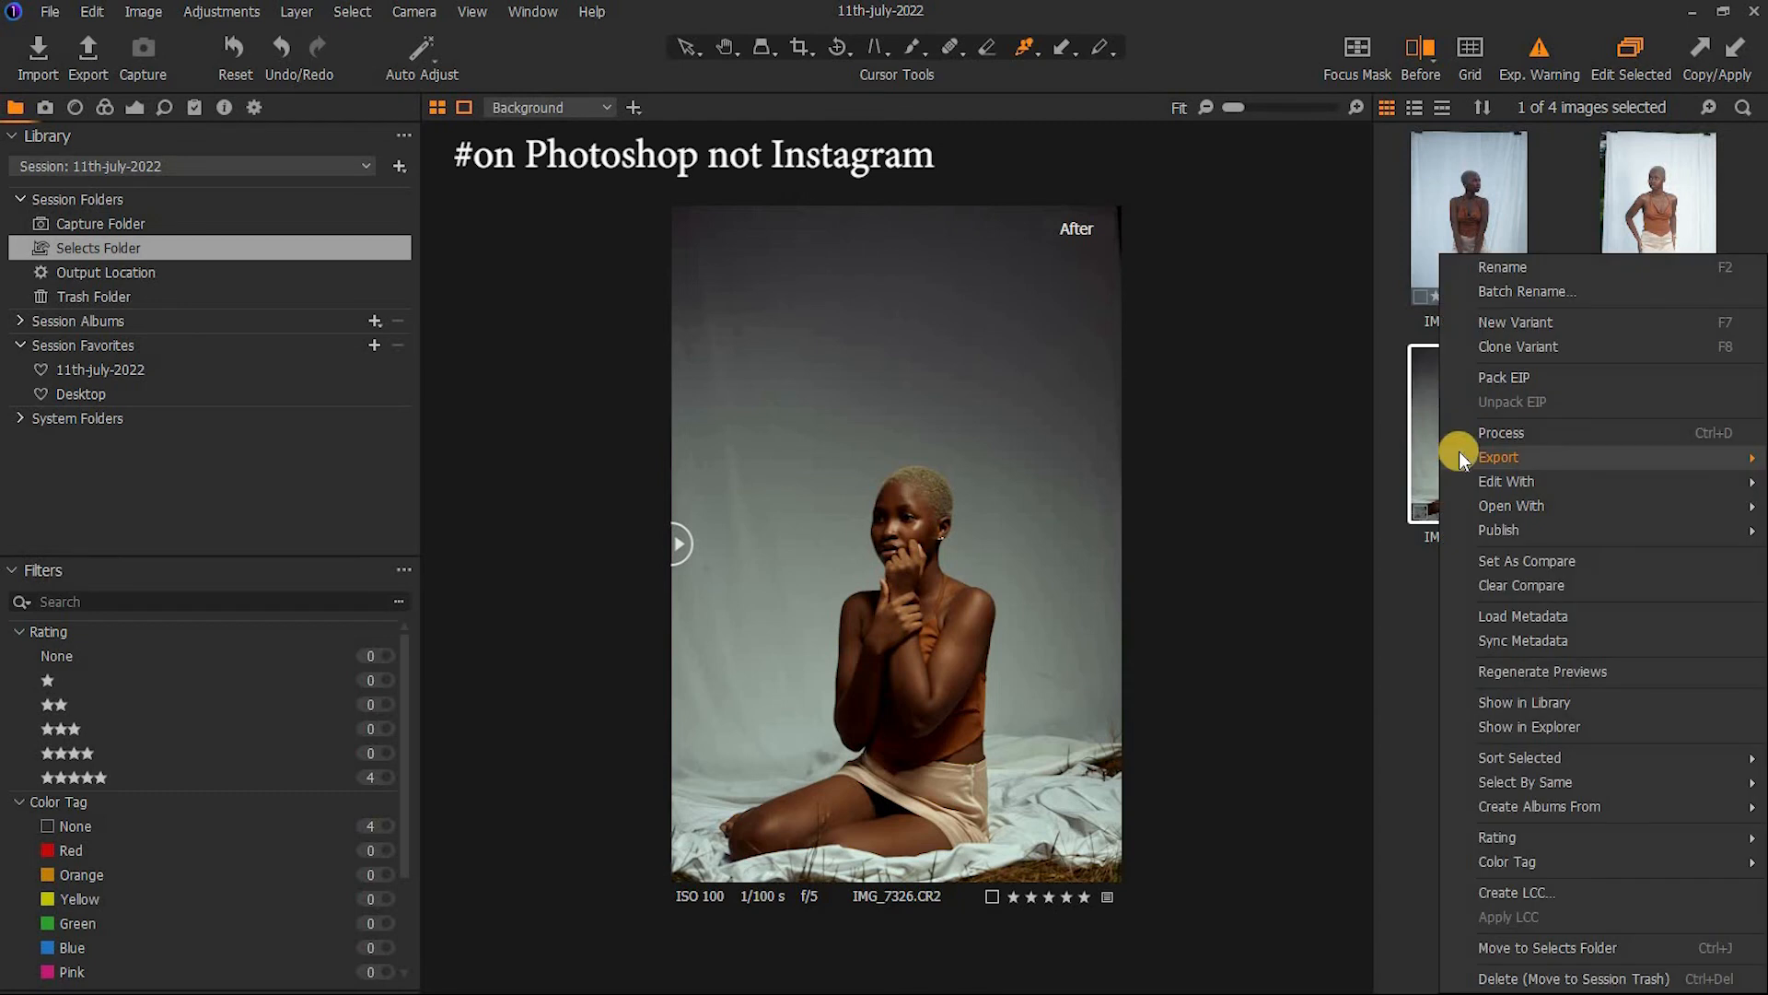
mouse_move(1516, 459)
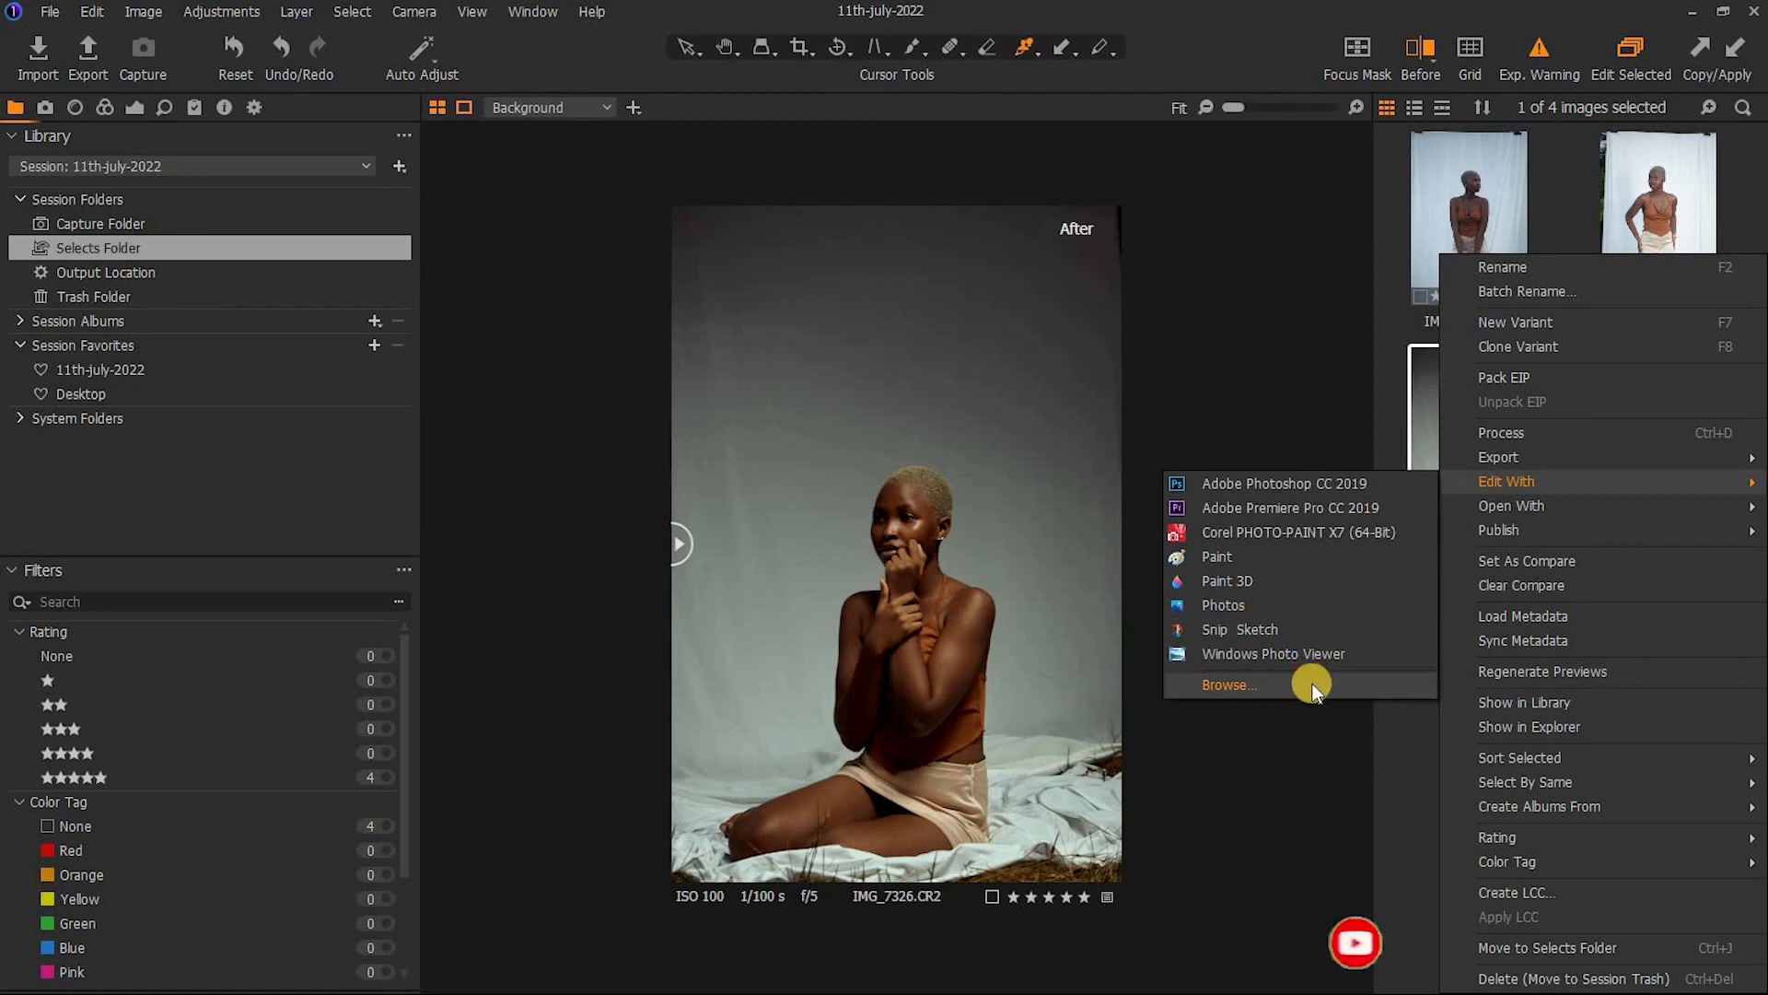
click(1381, 483)
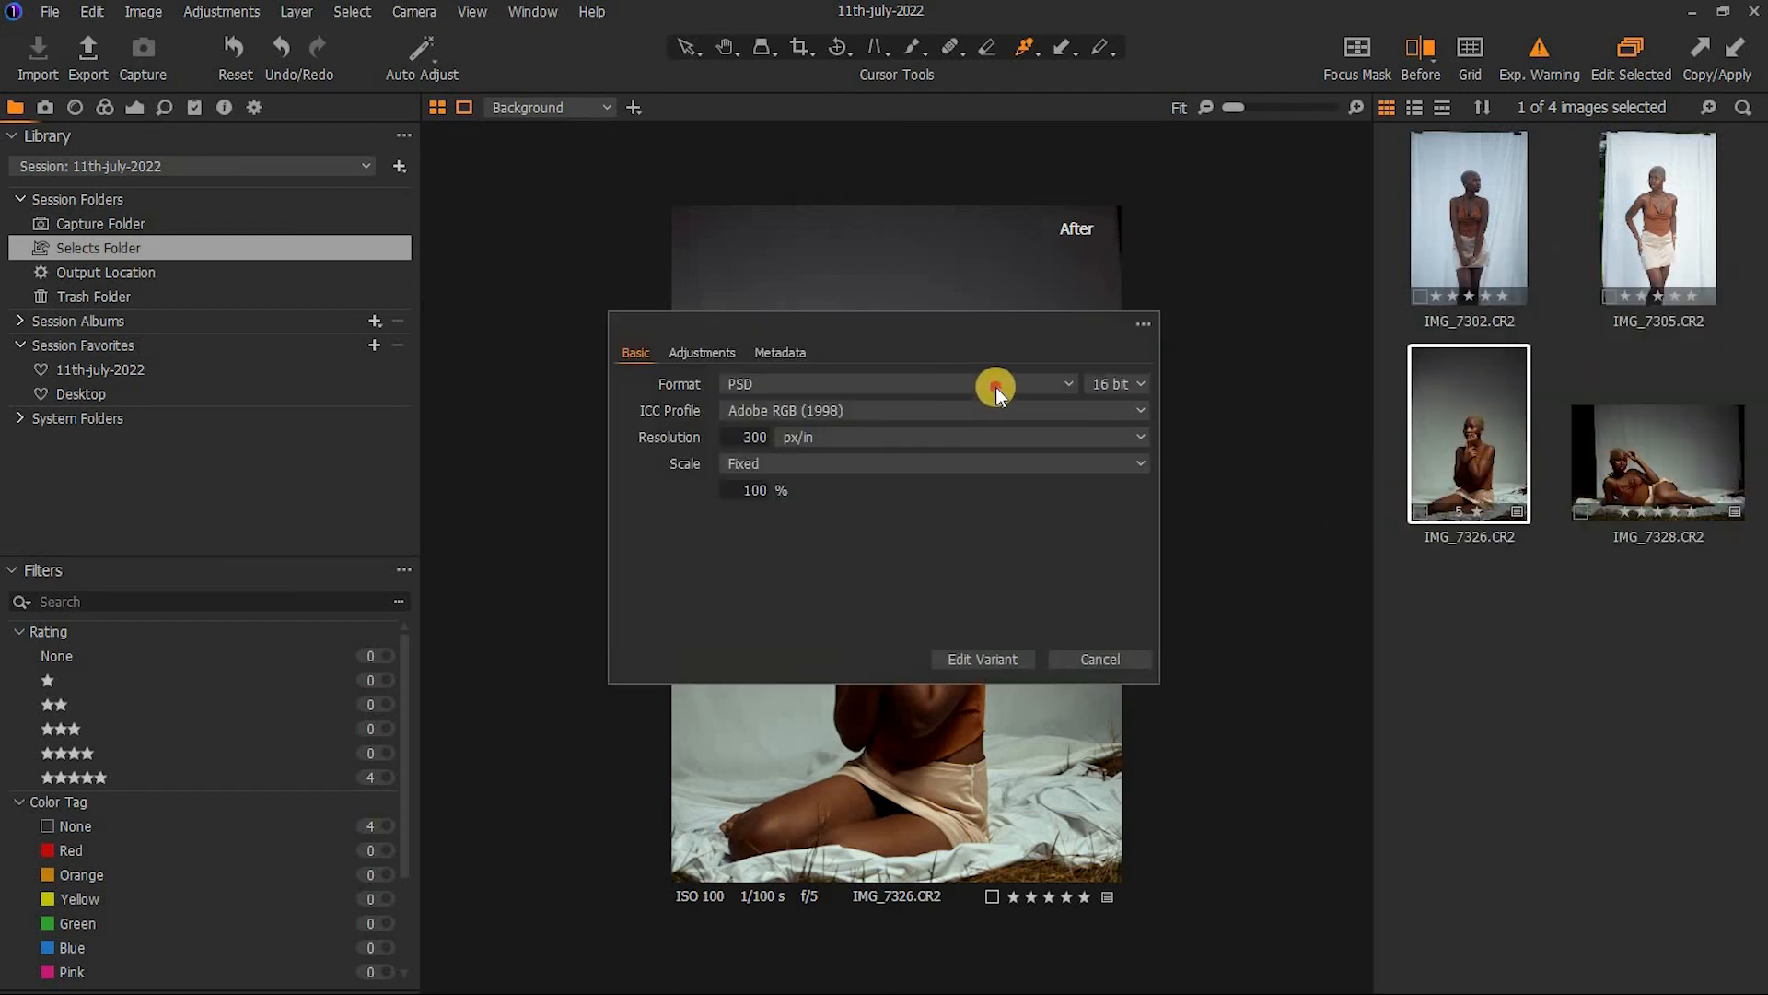
click(996, 386)
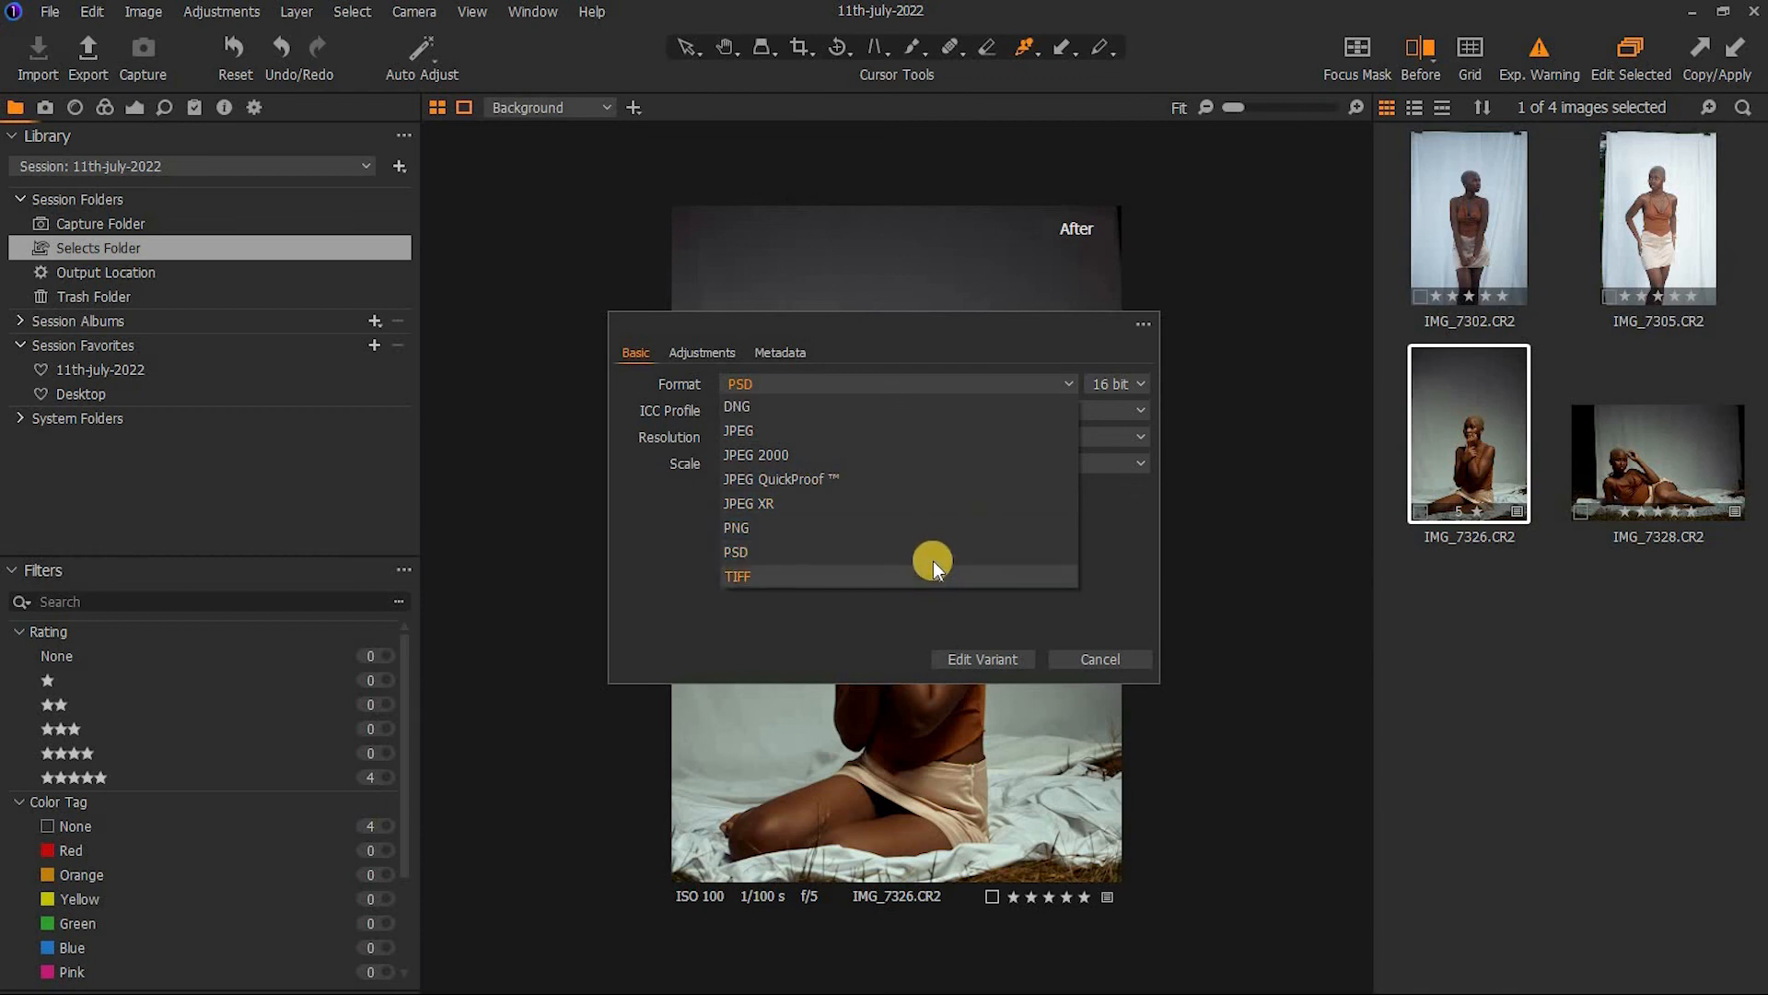
click(861, 545)
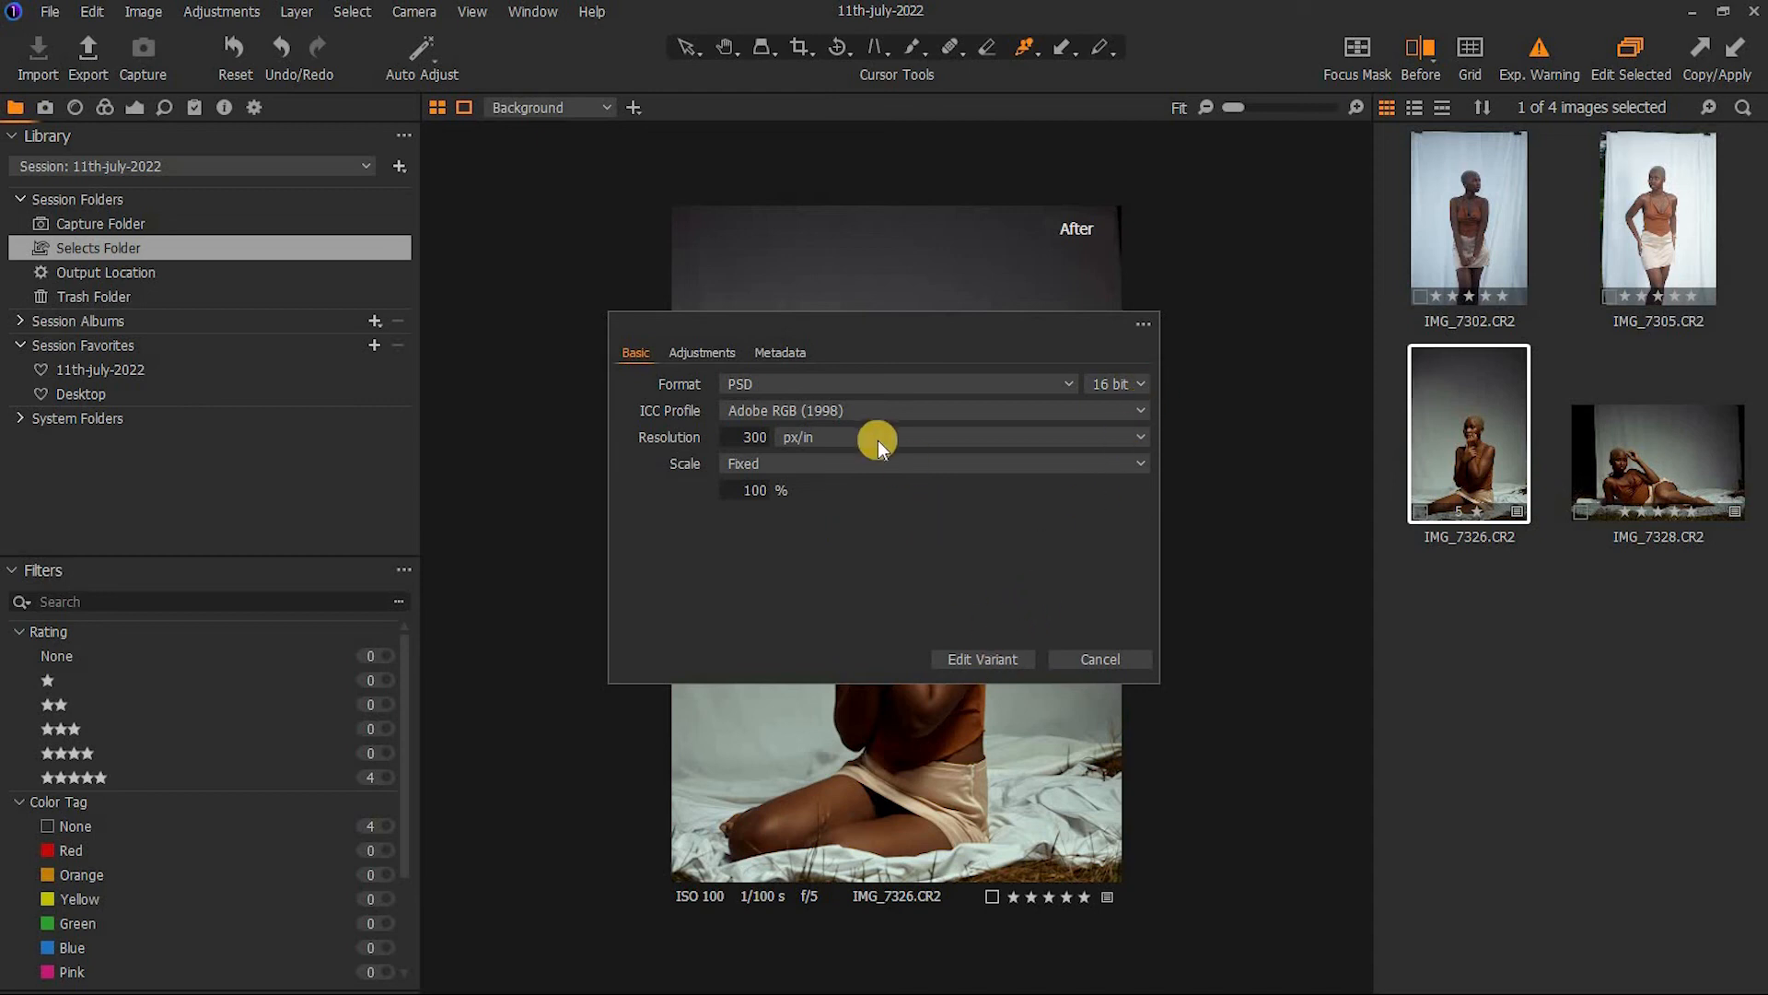
click(982, 658)
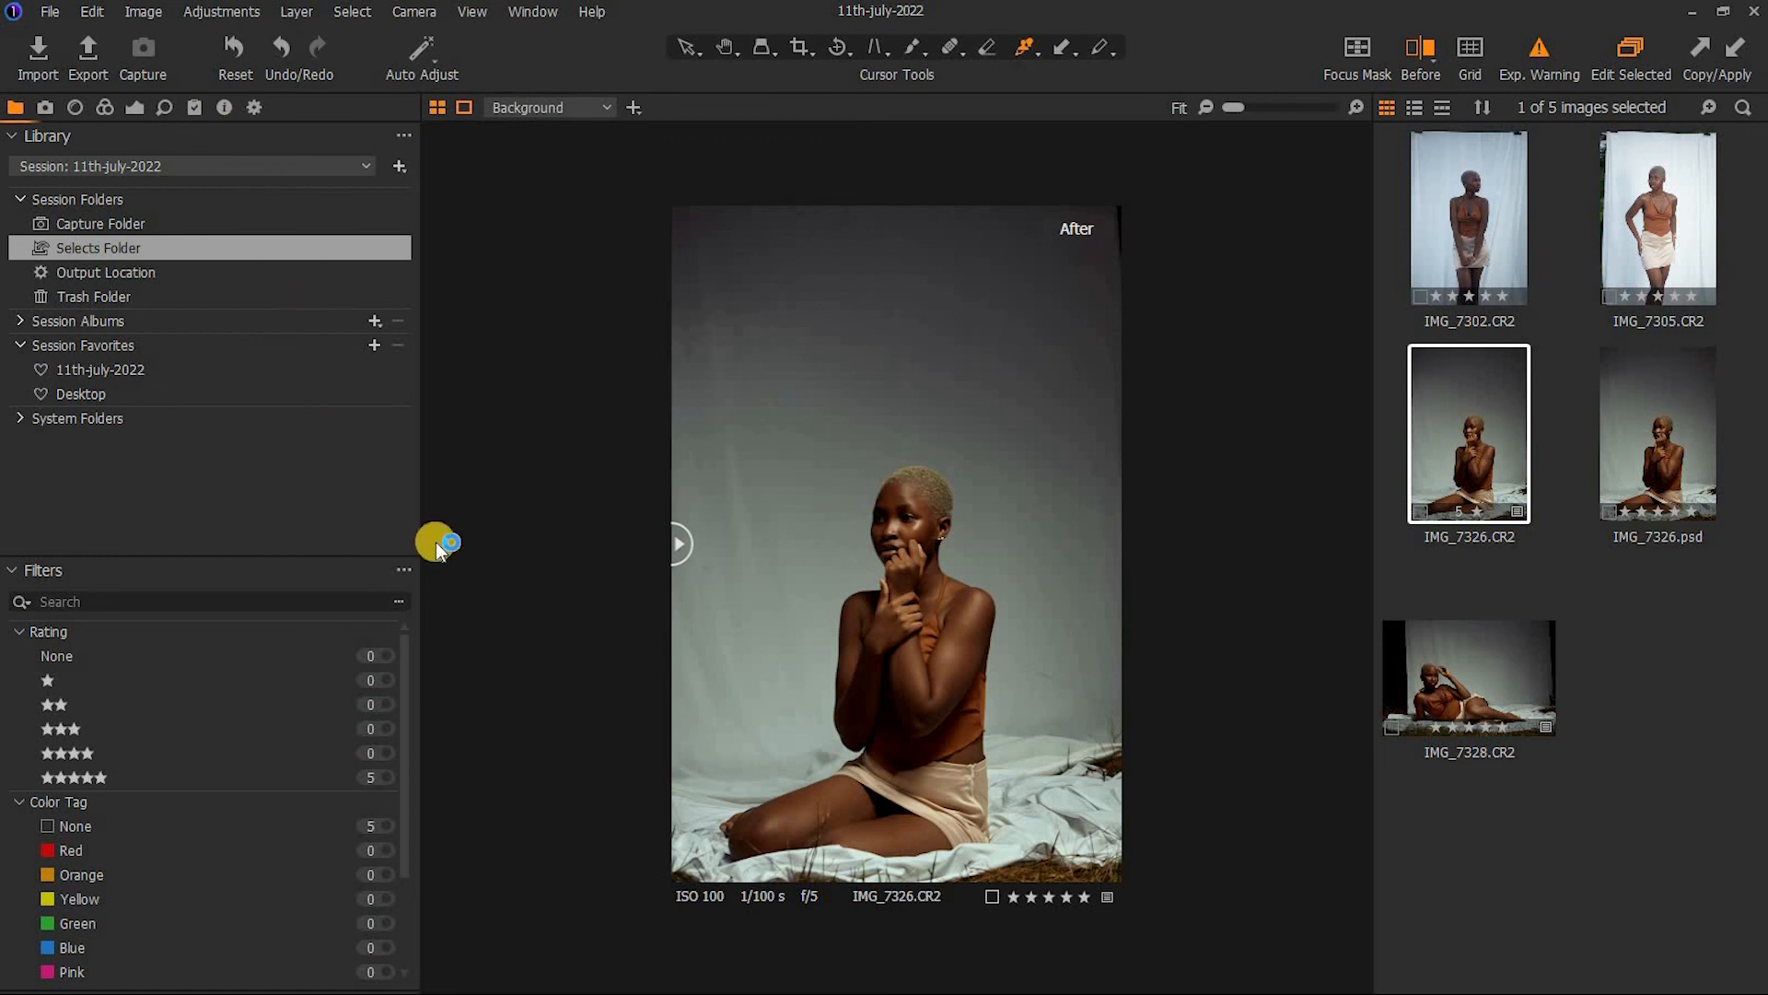
Switch to Photoshop and set the area around the IMG_7326.psd canvas to Black
click(1692, 14)
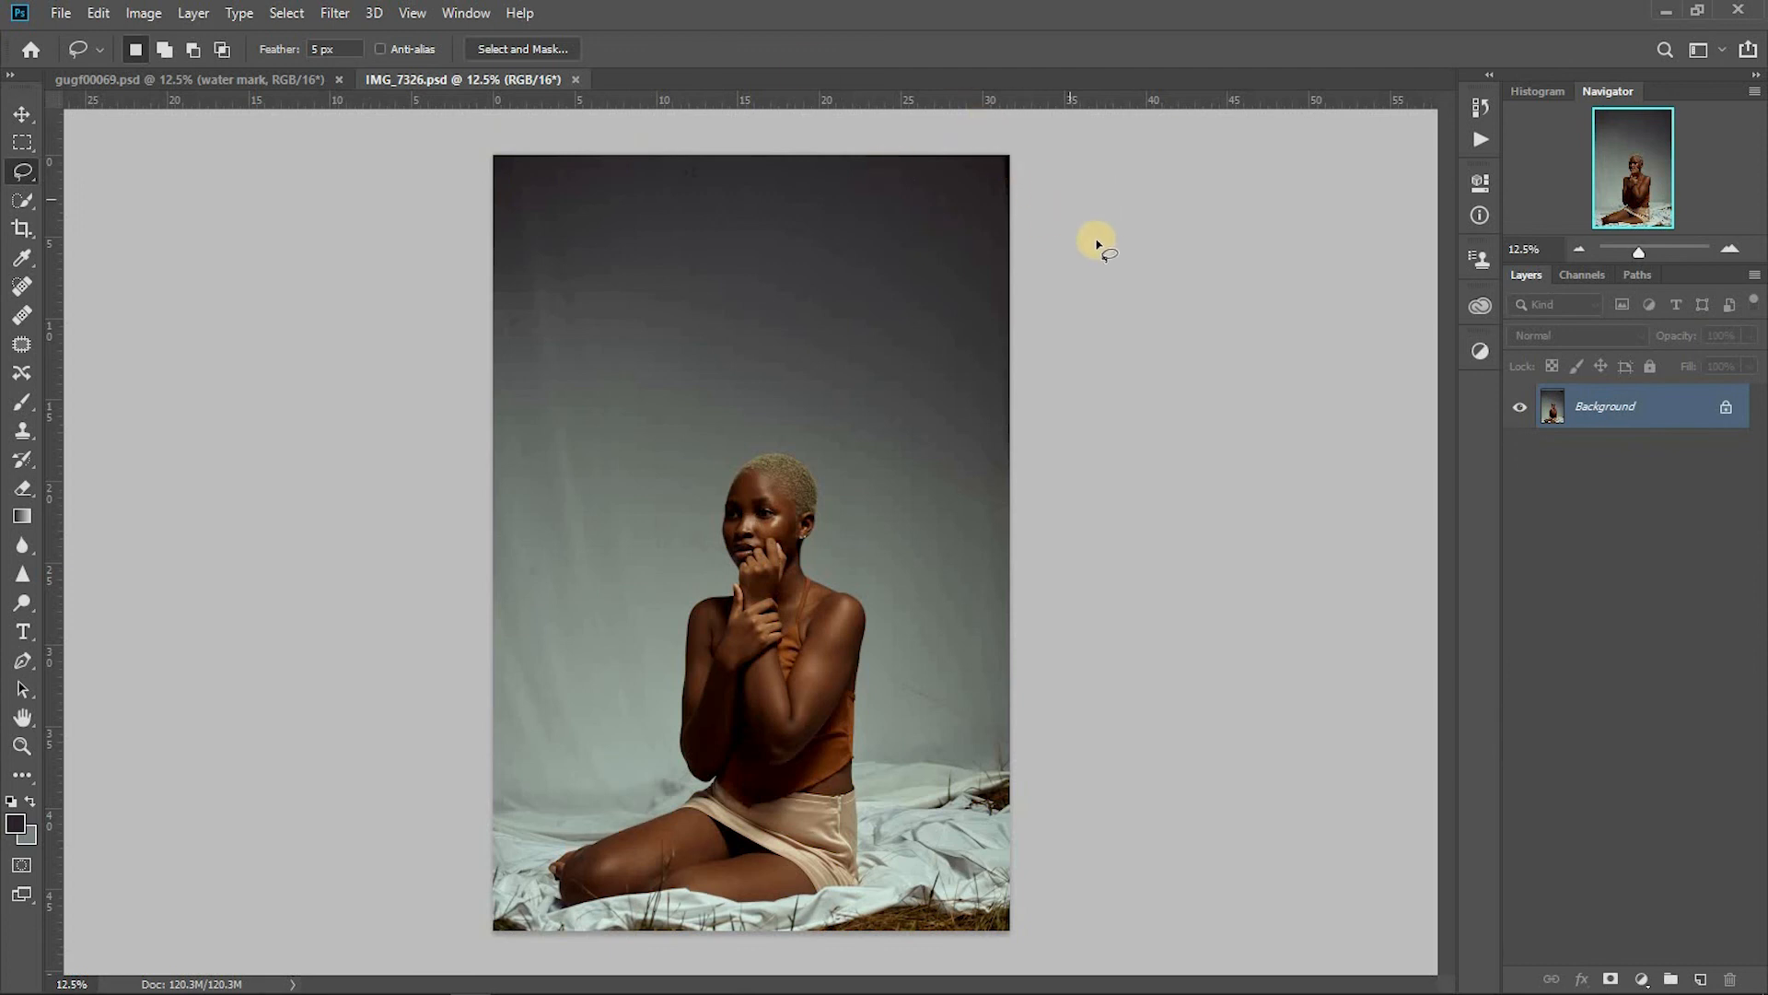
right_click(1083, 242)
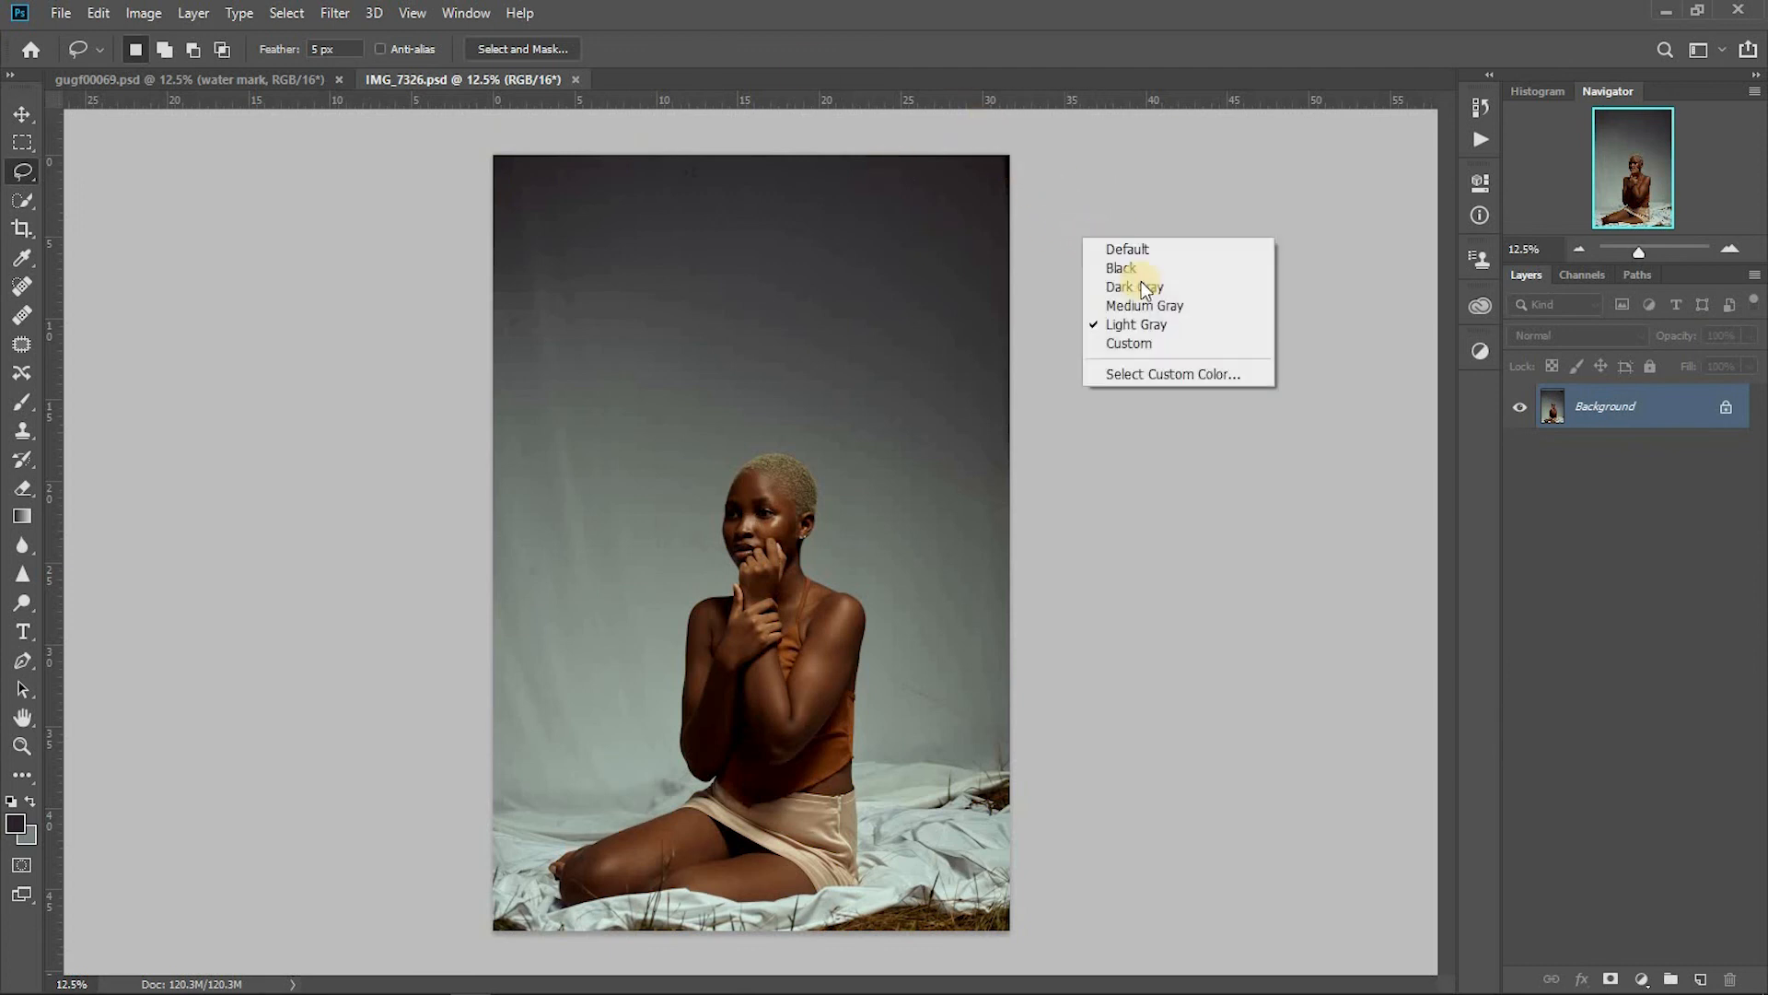
click(1131, 266)
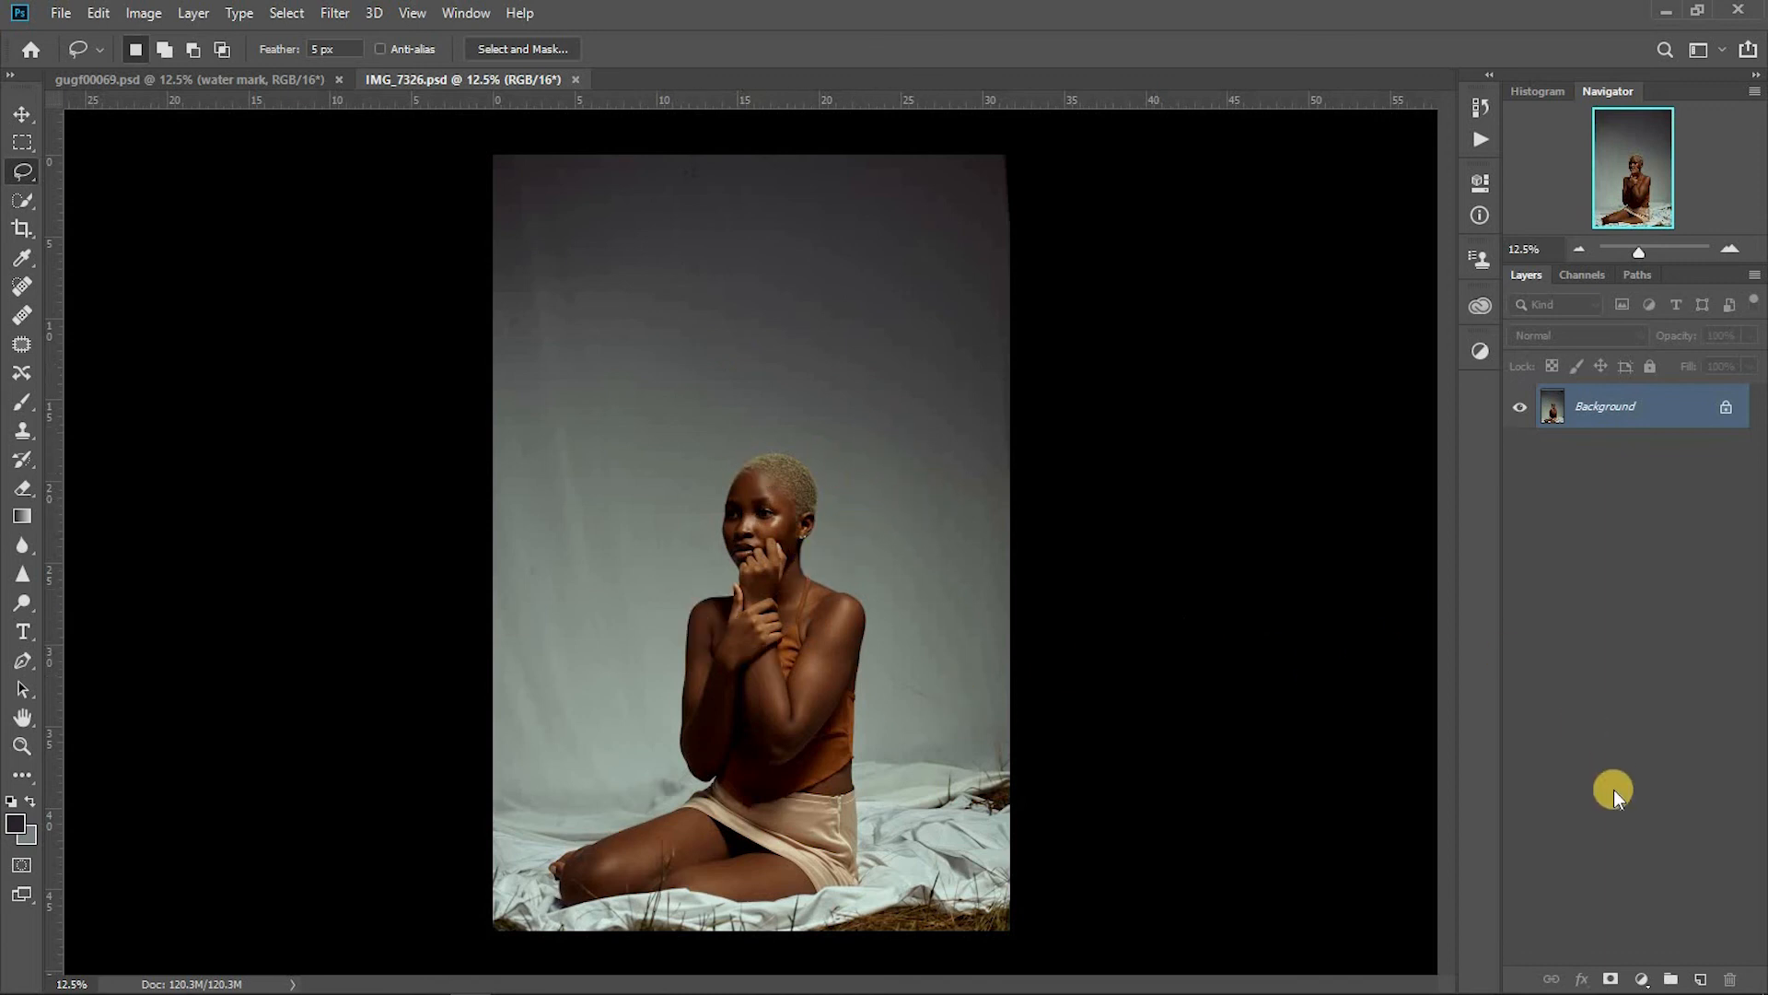
Add a Color Lookup adjustment layer with the Faded Teal.CUBE 3D LUT and set its opacity to 72%
click(1642, 979)
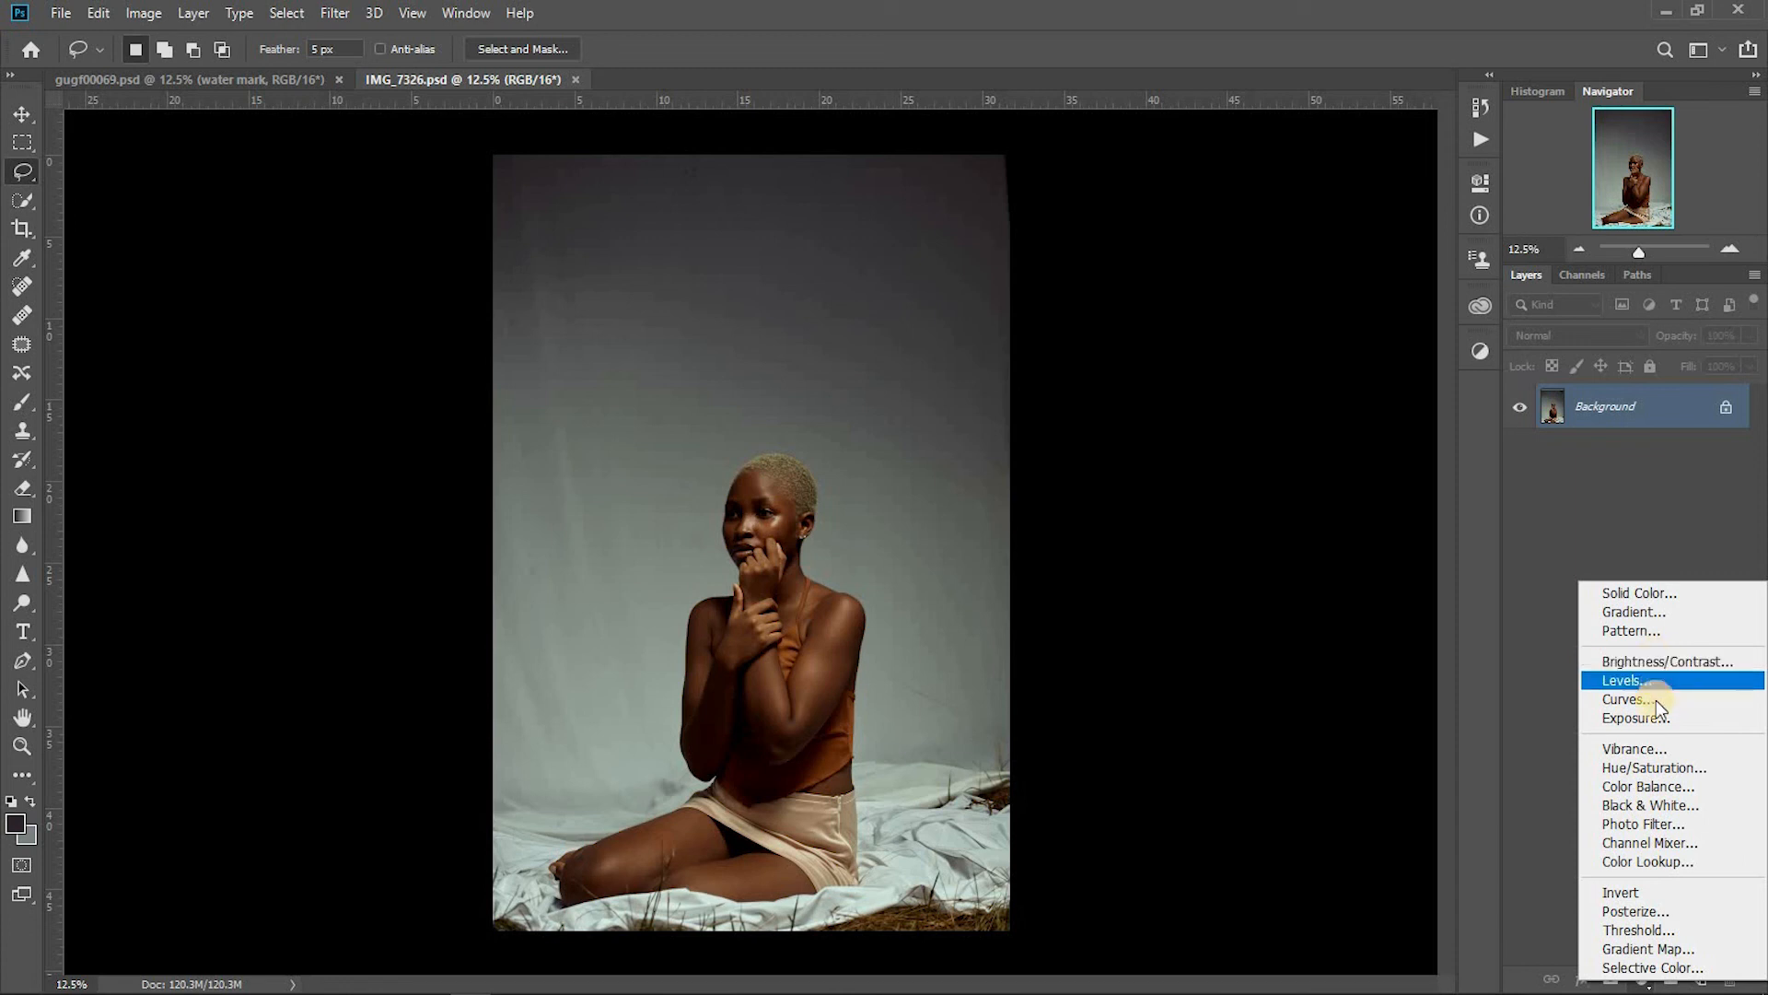
click(1672, 863)
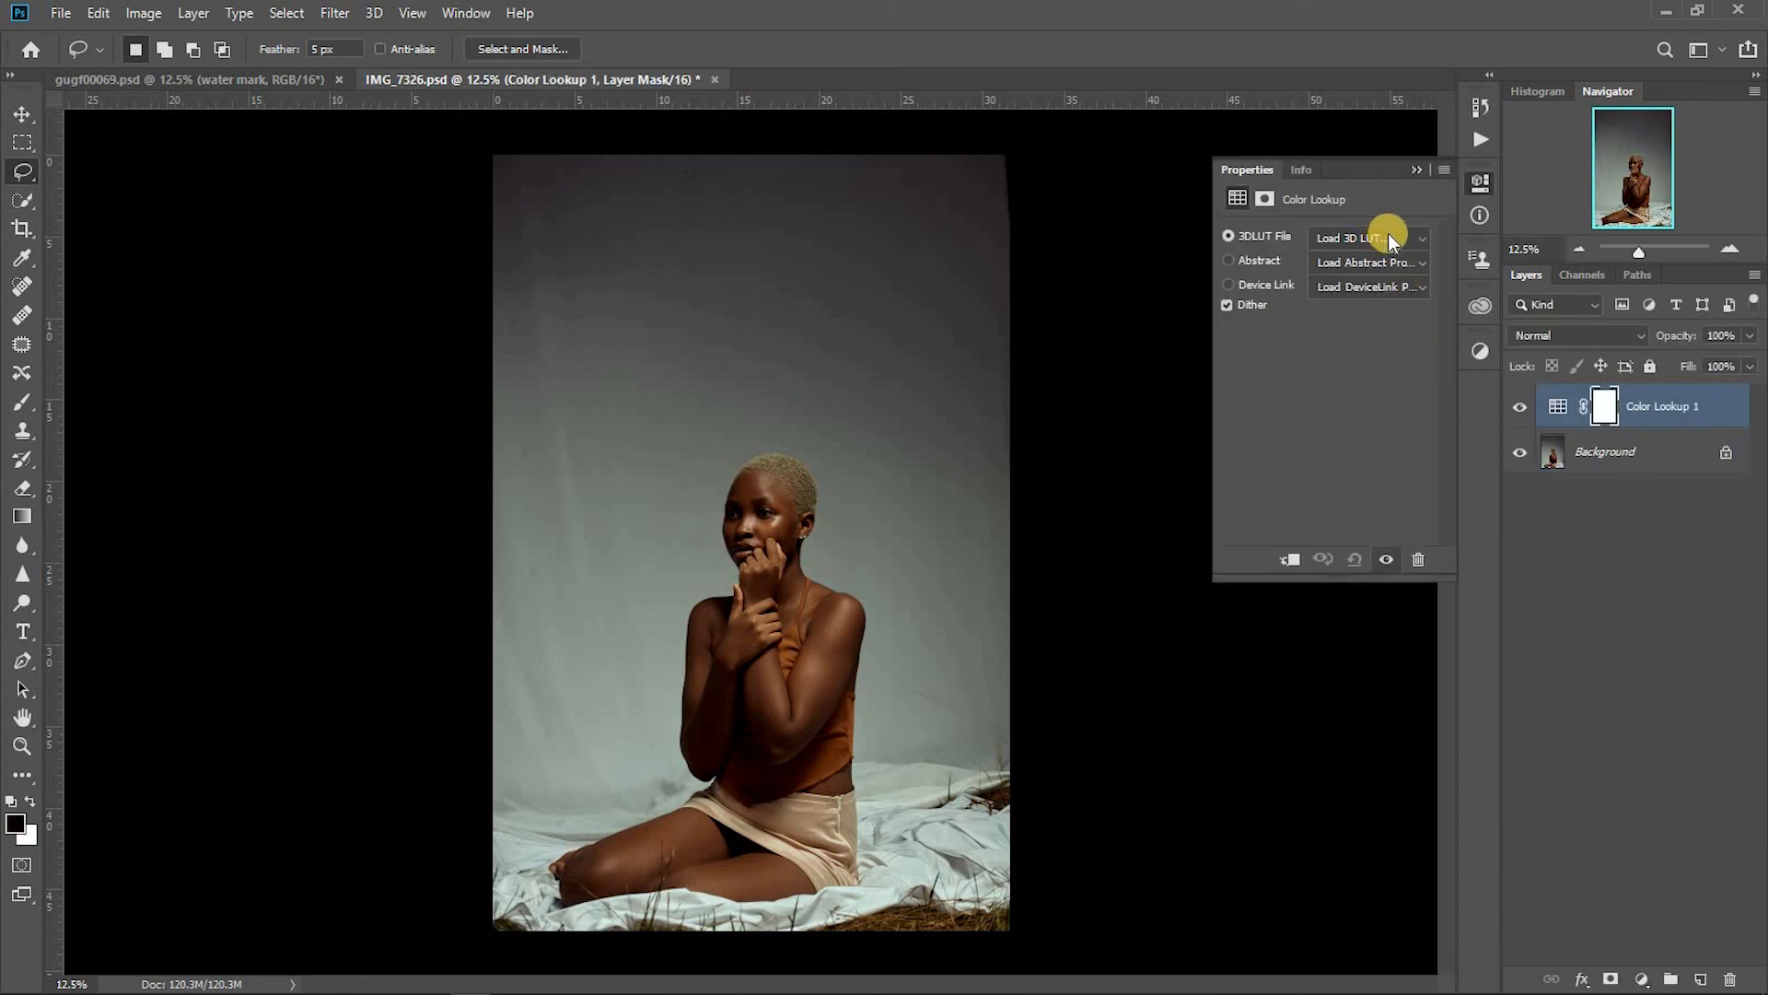
click(1391, 237)
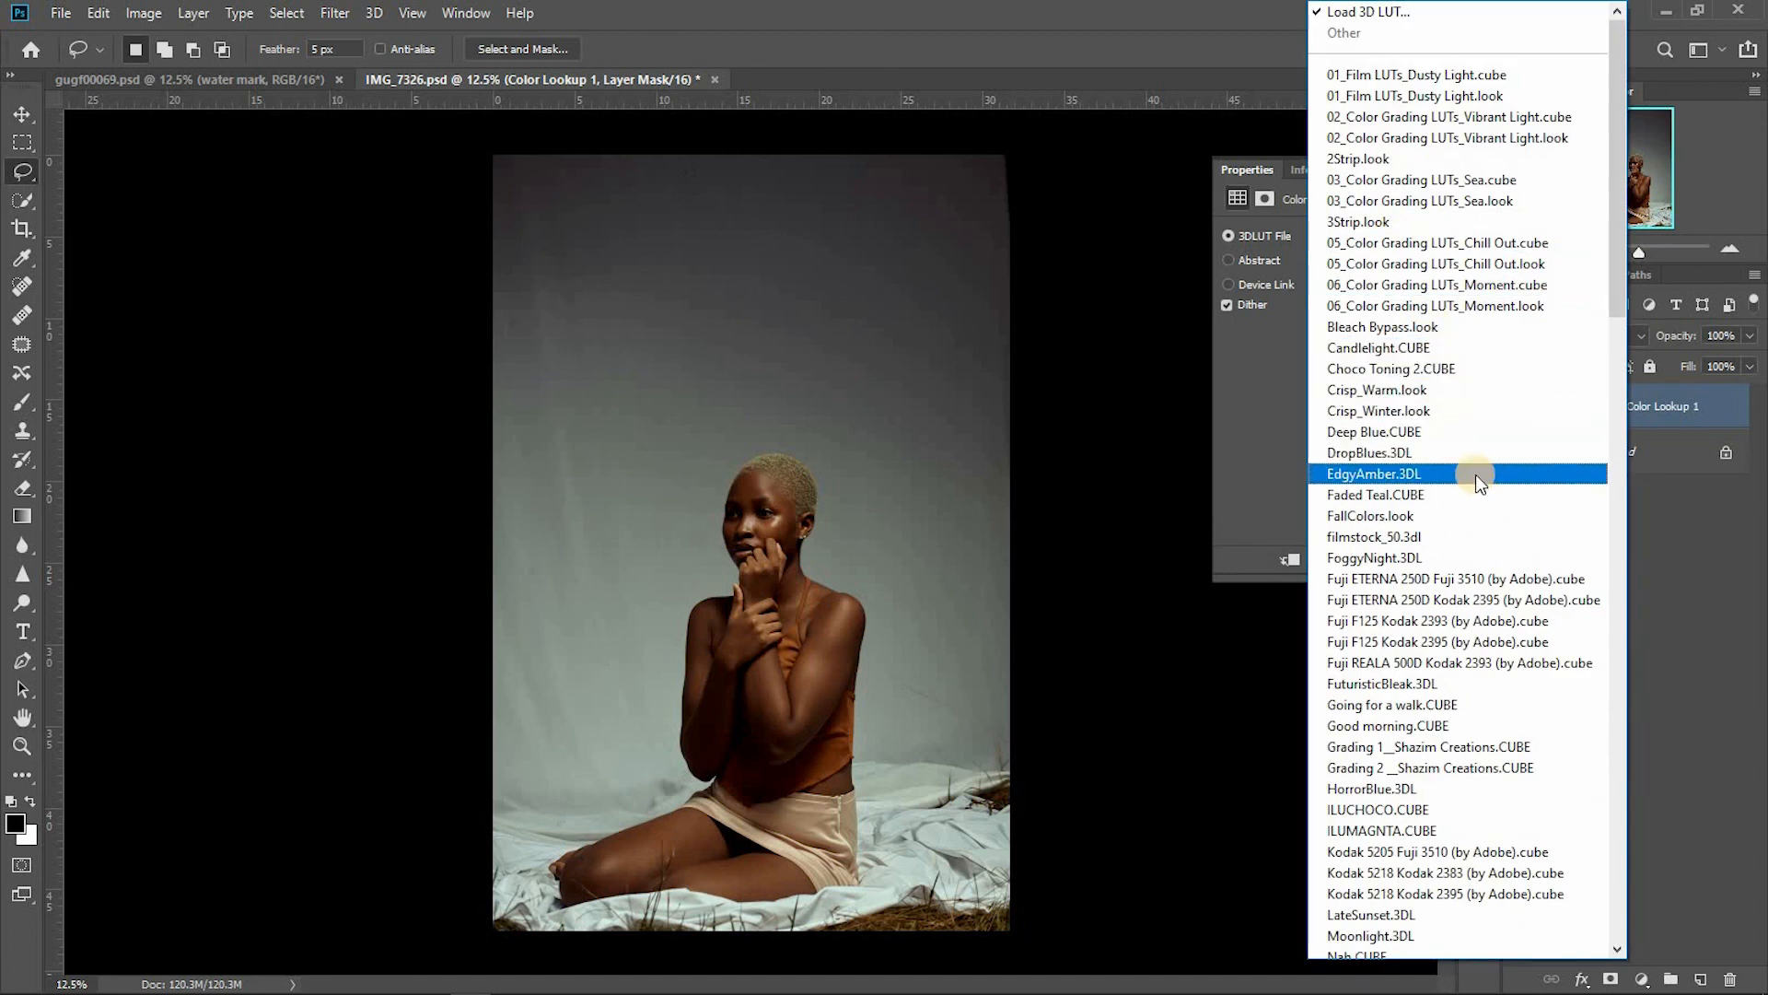
click(1450, 499)
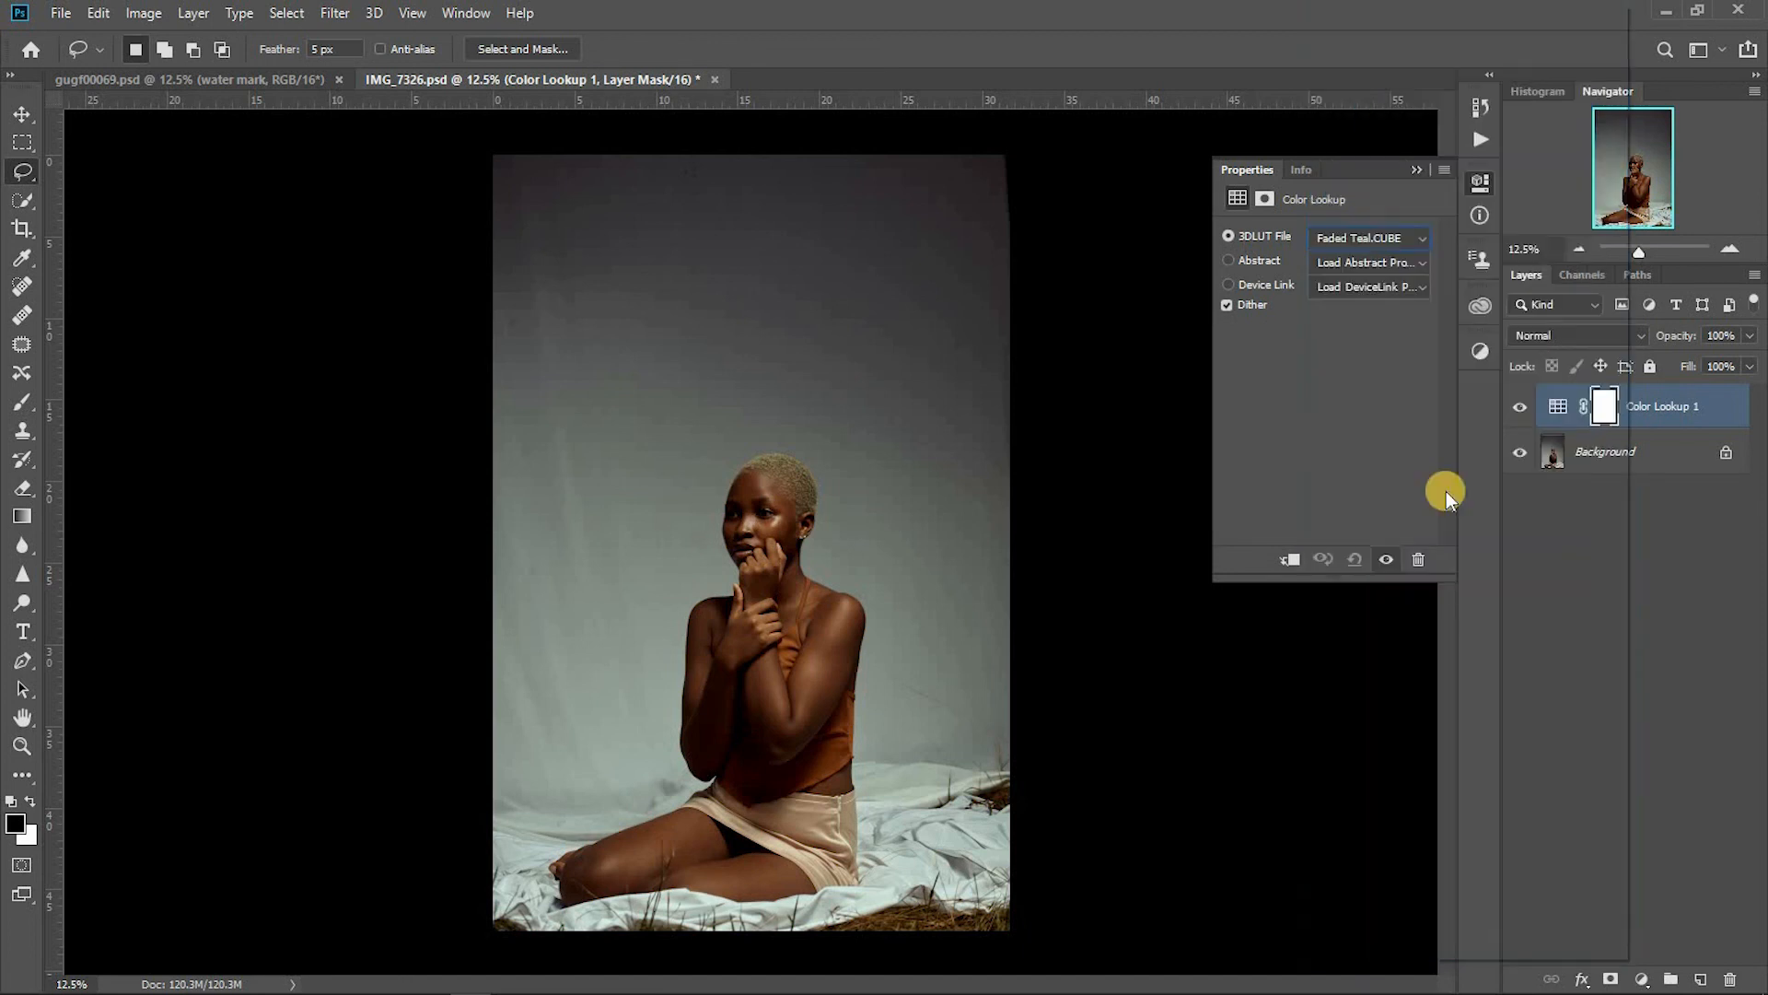
click(1421, 163)
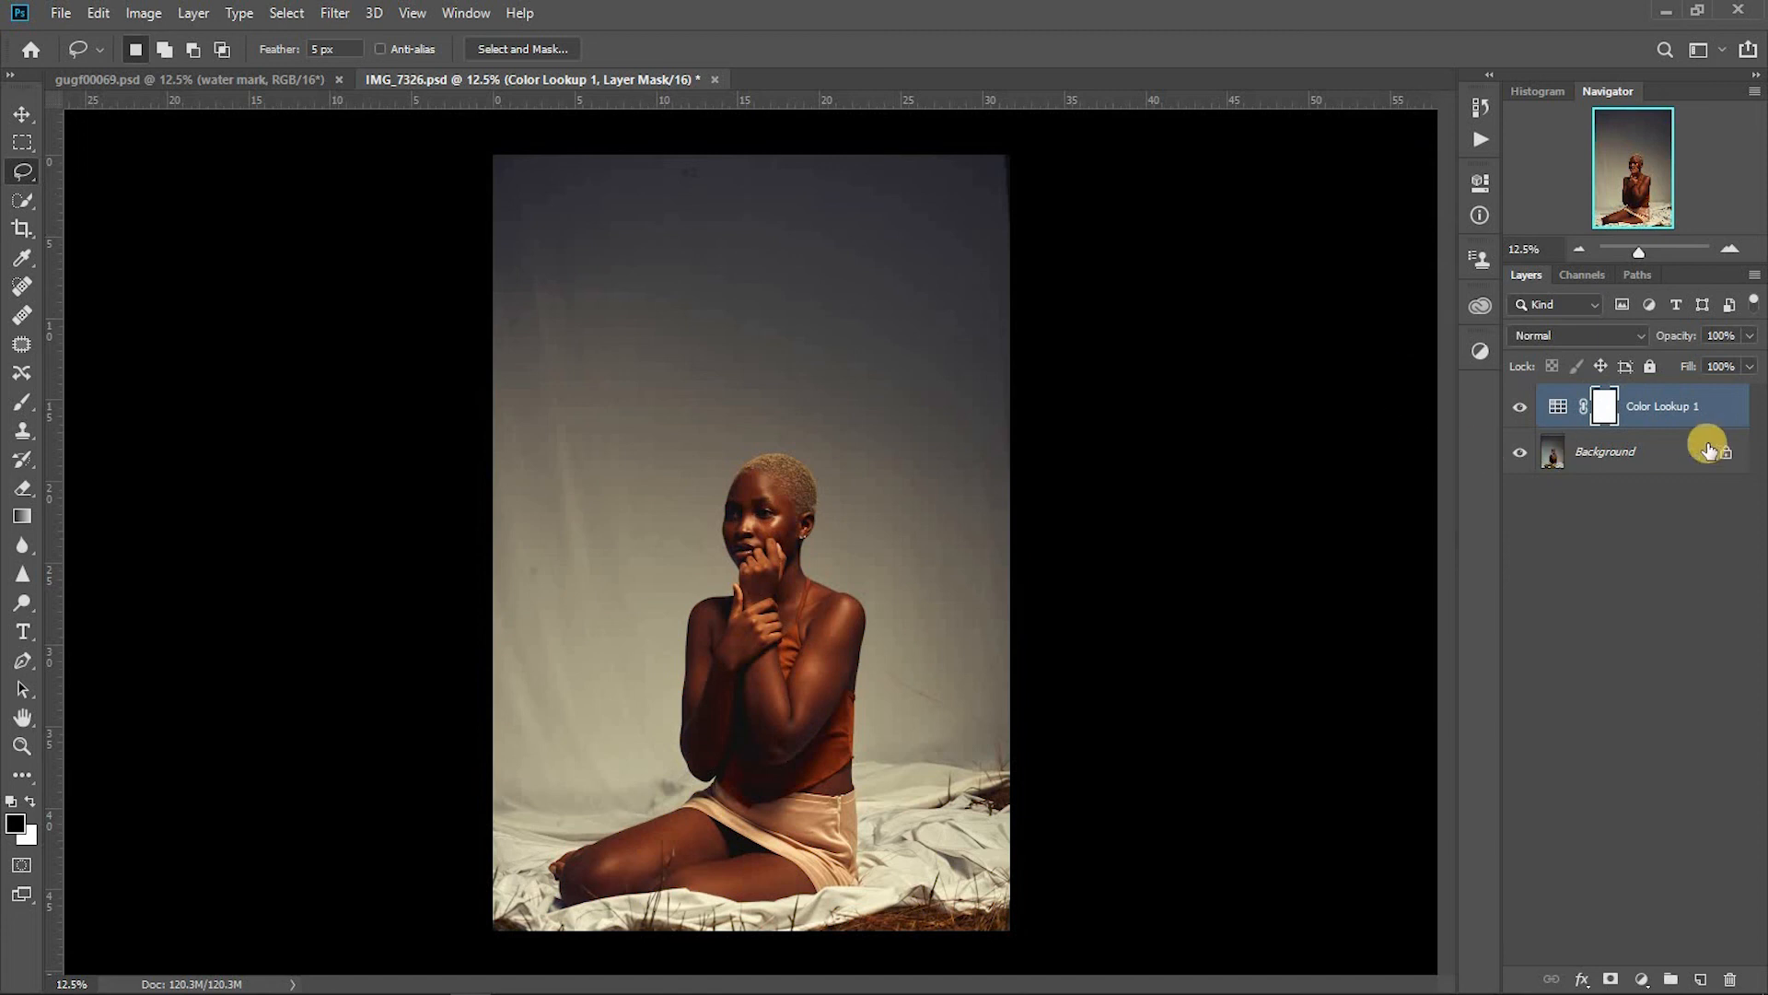
drag(1749, 336, 1711, 366)
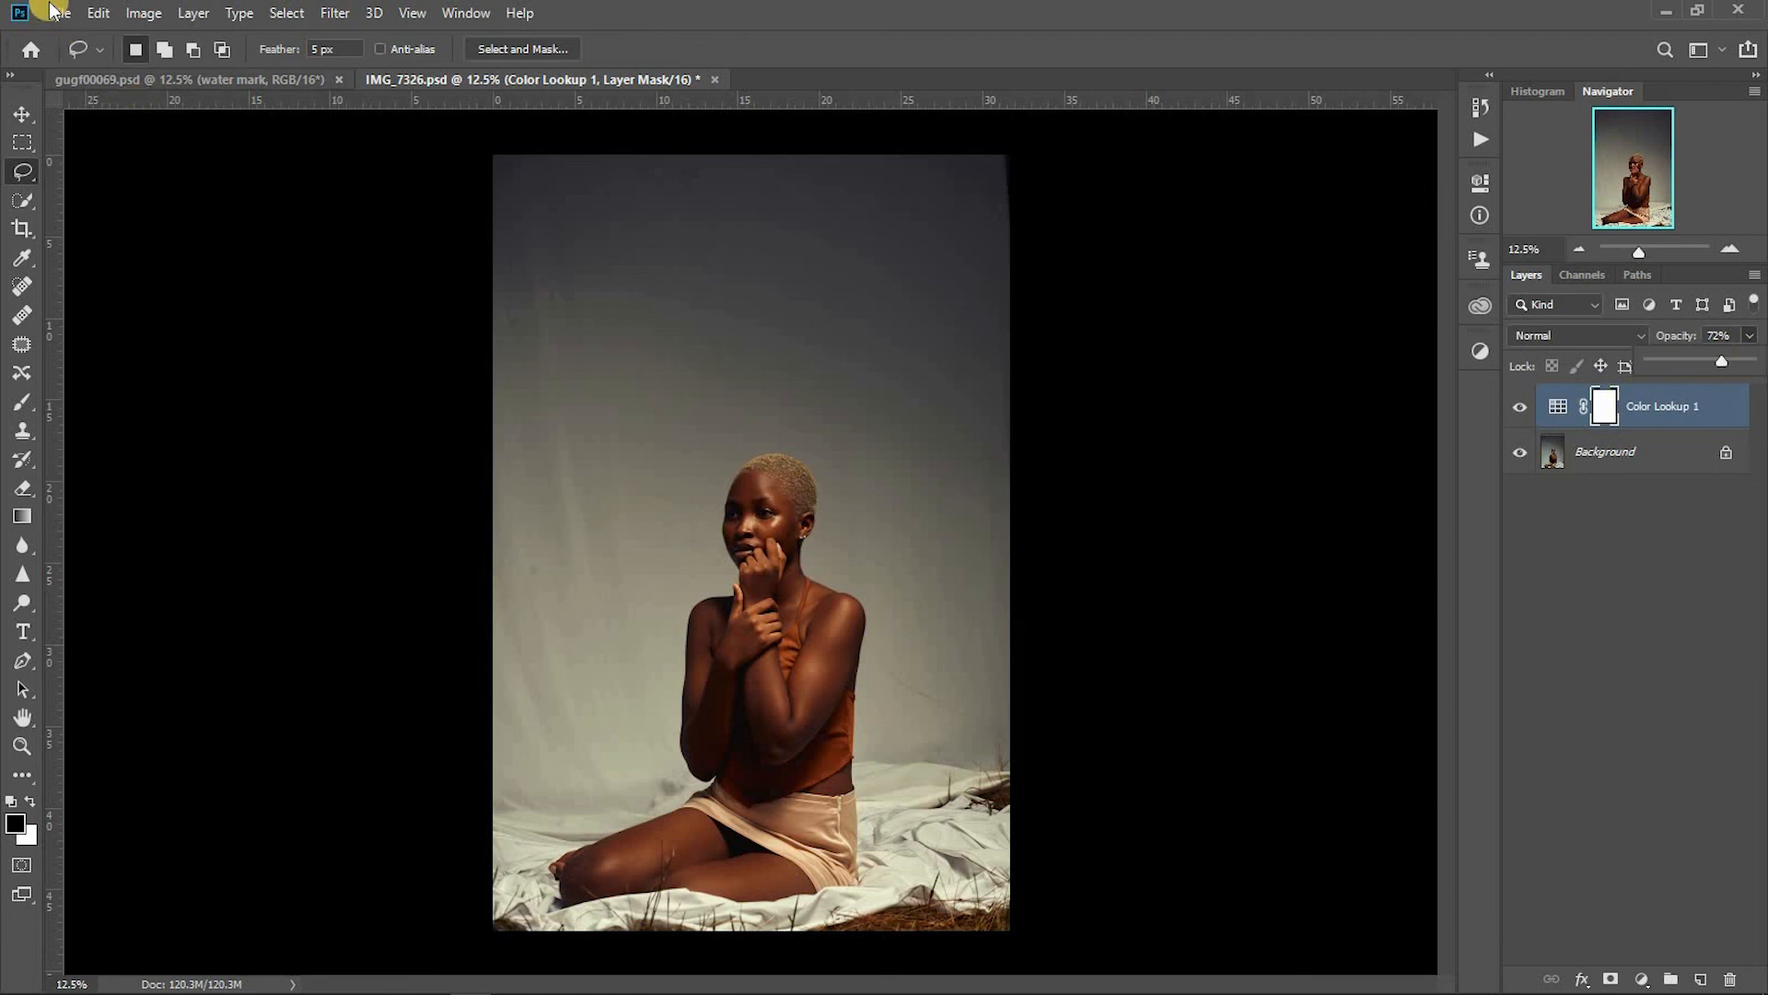
Save IMG_7326.psd with its Color Lookup layer and switch back to Capture One
click(67, 23)
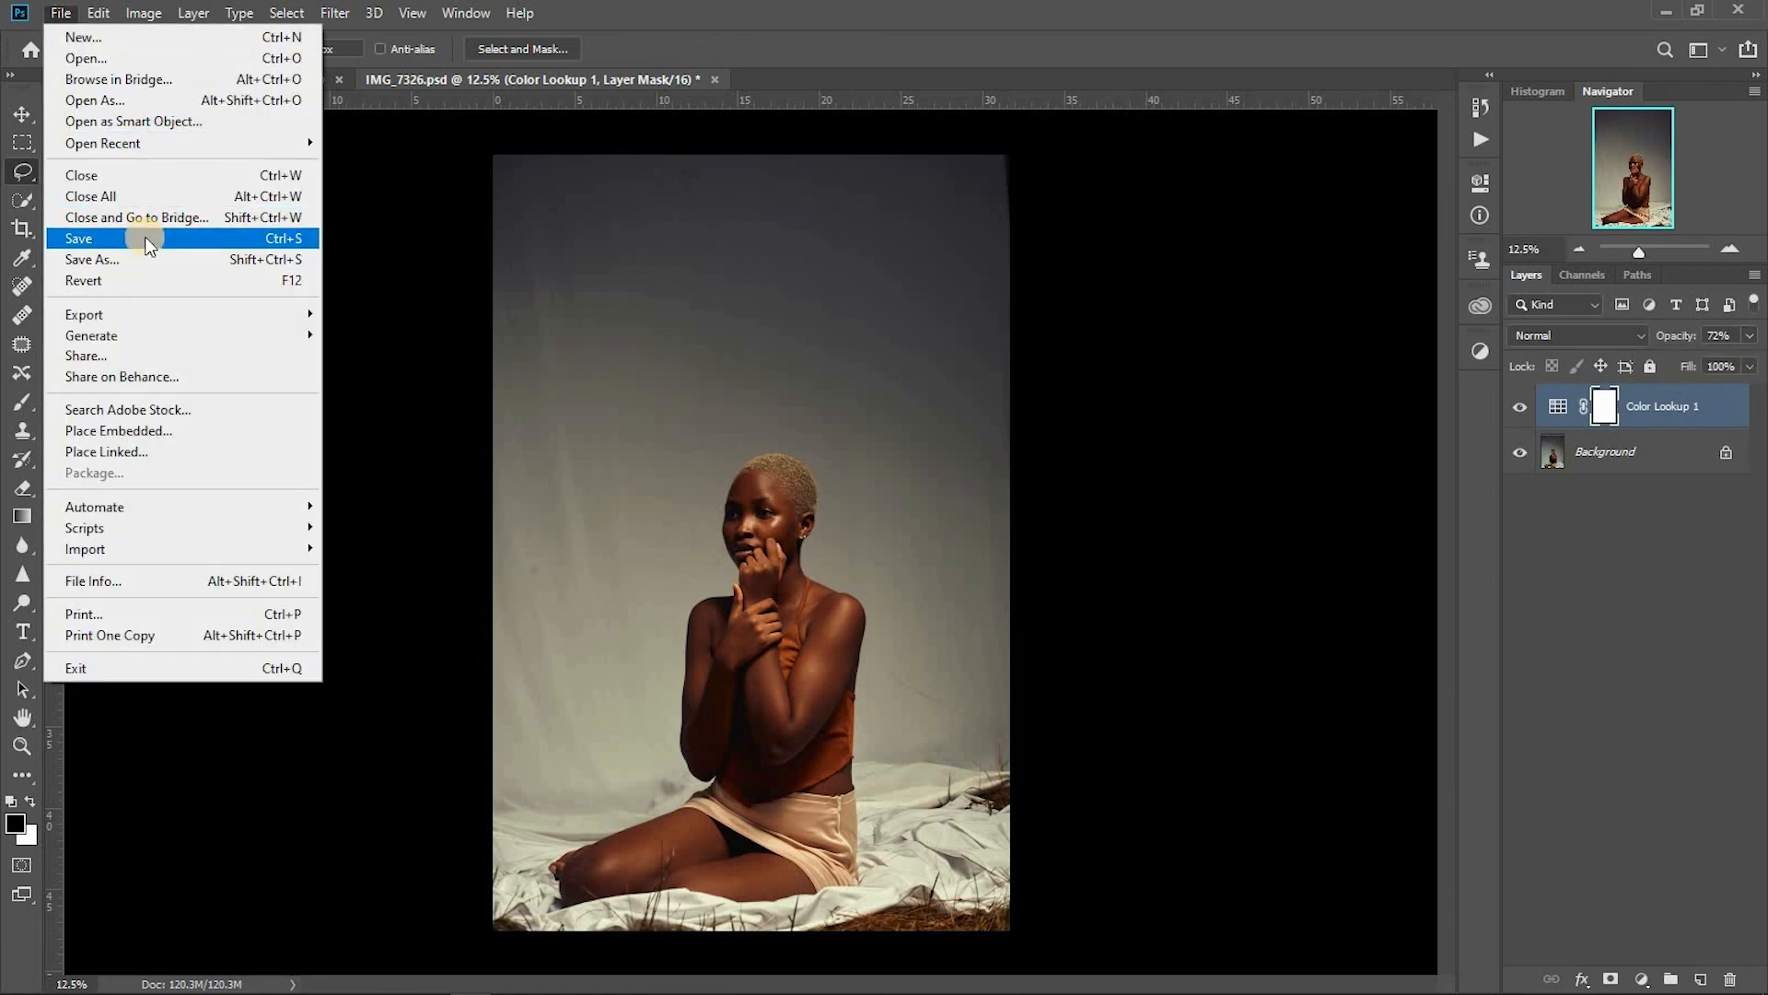
click(146, 241)
click(1134, 295)
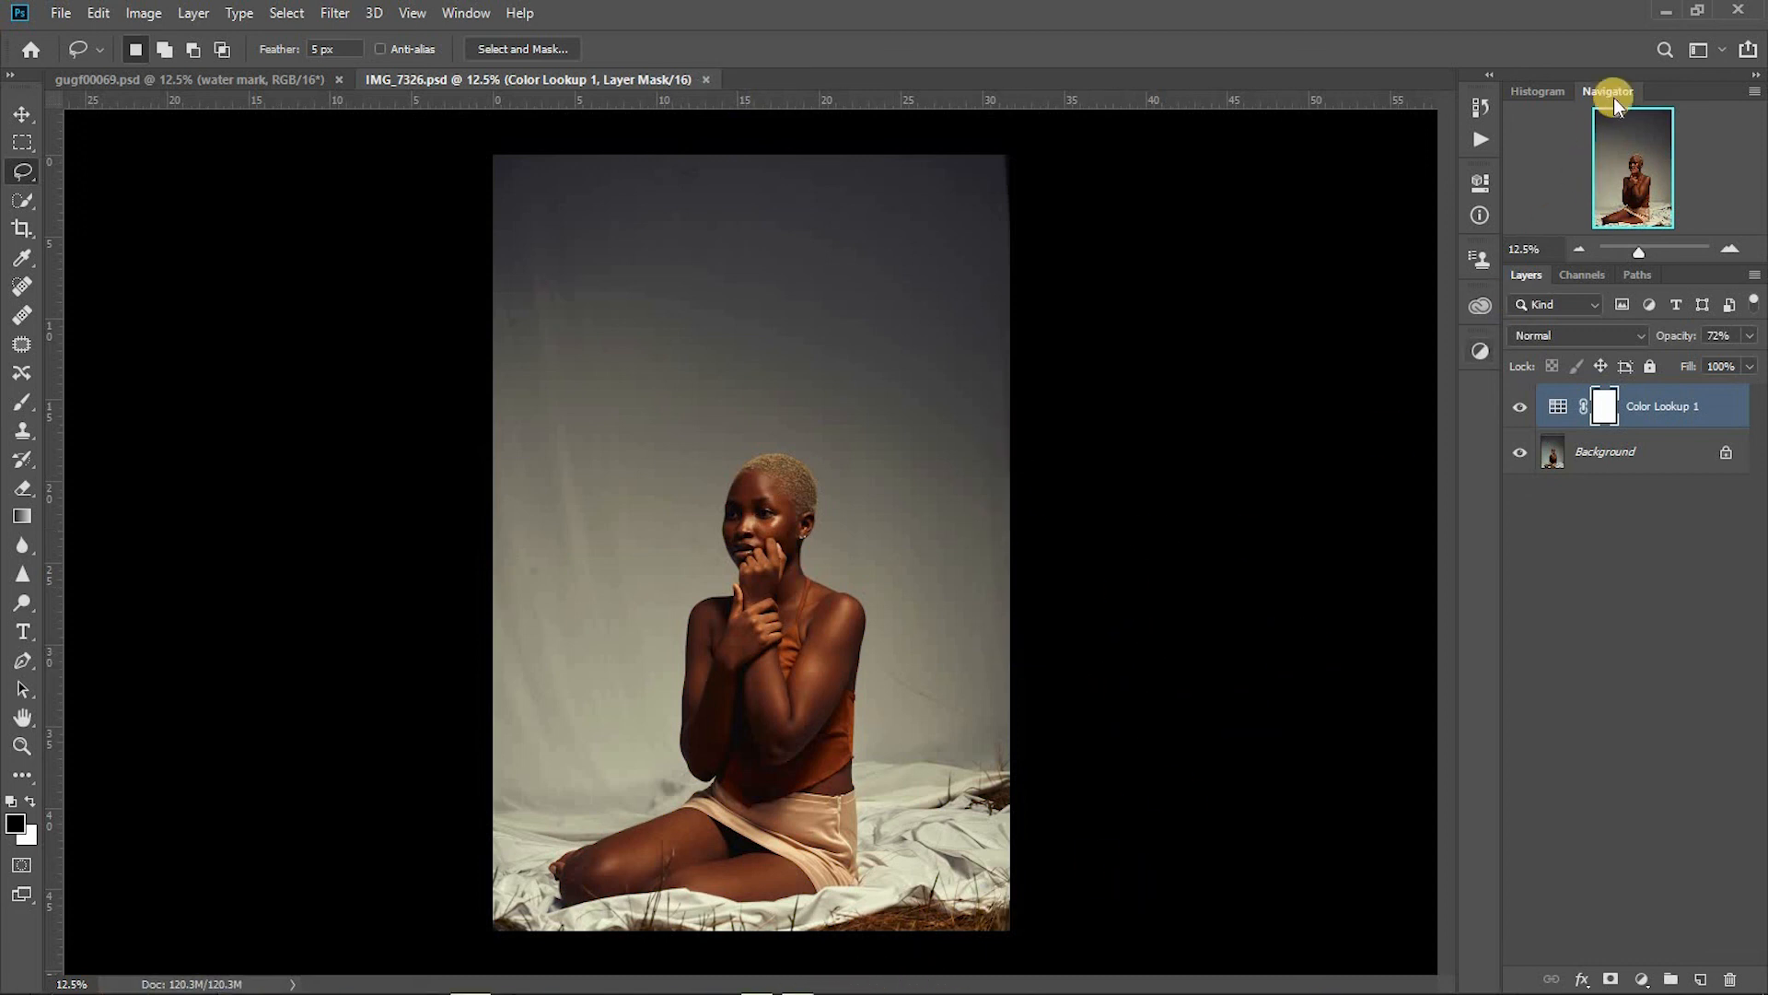
click(1665, 12)
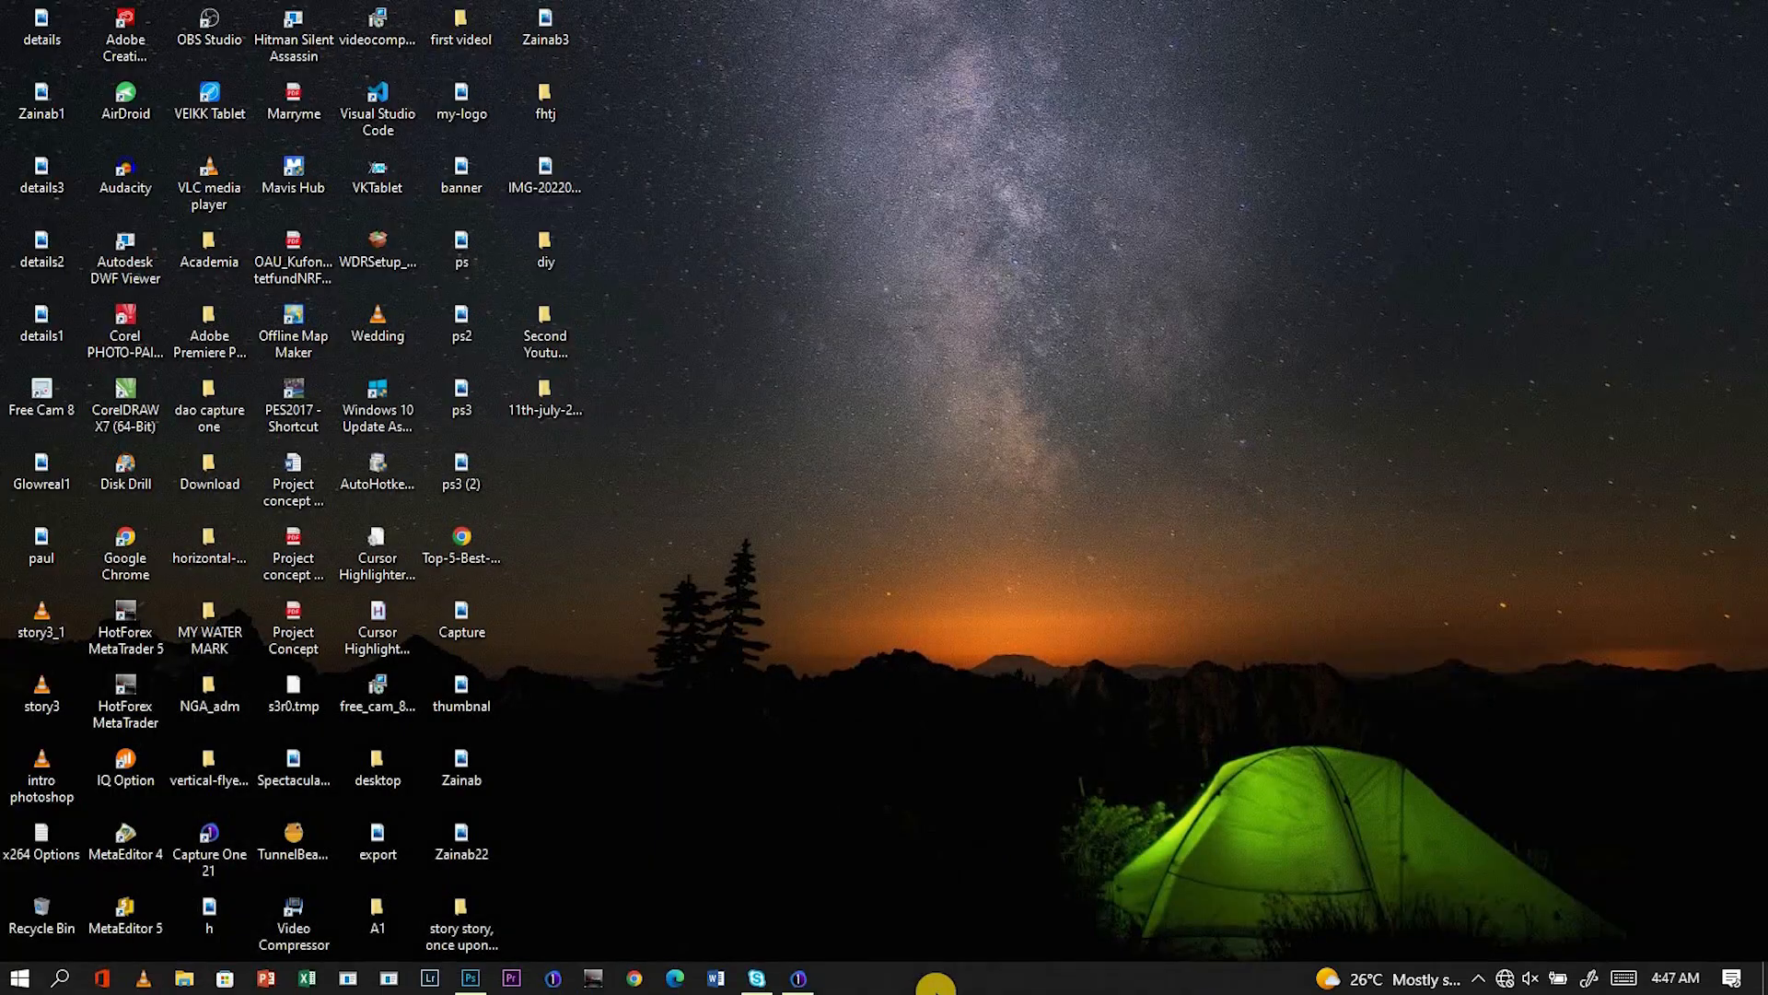
click(797, 977)
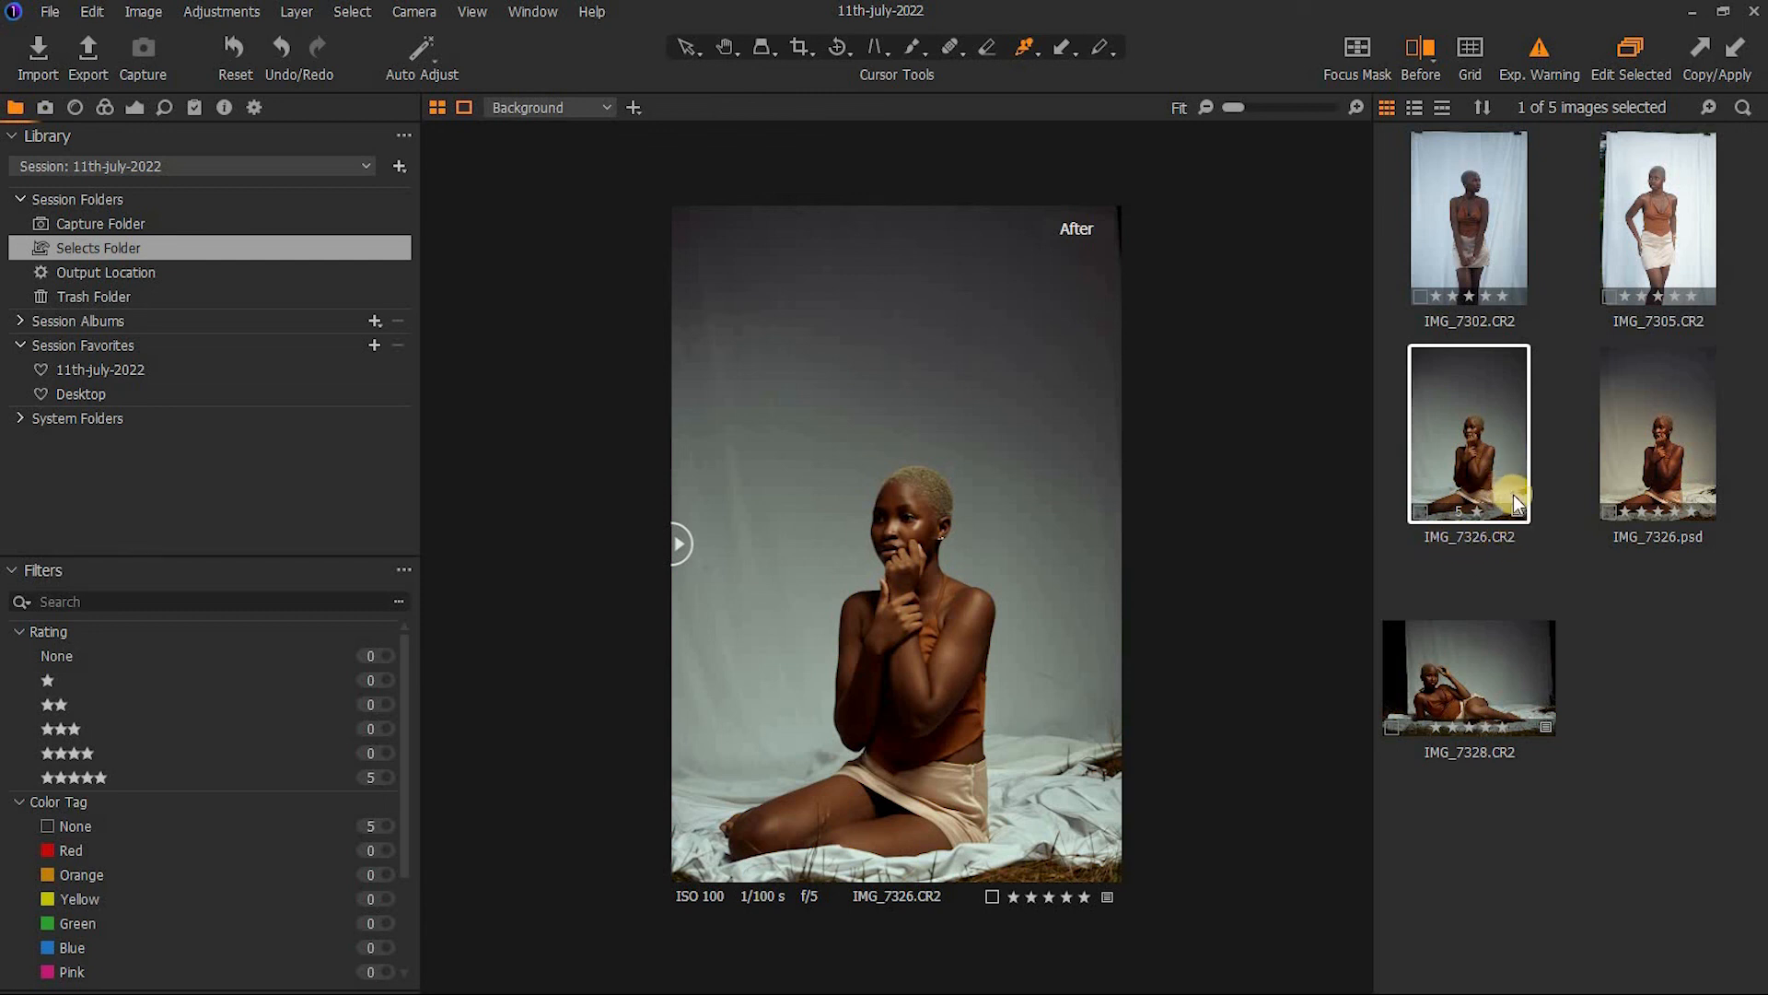
Compare the Photoshop-edited IMG_7326.psd with the original IMG_7326.CR2 in the Selects Folder
click(1667, 464)
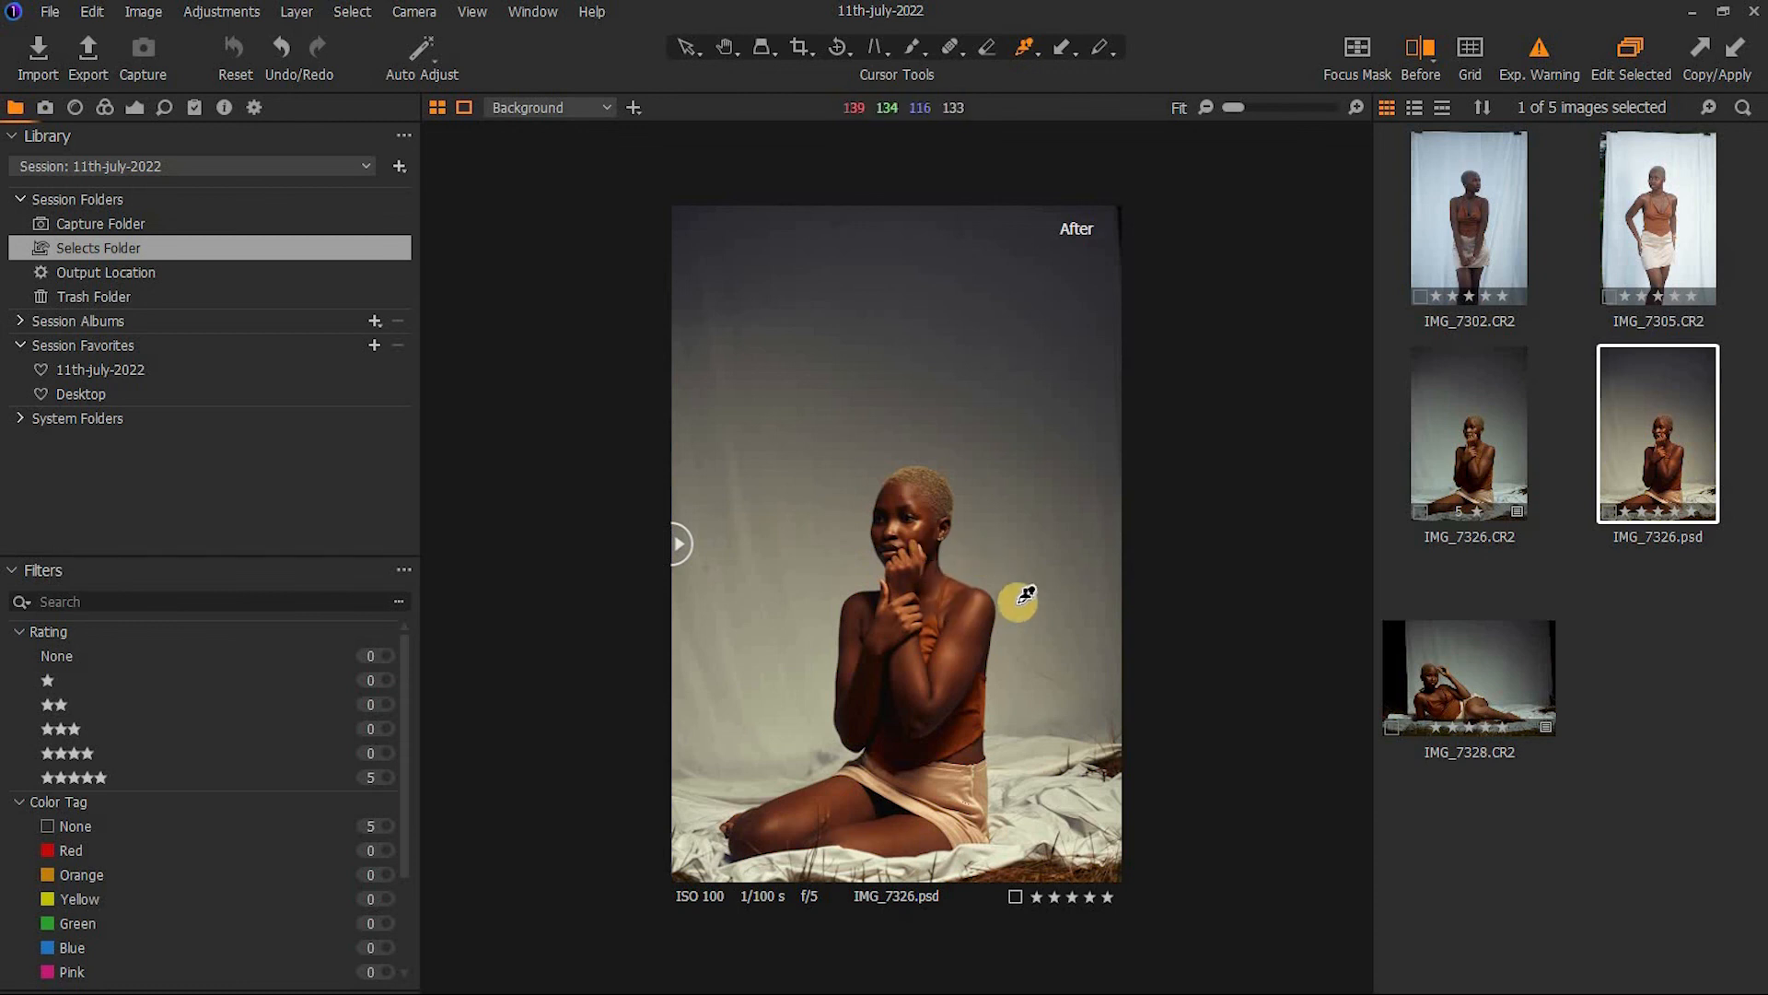
click(1479, 468)
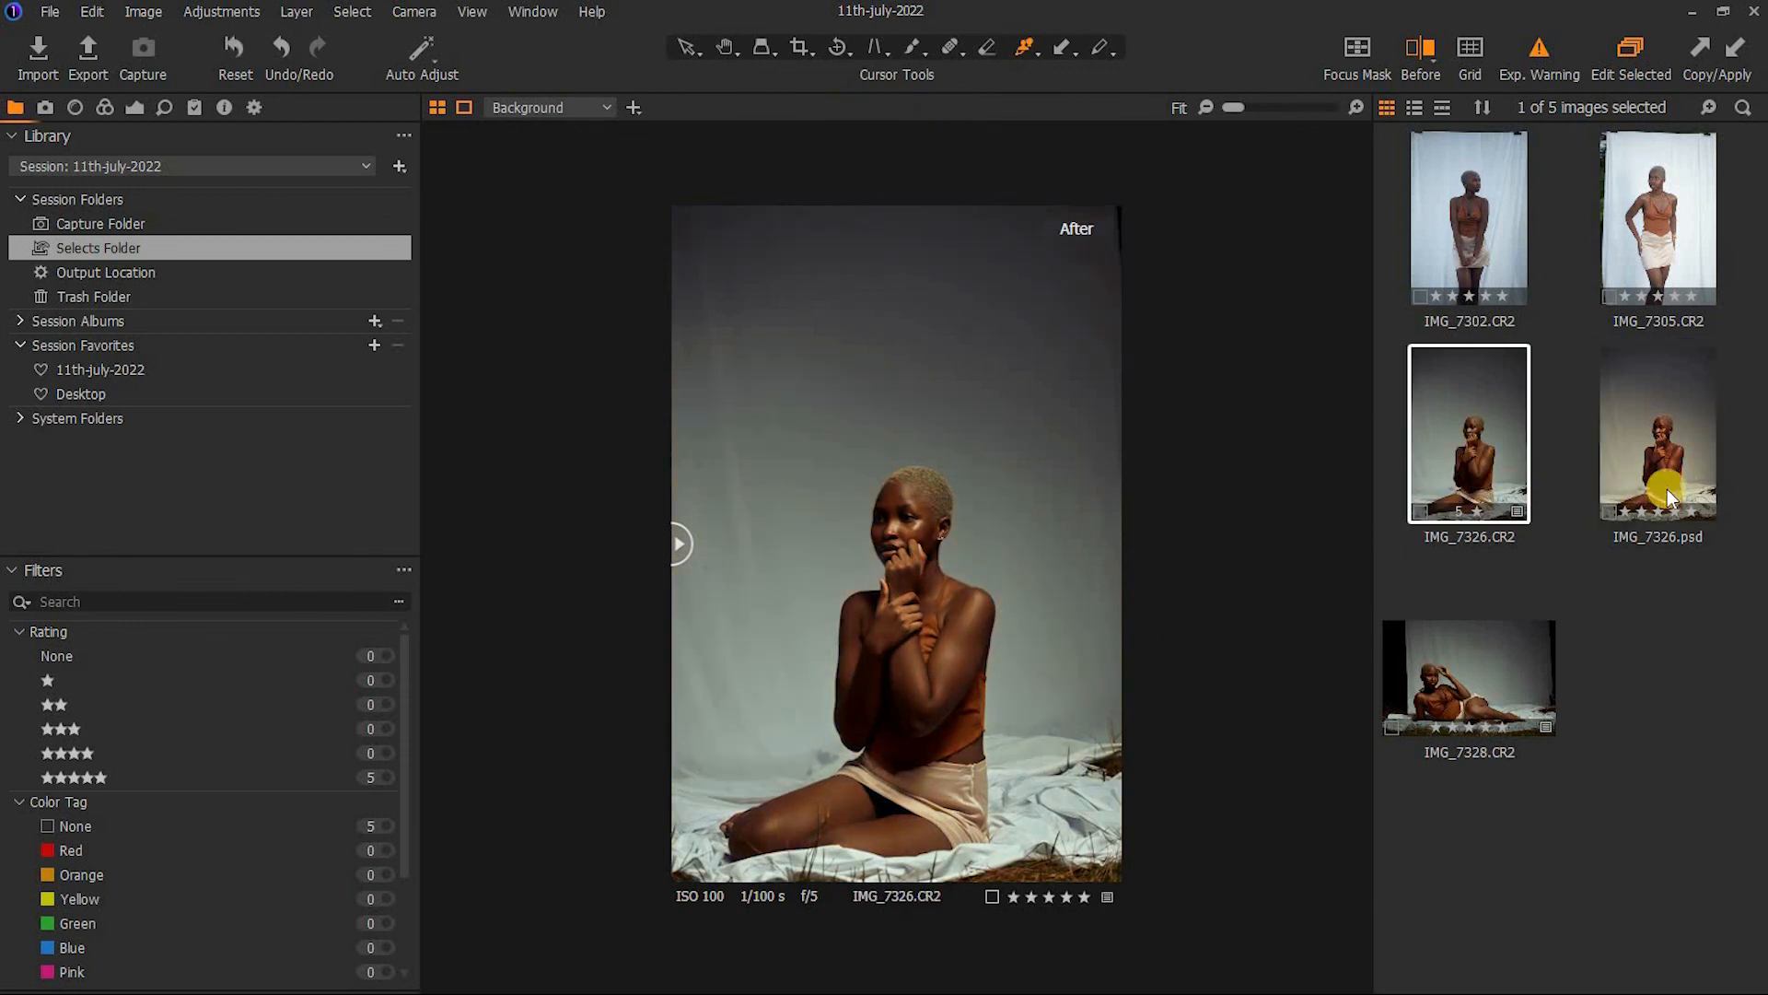
click(1656, 481)
click(1497, 465)
click(1655, 470)
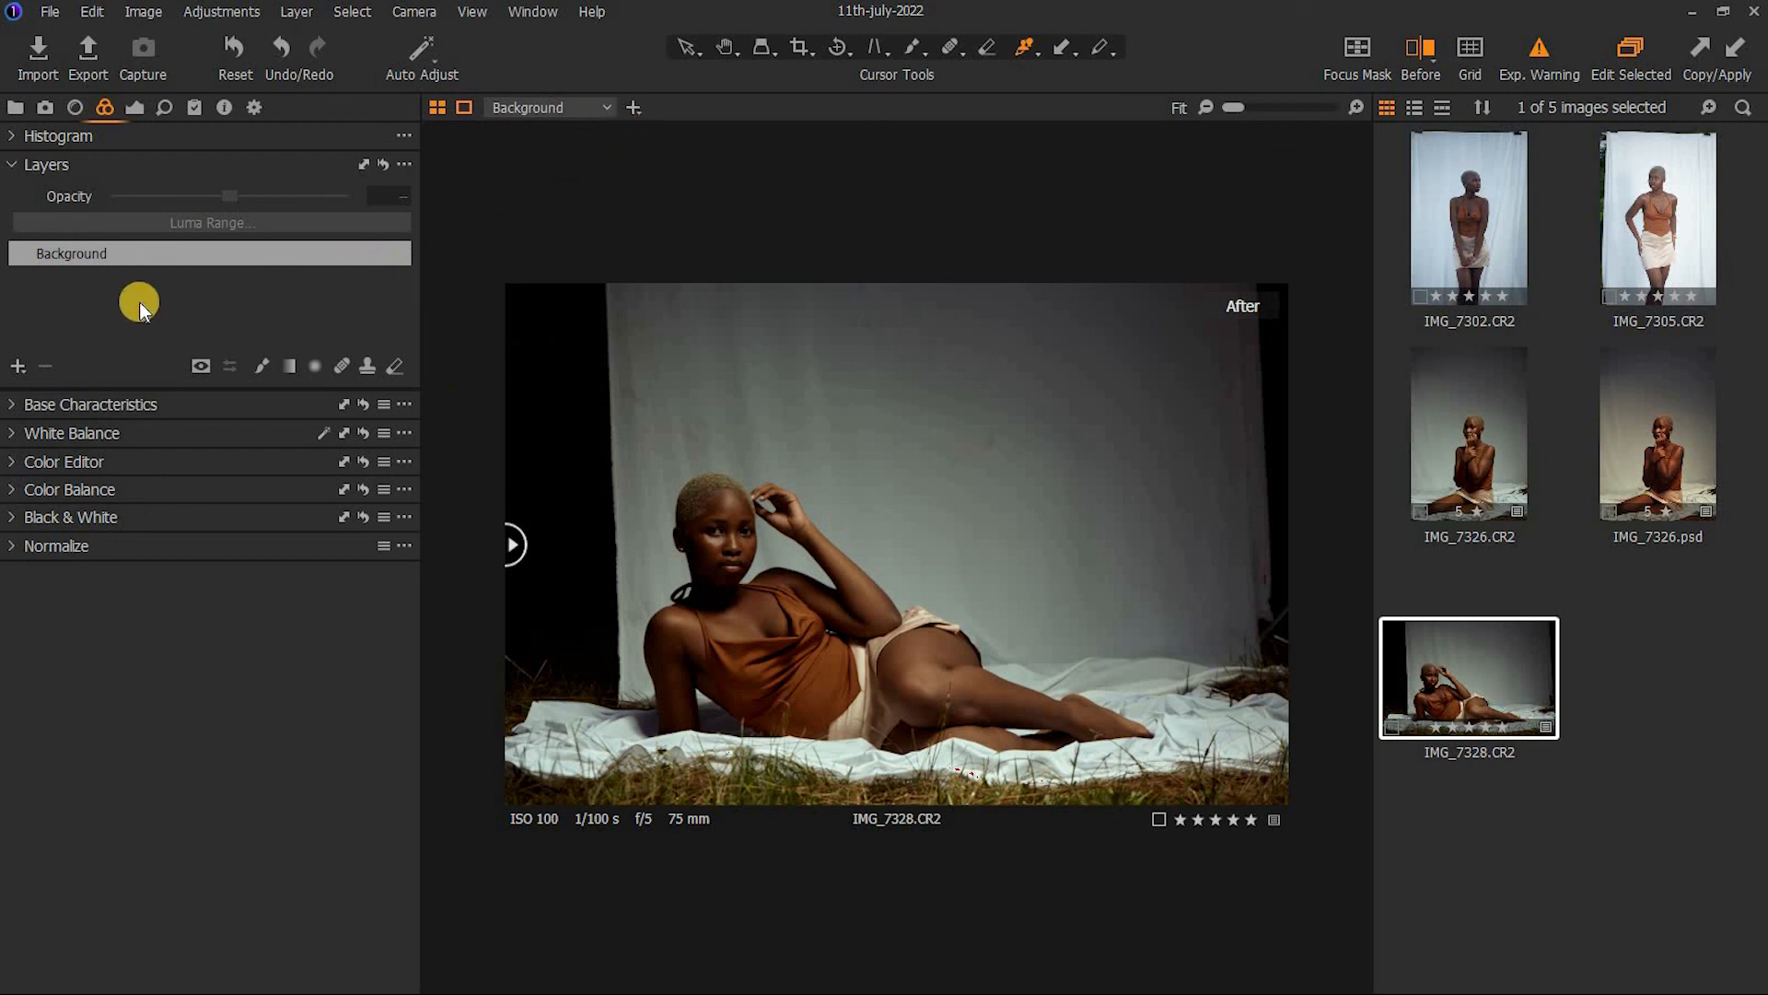
Add a new filled adjustment layer above the Background of IMG_7328.CR2
click(18, 360)
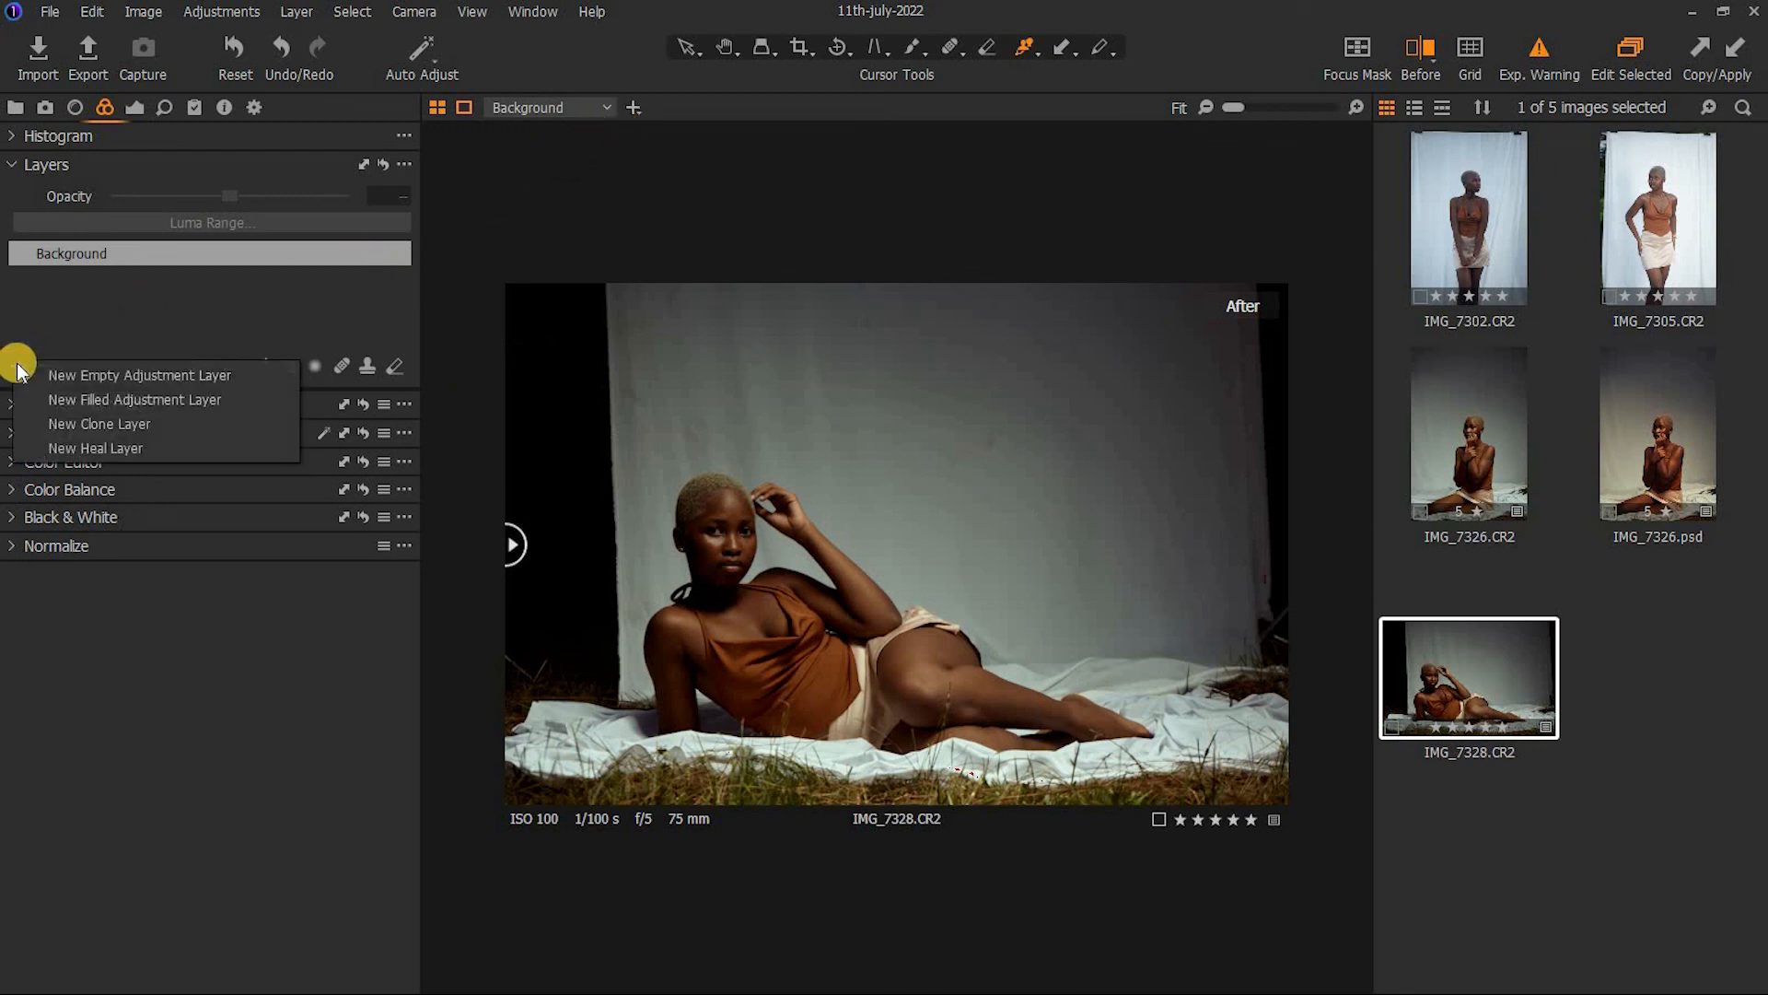
click(108, 399)
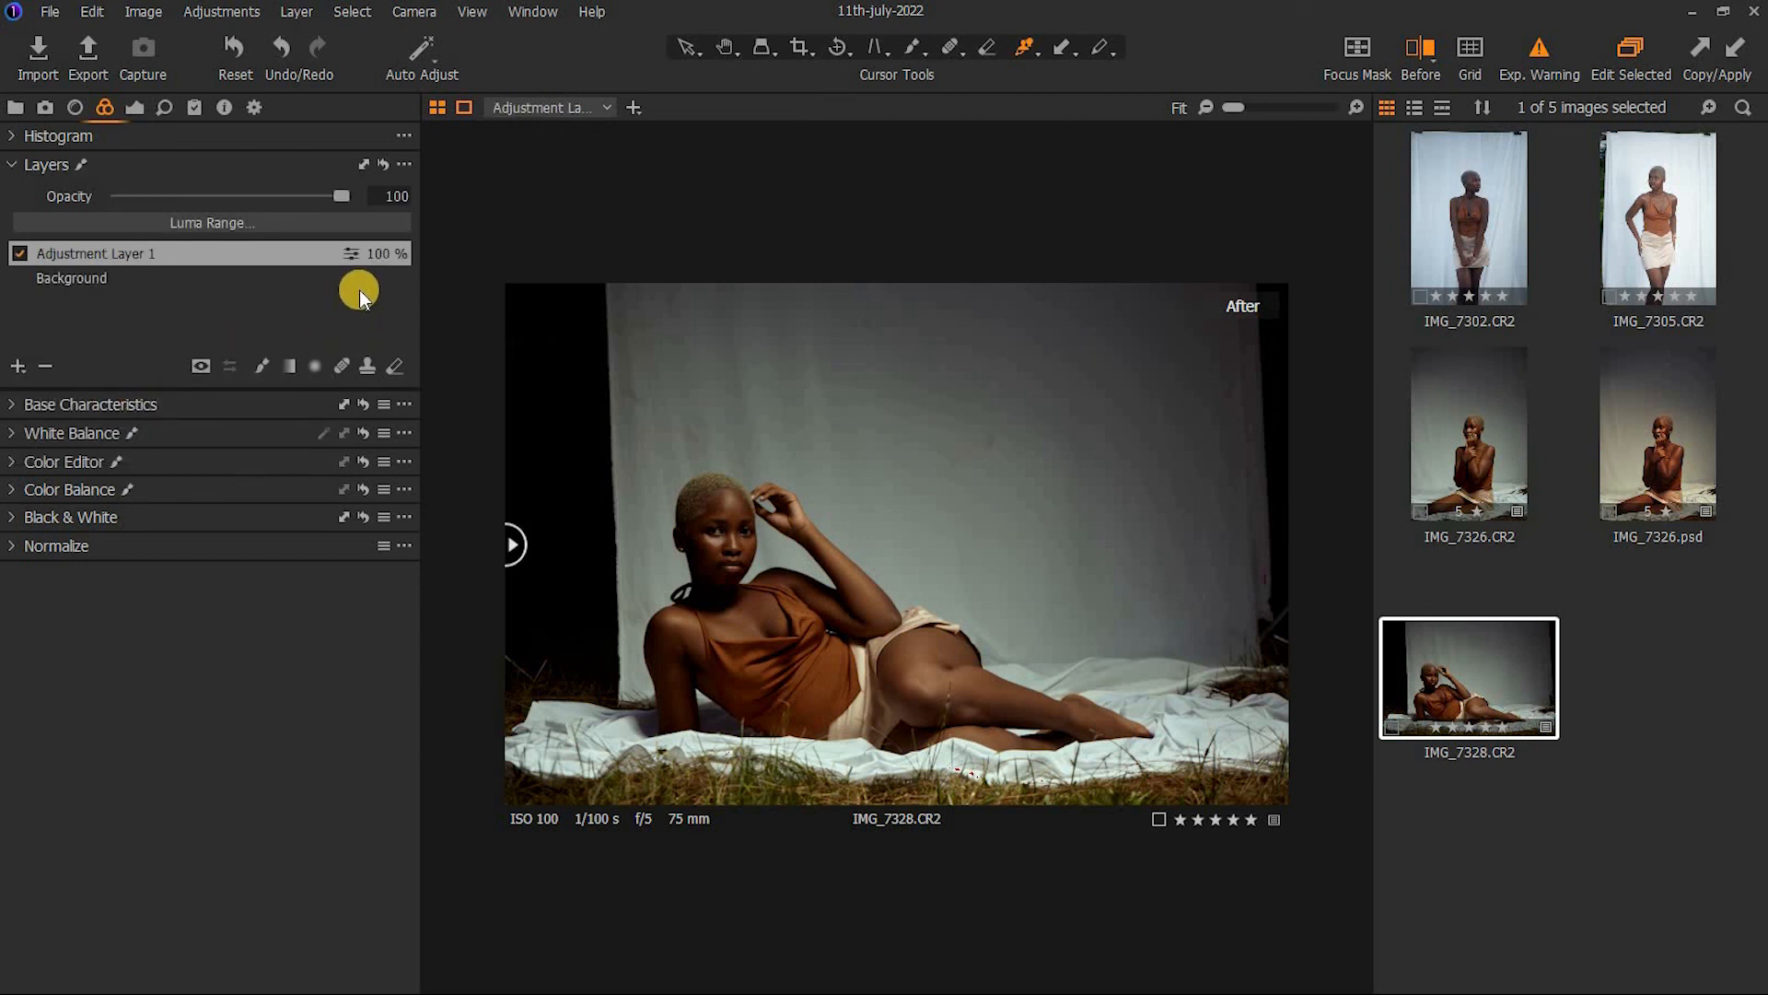
right_click(277, 253)
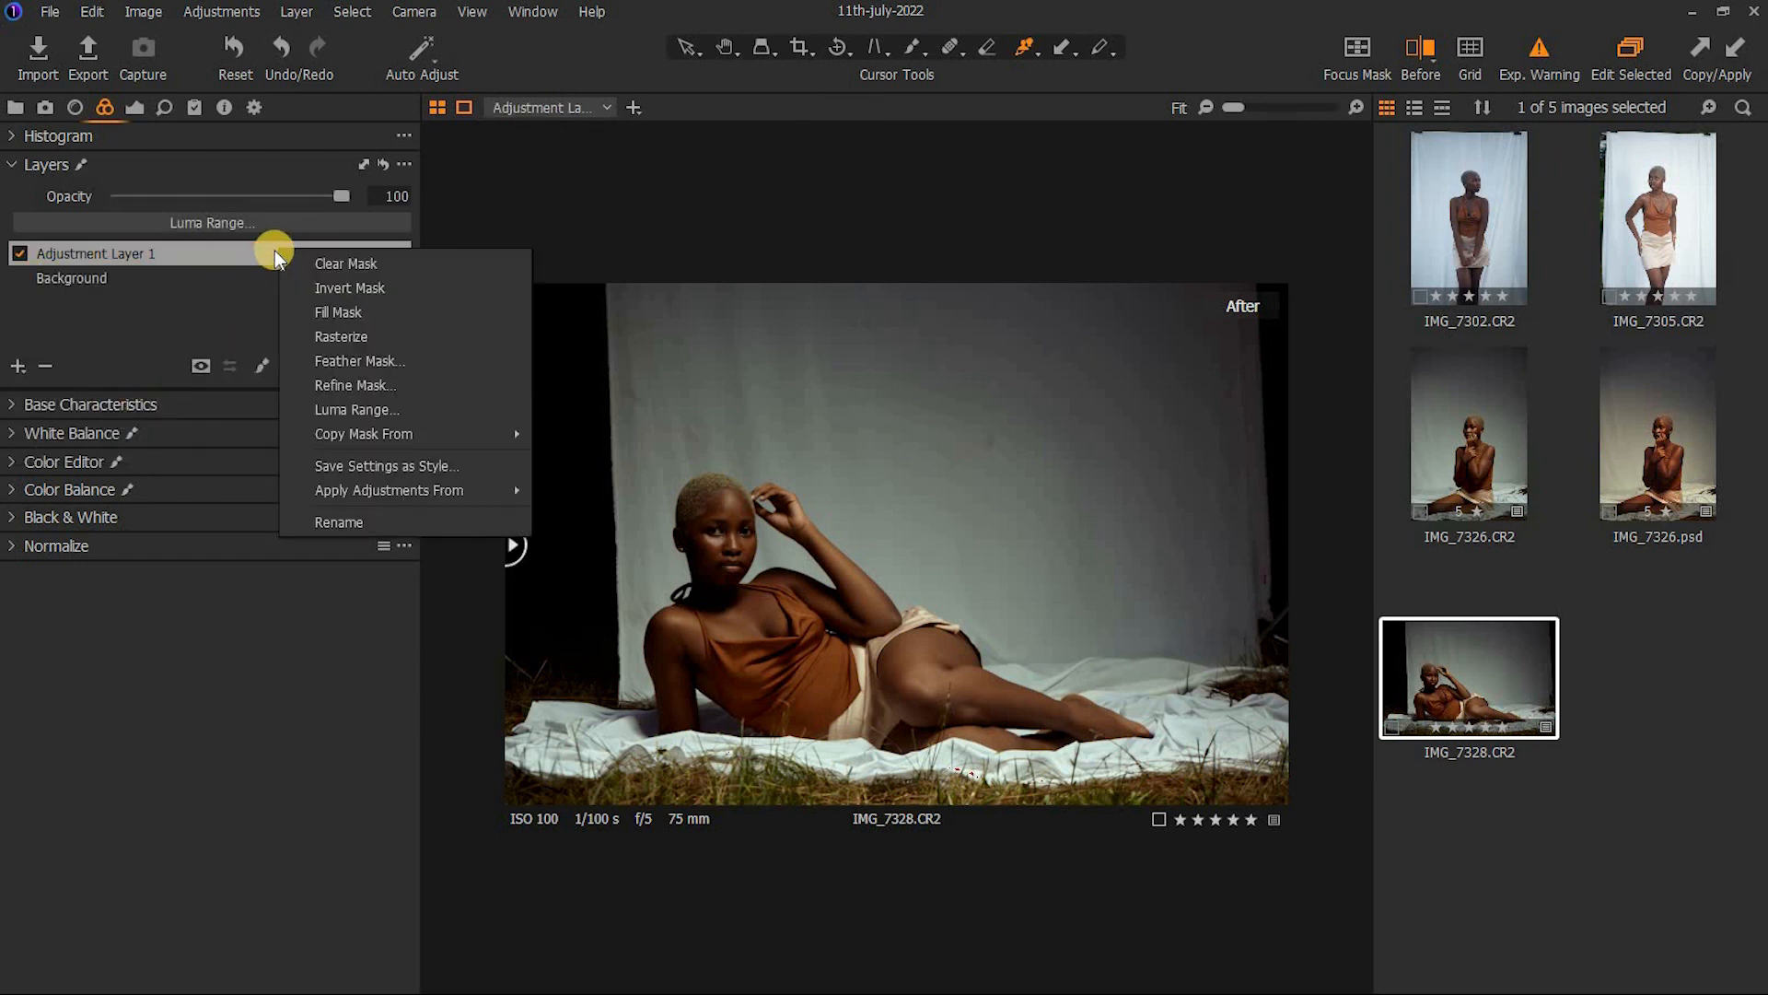
click(319, 308)
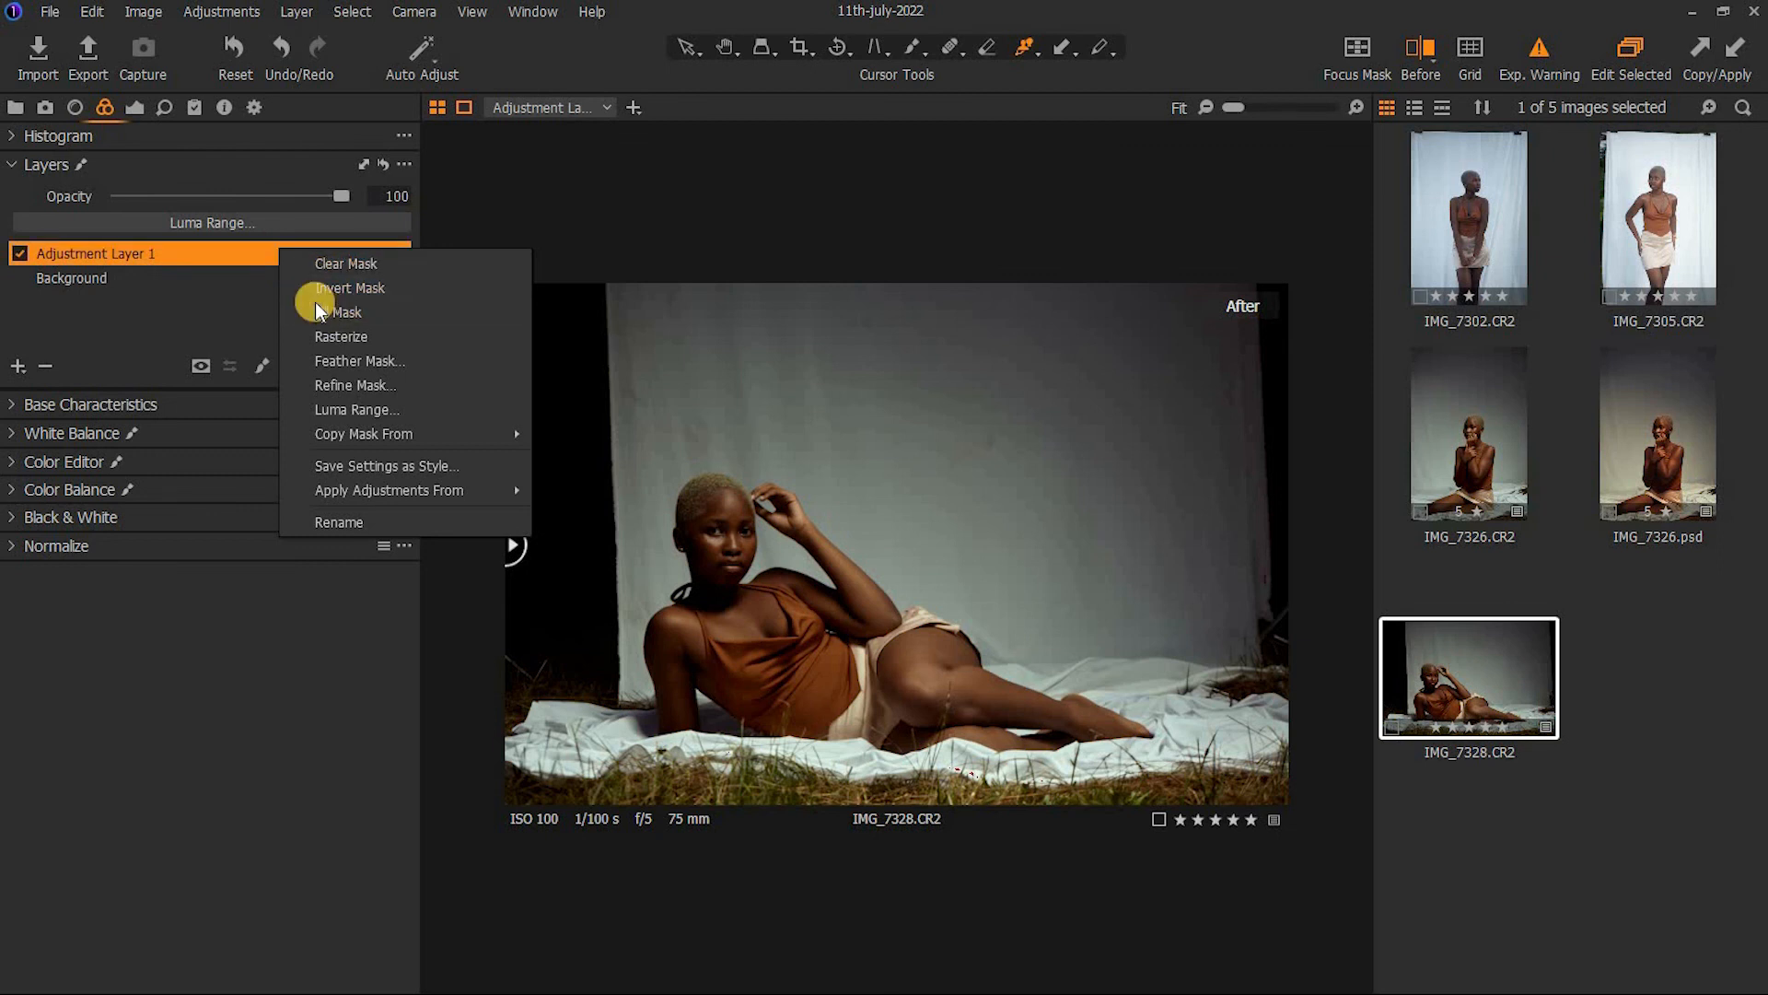
Apply the built-in SPRING style SPR-08 to Adjustment Layer 1 of IMG_7328.CR2
right_click(248, 257)
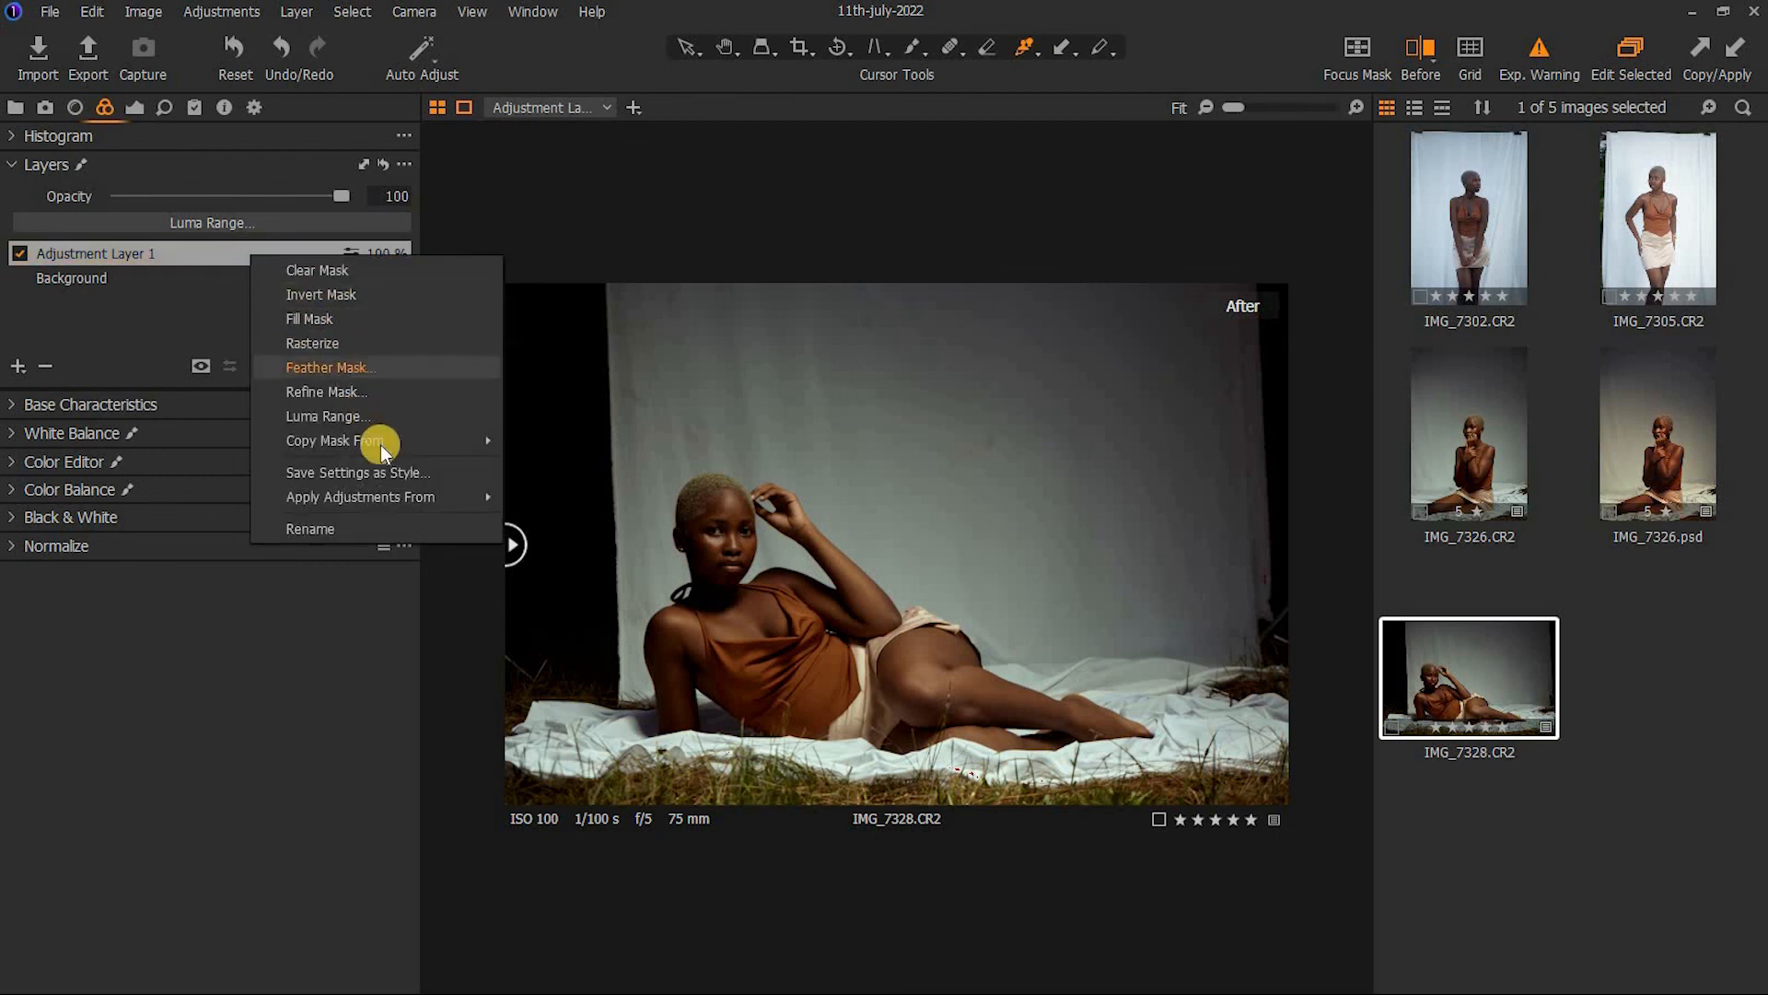
mouse_move(405, 495)
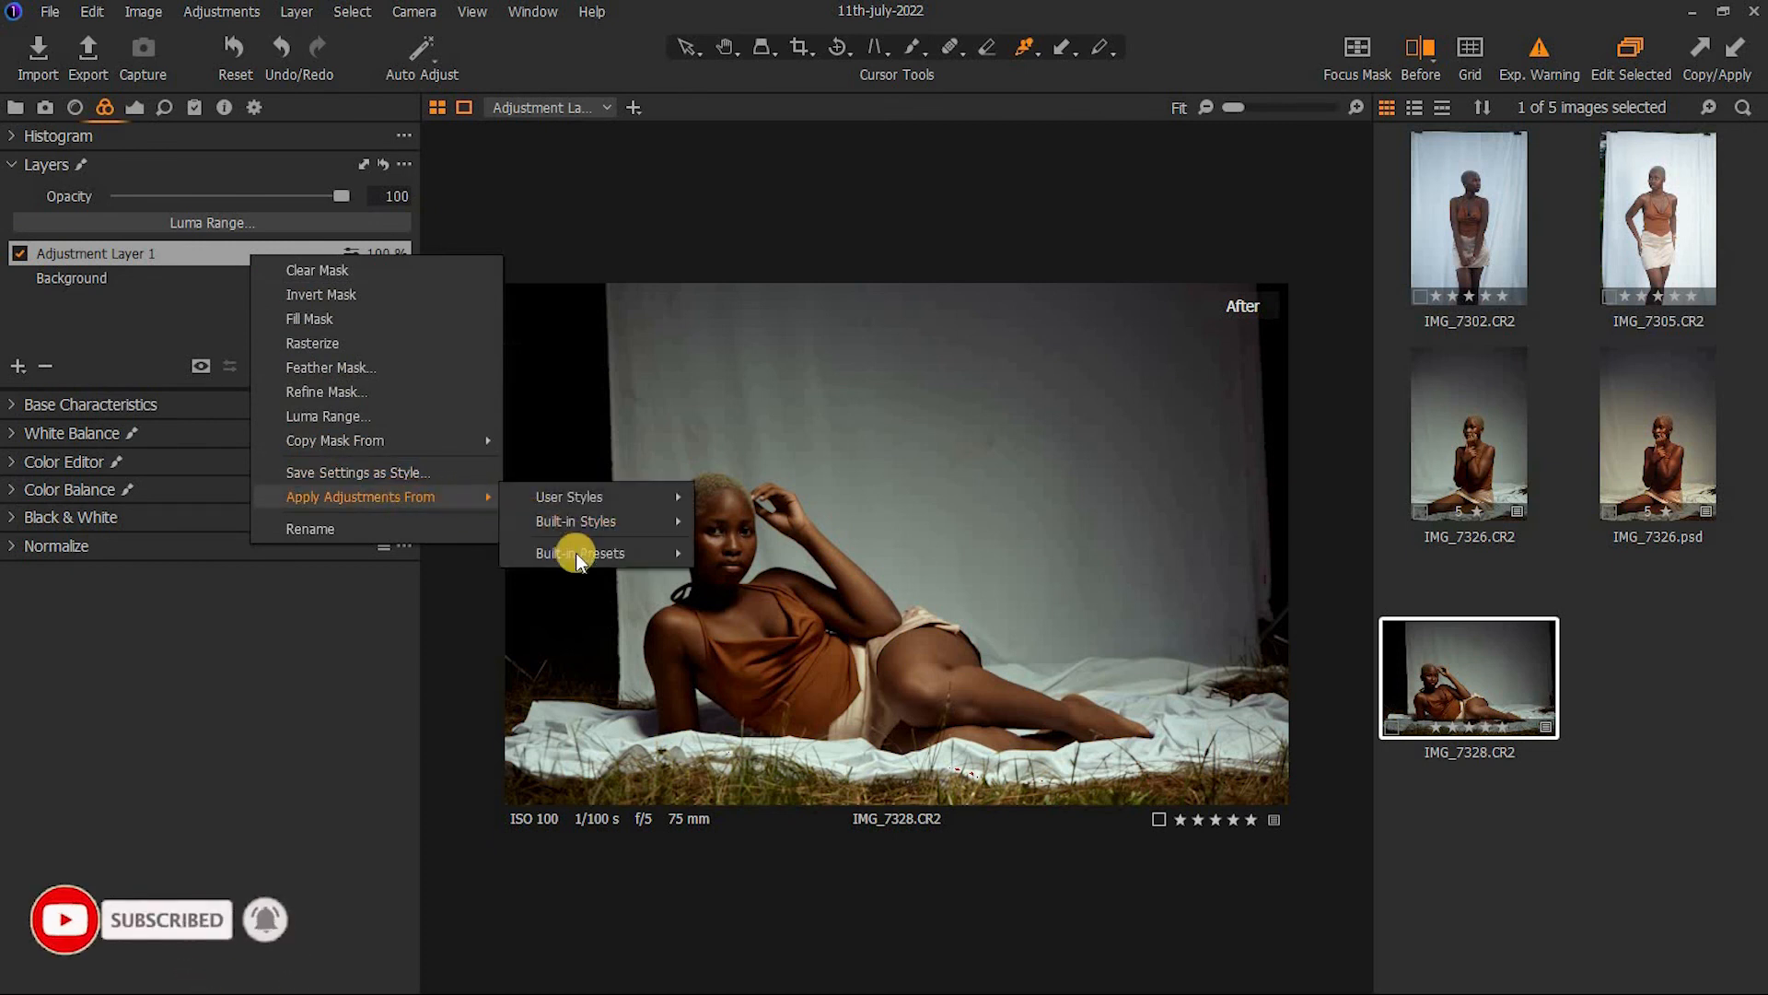
mouse_move(588, 521)
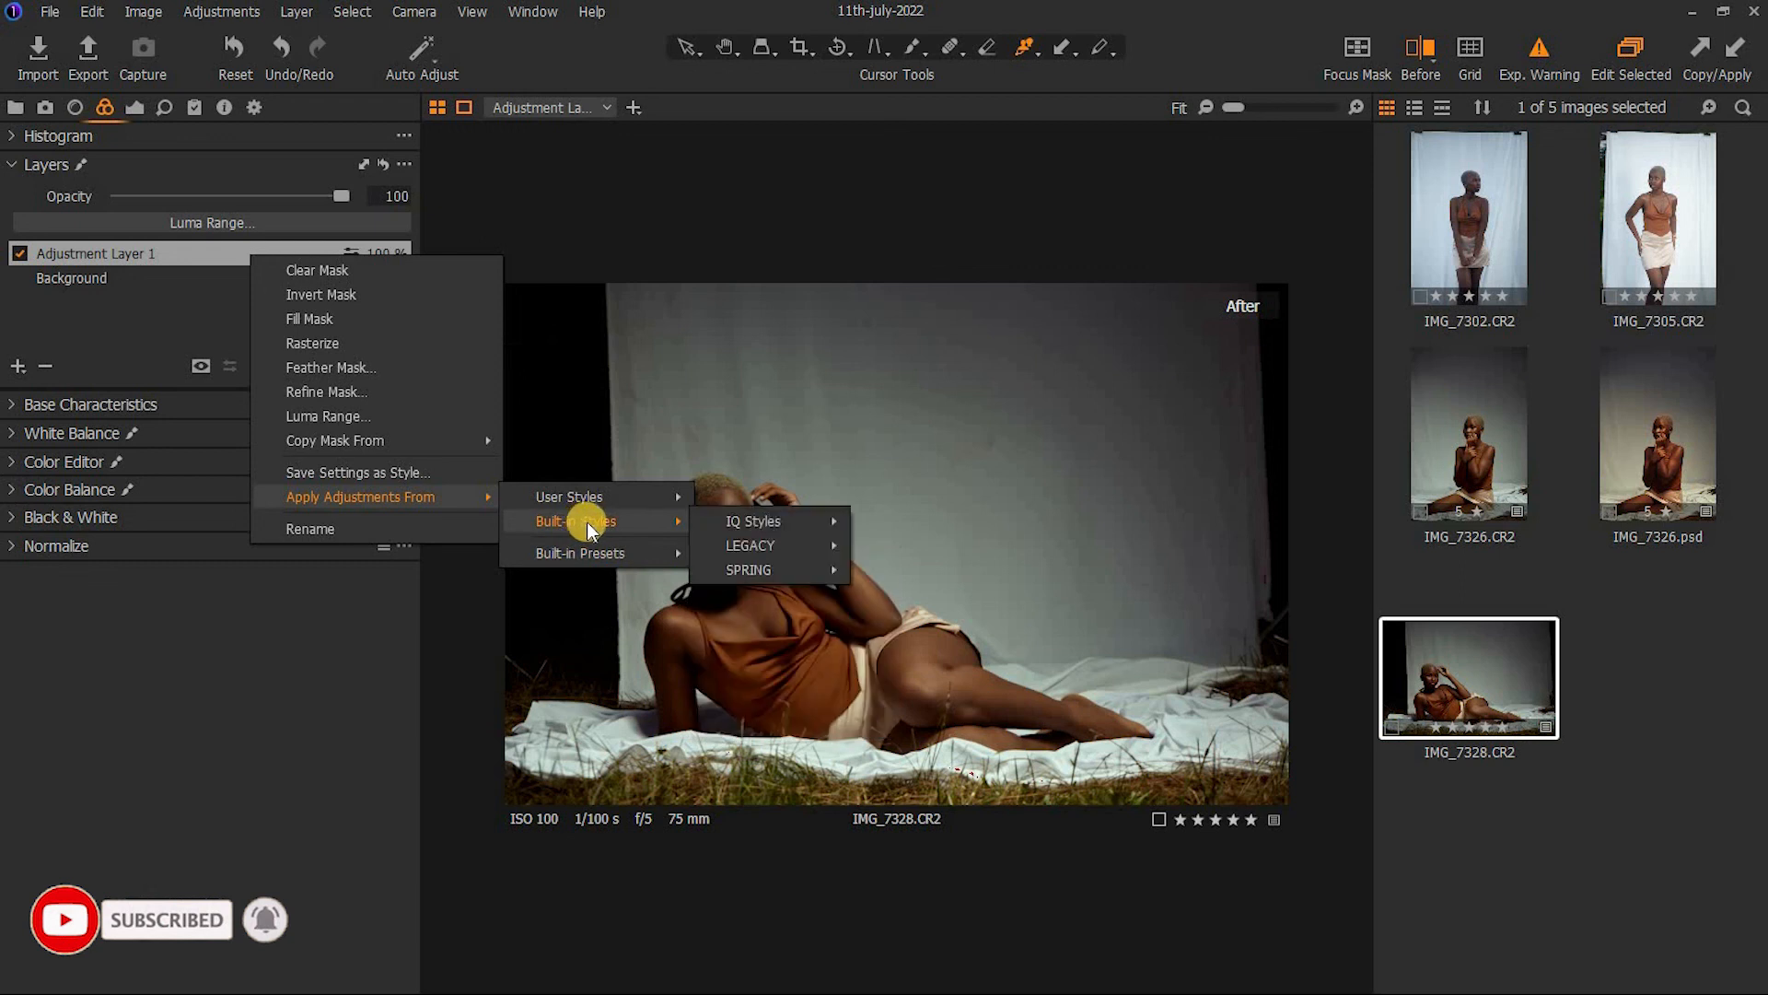
mouse_move(795, 551)
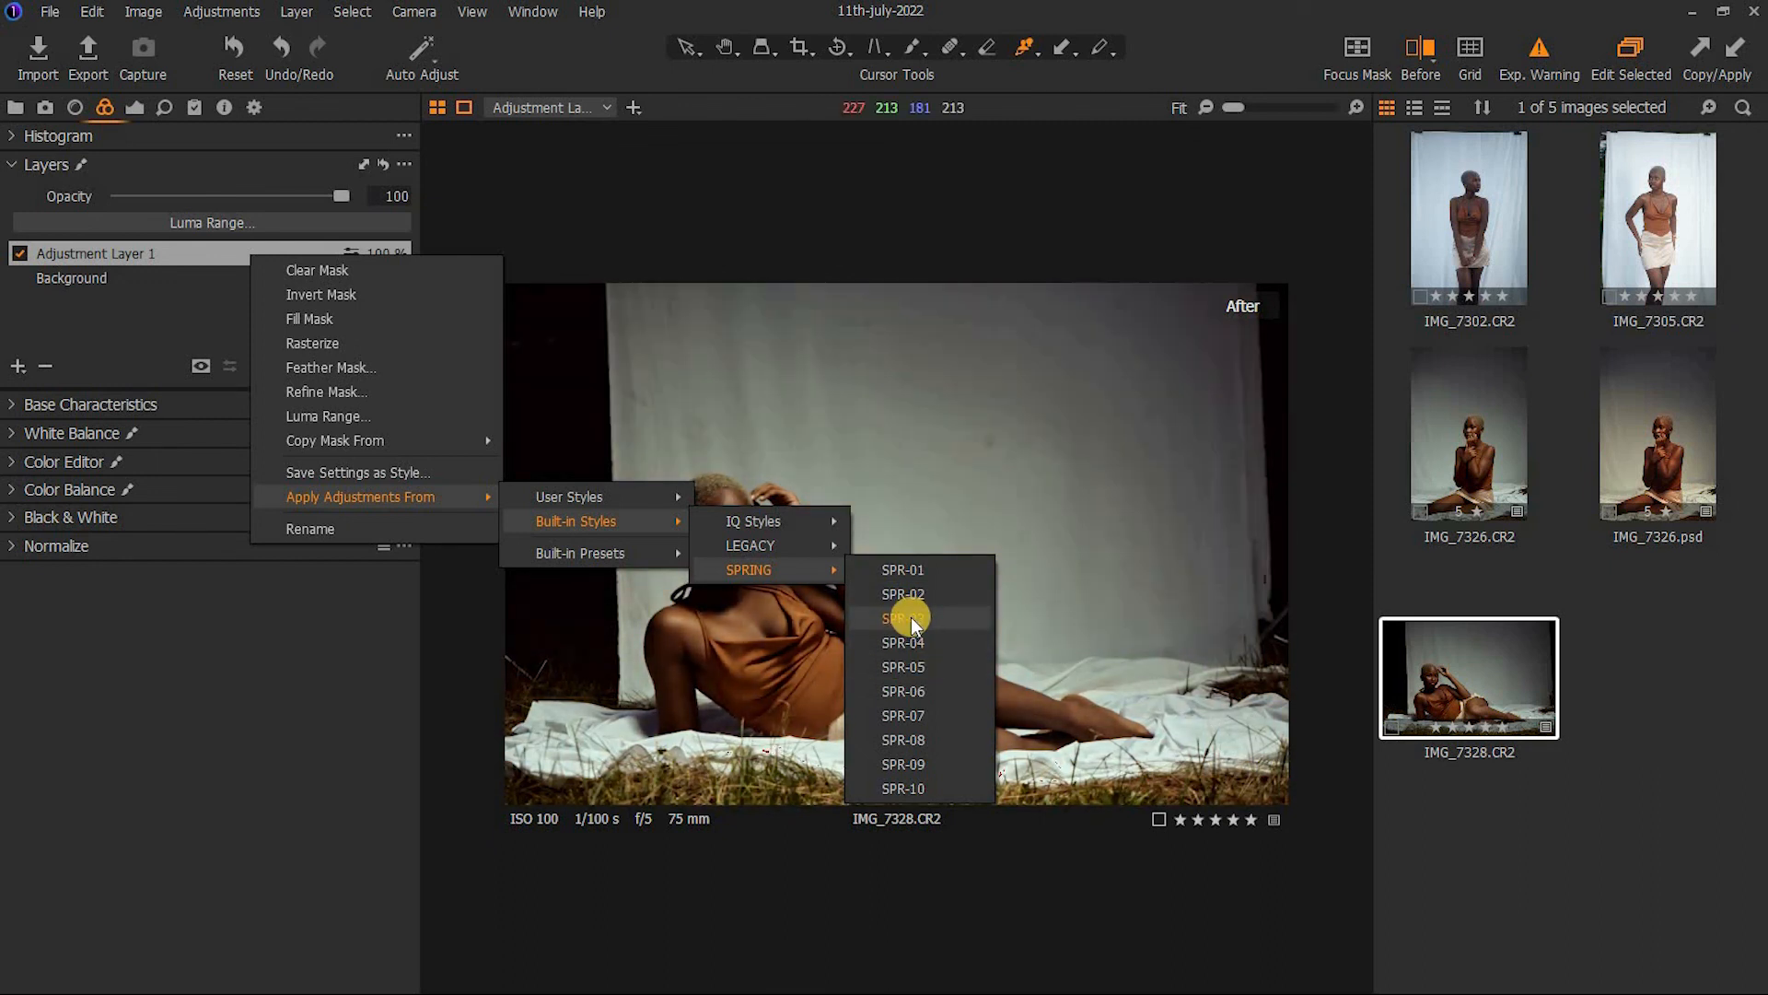
click(921, 742)
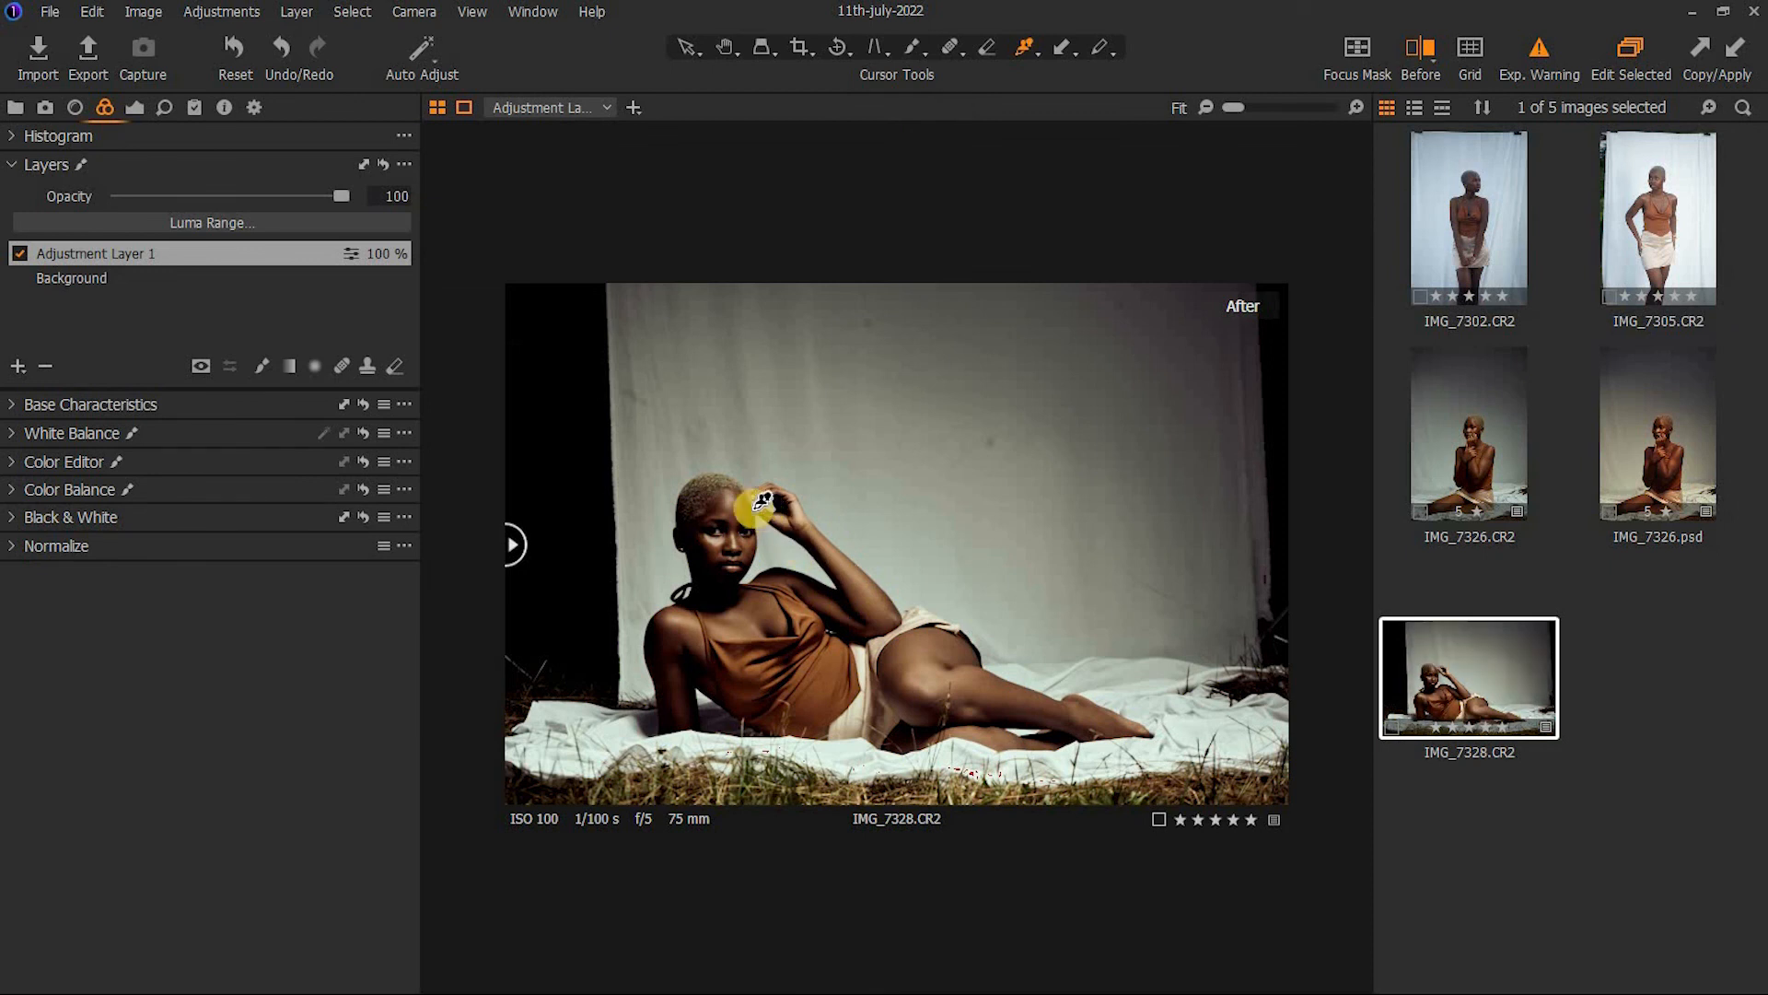
Apply the built-in SPRING style SPR-04 to Adjustment Layer 1 and set the layer opacity to 97
right_click(273, 250)
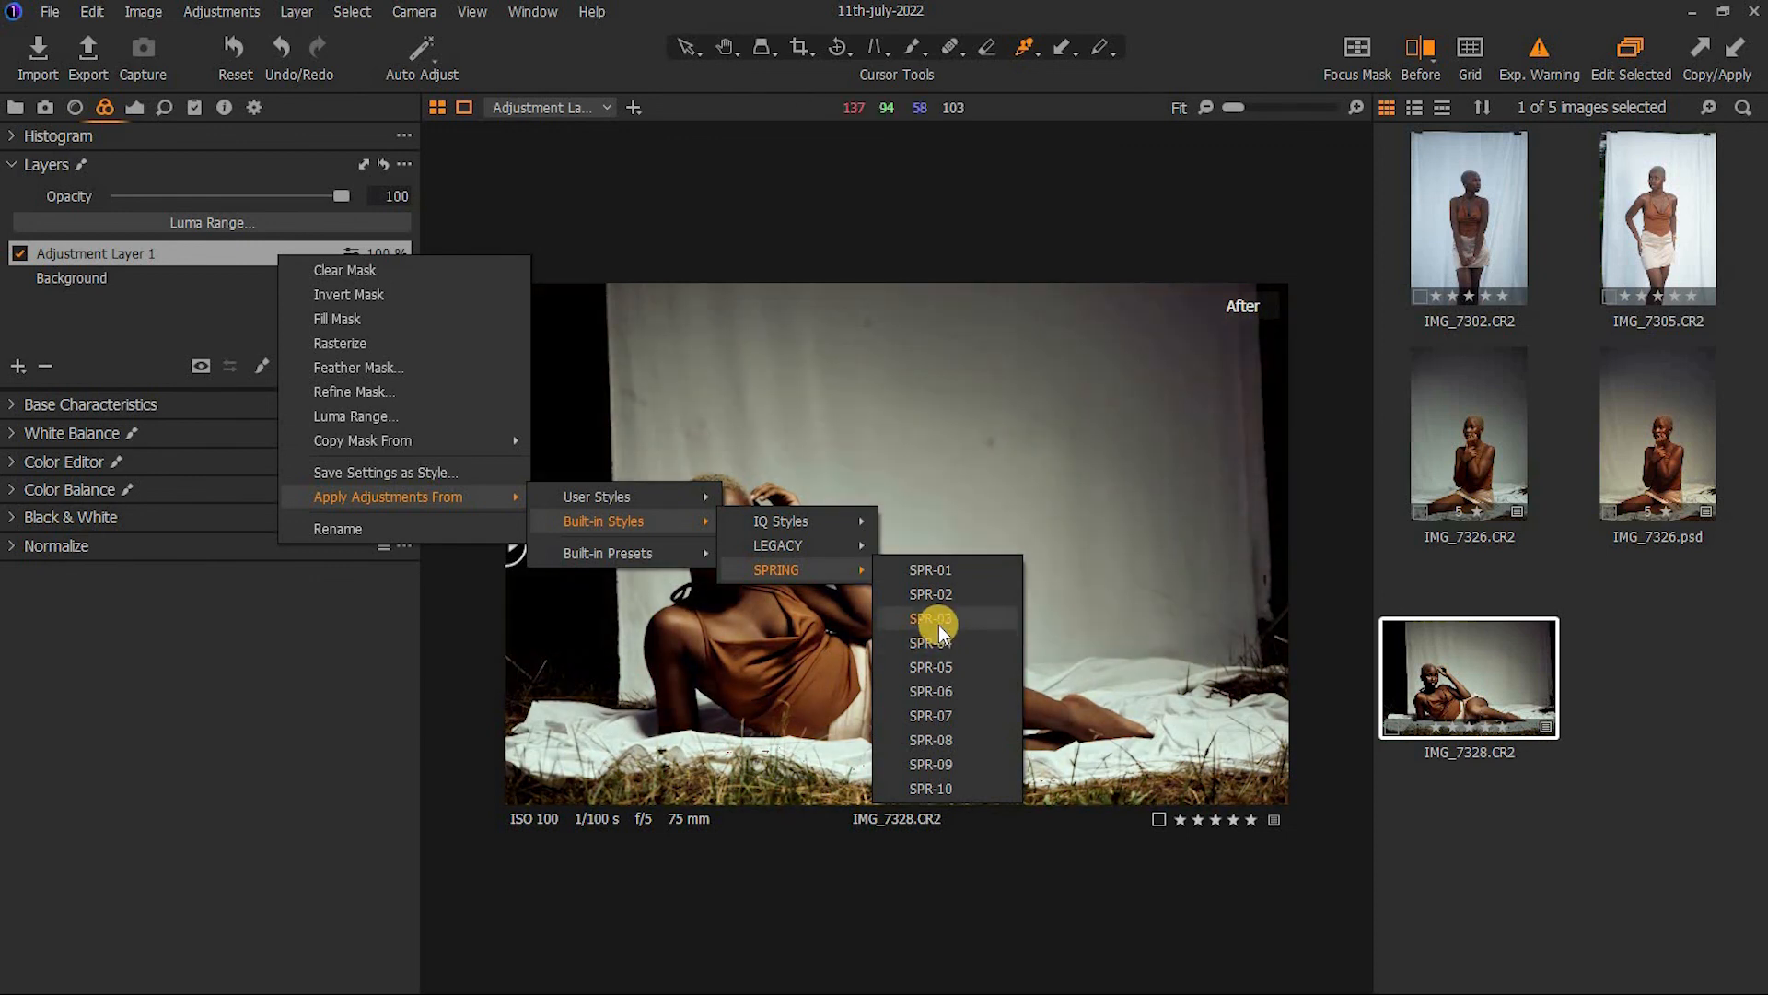
click(939, 638)
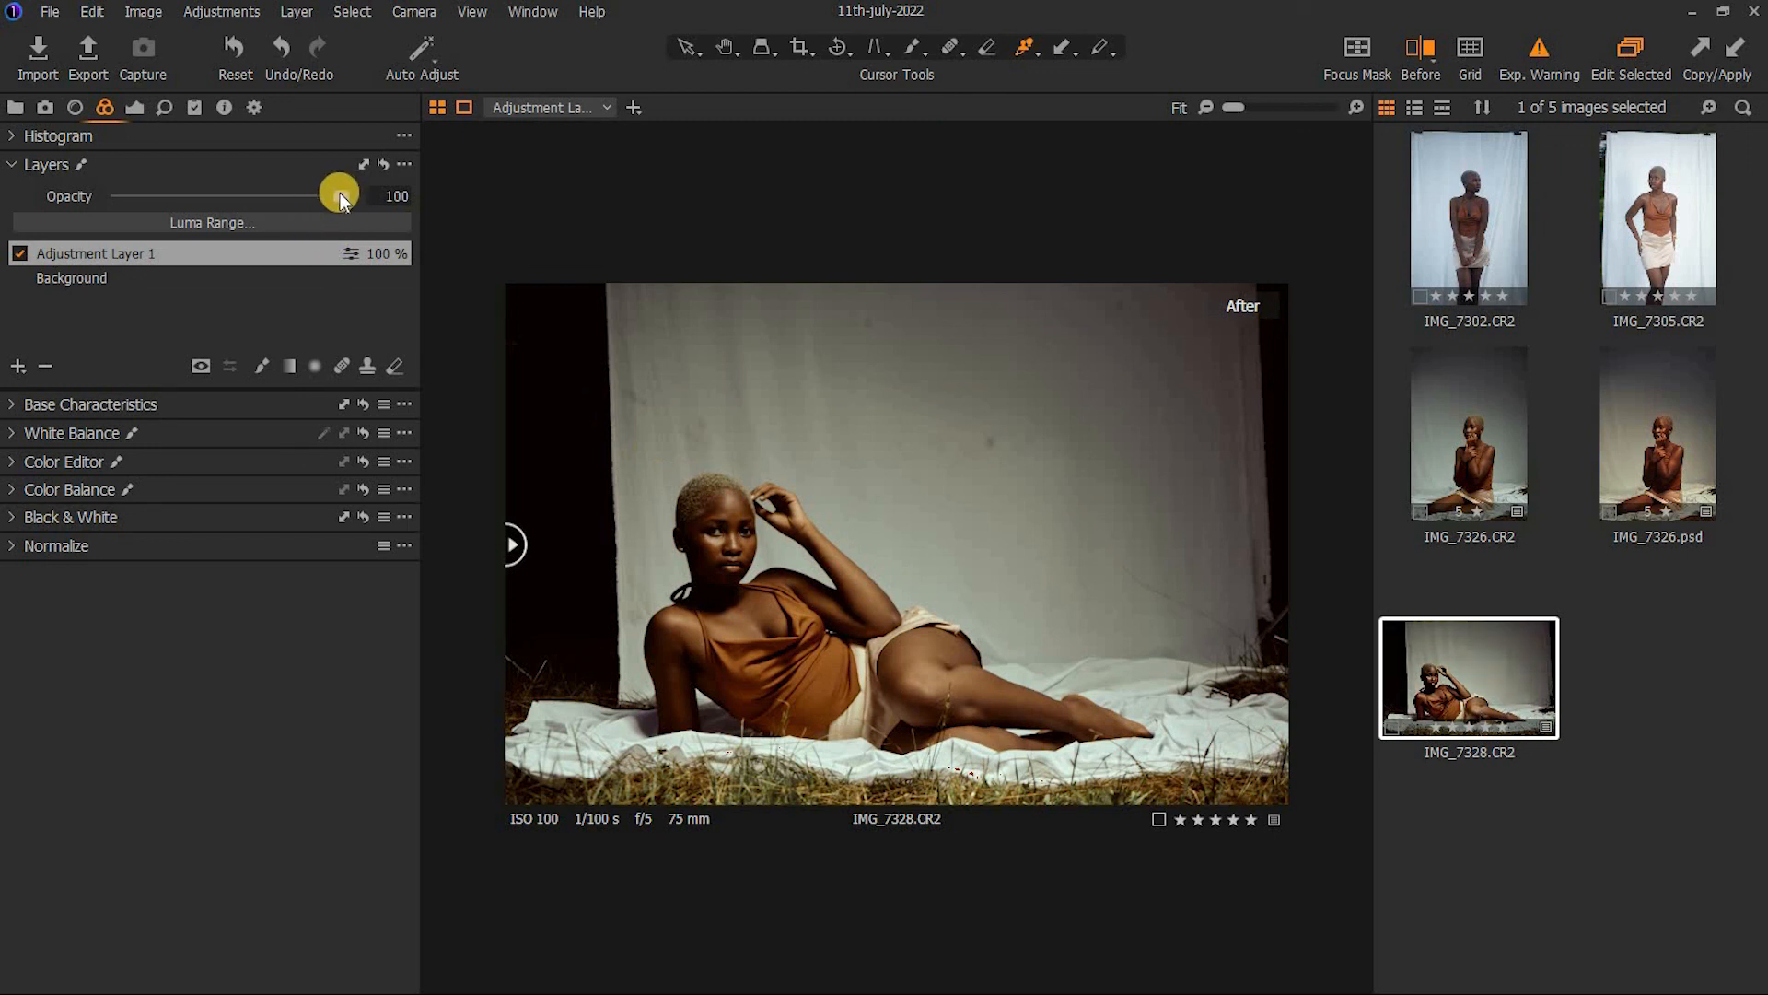
drag(289, 200, 333, 193)
click(301, 258)
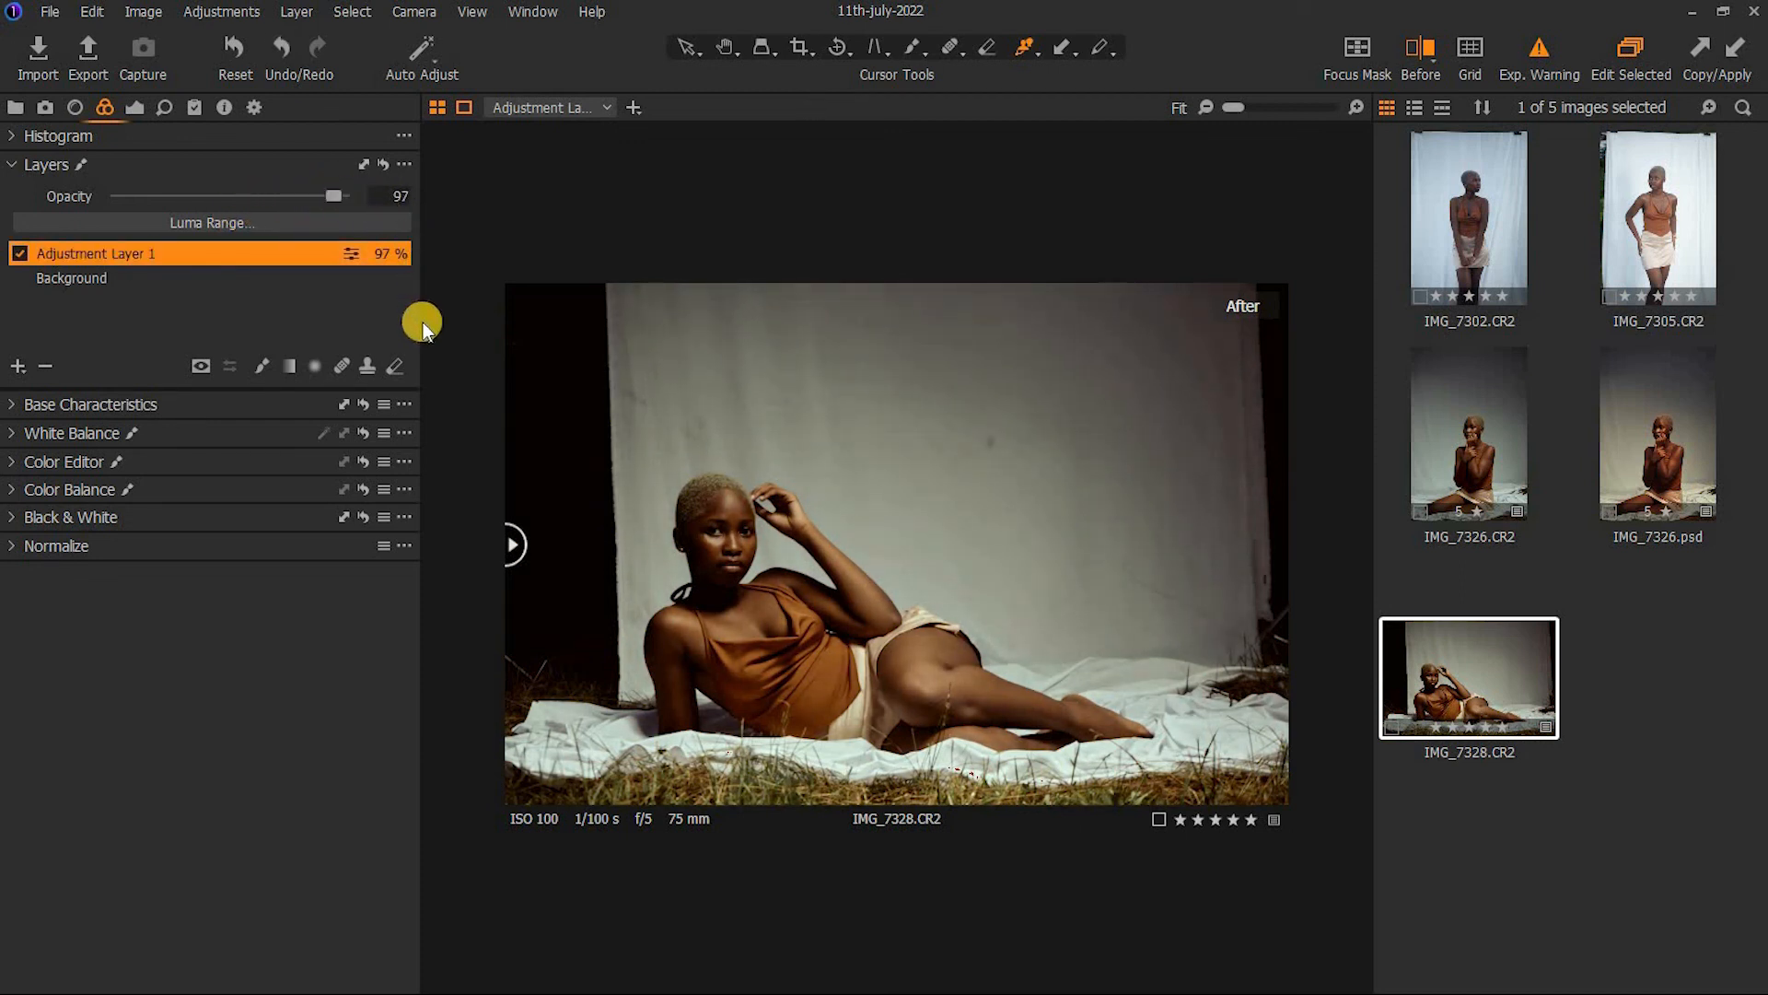